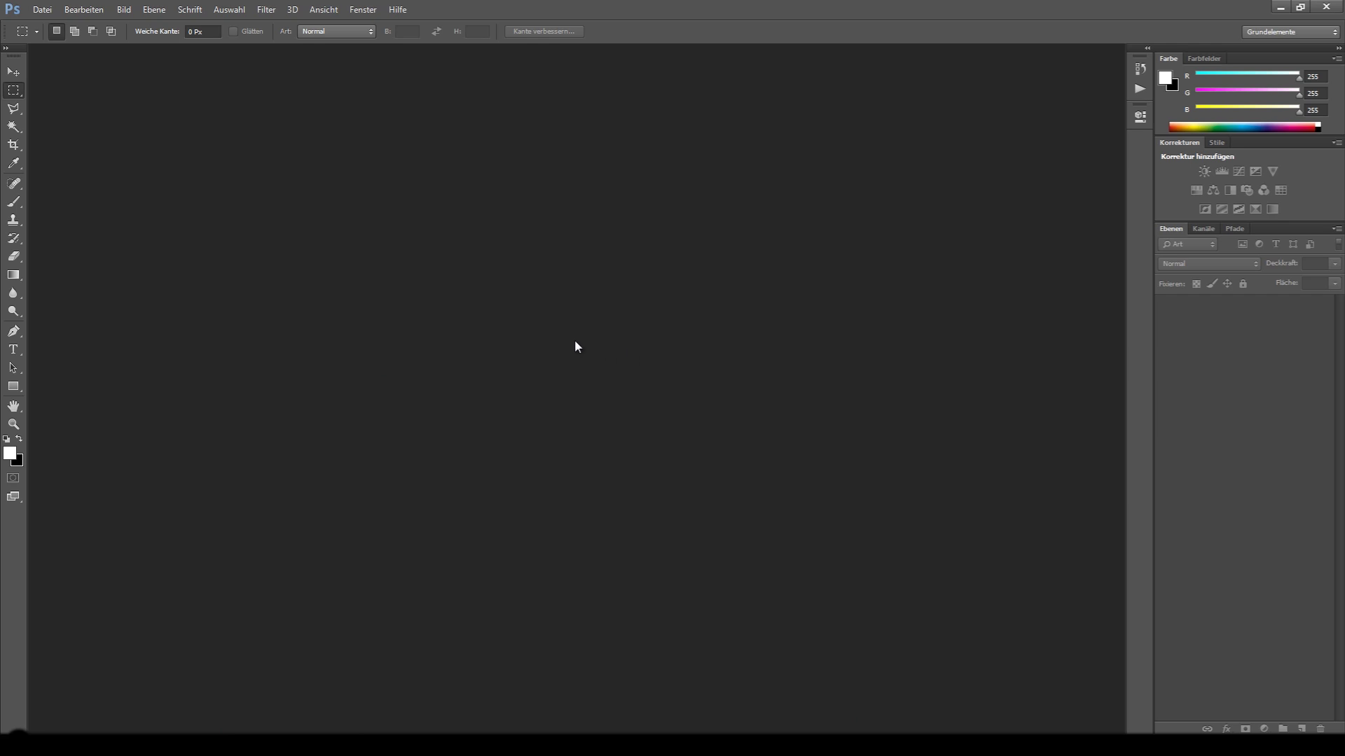
Create a 1024 x 1024 pixel, 72 ppi RGB document with white contents and convert its background into regular layer Ebene 0.
key("ctrl+n")
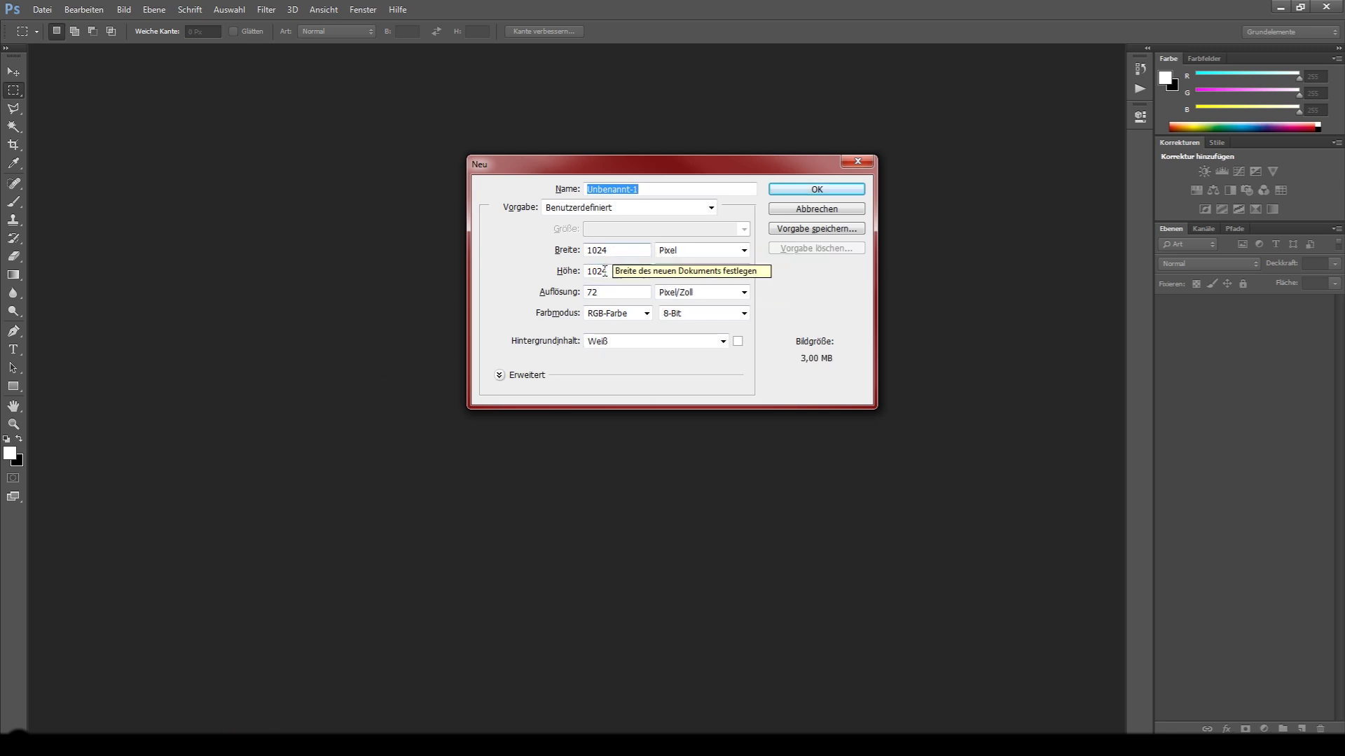
left_click(827, 196)
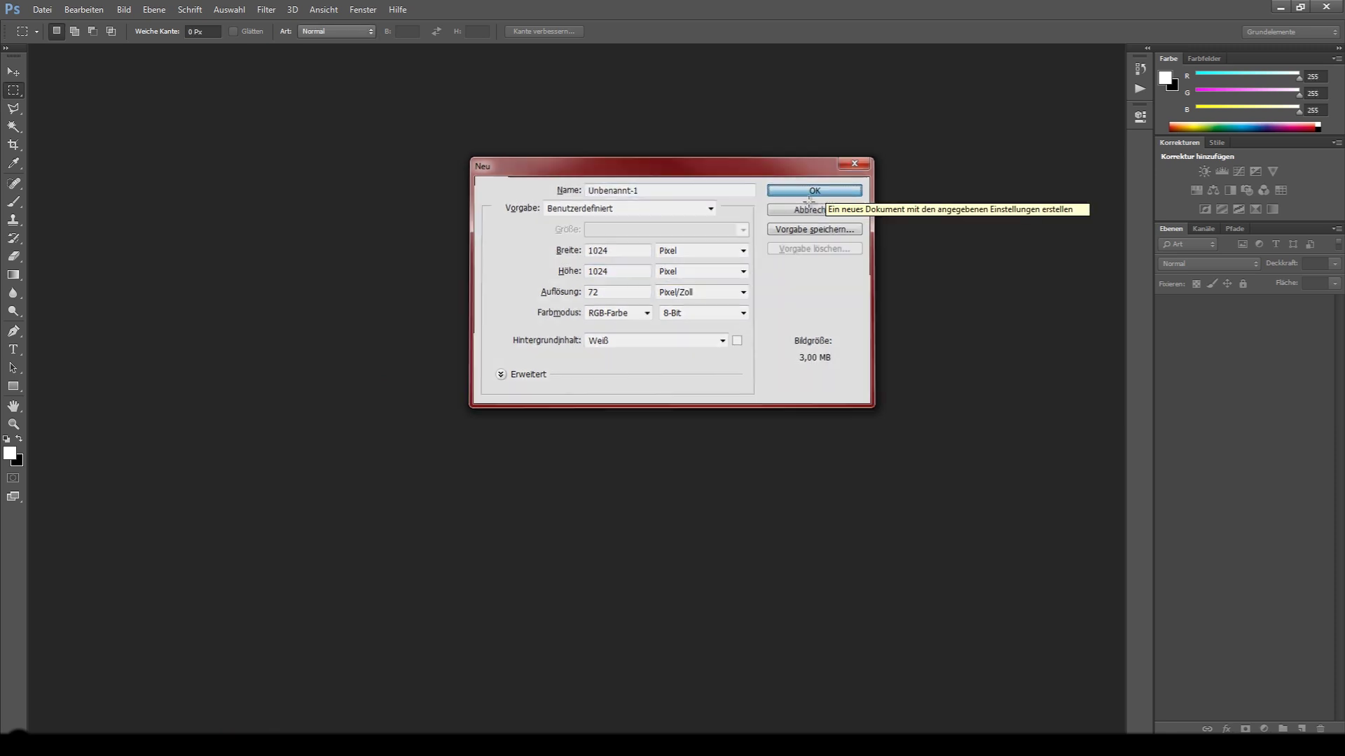
double_click(1233, 319)
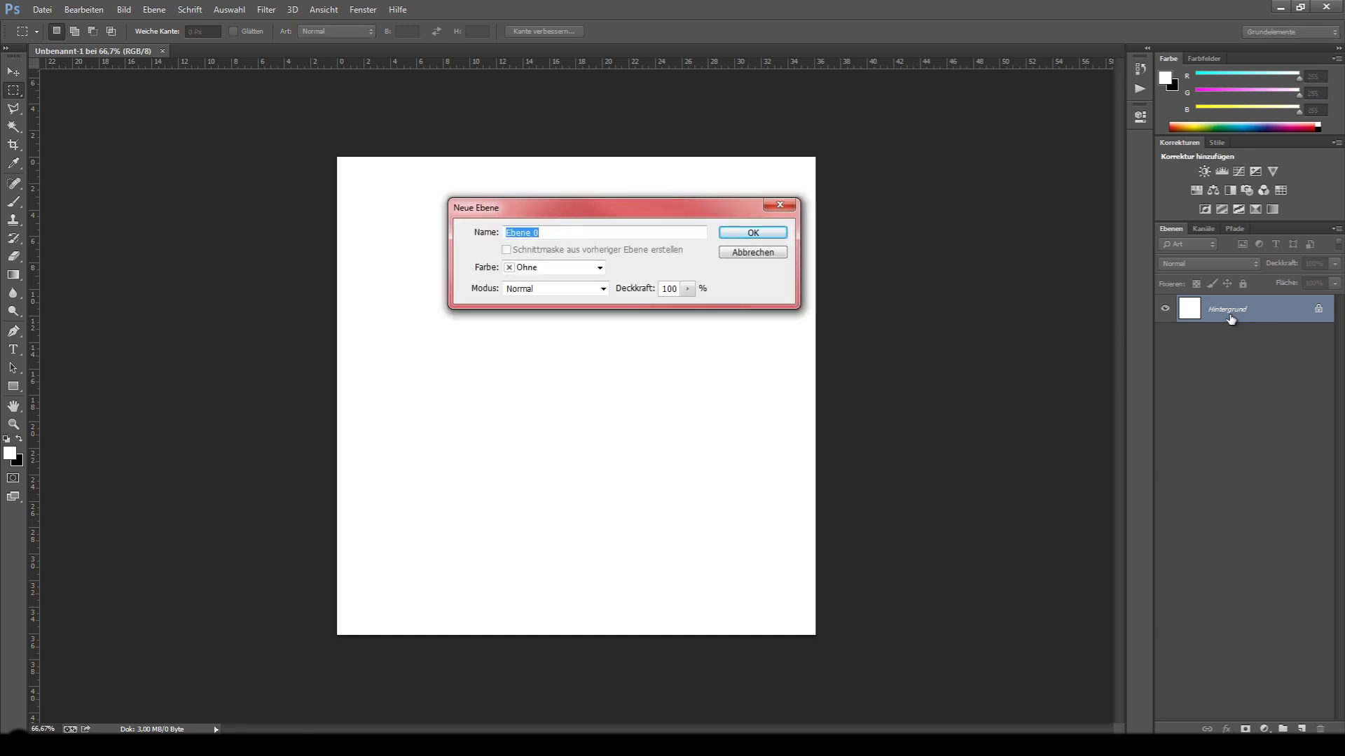
key("Return")
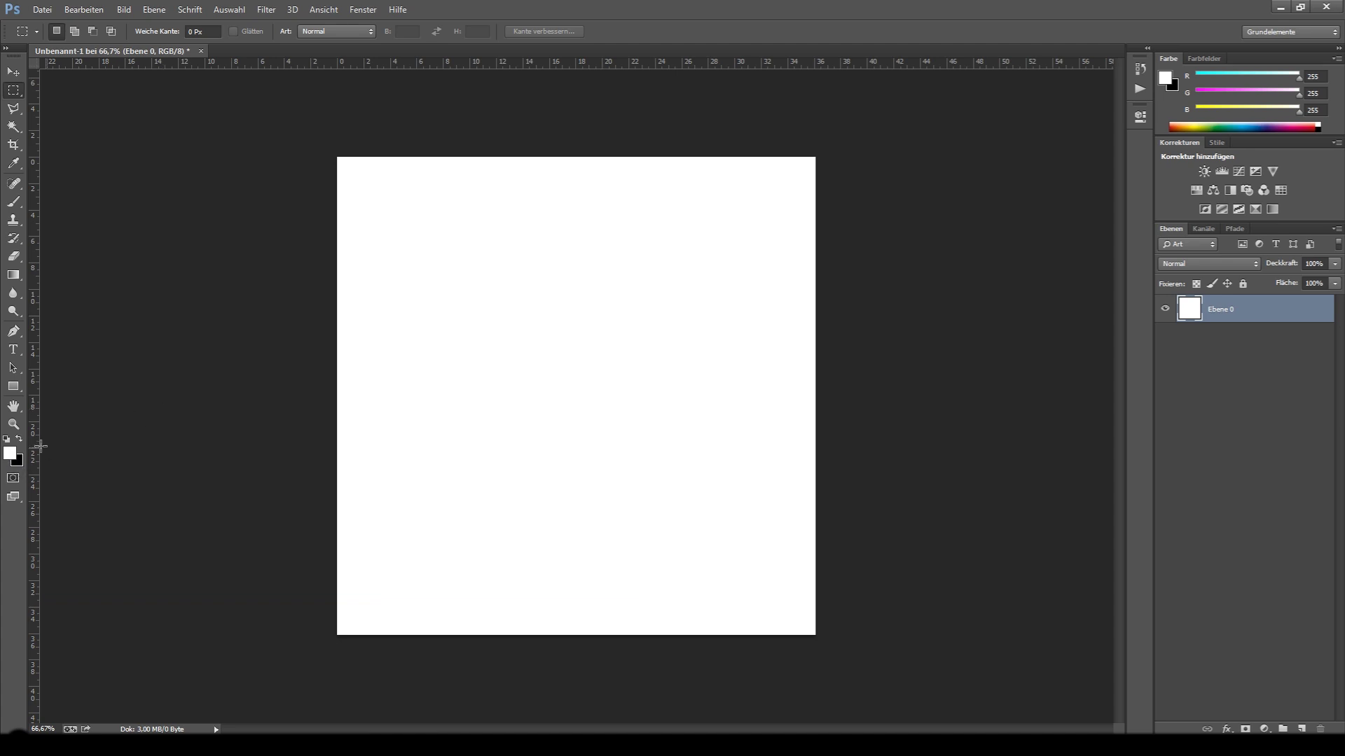
Set the foreground color to black (000000) and fill layer Ebene 0 with it.
key("x")
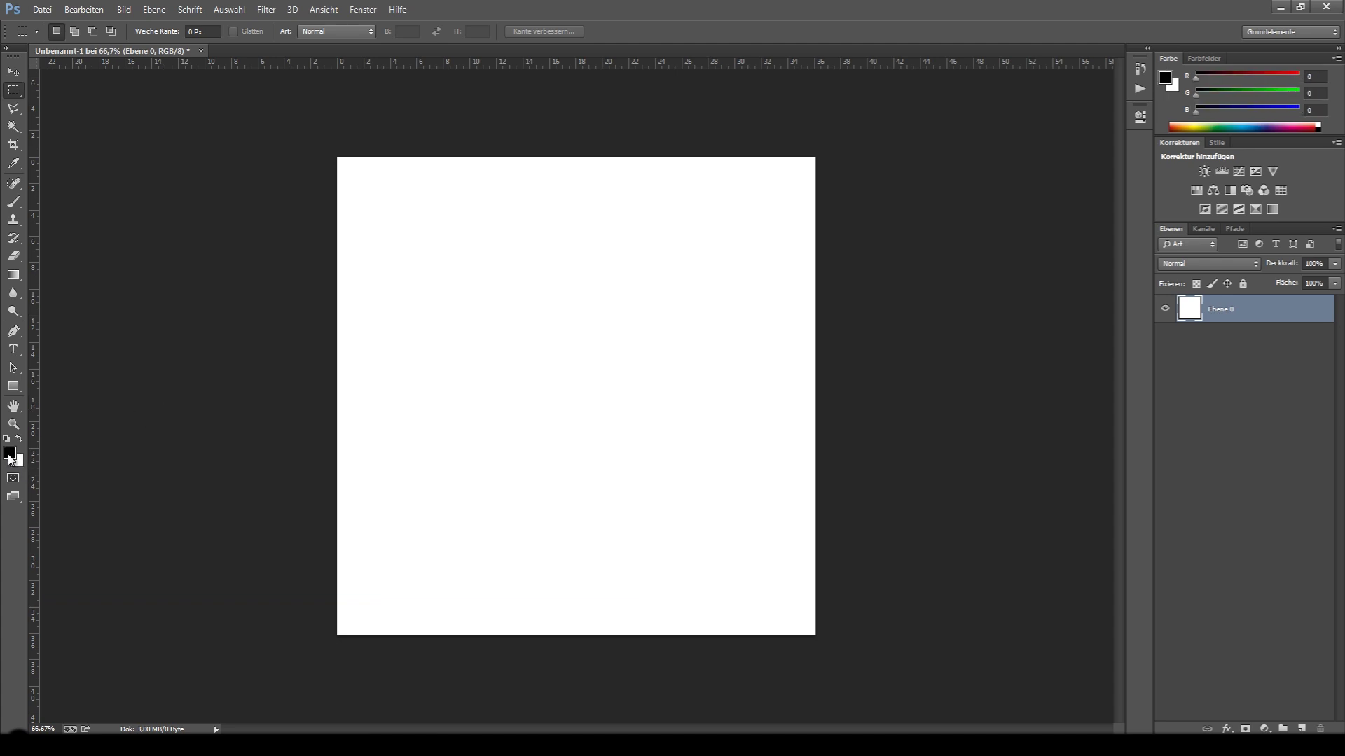
left_click(10, 456)
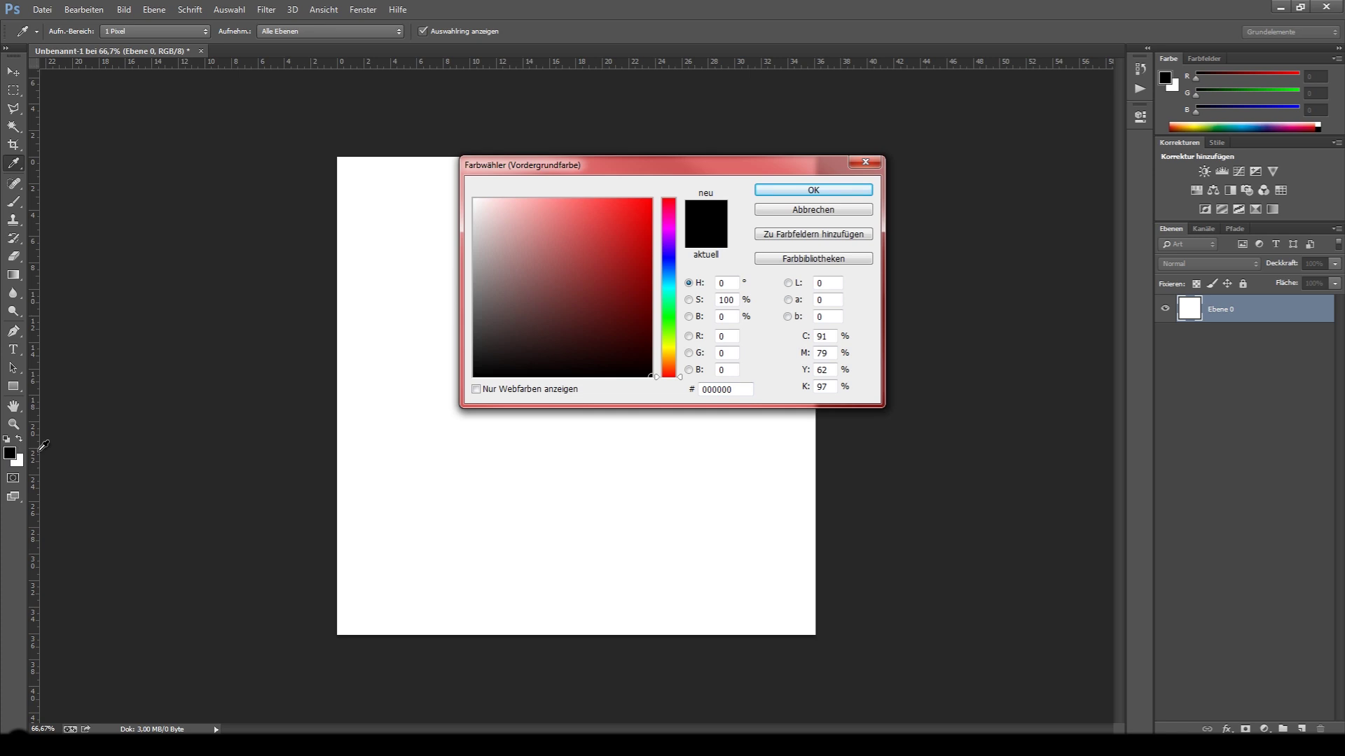
left_click(806, 191)
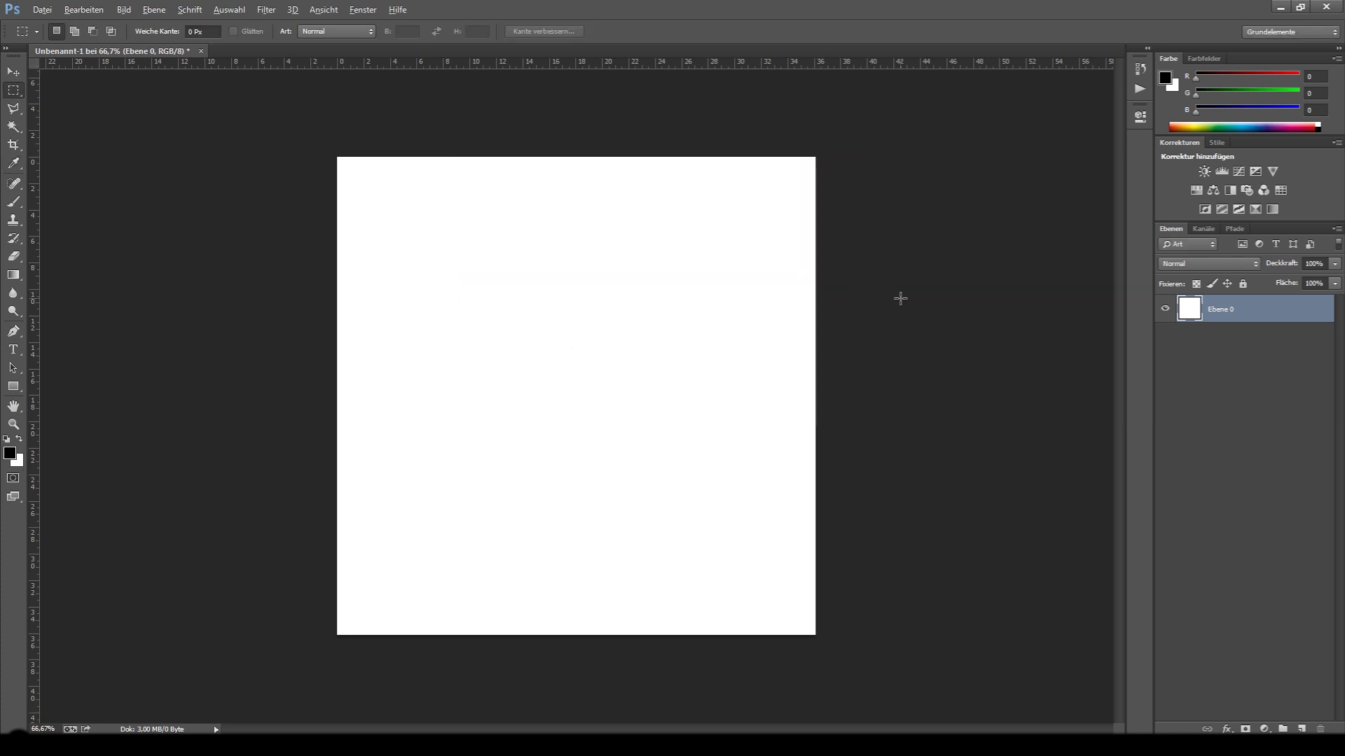
key("alt+BackSpace")
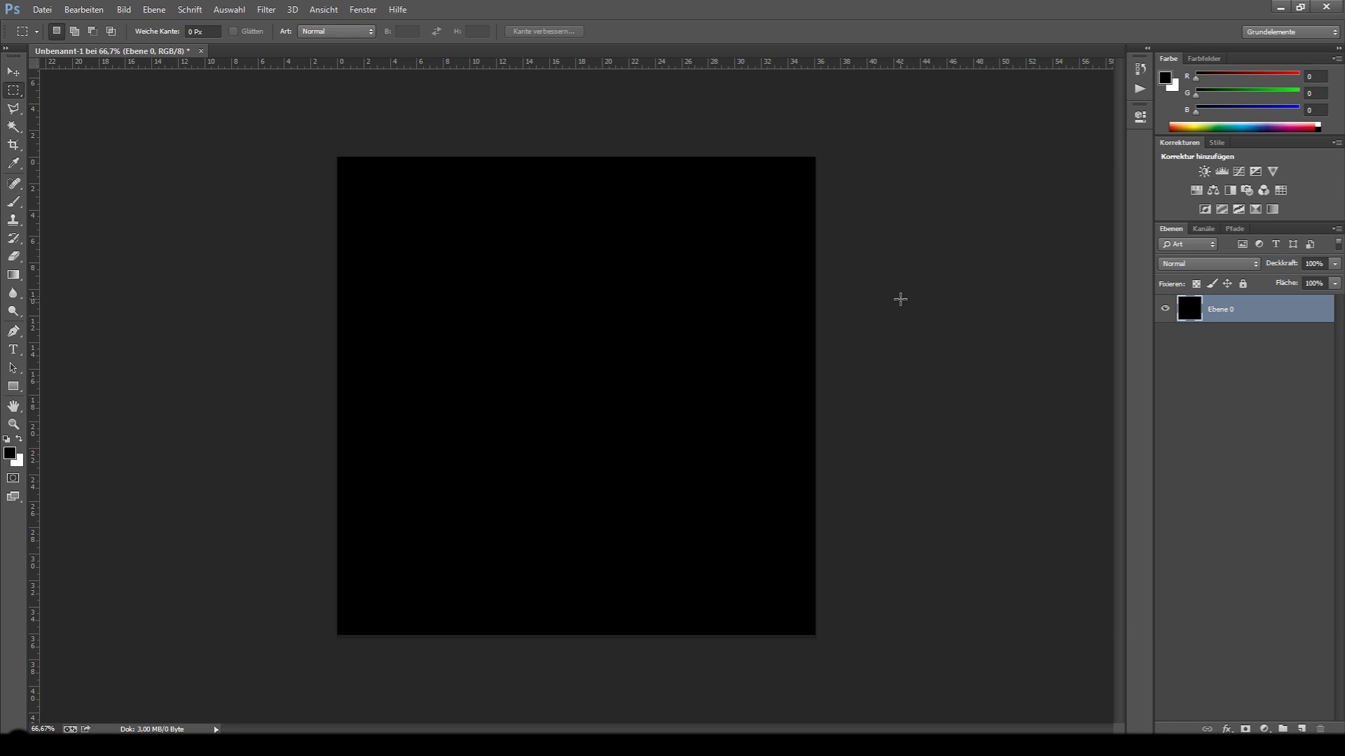
Add a new layer above Ebene 0 and fill it with white.
left_click(1302, 729)
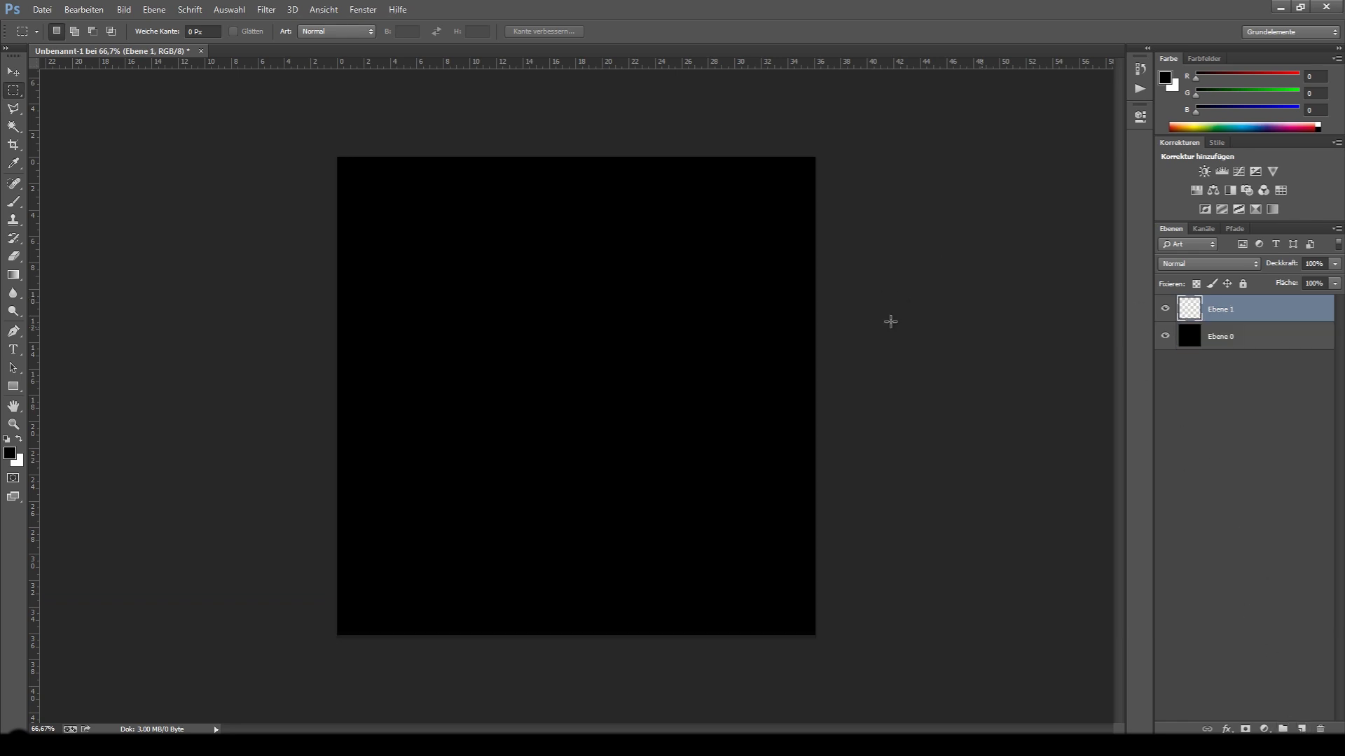
key("x")
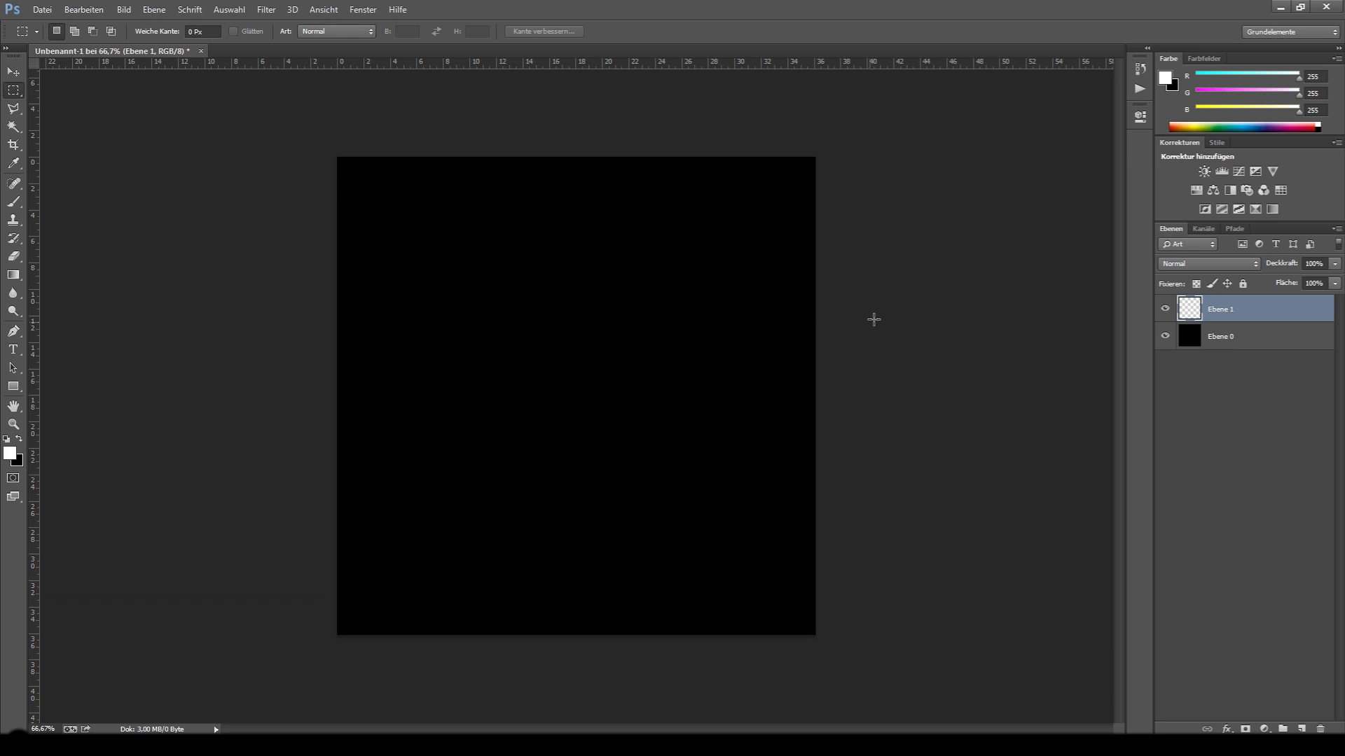
key("alt+BackSpace")
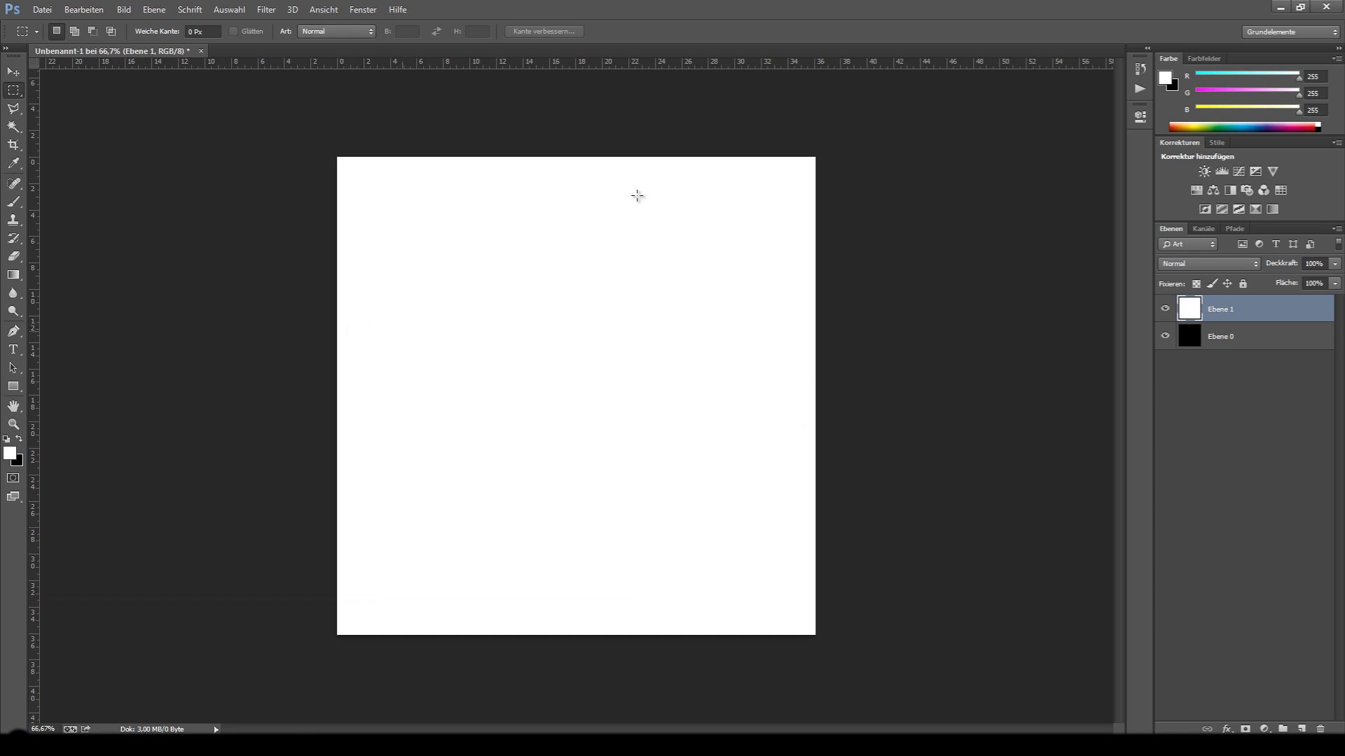
Shrink the Photoshop window to uncover the desktop files and preview tribal-dragon-tat.jpg in the photo viewer.
left_click_drag(605, 14, 1343, 60)
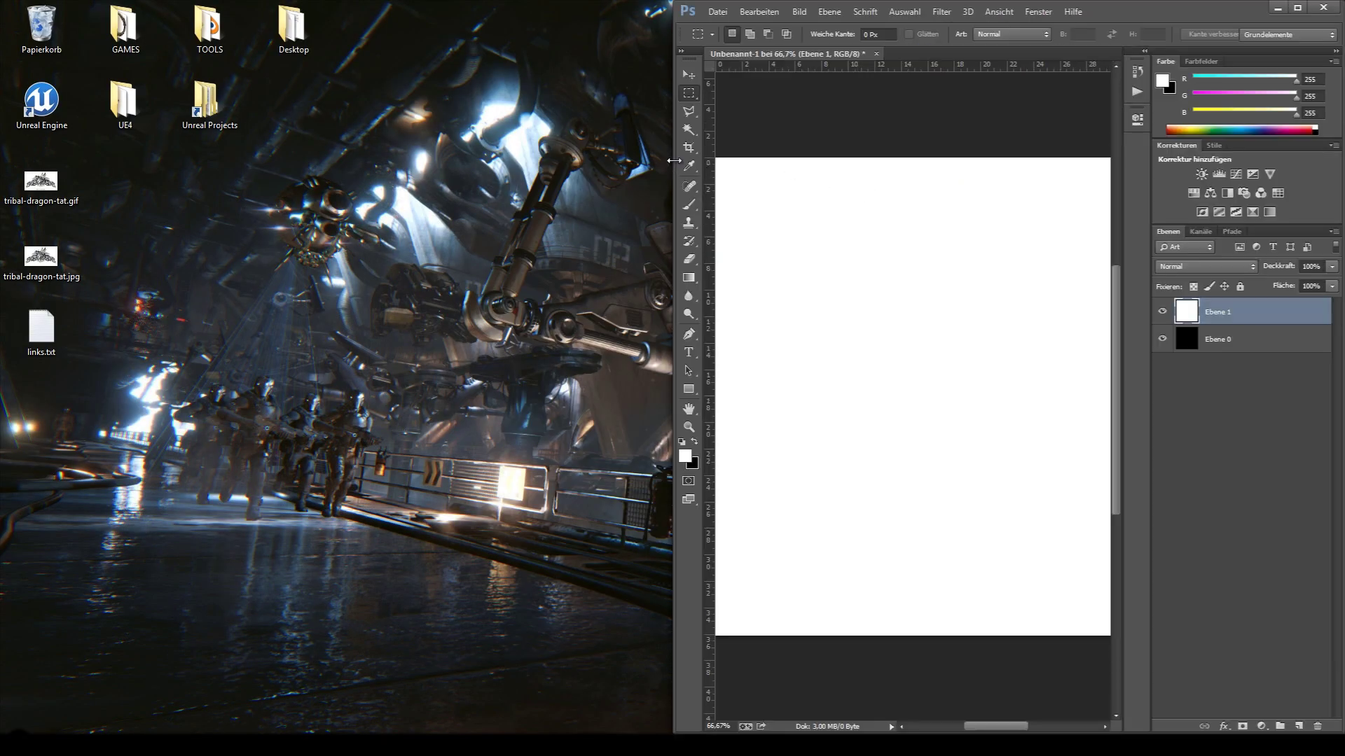
left_click_drag(673, 160, 492, 160)
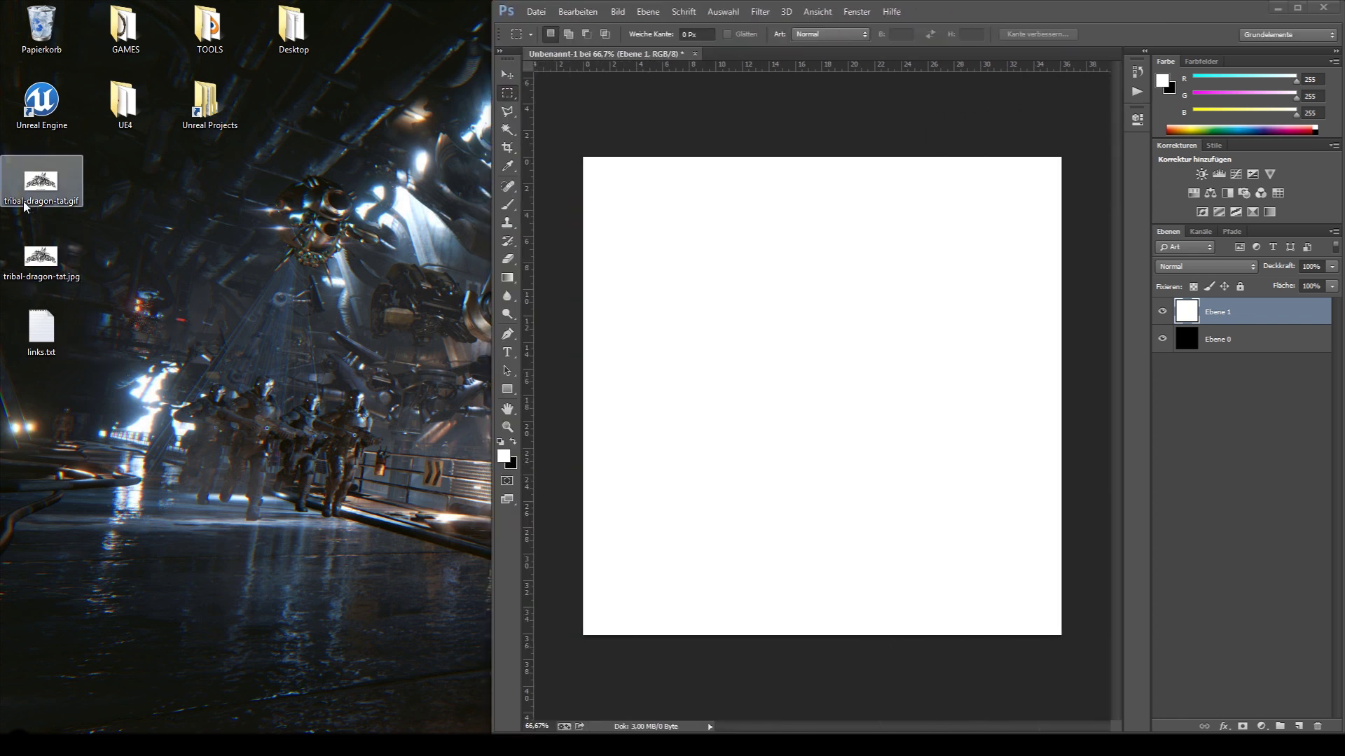
double_click(41, 258)
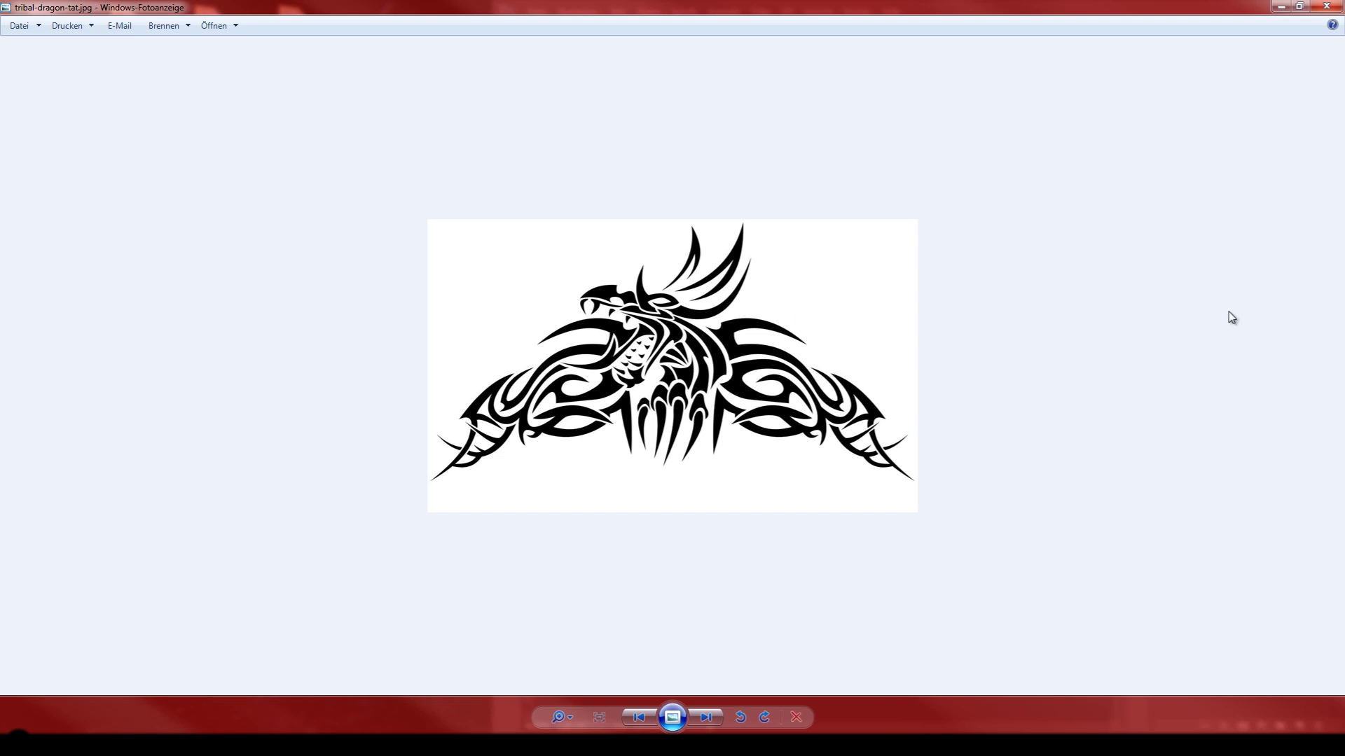
left_click(1326, 6)
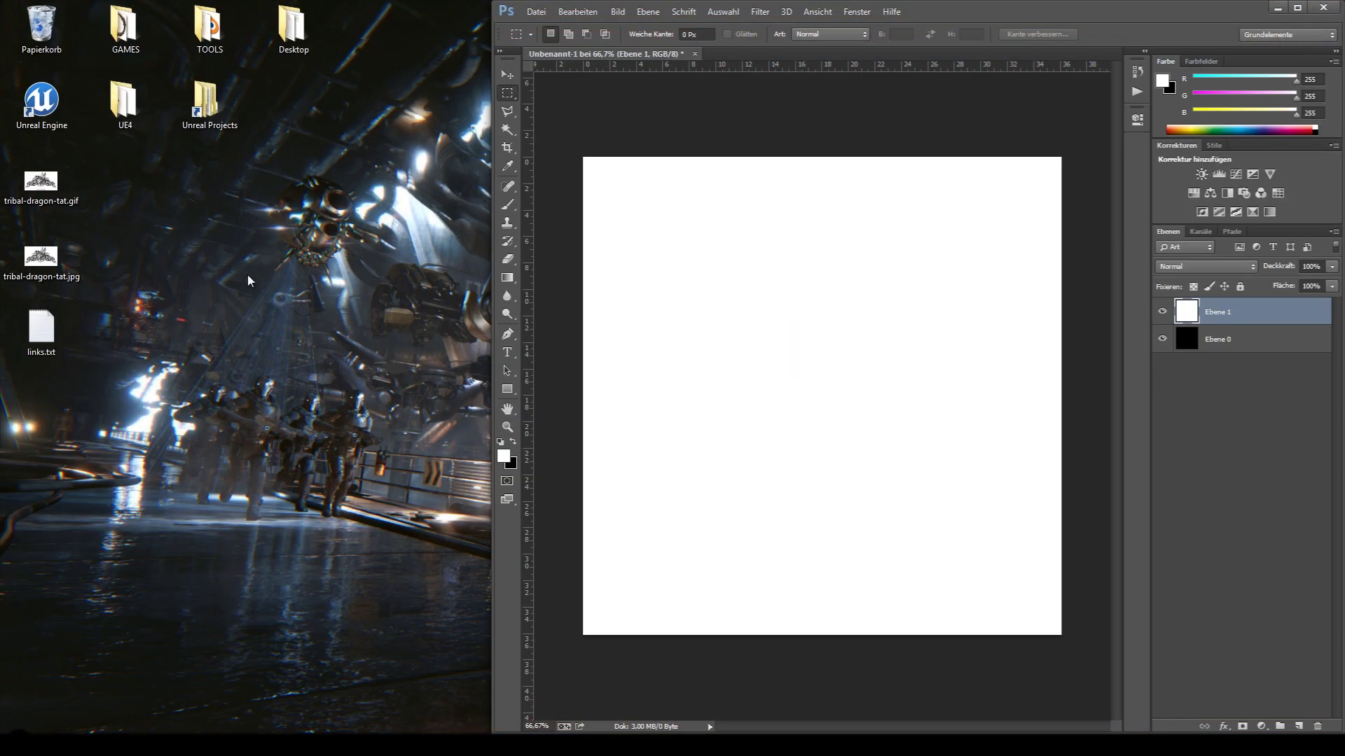
Place tribal-dragon-tat.jpg from the desktop into the document, maximize the Photoshop window and show the grid.
left_click_drag(45, 268, 801, 323)
left_click_drag(1011, 10, 781, 0)
key("ctrl+numbersign")
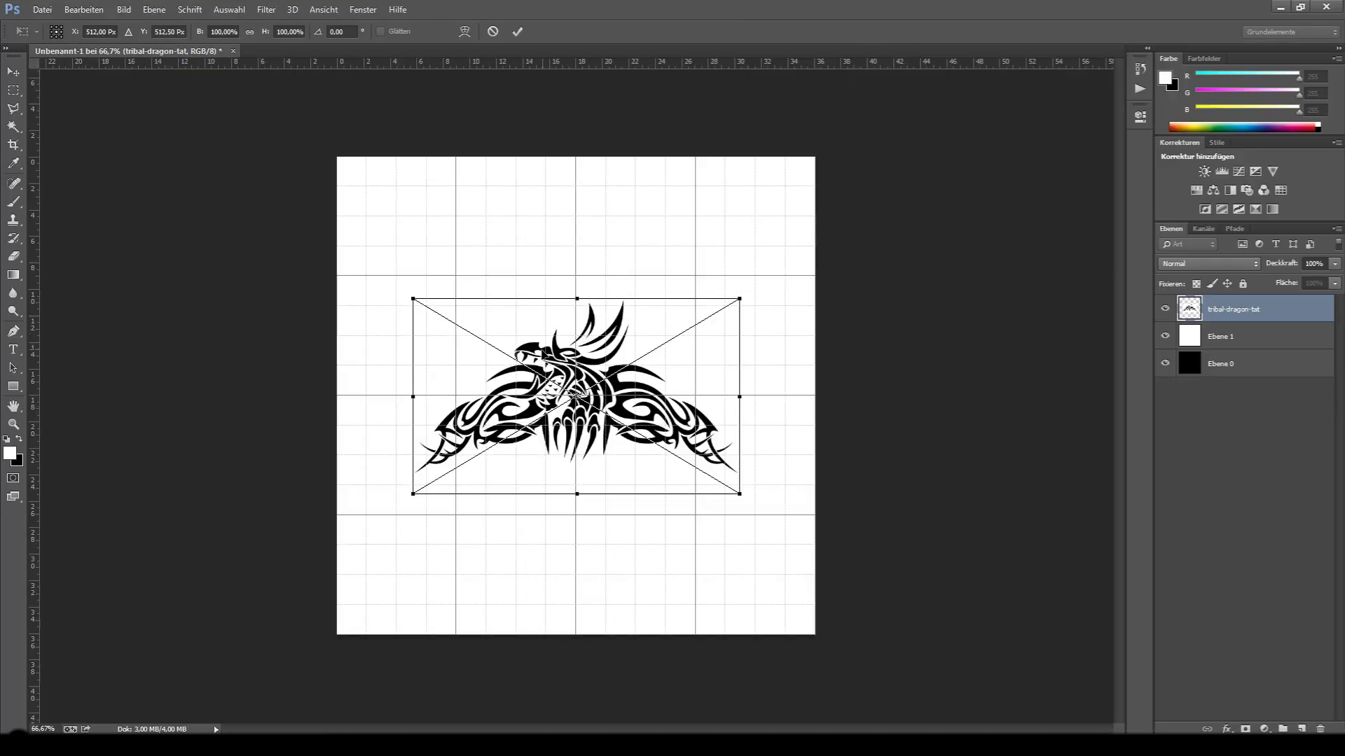
Enlarge the placed dragon image slightly while keeping it centered on the canvas, commit the placement and hide the grid.
left_click_drag(515, 376, 499, 354)
left_click_drag(725, 476, 756, 515)
key("Return")
key("m")
scroll(594, 327, "up", 6, "alt")
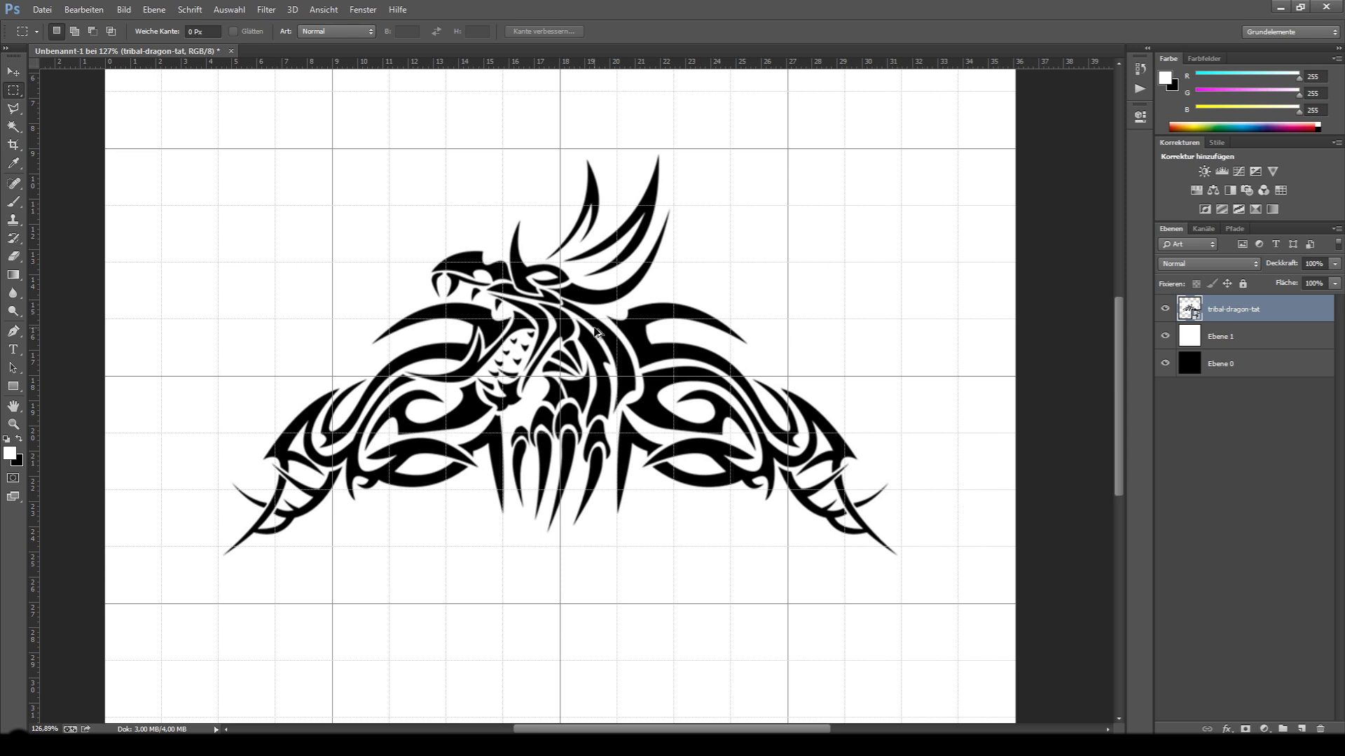
key("ctrl+h")
scroll(632, 318, "up", 3, "alt")
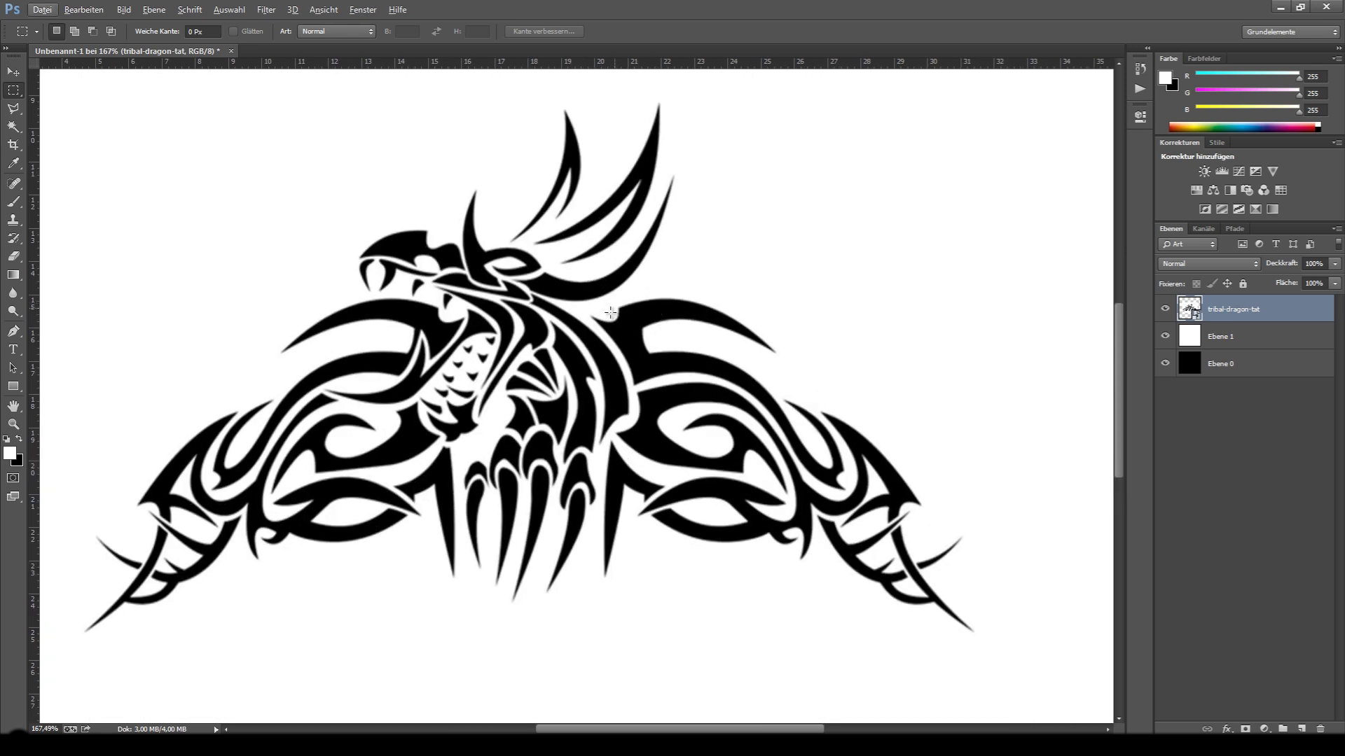
scroll(659, 332, "down", 3, "alt")
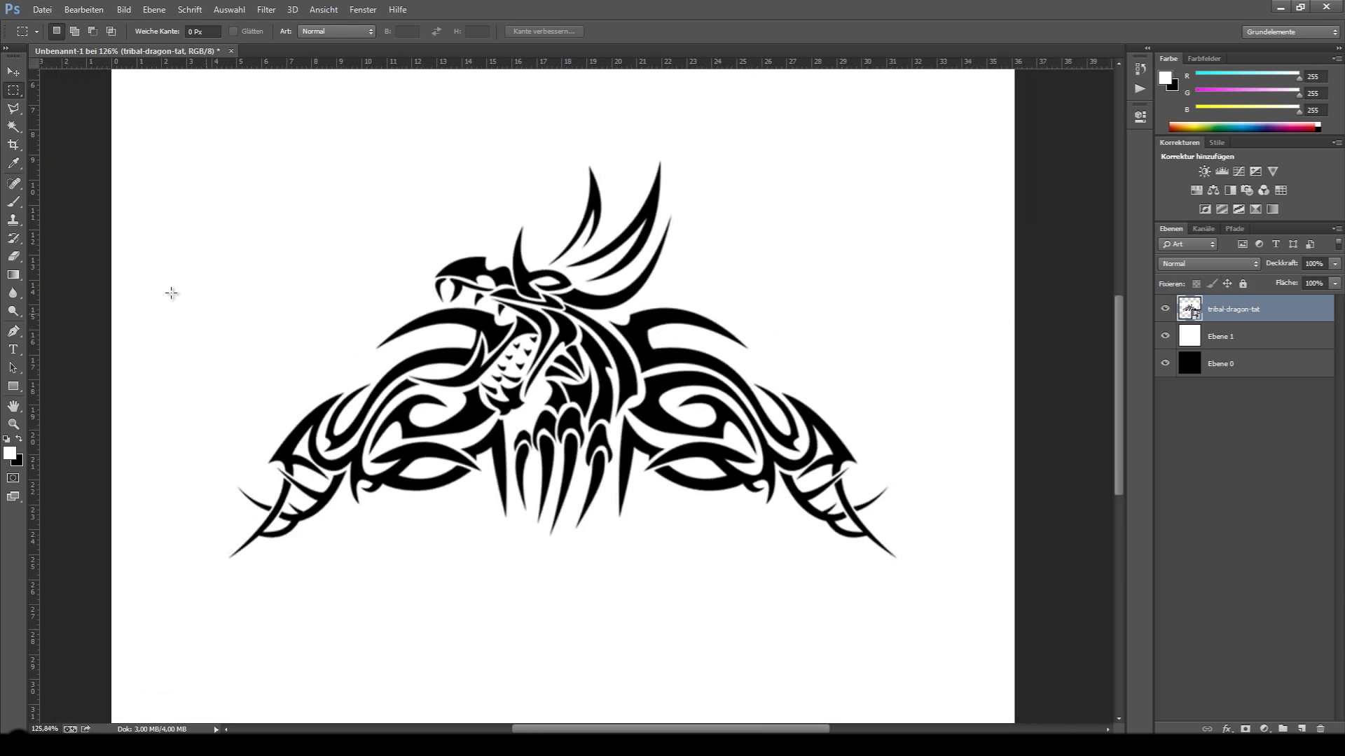
Select all black areas of the dragon tattoo with the Magic Wand tool at tolerance 80, non-contiguous.
left_click(14, 133)
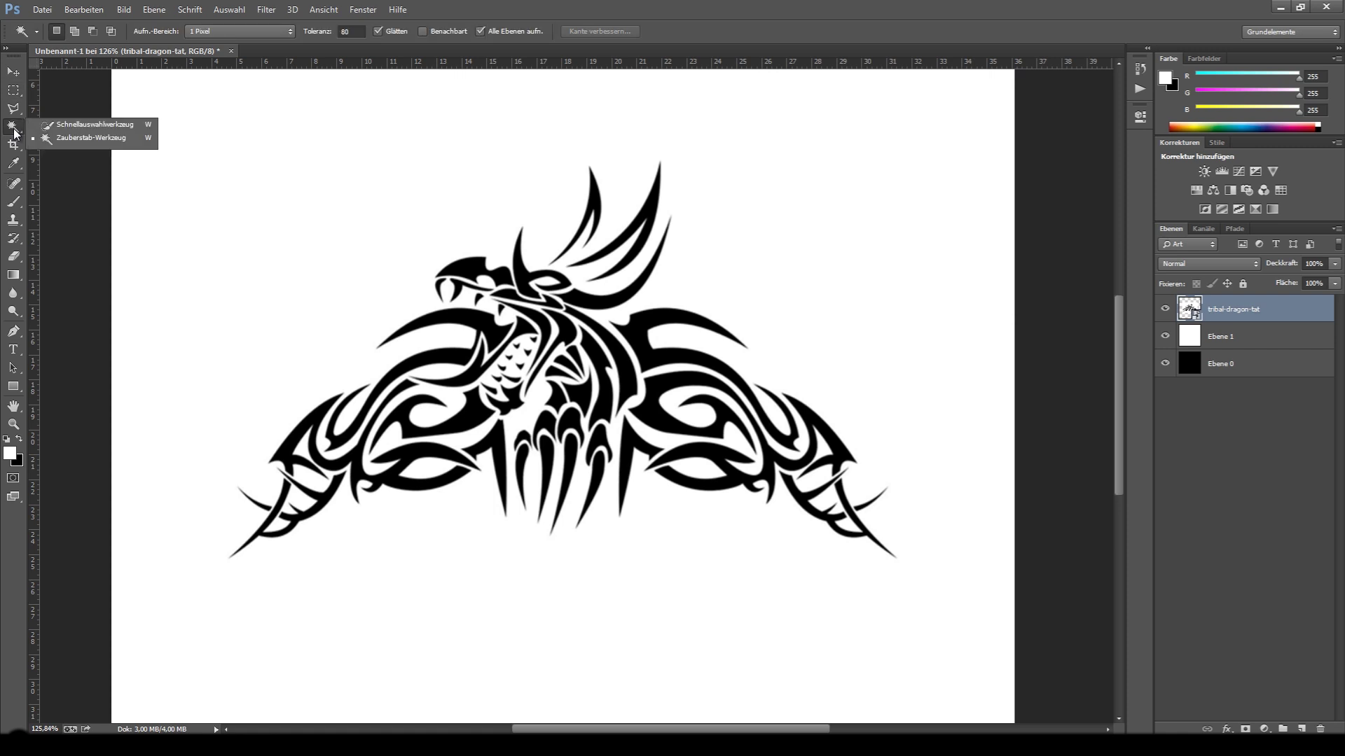
left_click(81, 138)
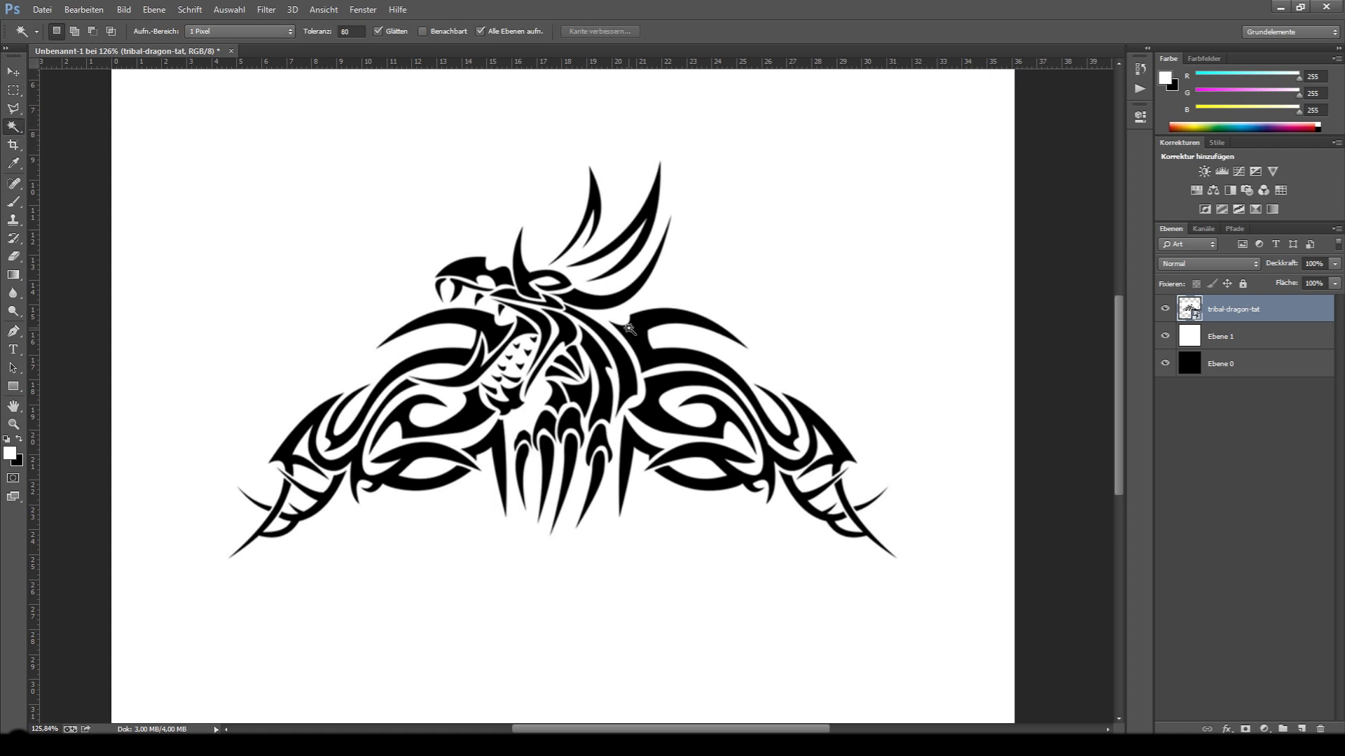
scroll(630, 329, "up", 3, "alt")
left_click(634, 337)
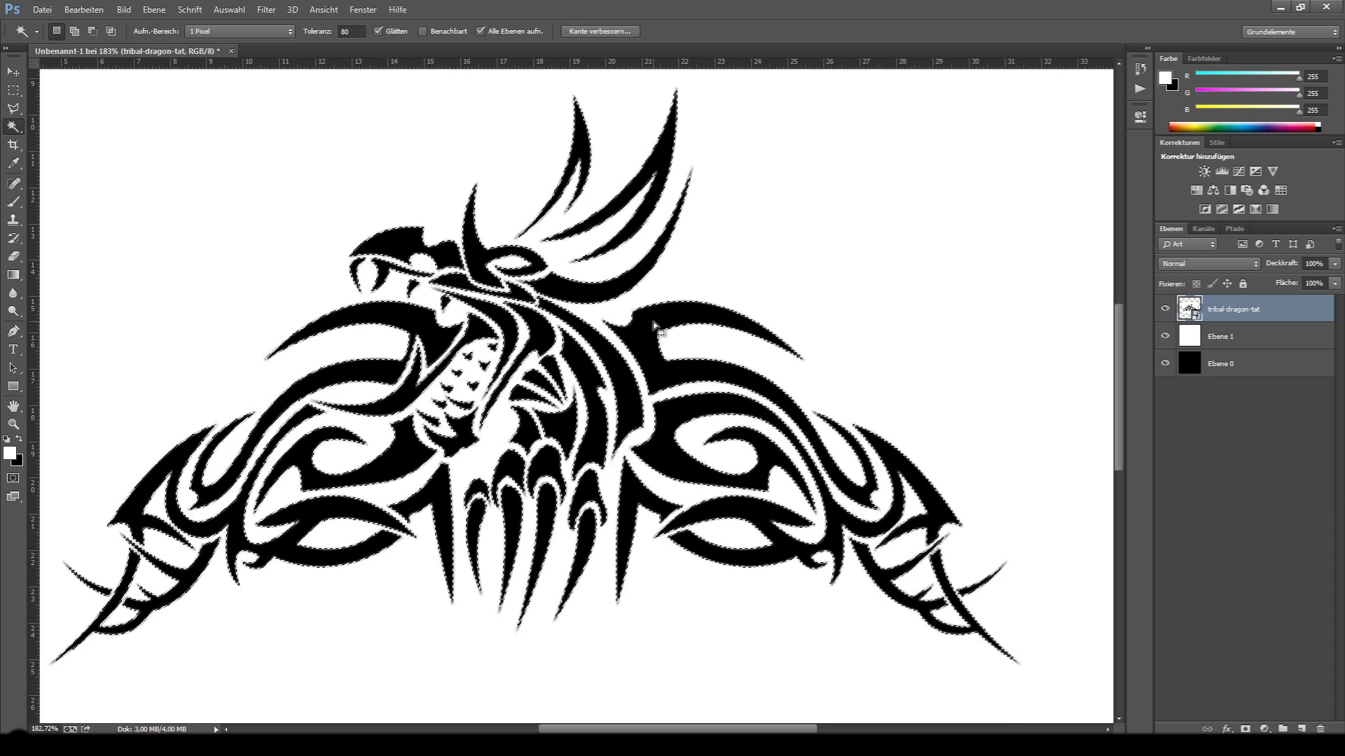
Add a layer mask to Ebene 1 from the dragon selection and delete the tribal-dragon-tat layer.
scroll(485, 330, "down", 2, "alt")
left_click(1220, 339)
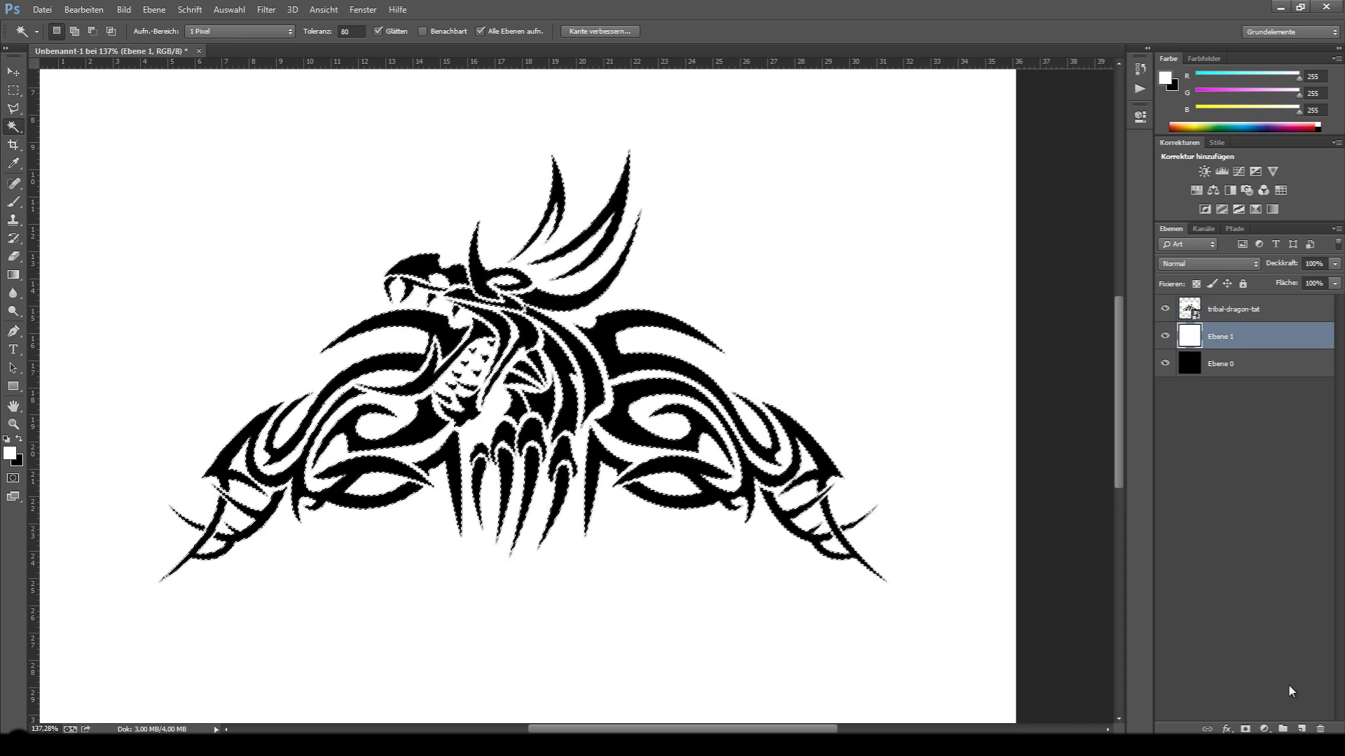
left_click(1245, 729)
left_click(1230, 314)
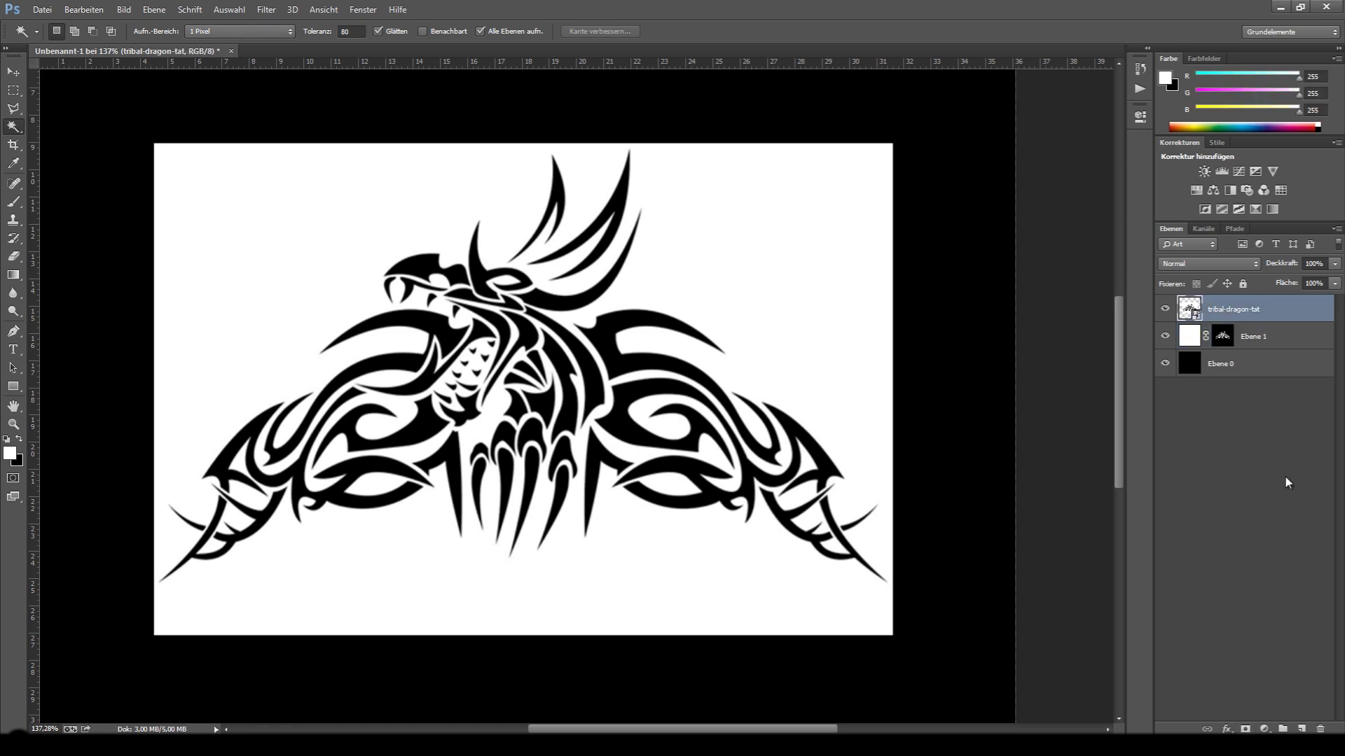
key("Delete")
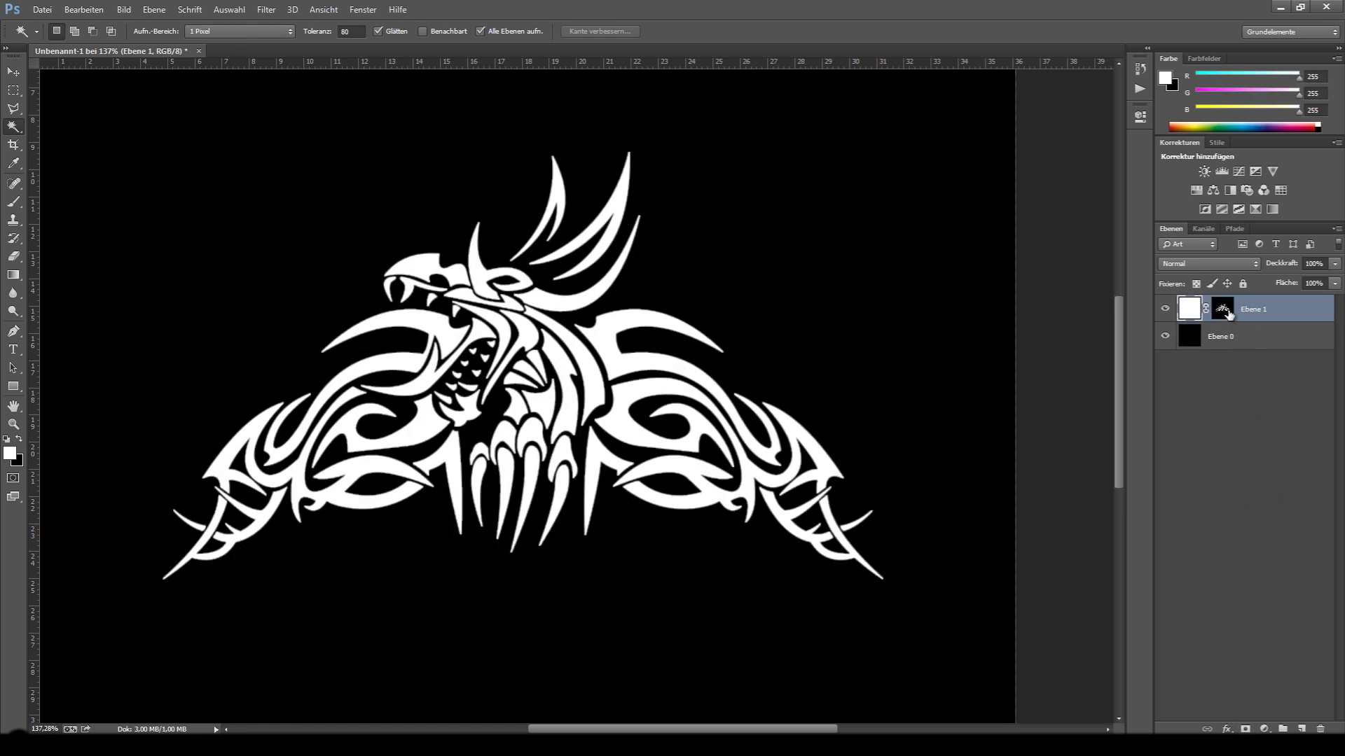
Invert the layer mask of Ebene 1 and switch to the rectangular marquee tool.
left_click(1229, 316)
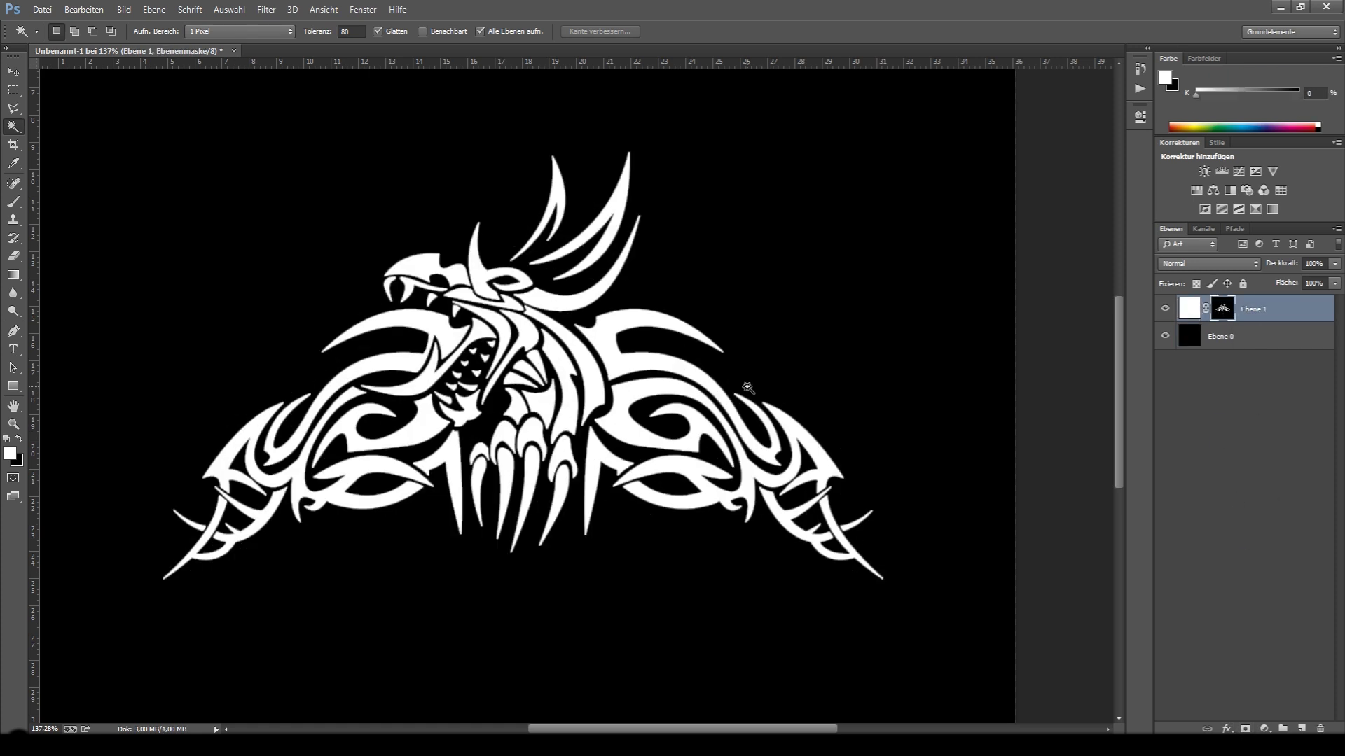
key("ctrl+i")
key("ctrl+0")
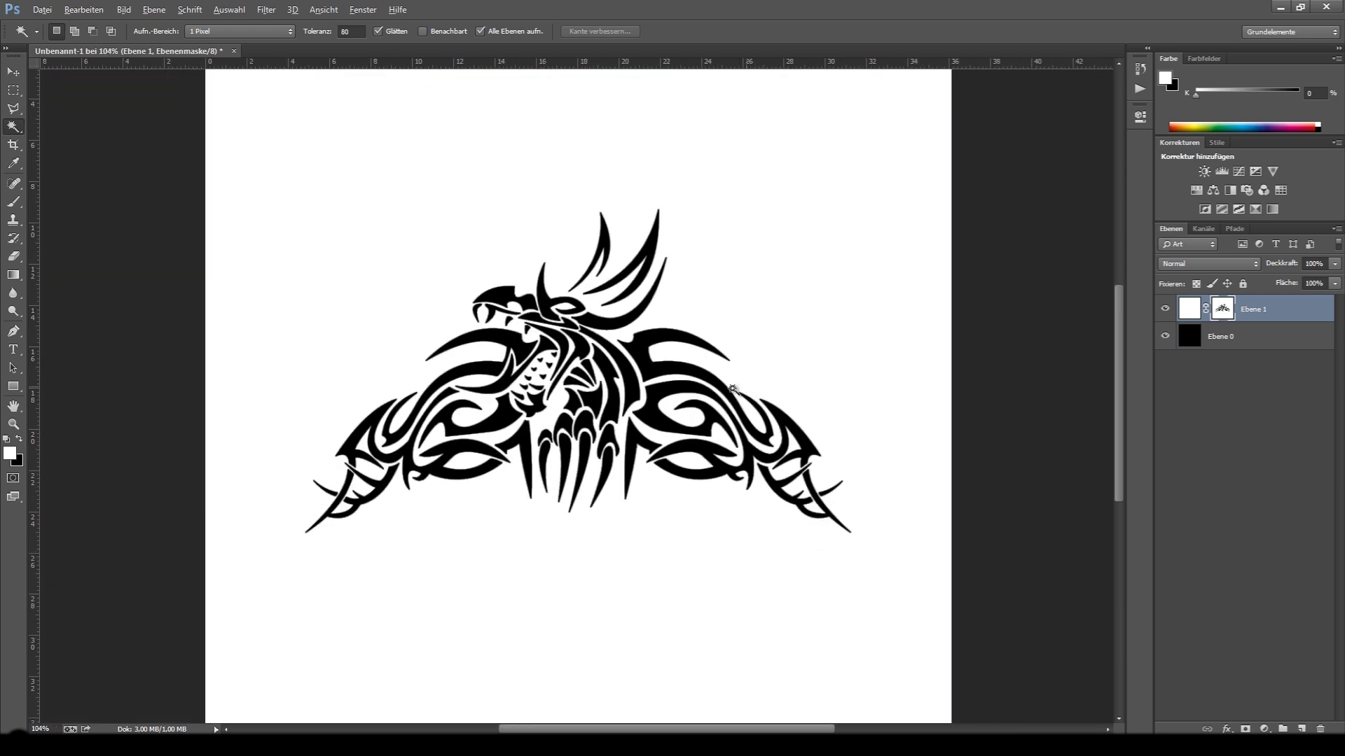
left_click(14, 91)
scroll(596, 372, "down", 2, "alt")
scroll(593, 374, "up", 3, "alt")
scroll(390, 373, "up", 4, "alt")
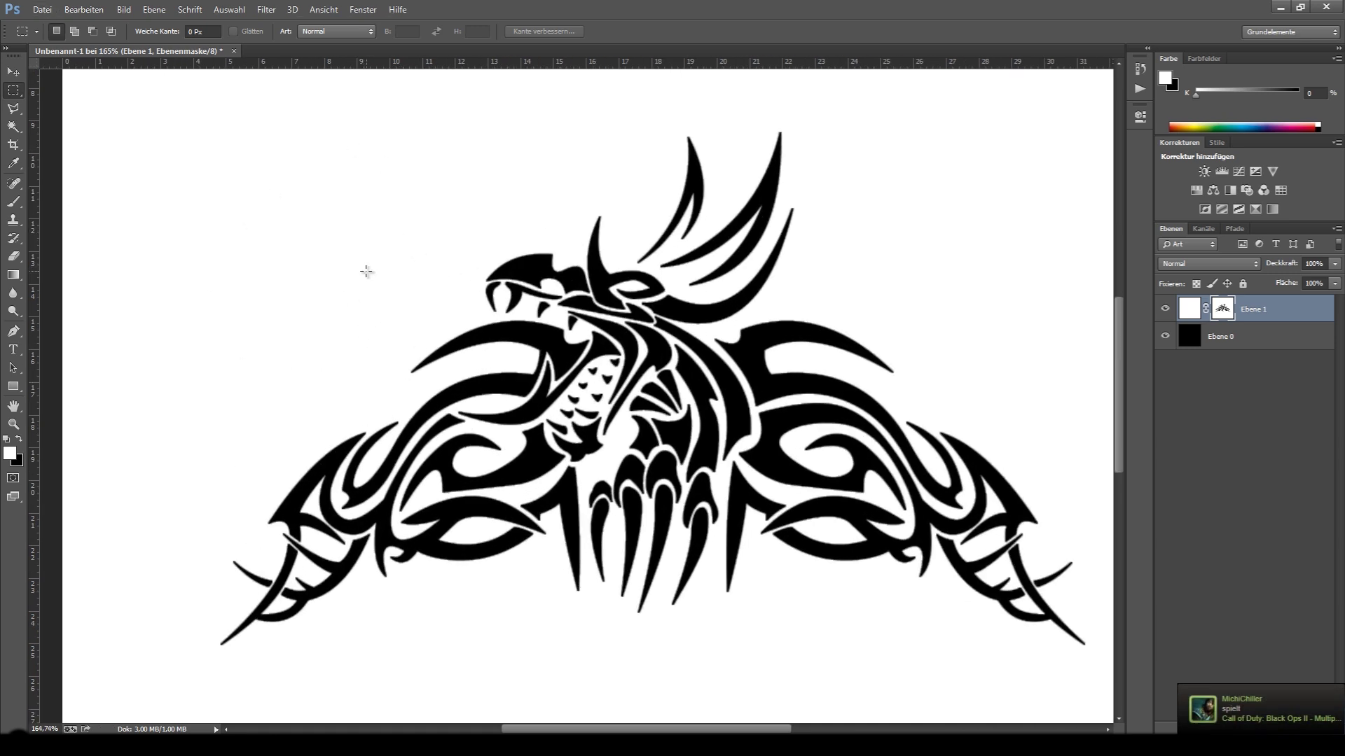
scroll(501, 287, "up", 3, "alt")
scroll(672, 392, "down", 4, "alt")
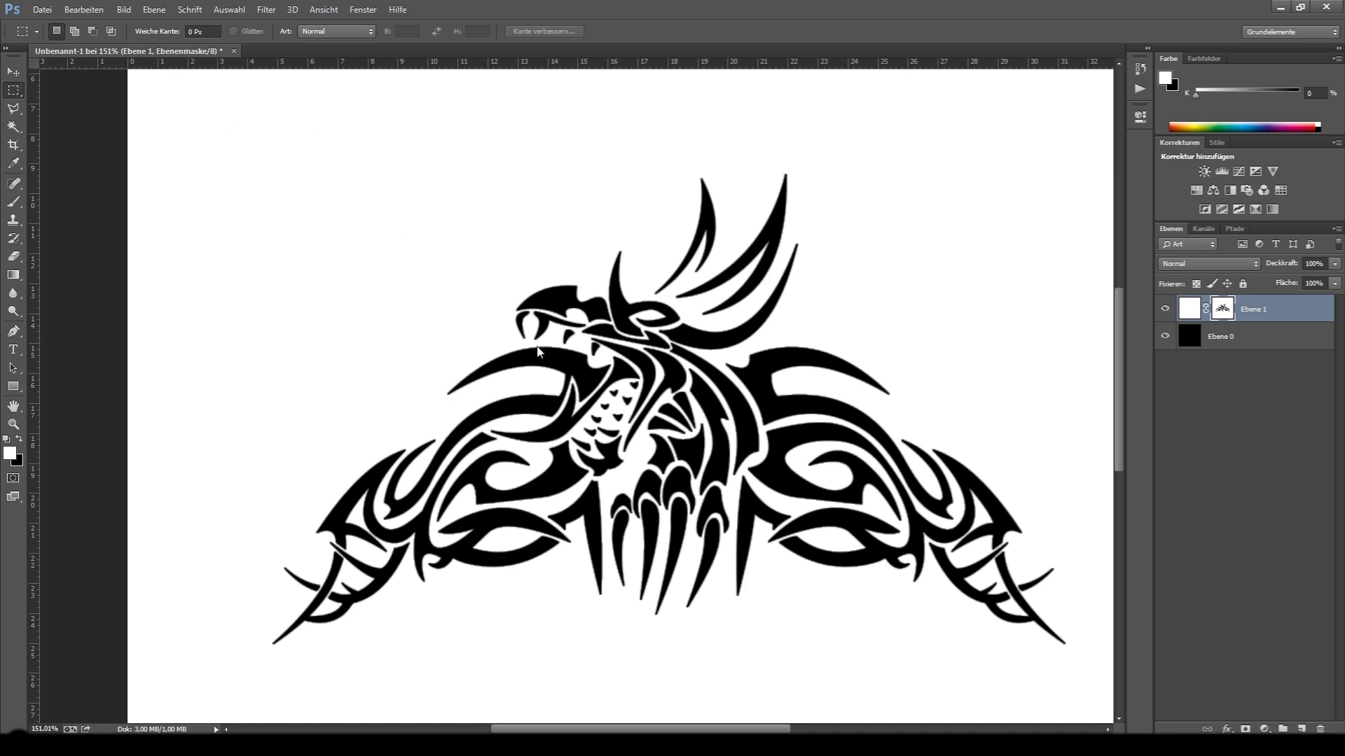
Save the image as an RLE-compressed 24-bit Targa file in UE4\BumpMapping, replacing an existing file there.
key("ctrl+shift+s")
left_click(189, 324)
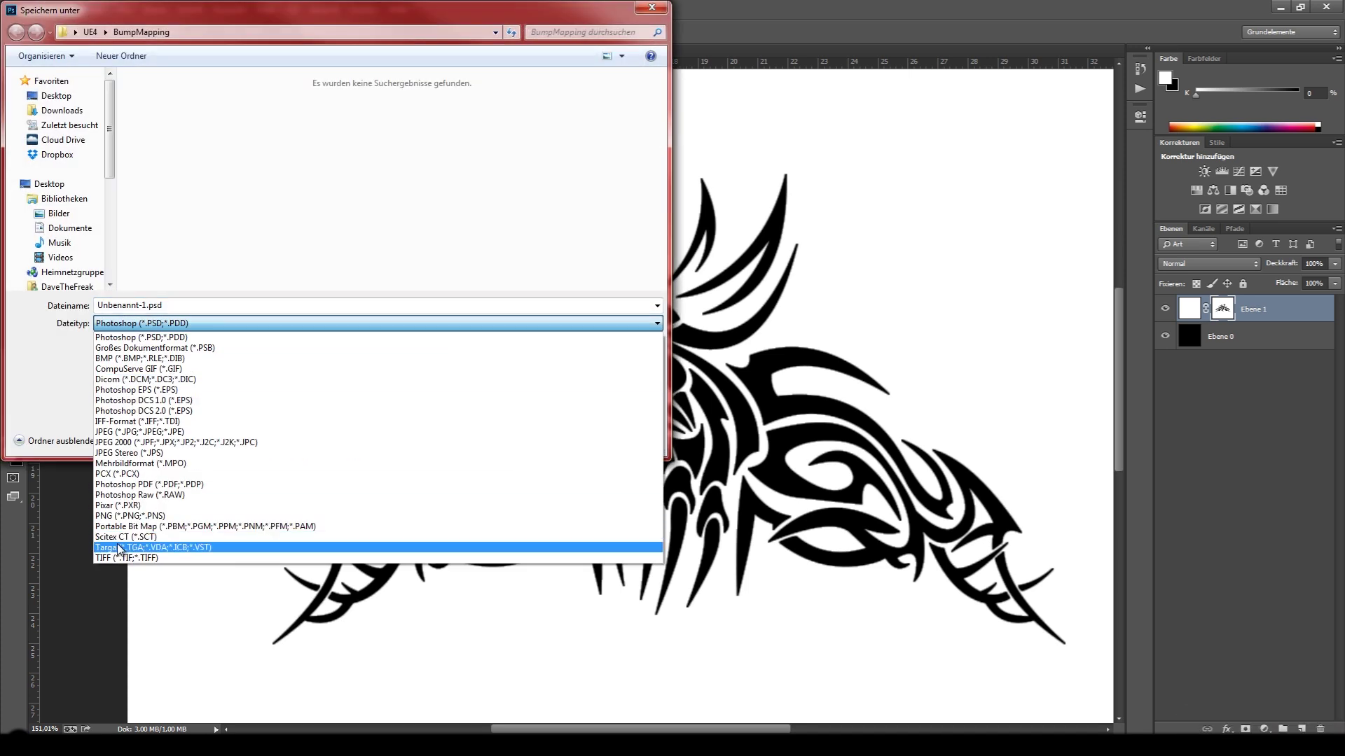
left_click(132, 547)
double_click(157, 119)
left_click(710, 375)
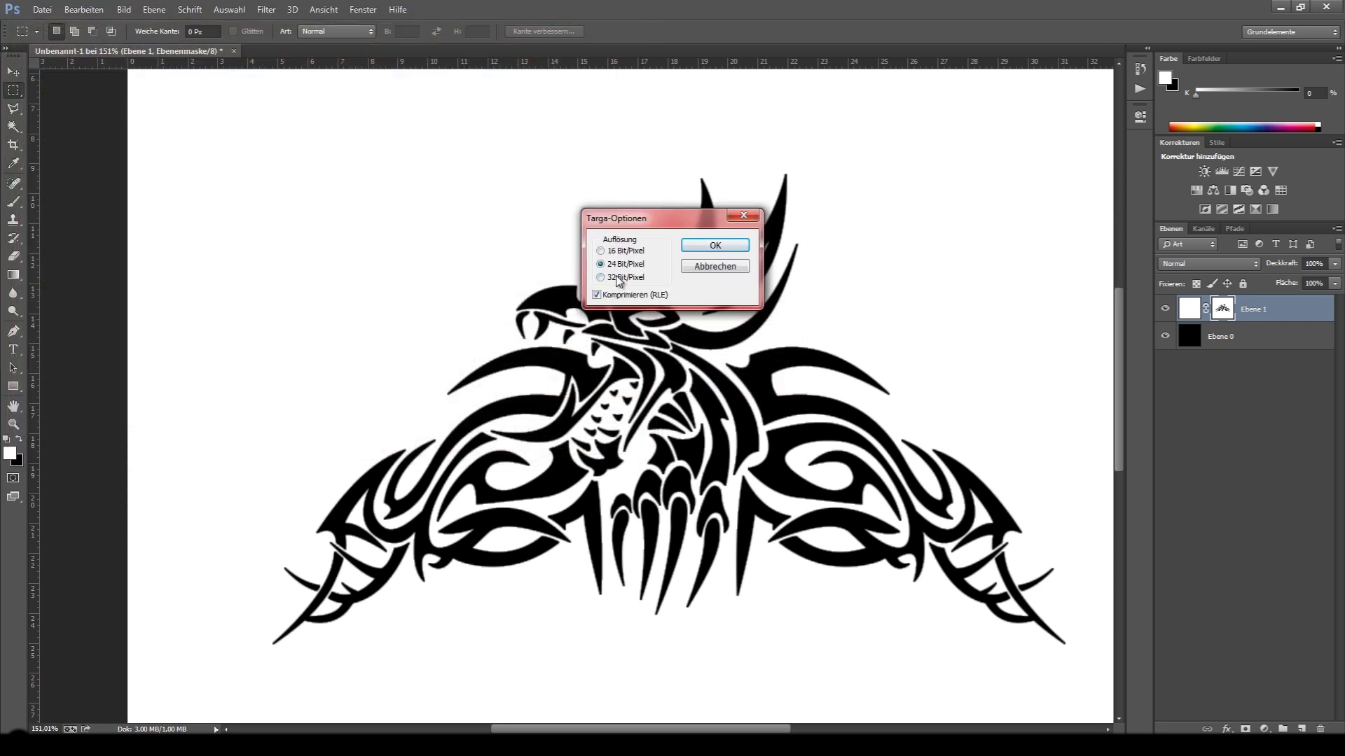
left_click(725, 246)
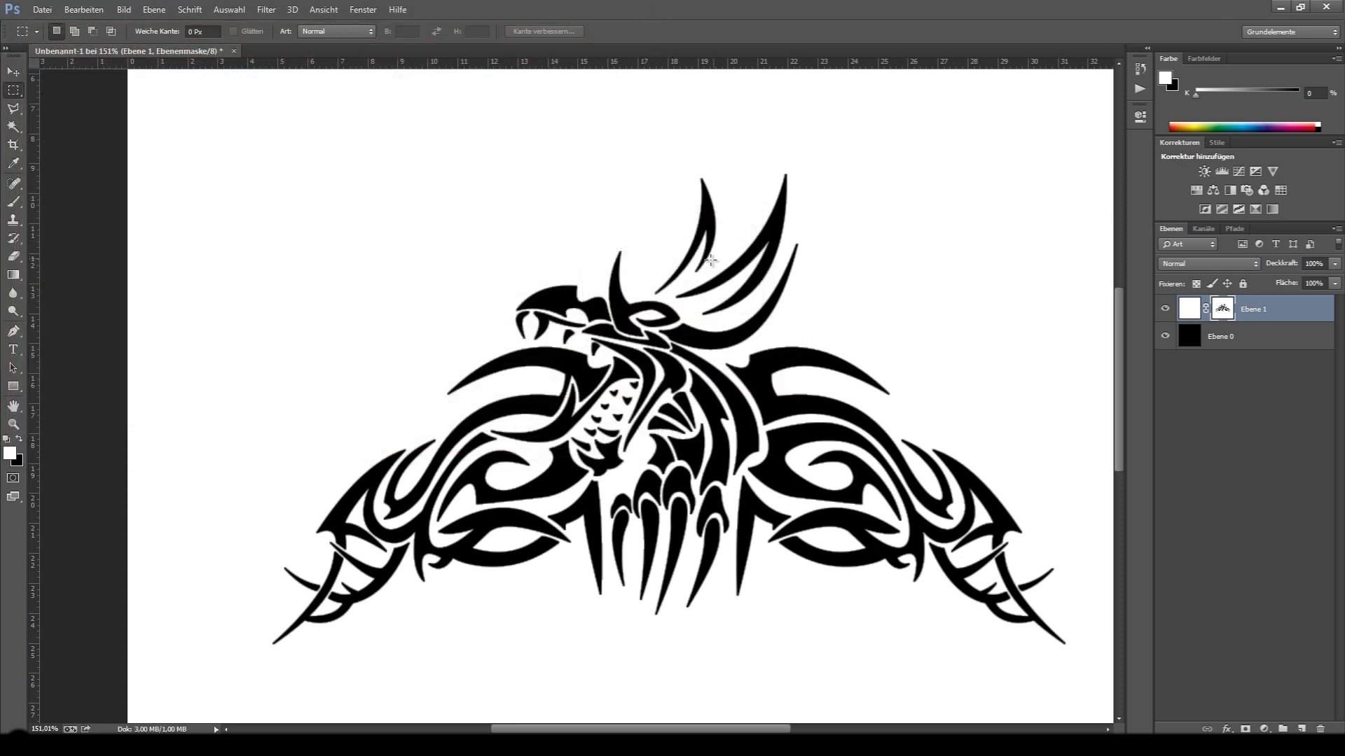
Minimize Photoshop and bring up the UE4\BumpMapping folder in Windows Explorer, moving its window across the desktop.
left_click(1280, 8)
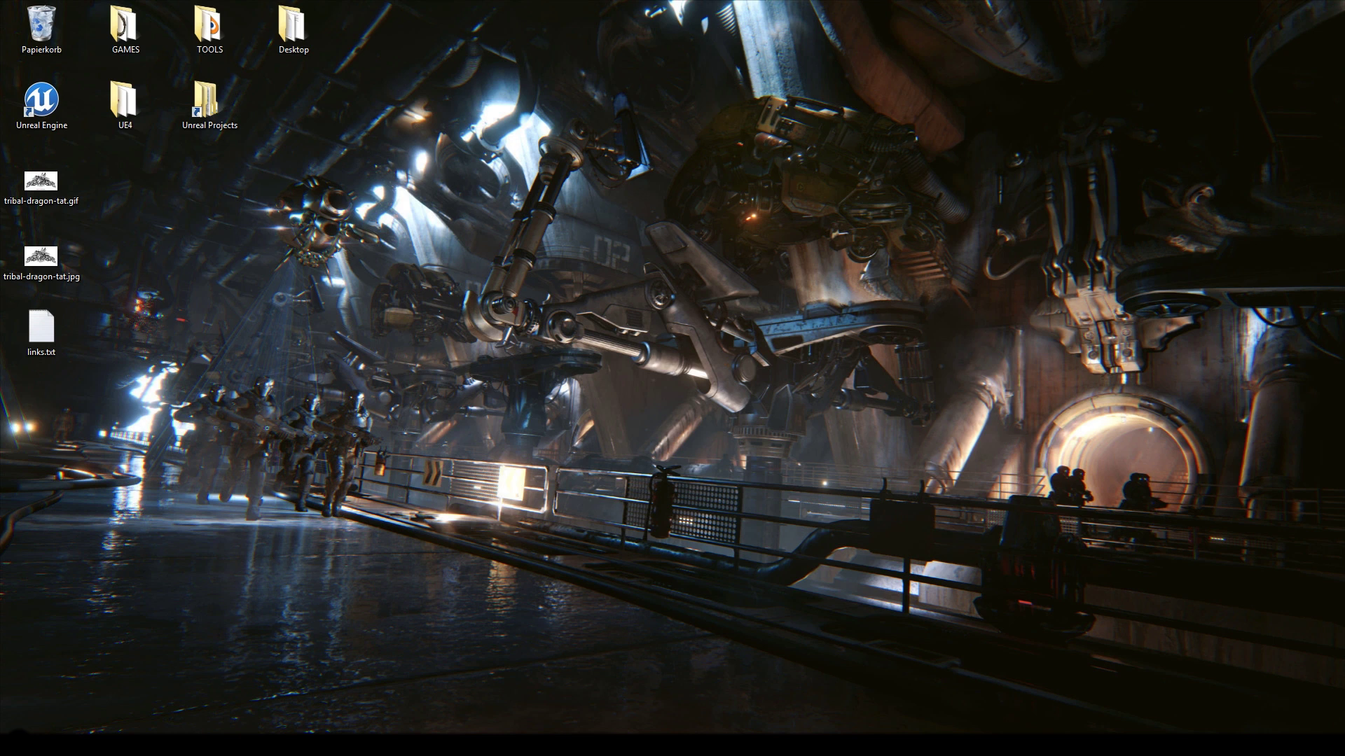
left_click(168, 745)
left_click_drag(474, 193, 380, 129)
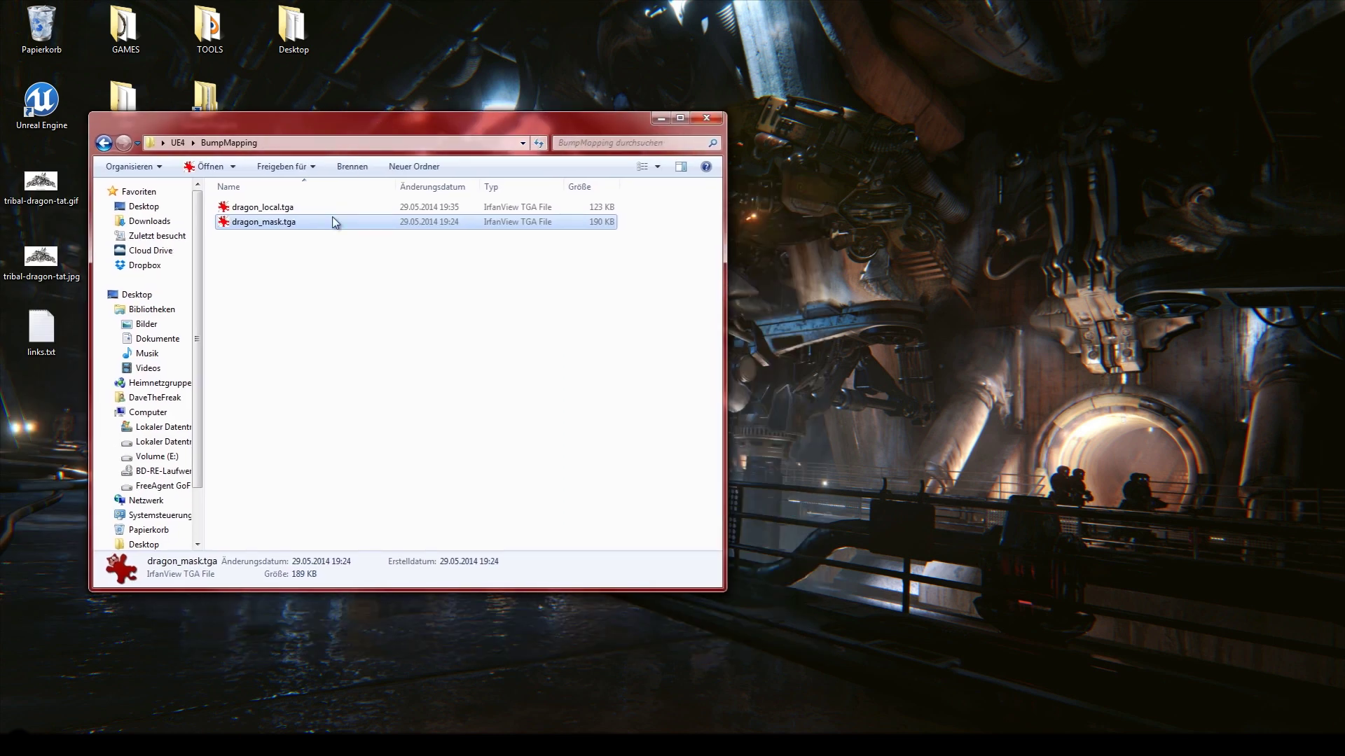
Launch Crazybump and open dragon_local.tga from the UE4\BumpMapping folder in it as a heightmap.
left_click(38, 731)
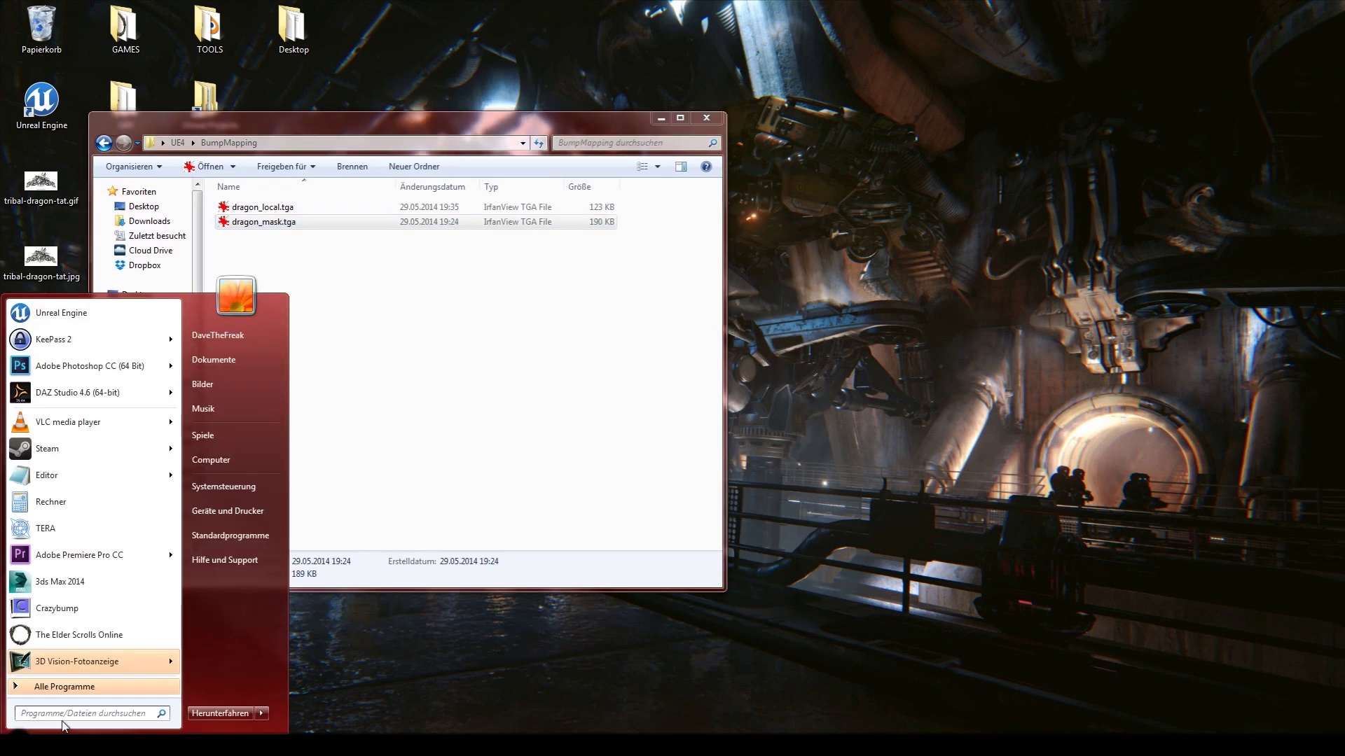
left_click(54, 607)
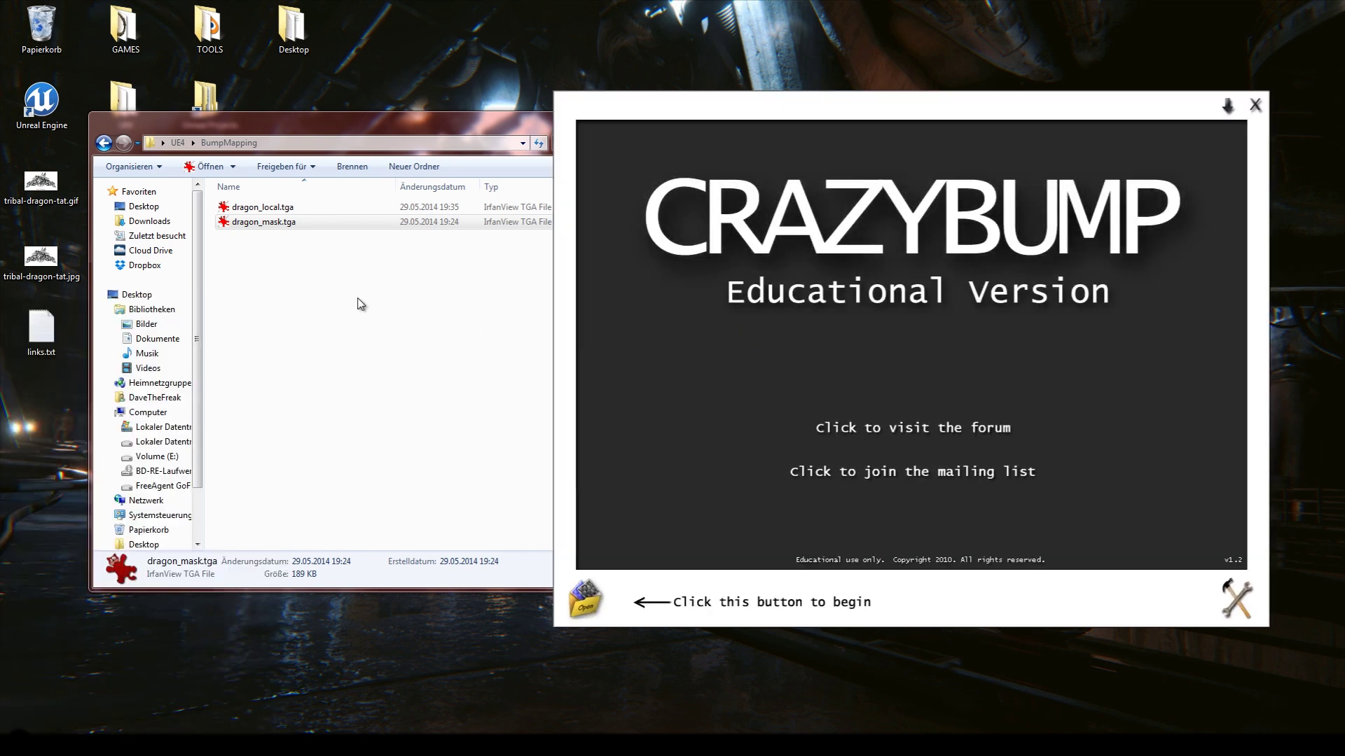
left_click_drag(399, 130, 336, 143)
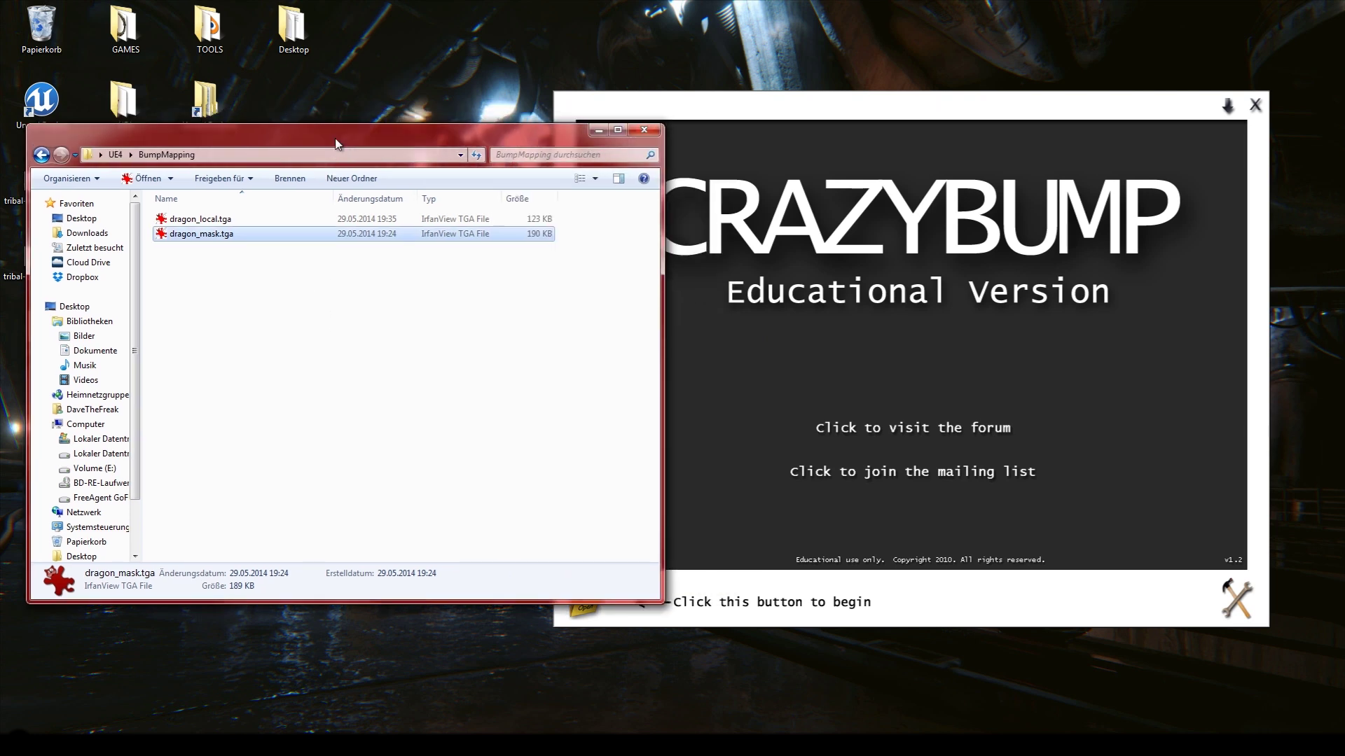
left_click(189, 220)
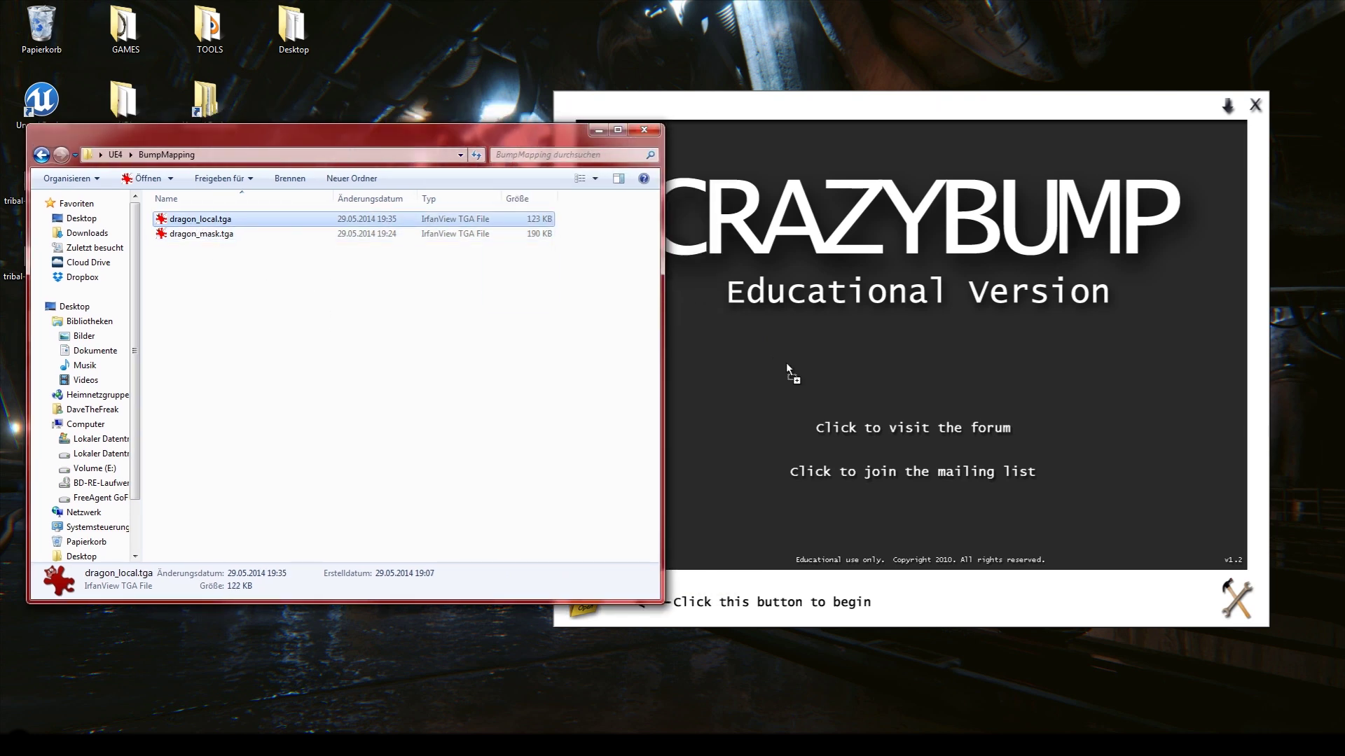
left_click_drag(860, 368, 862, 370)
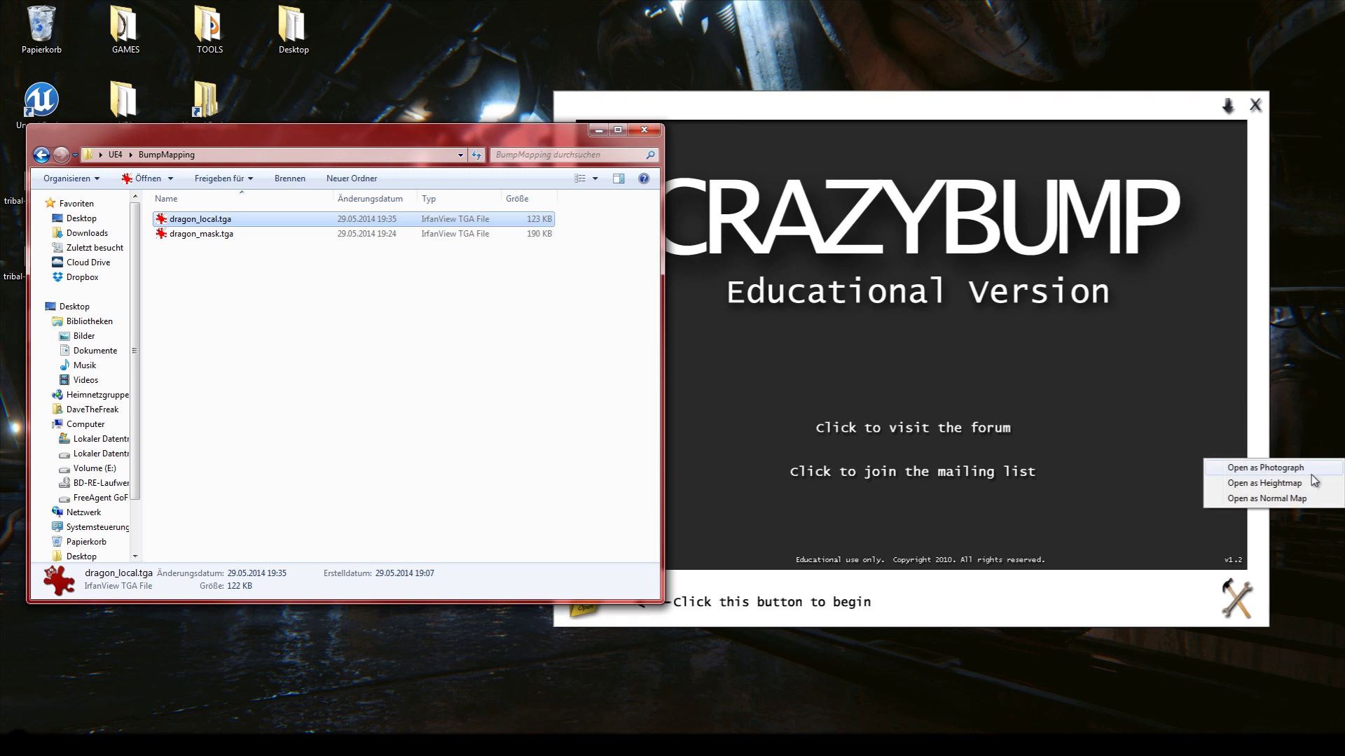
left_click(1252, 485)
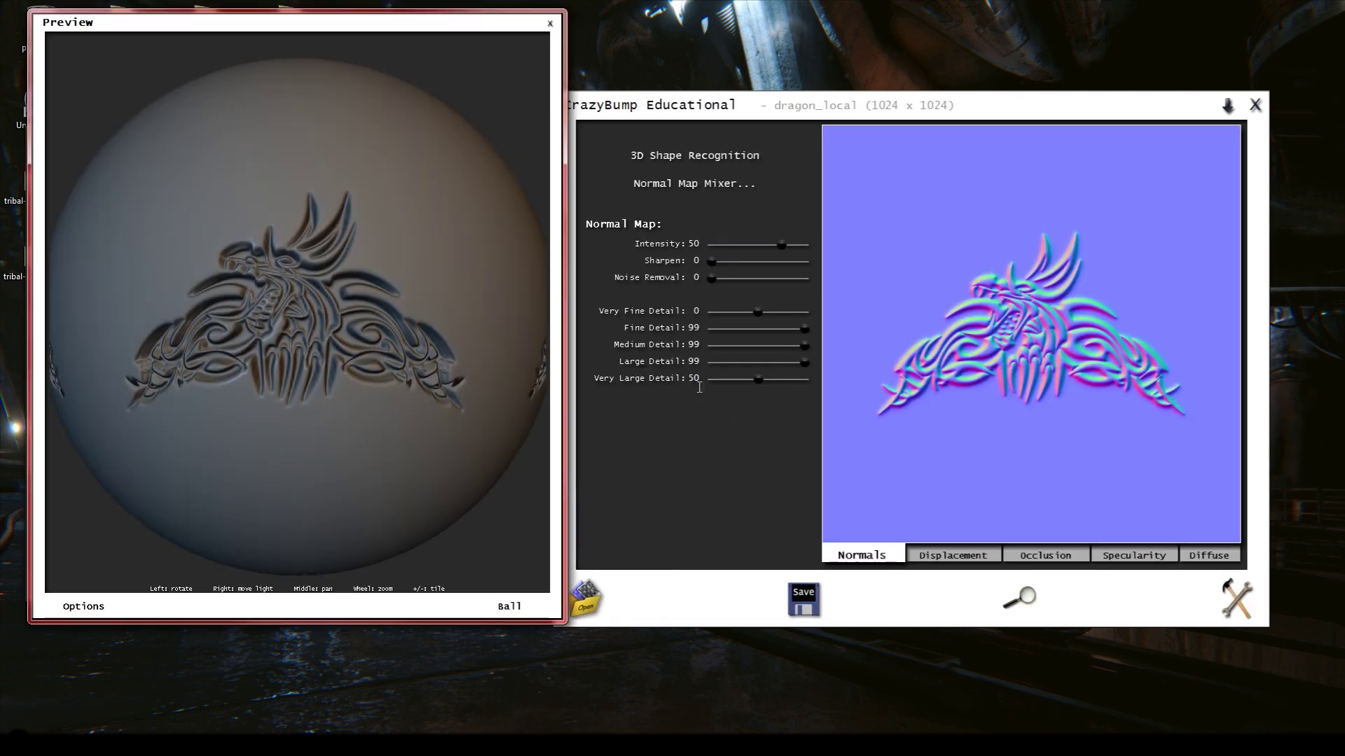
Set the normal map's Very Large Detail to 30, Large Detail to 35 and Medium Detail to 40.
left_click(697, 381)
type("30")
key("Return")
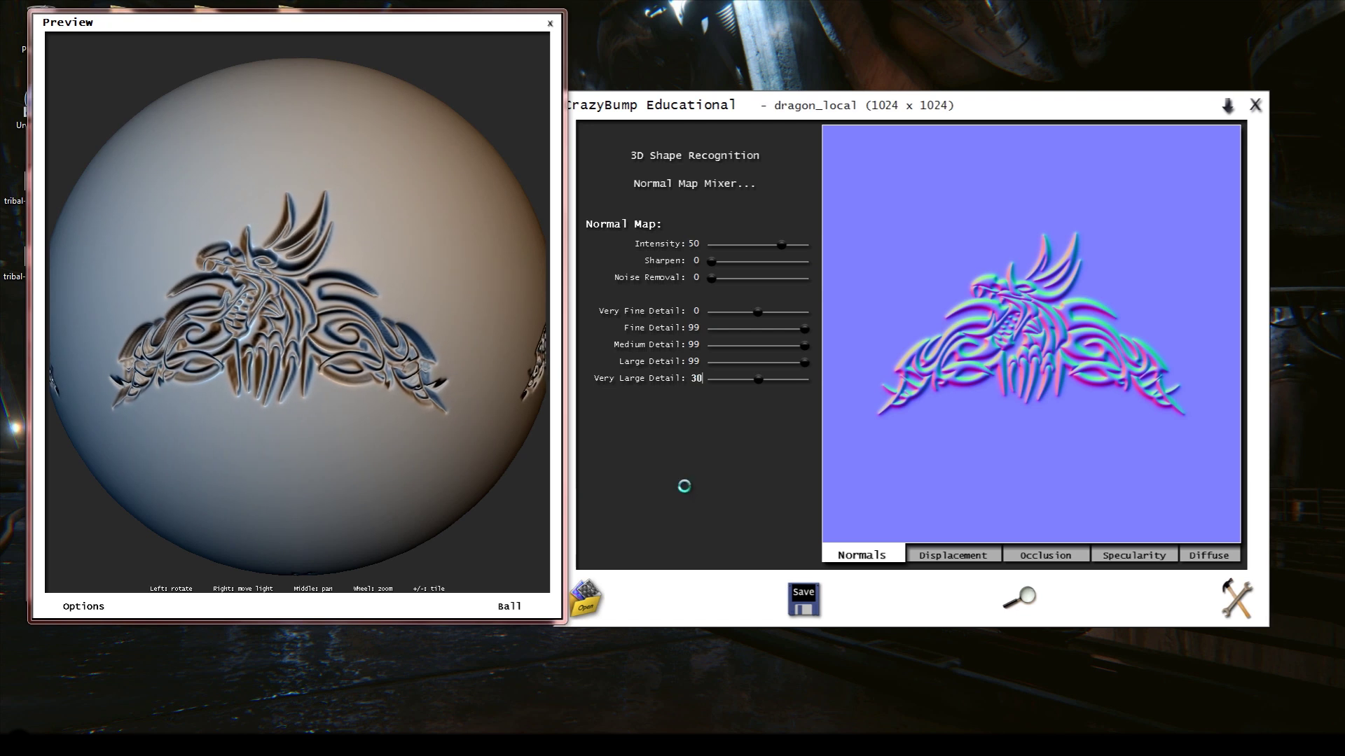
left_click(695, 361)
type("35")
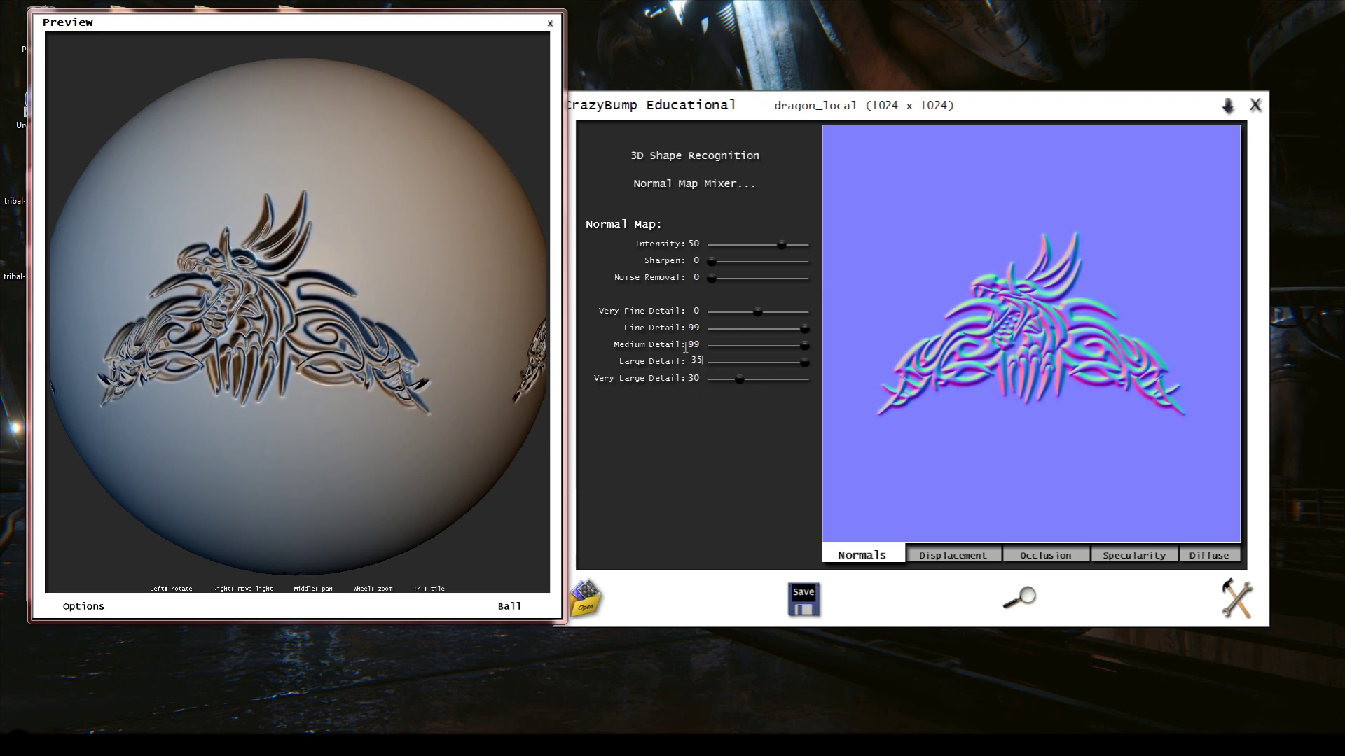
left_click(687, 343)
type("40")
key("Return")
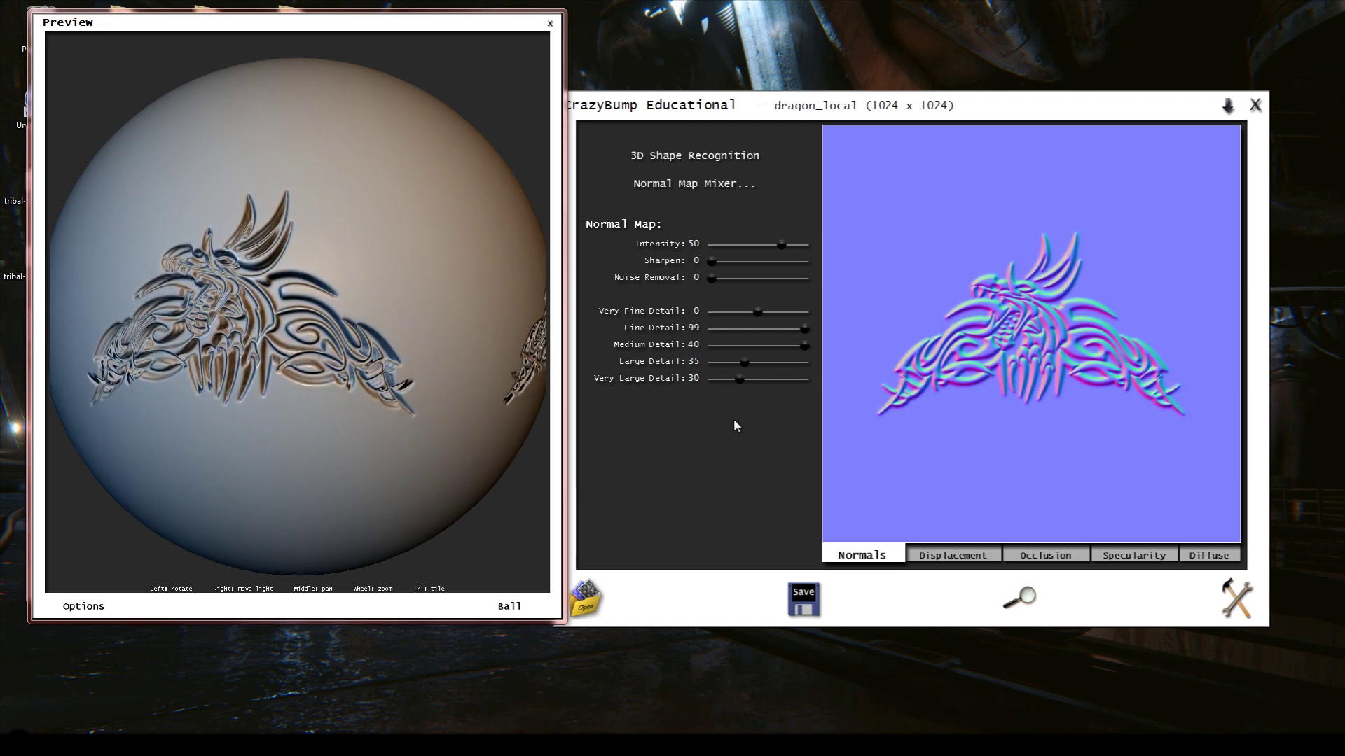
Set the normal map's Intensity to 30.
left_click(695, 245)
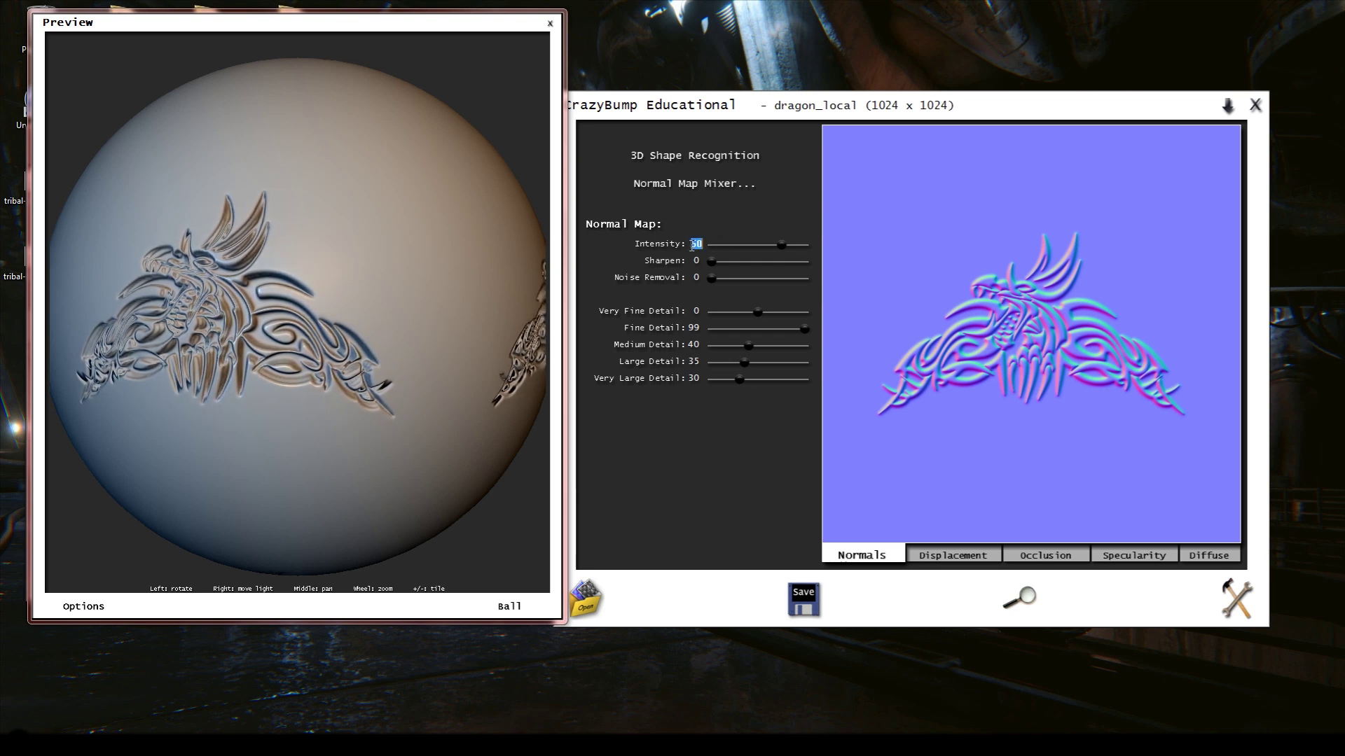
type("30")
key("Return")
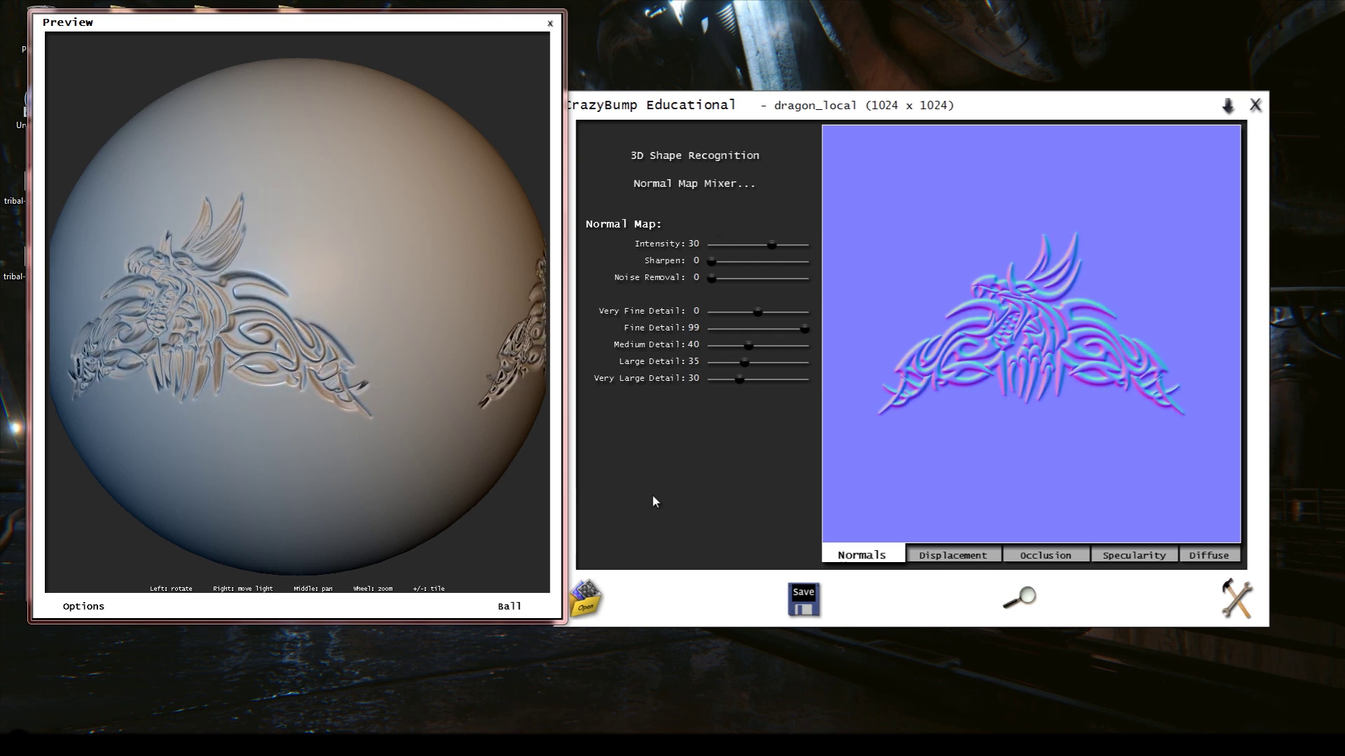
Save the normals to file as a Truevision Targa in the BumpMapping folder, choosing the existing dragon_local.tga as the target.
left_click(807, 601)
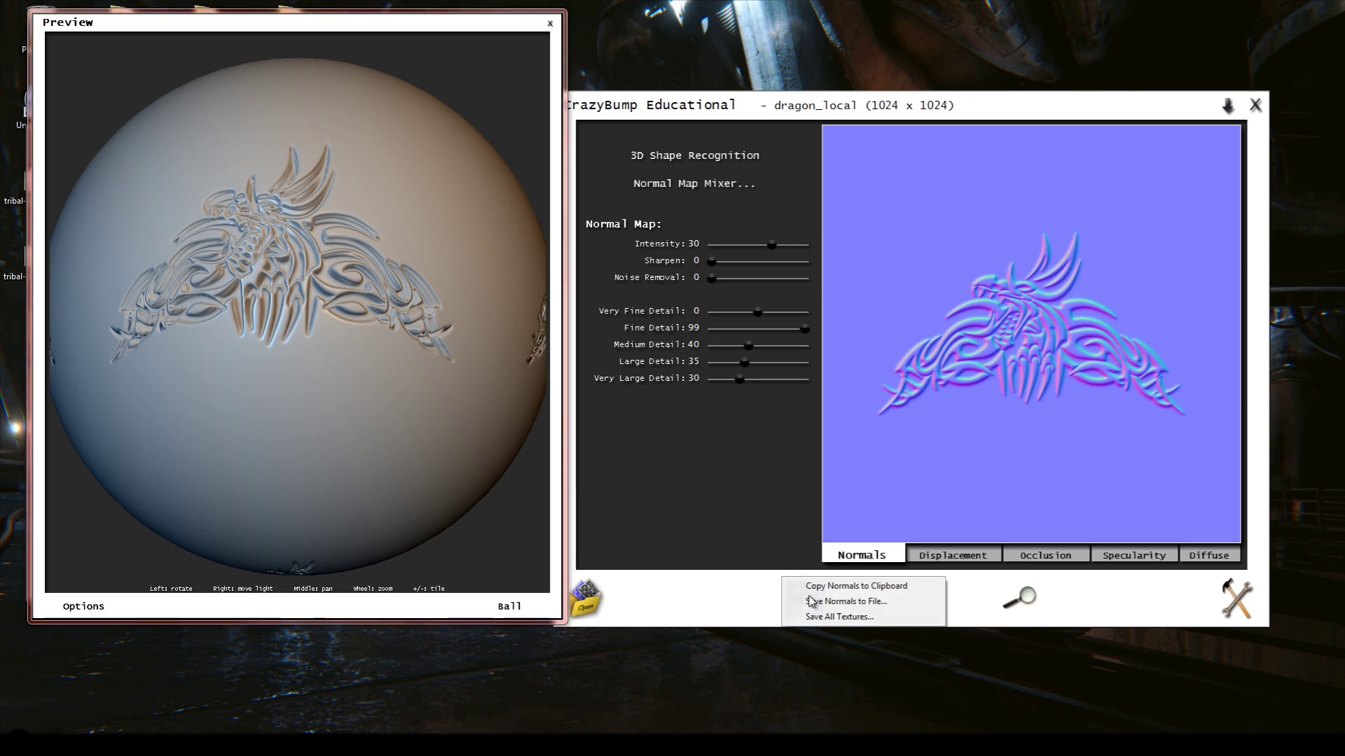
left_click(813, 601)
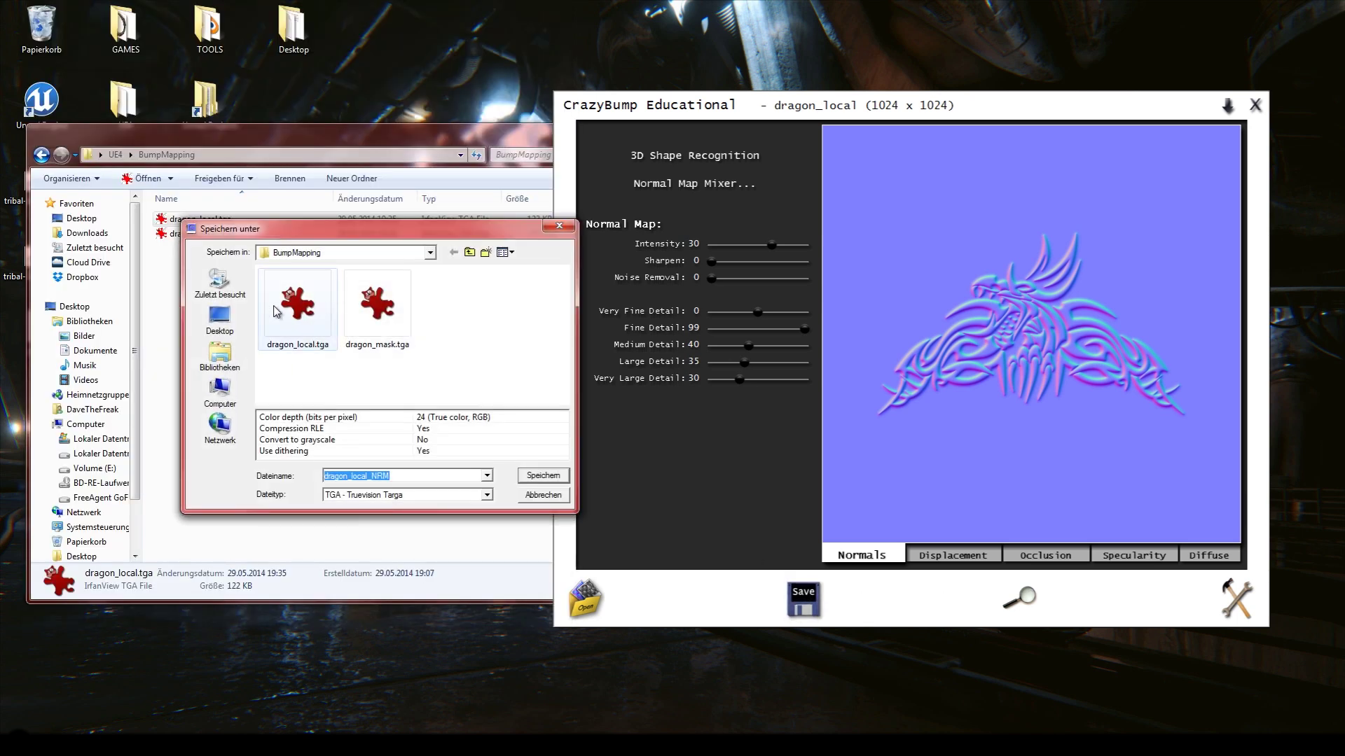
left_click(275, 312)
double_click(275, 312)
left_click(712, 390)
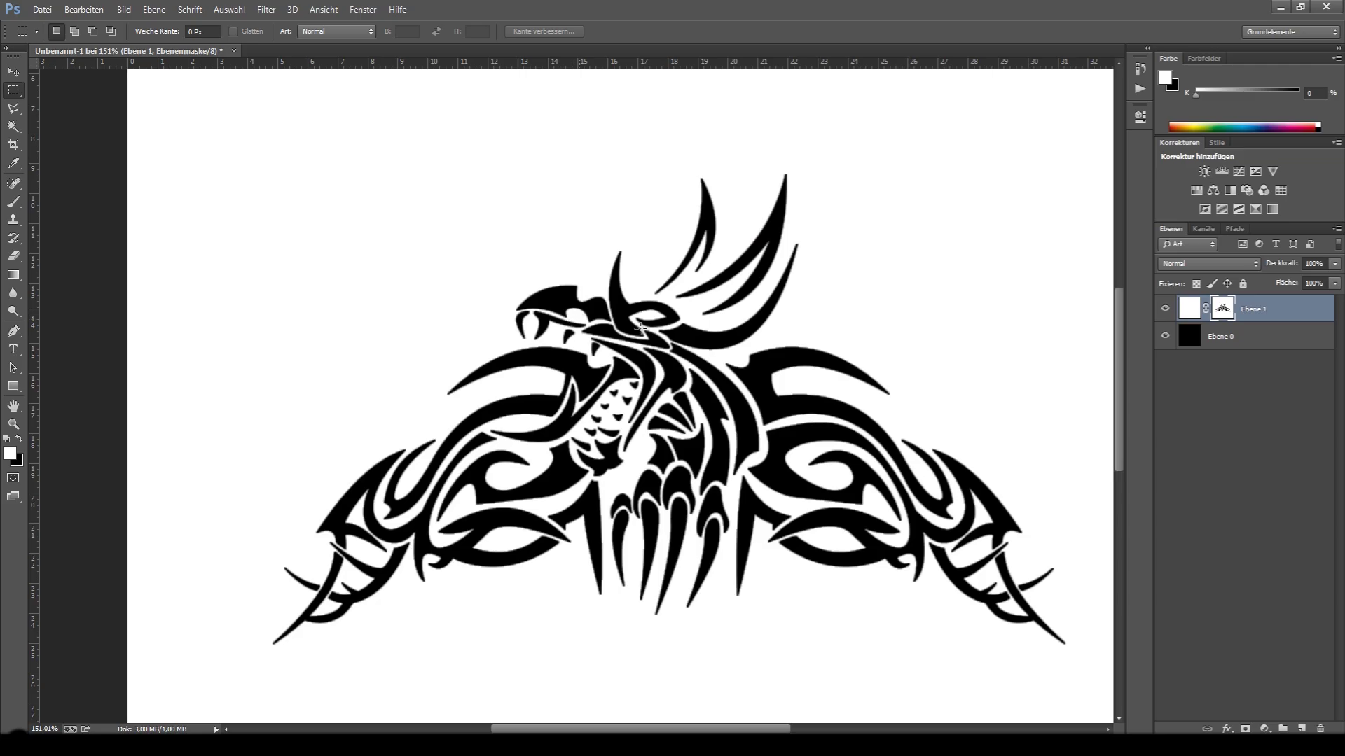
In Photoshop, fill the Ebene 0 layer with white and the Ebene 1 layer's image with black.
left_click(1231, 337)
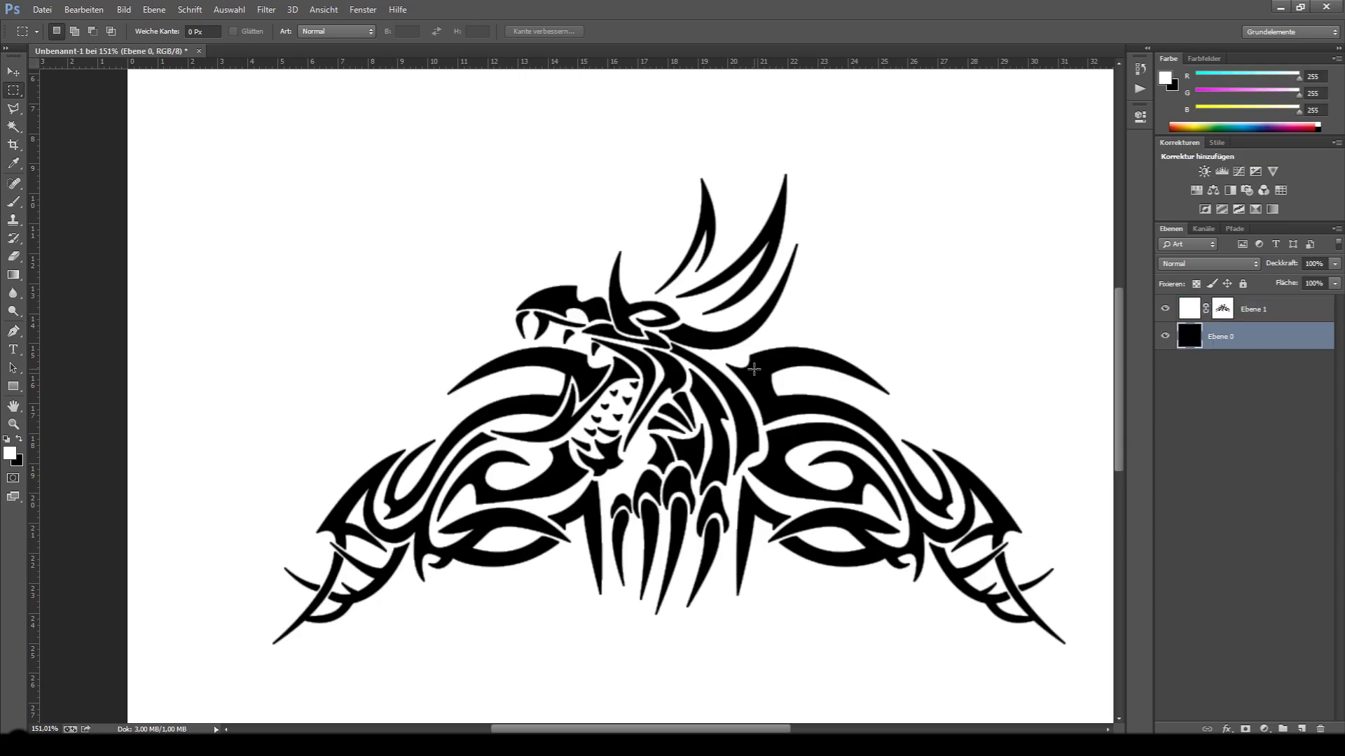
key("alt+BackSpace")
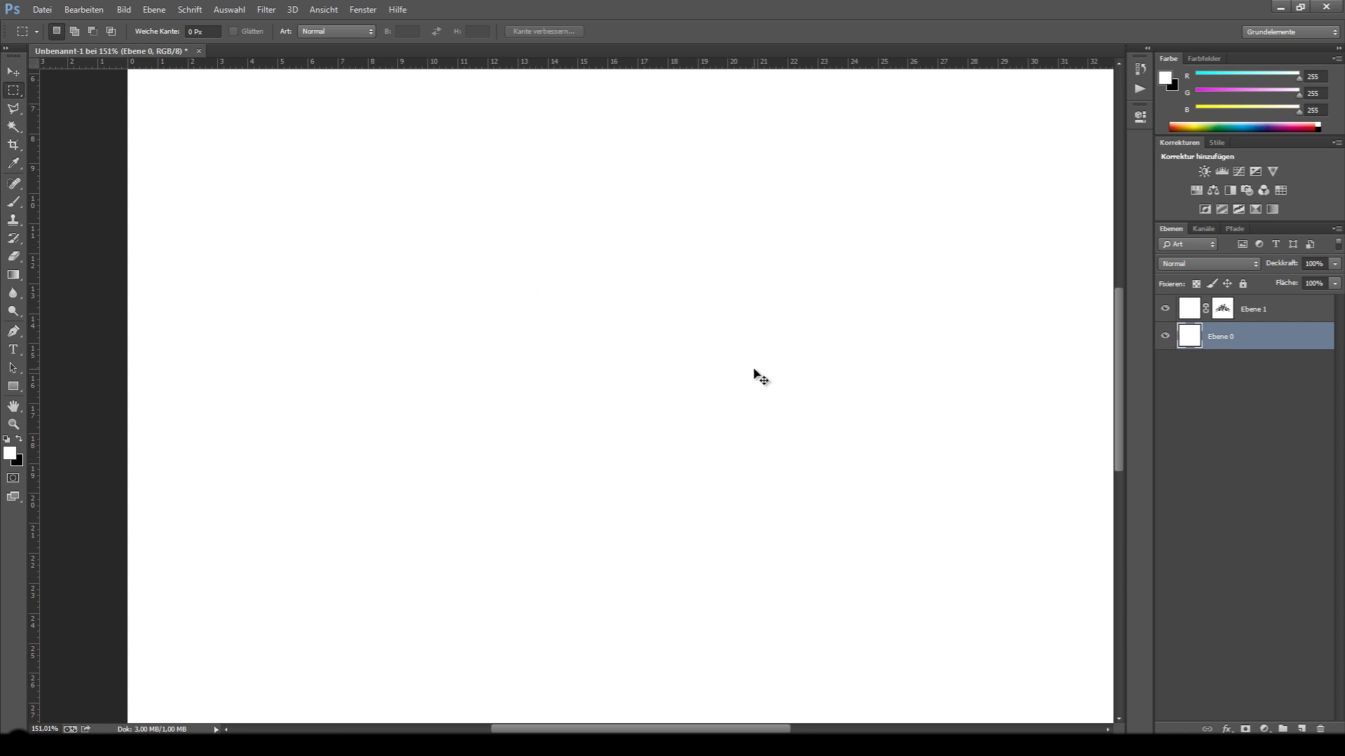
left_click(1190, 311)
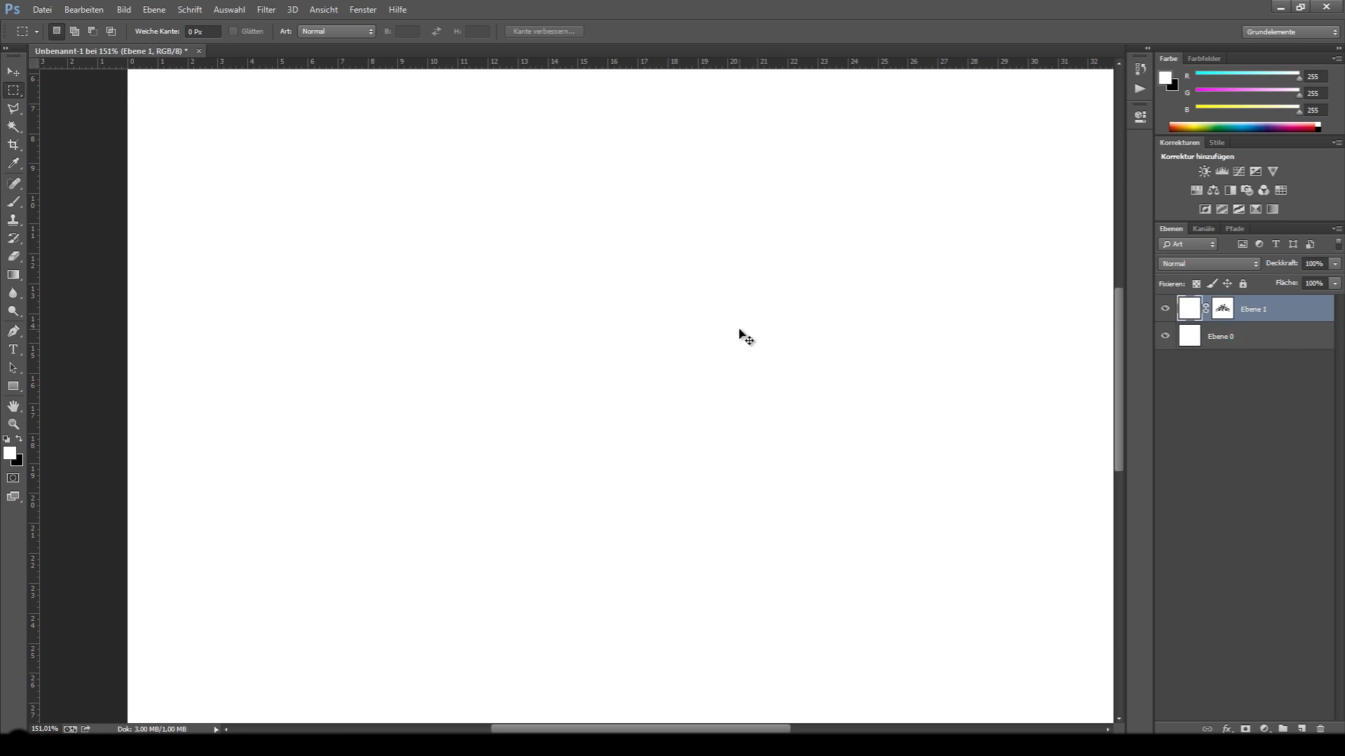
key("ctrl+BackSpace")
Examine the dragon artwork and its surrounding background at several magnifications.
scroll(740, 329, "down", 4, "alt")
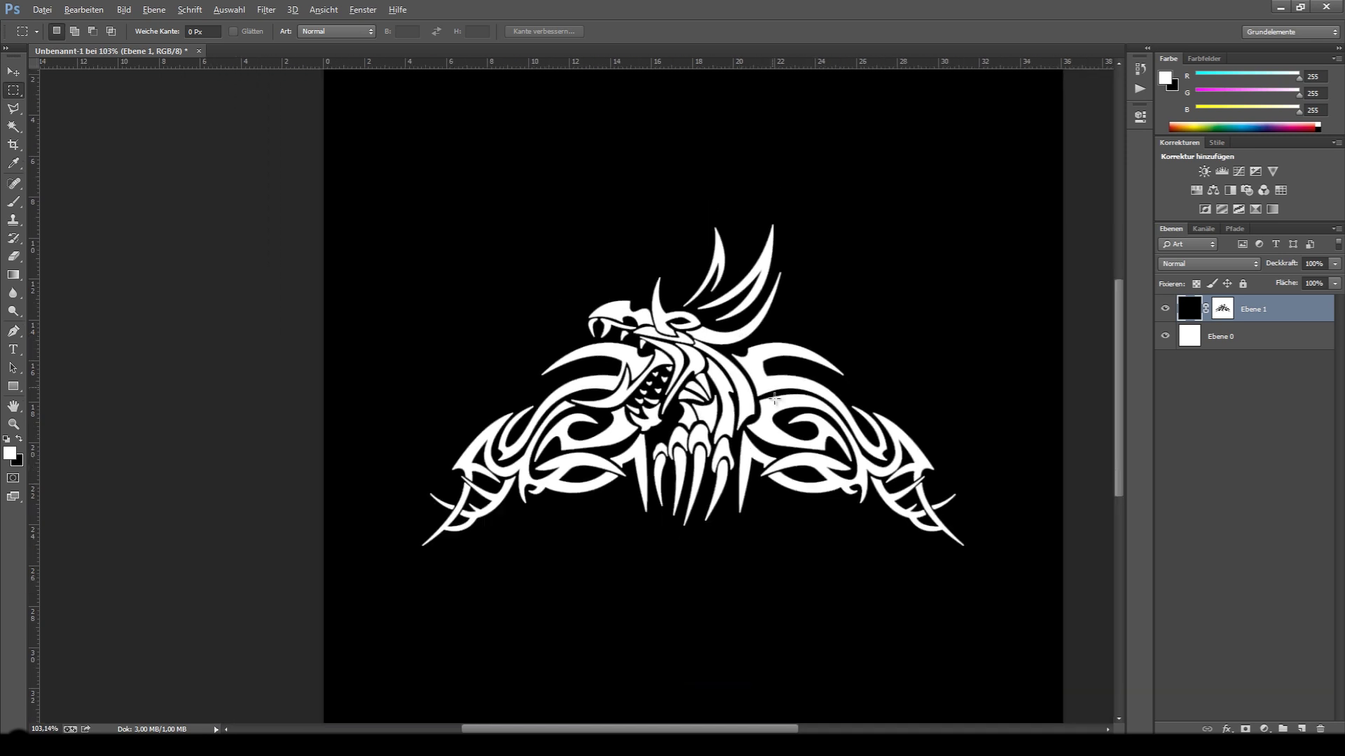
key("alt")
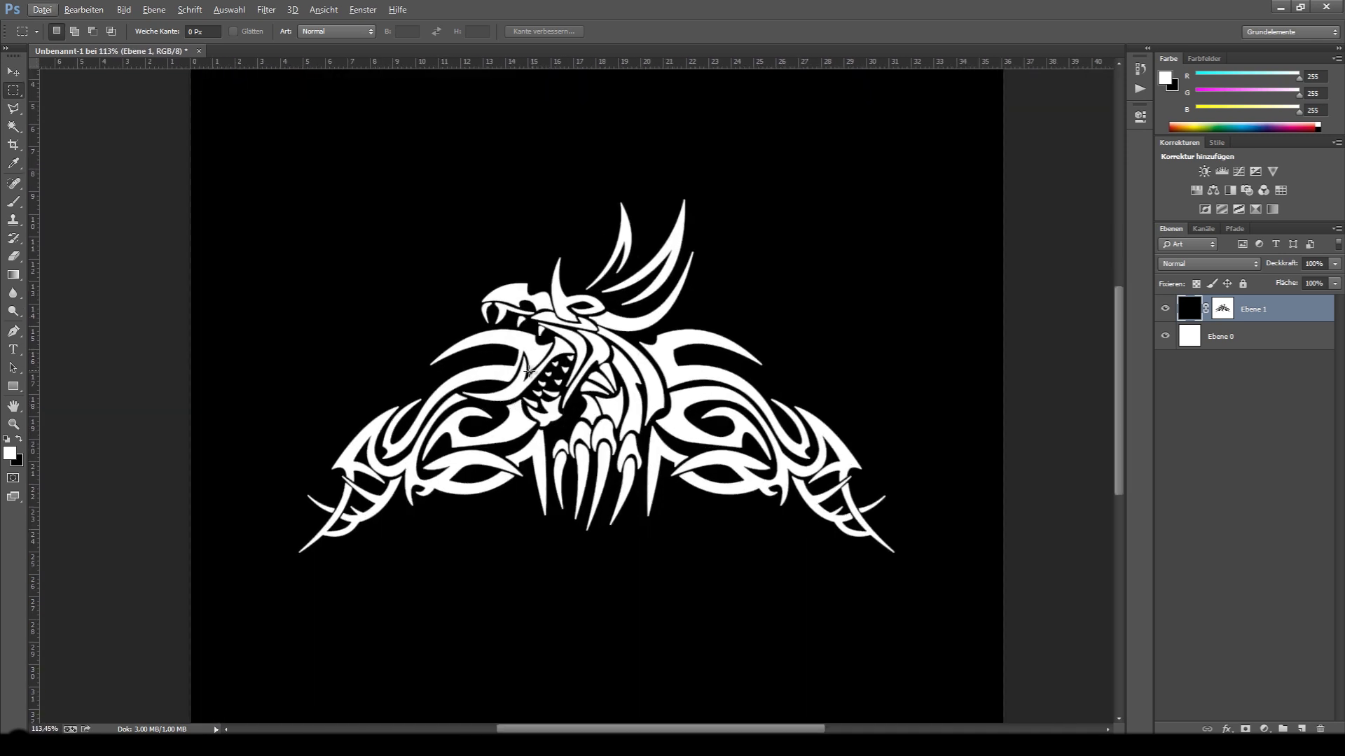
scroll(631, 326, "down", 2, "alt")
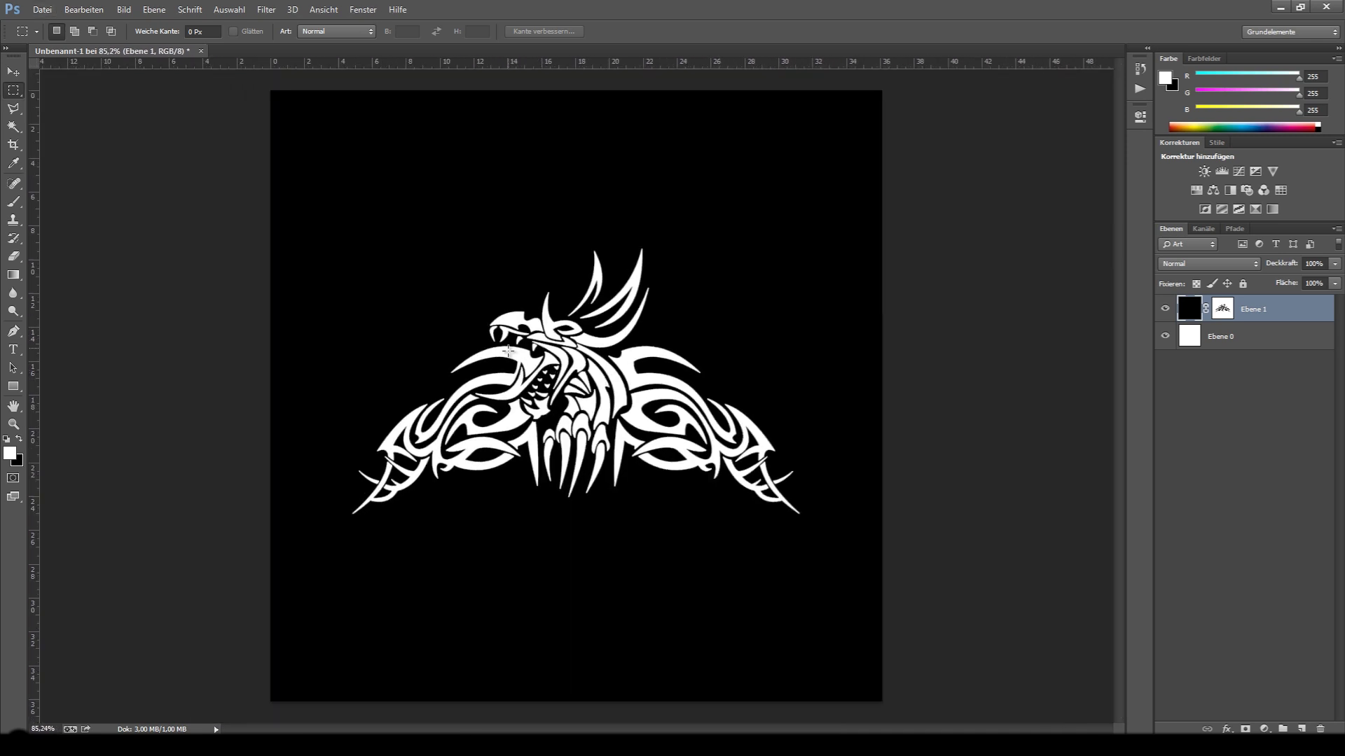
scroll(508, 348, "up", 5, "alt")
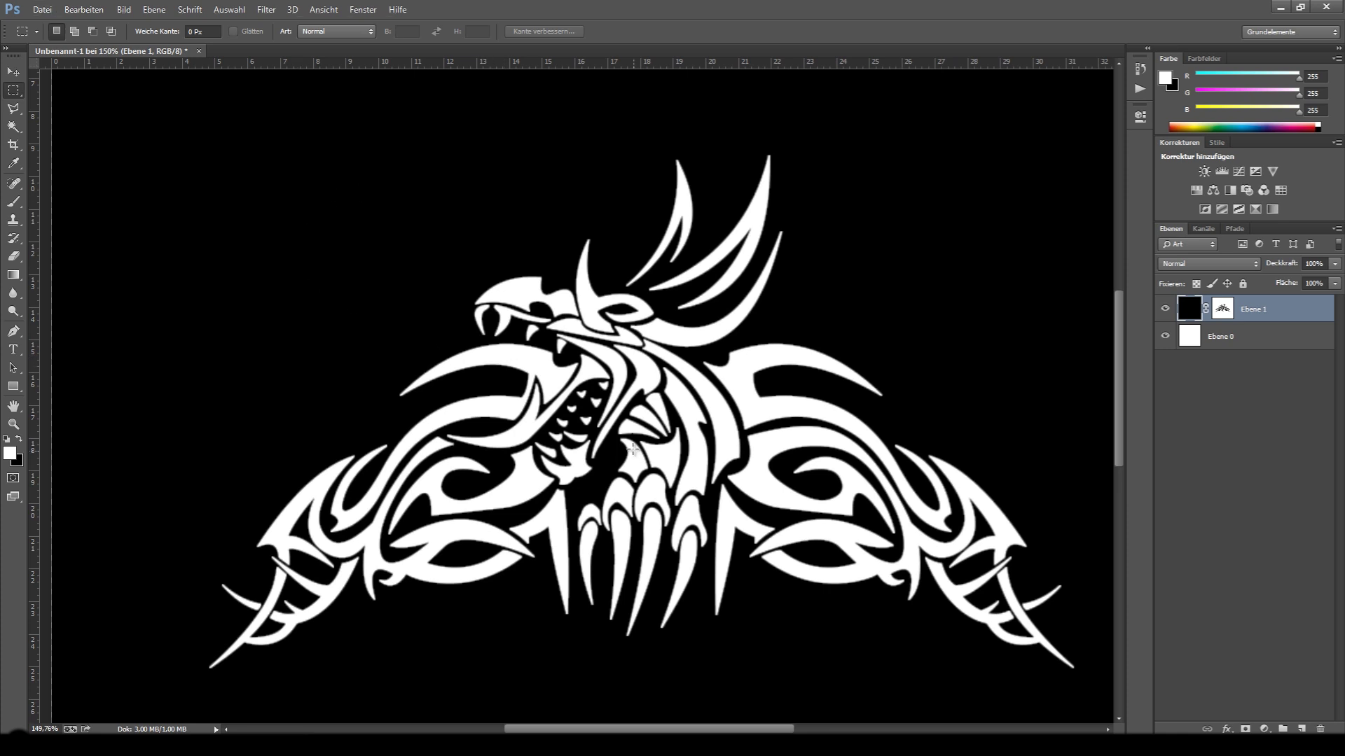
scroll(635, 452, "down", 3, "alt")
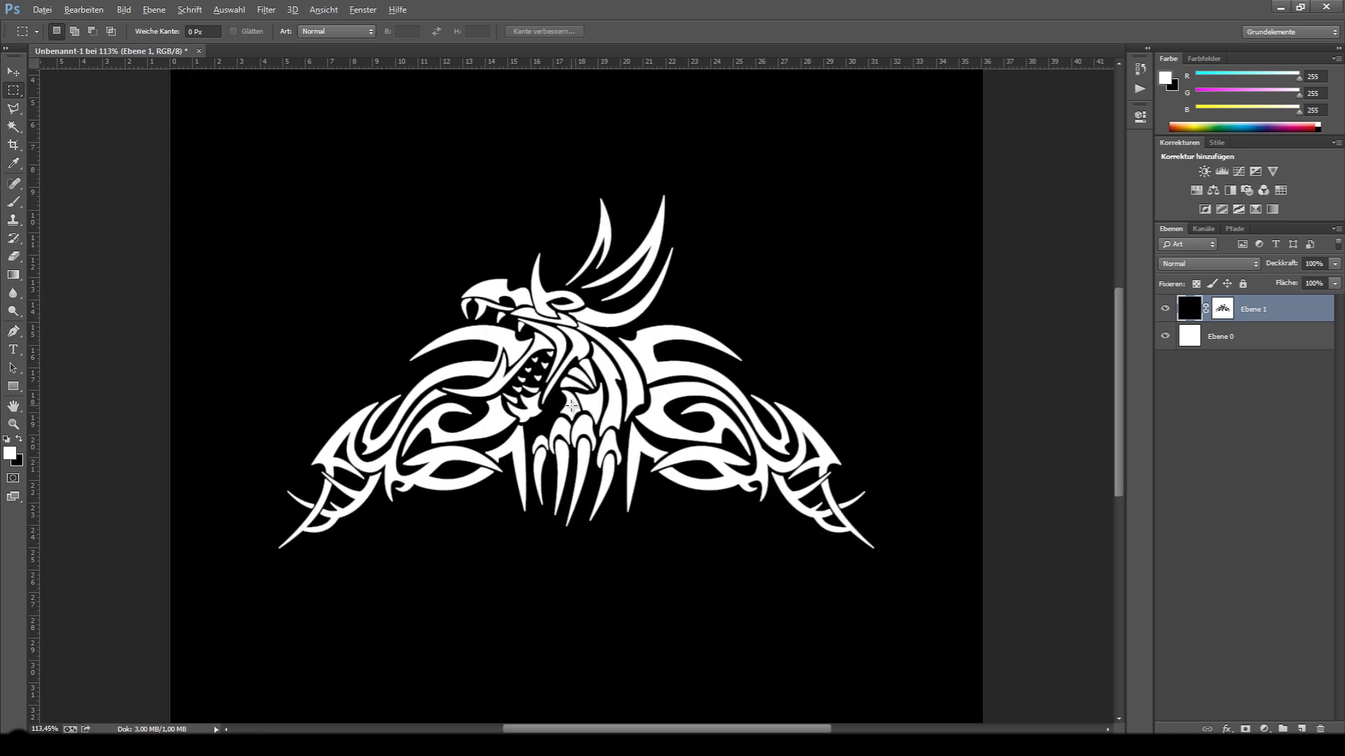
scroll(571, 405, "up", 1, "alt")
scroll(423, 372, "down", 1, "alt")
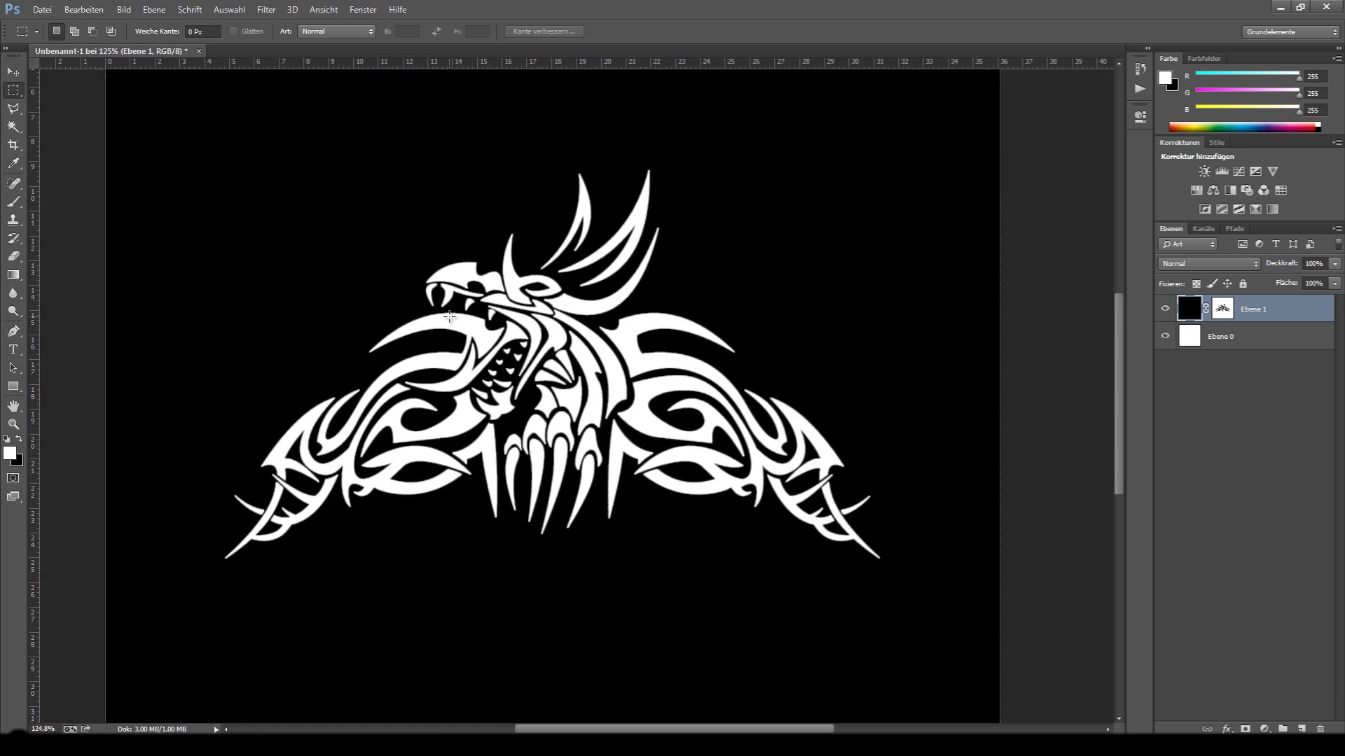
scroll(452, 328, "down", 2, "alt")
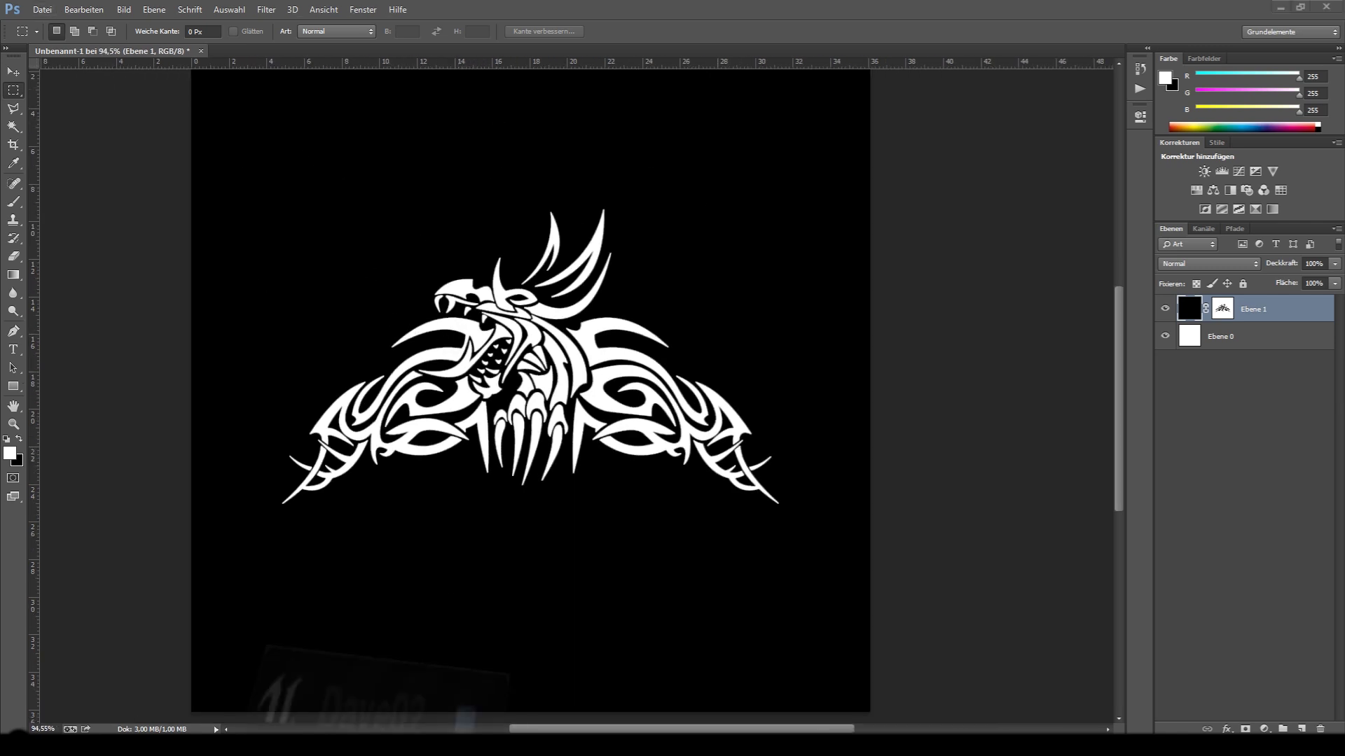
Switch to the bump mapping essentials image in Windows-Fotoanzeige and examine the Basic Projection diagram up close.
left_click(1280, 7)
left_click(1289, 7)
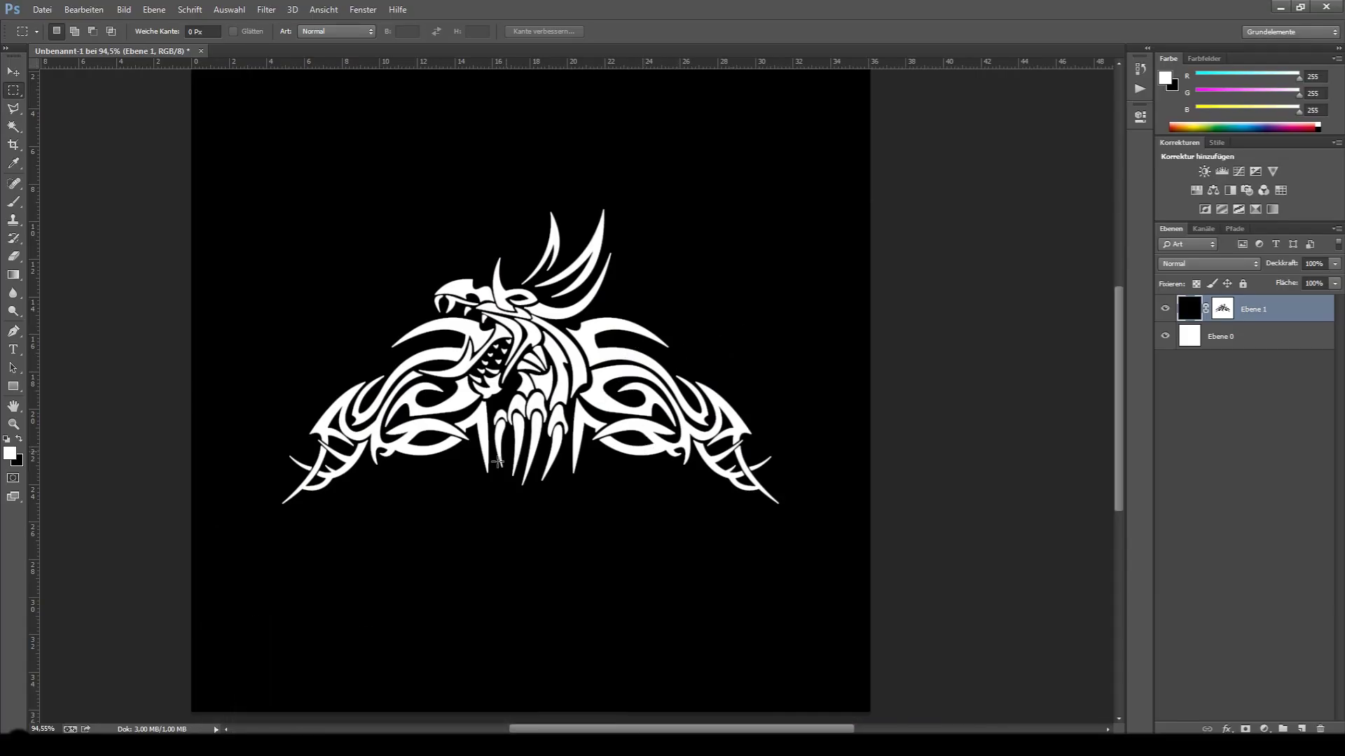
left_click(348, 745)
left_click(350, 678)
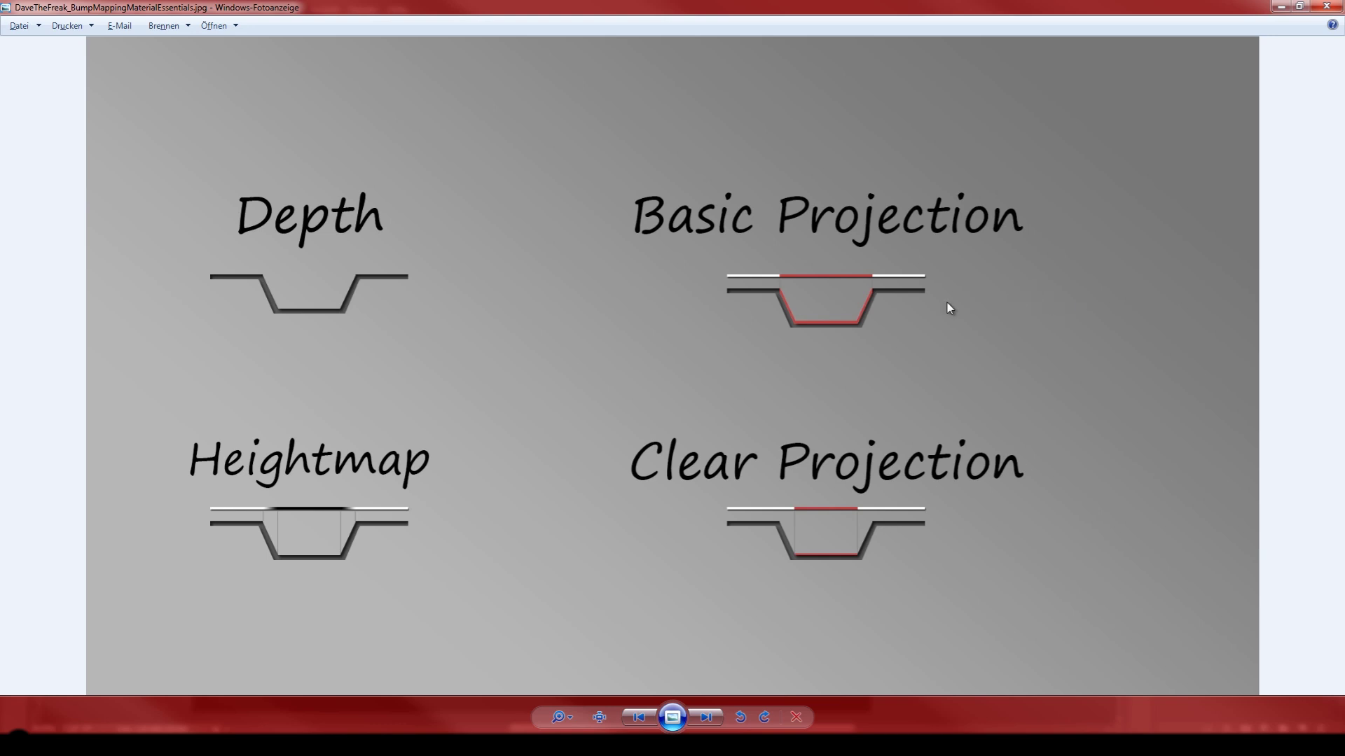
scroll(1010, 302, "up", 5)
left_click_drag(775, 279, 854, 329)
left_click_drag(445, 329, 490, 362)
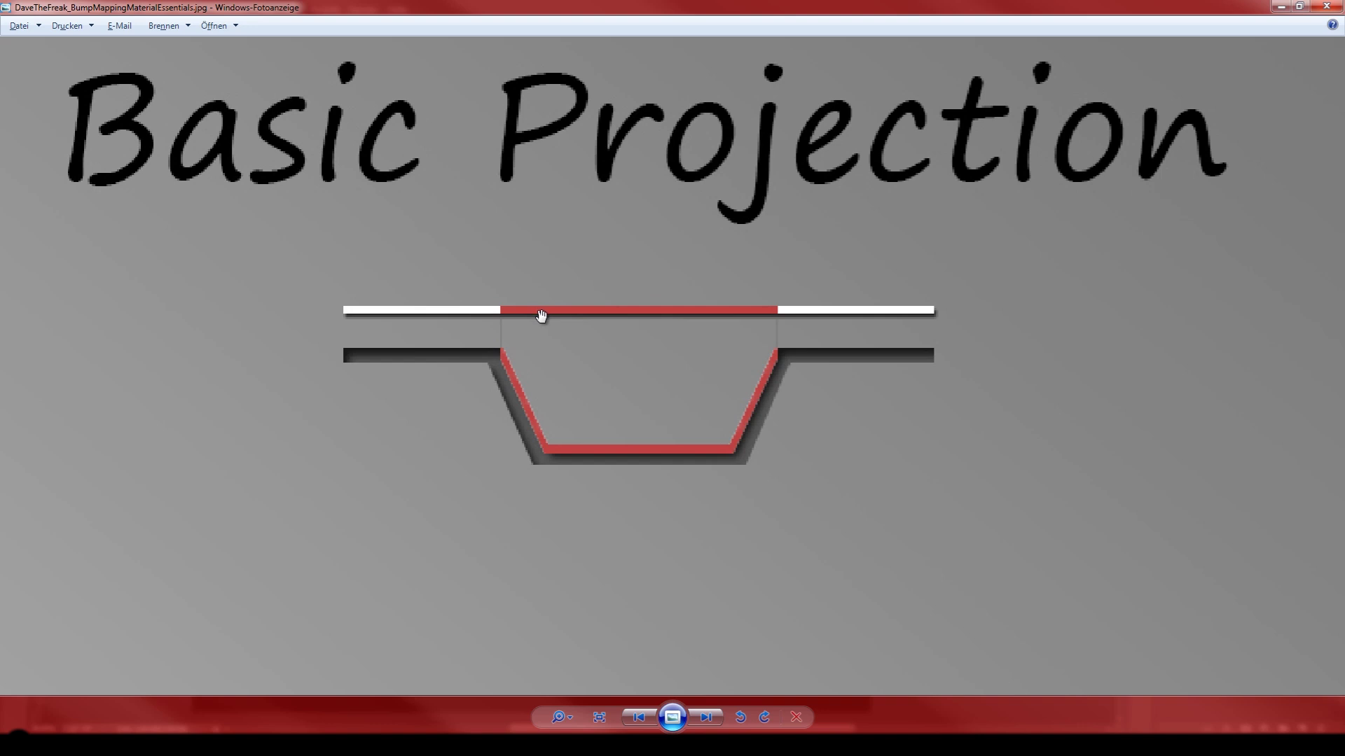
Examine the Clear Projection diagram up close and return to Photoshop.
left_click_drag(727, 568, 699, 163)
left_click_drag(643, 479, 676, 170)
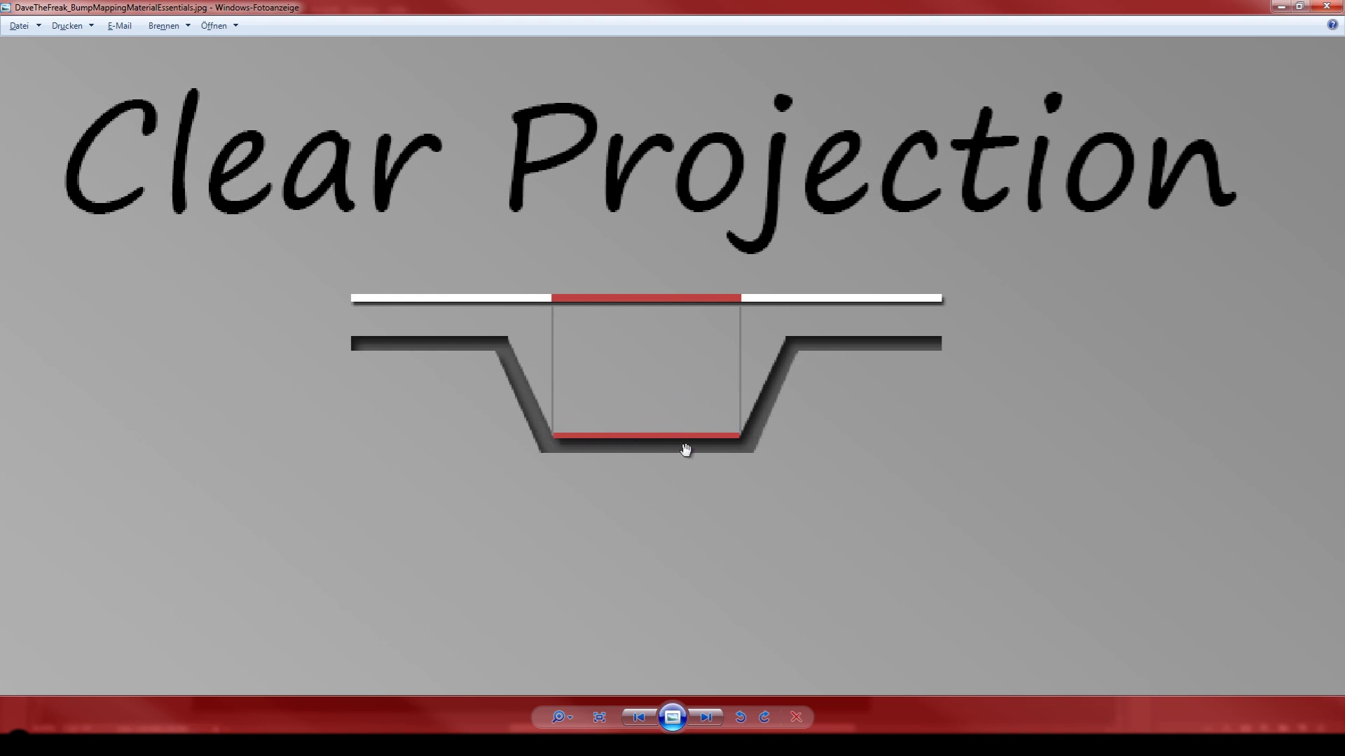
left_click(1274, 6)
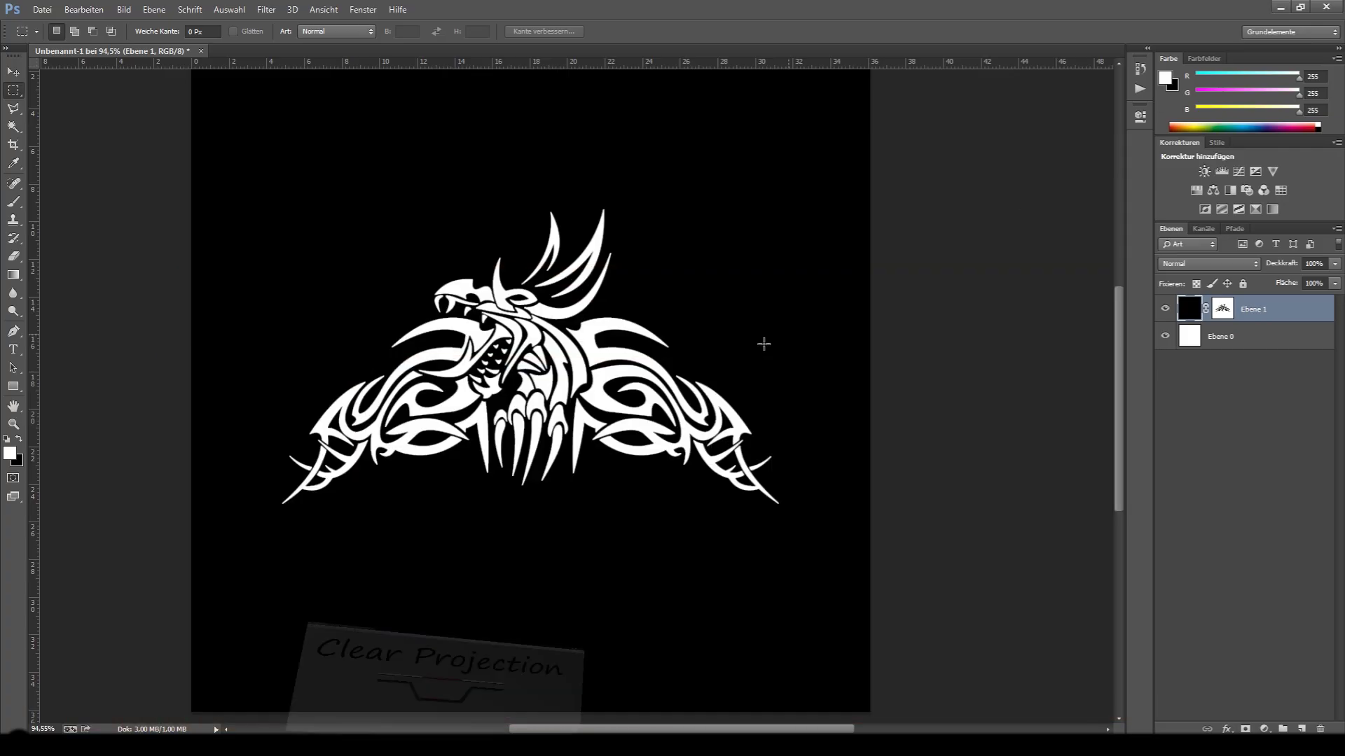
Duplicate the Ebene 1 layer twice together with its layer mask.
scroll(585, 394, "up", 3, "alt")
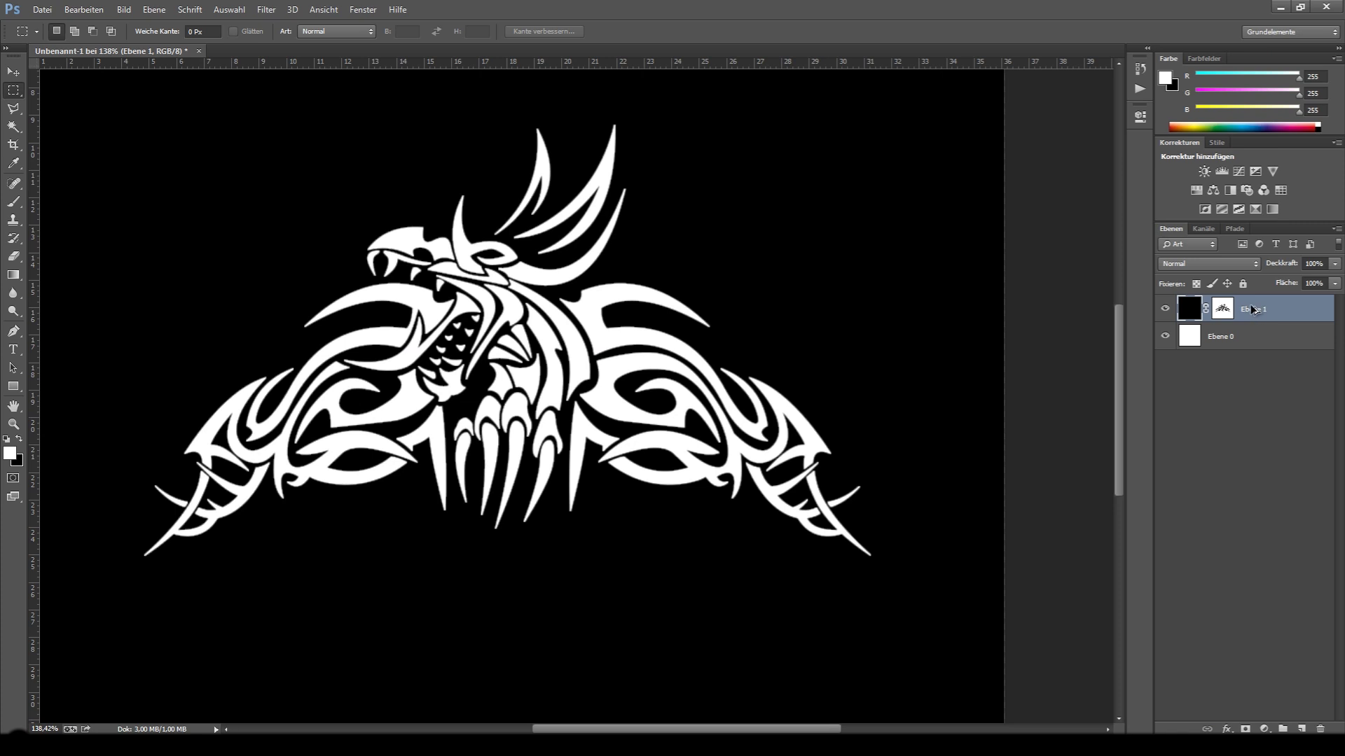
key("ctrl+j")
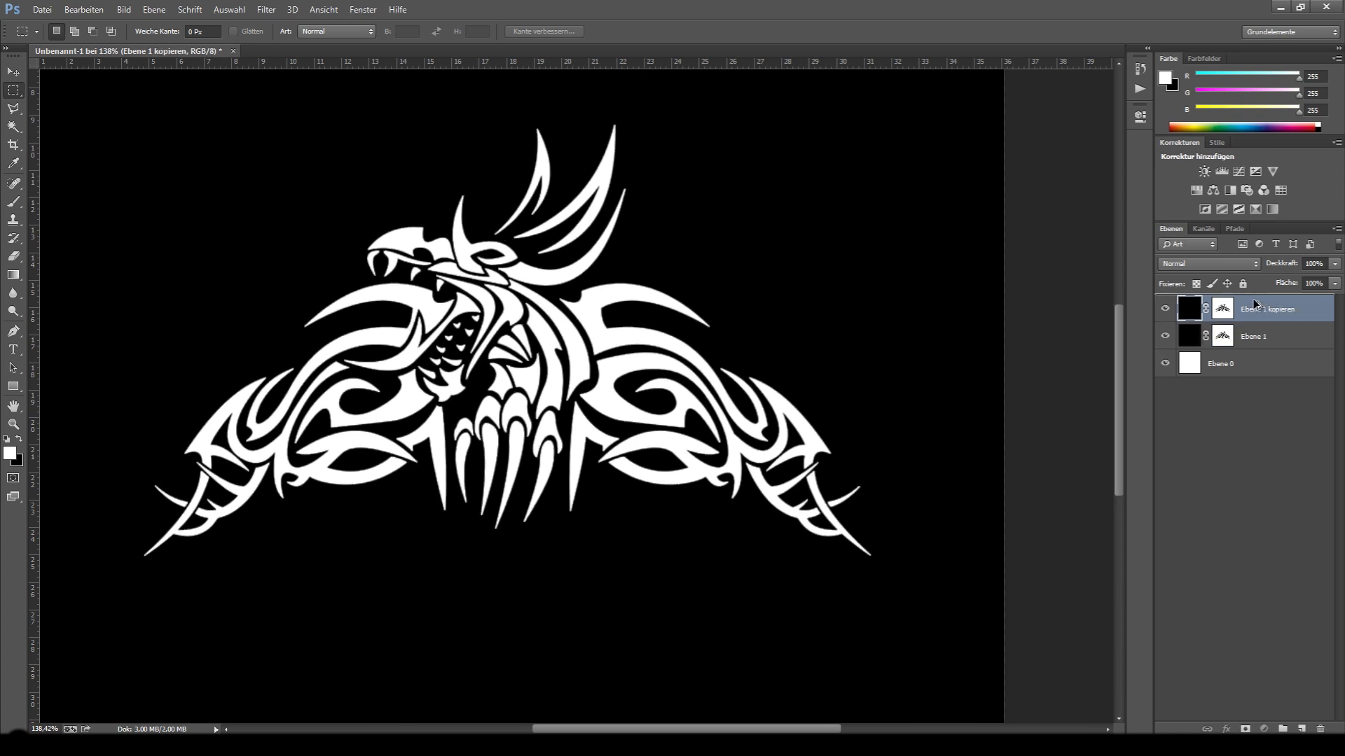
key("ctrl+j")
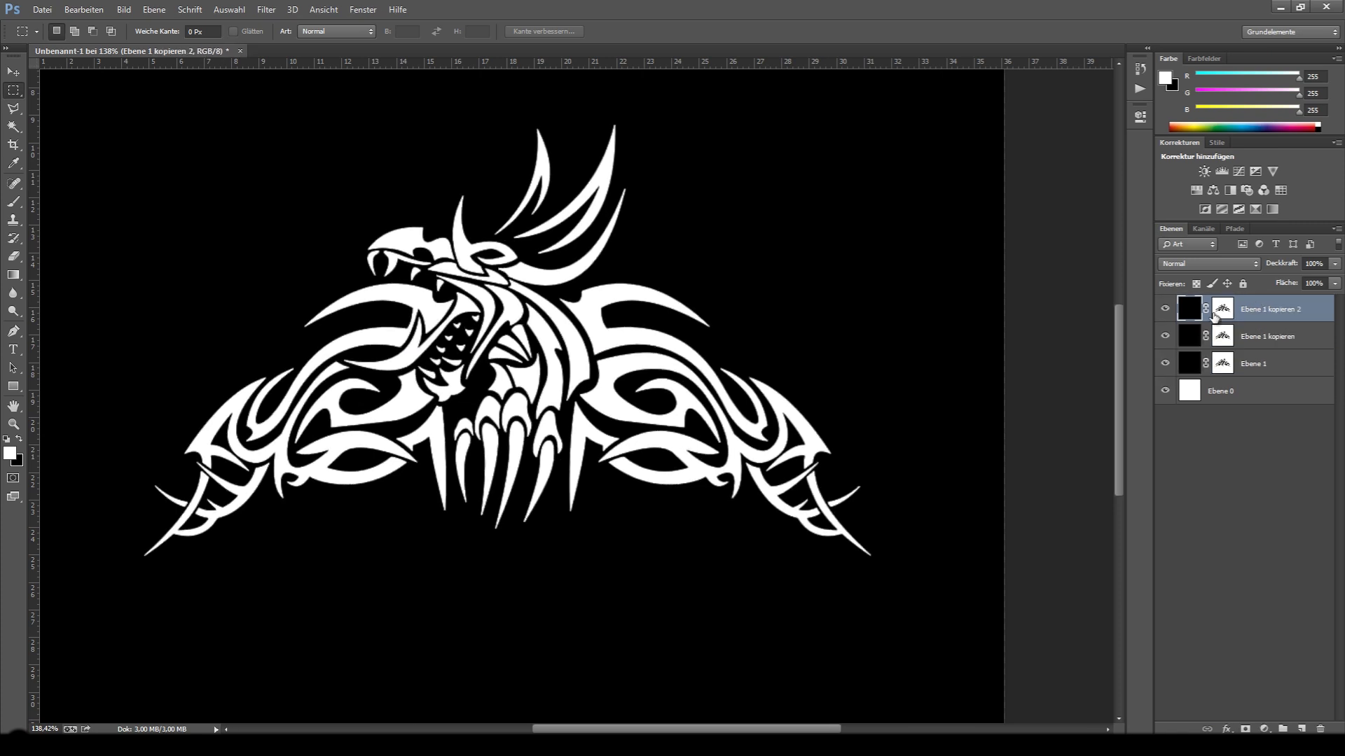
Hide the layers Ebene 1 kopieren 2 and Ebene 1, and select the layer mask of Ebene 1 kopieren.
left_click(1164, 309)
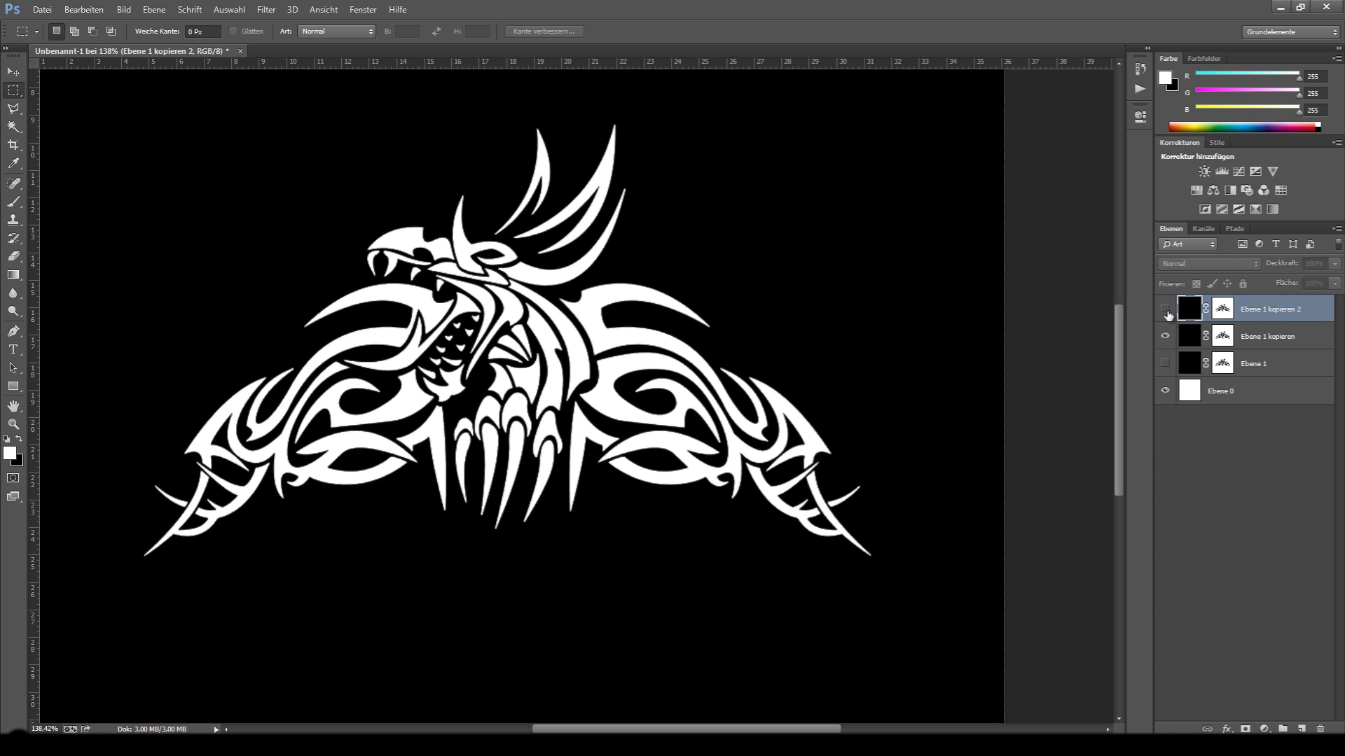
left_click(1251, 337)
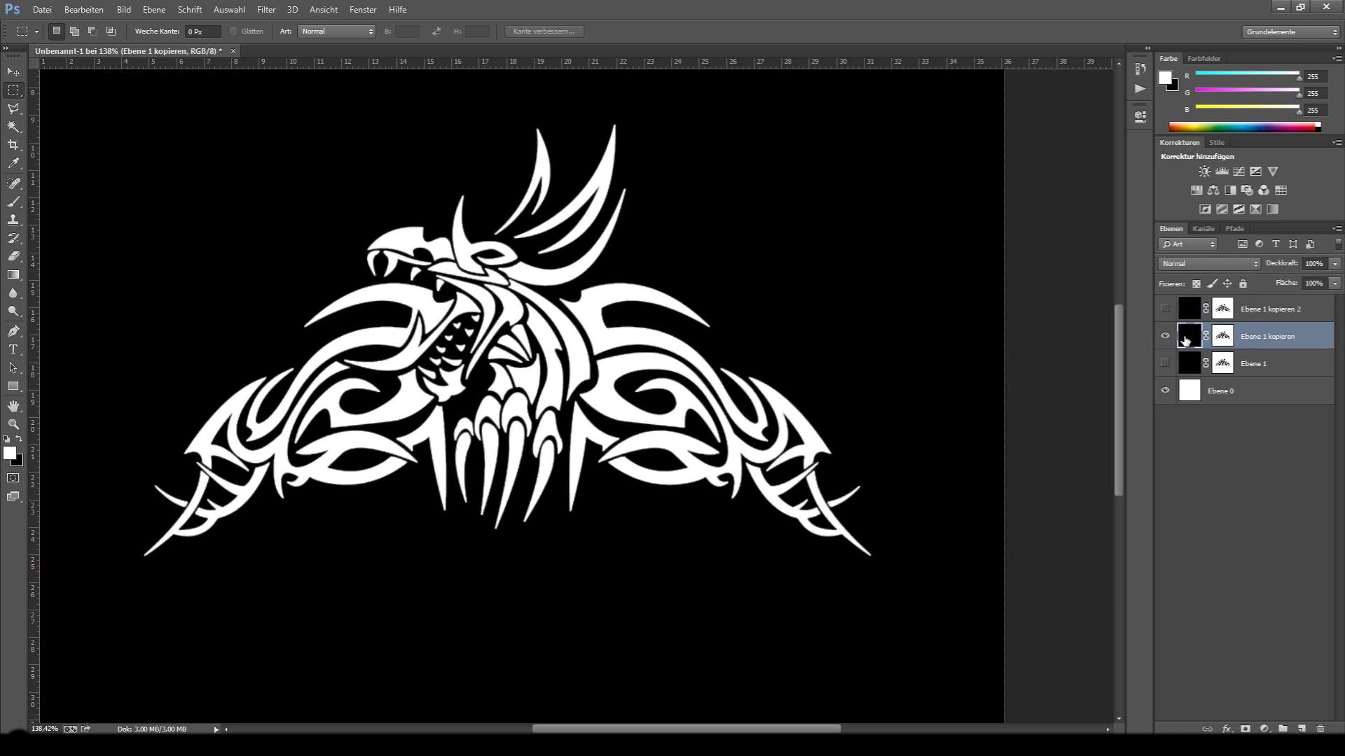
left_click(1223, 339)
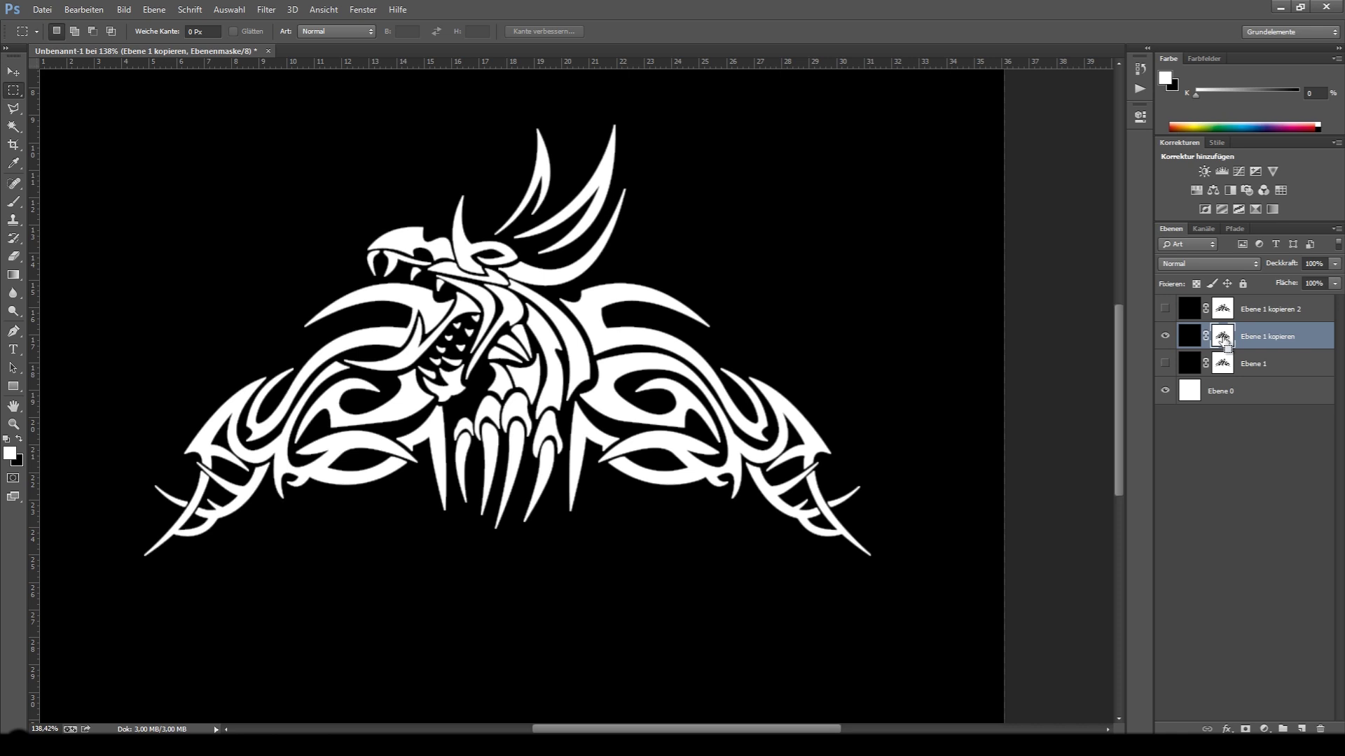
Load the Ebene 1 kopieren mask as a selection expanded by 1 pixel, fill it with white on the mask and deselect.
left_click(1223, 339, "ctrl")
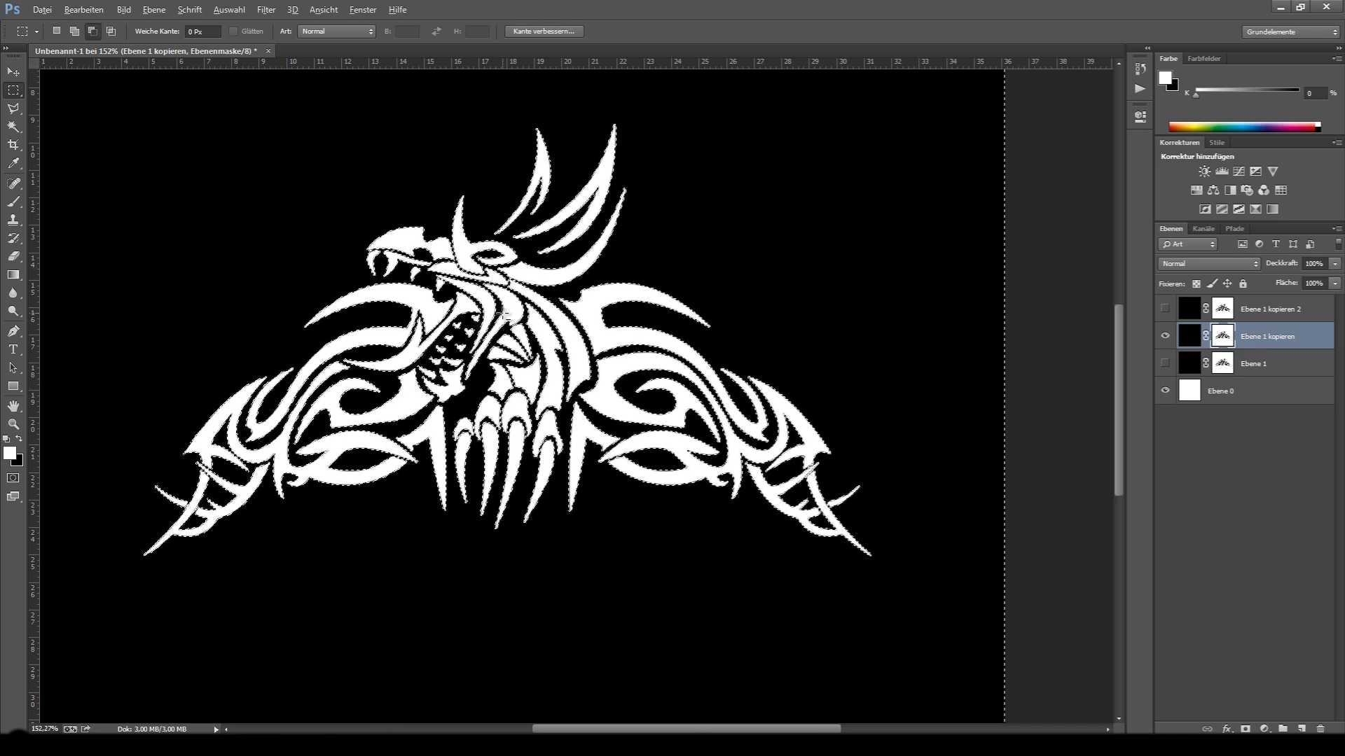
scroll(506, 317, "up", 2, "alt")
left_click(229, 9)
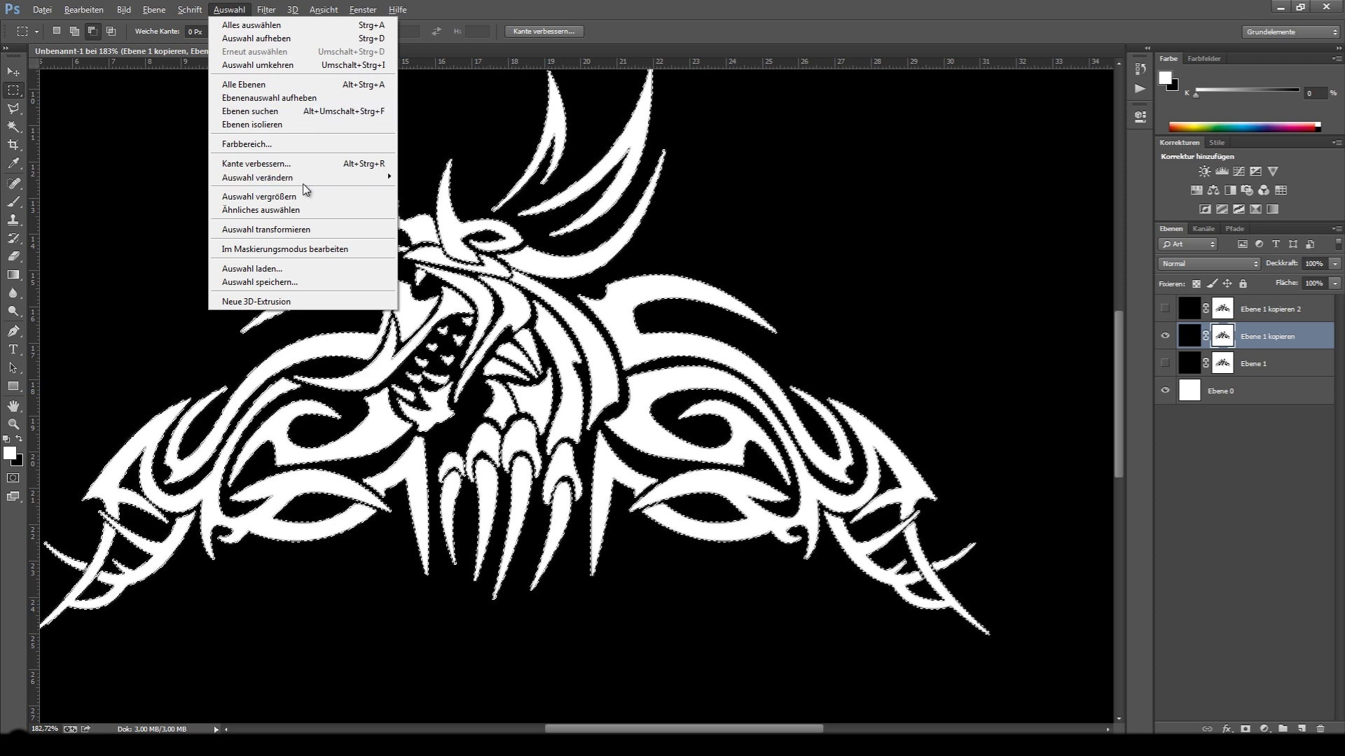
mouse_move(364, 178)
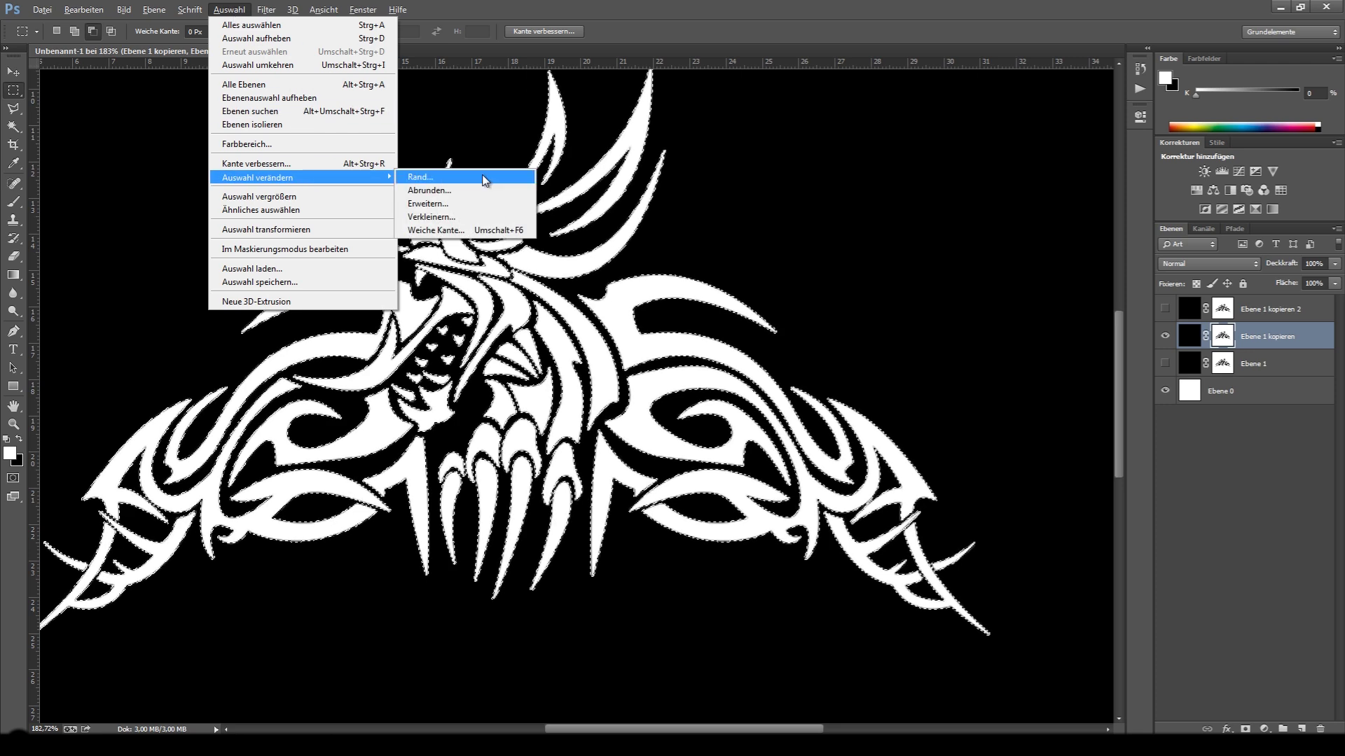
left_click(429, 204)
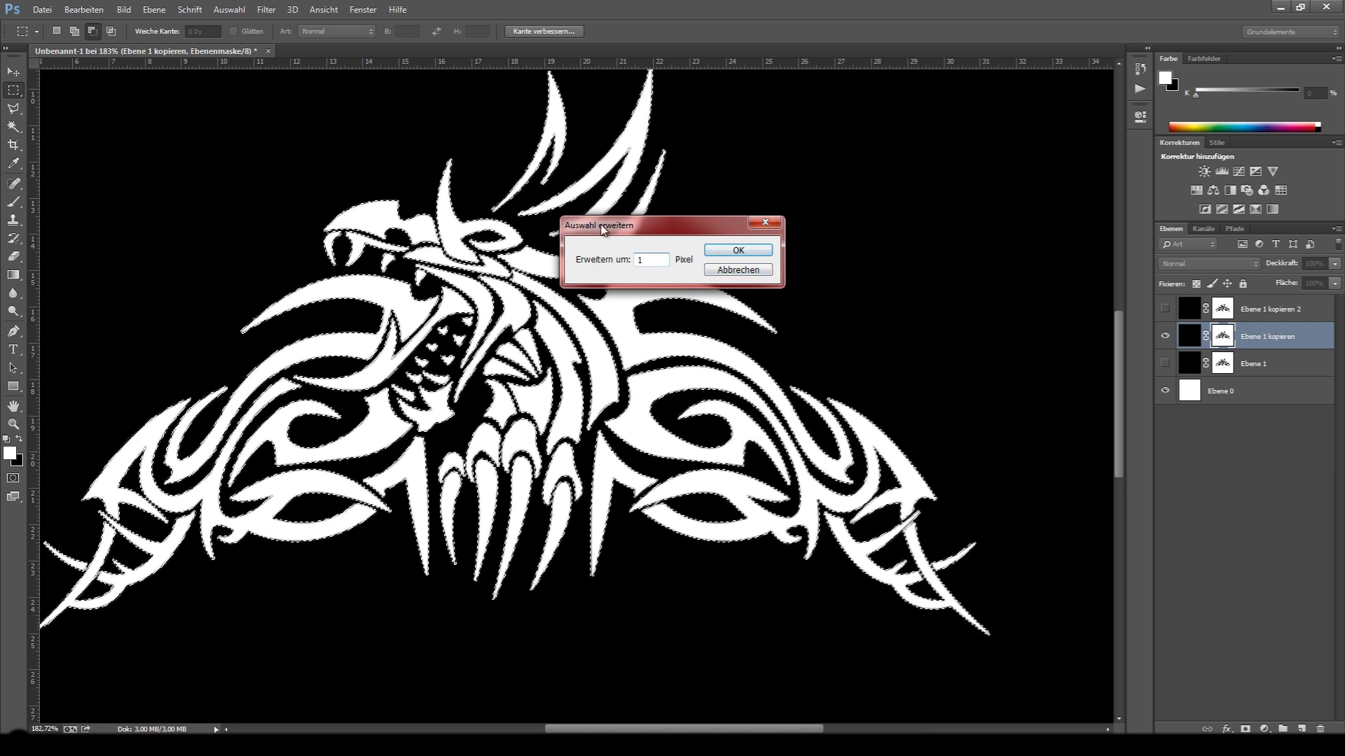
left_click(739, 252)
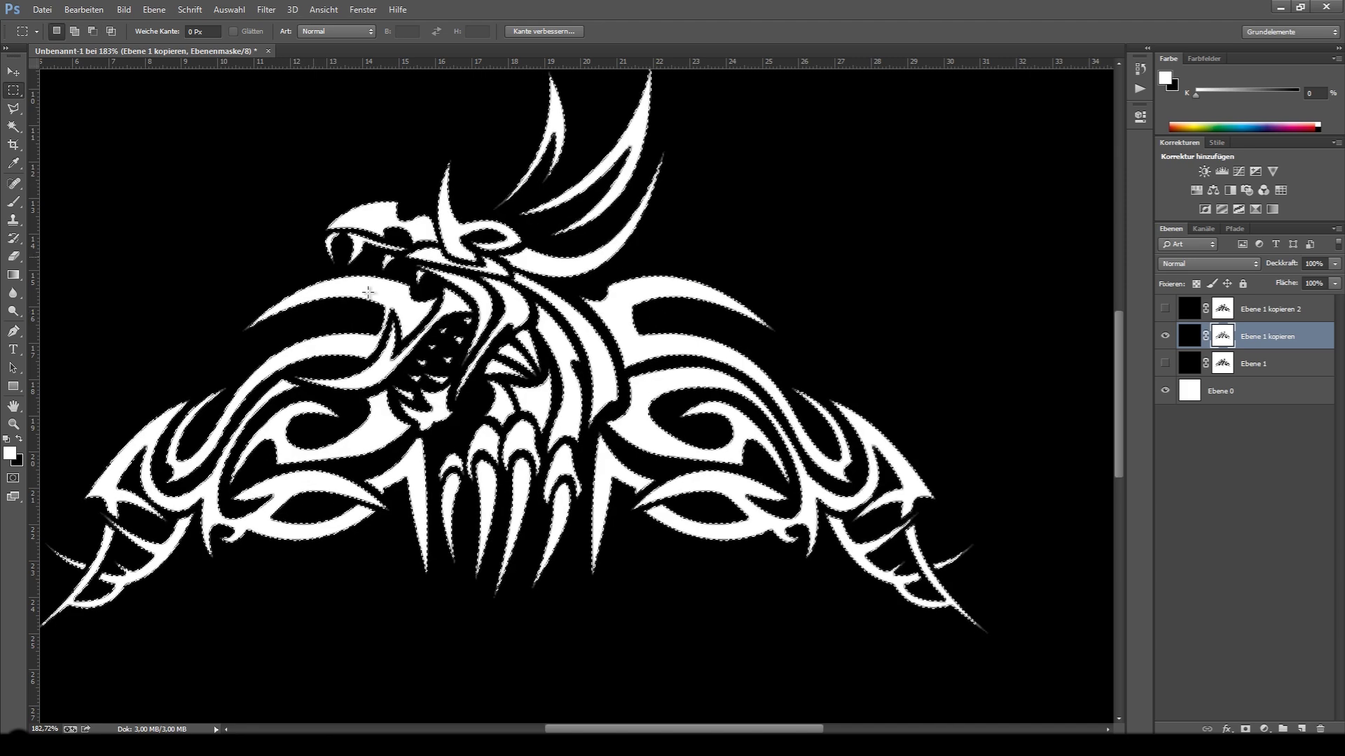
key("ctrl+d")
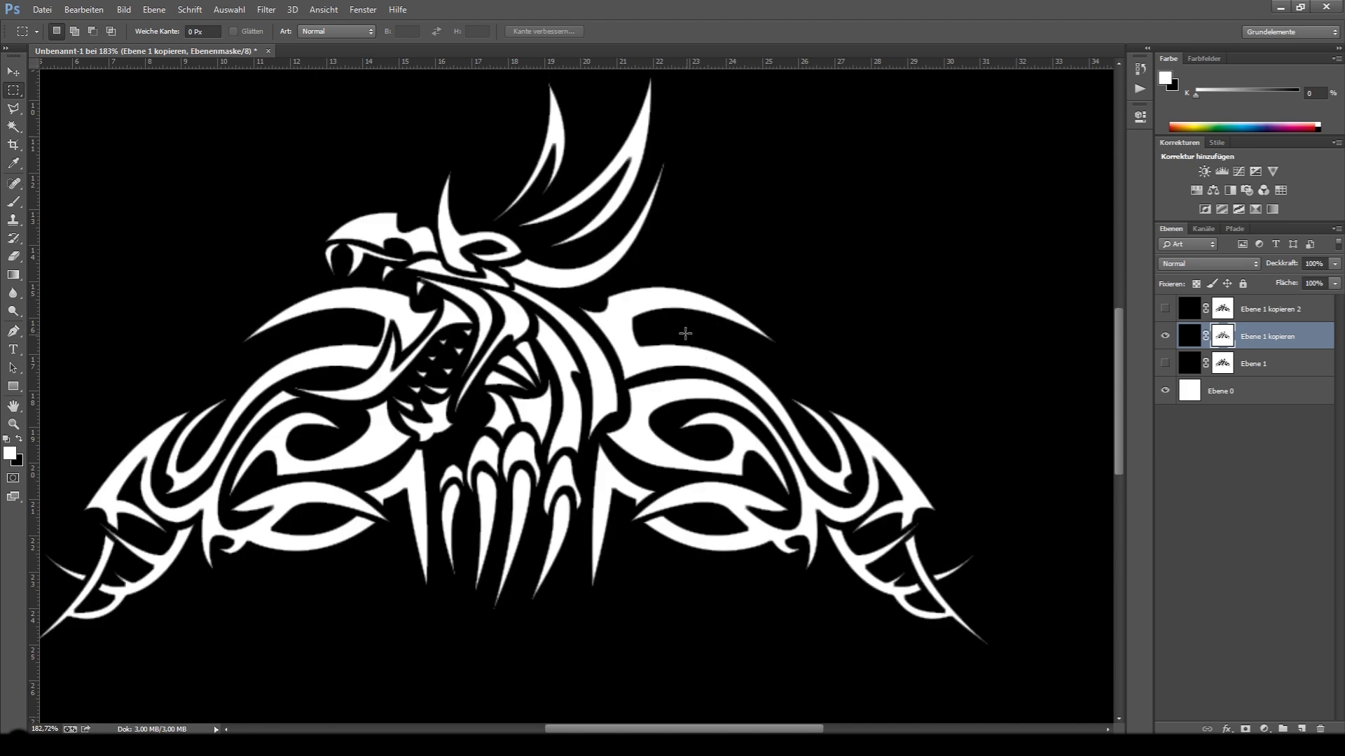
Compare the tattoo edges of Ebene 1 kopieren and Ebene 1 up close by toggling the layers' visibility.
scroll(687, 334, "up", 6, "alt")
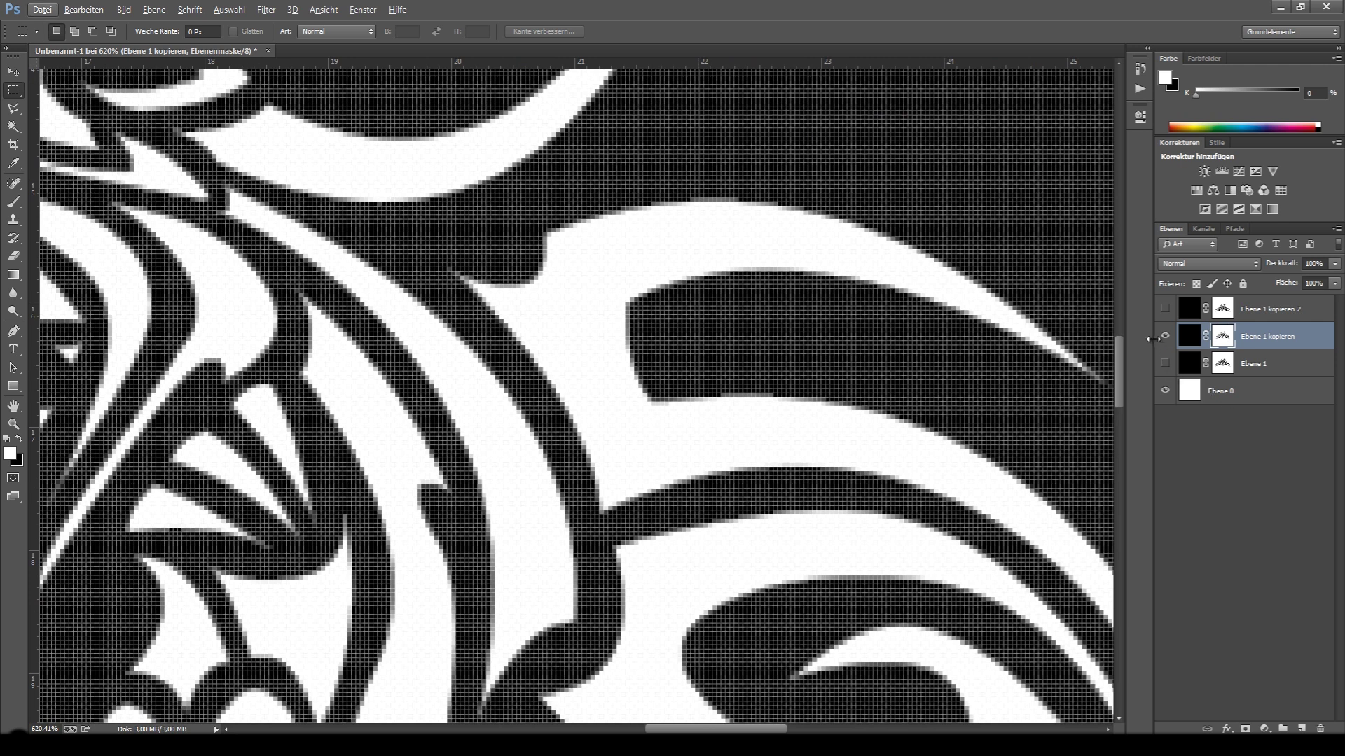
scroll(1043, 337, "down", 2, "alt")
left_click(1165, 336)
left_click(1165, 364)
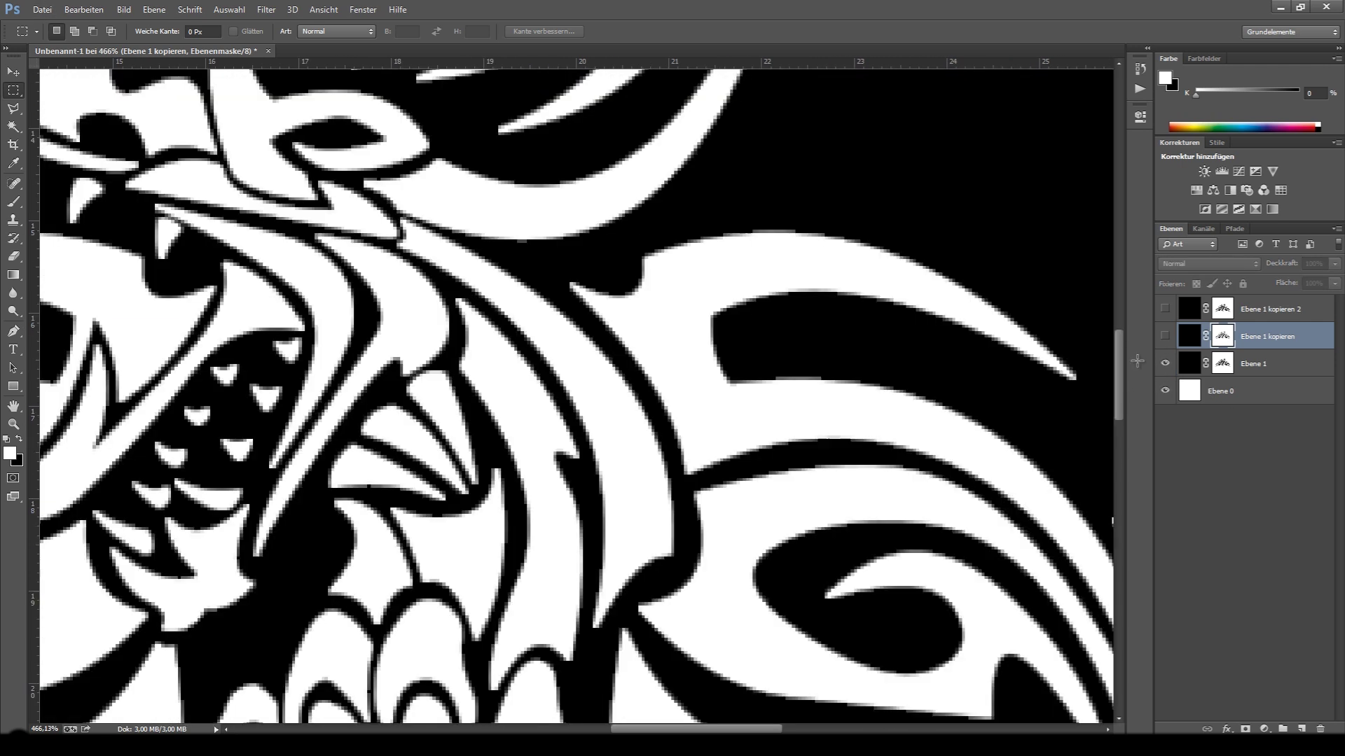
left_click(1164, 336)
left_click(1165, 337)
left_click(1165, 337)
left_click(1165, 337)
left_click(1165, 337)
left_click(1164, 337)
left_click(1165, 337)
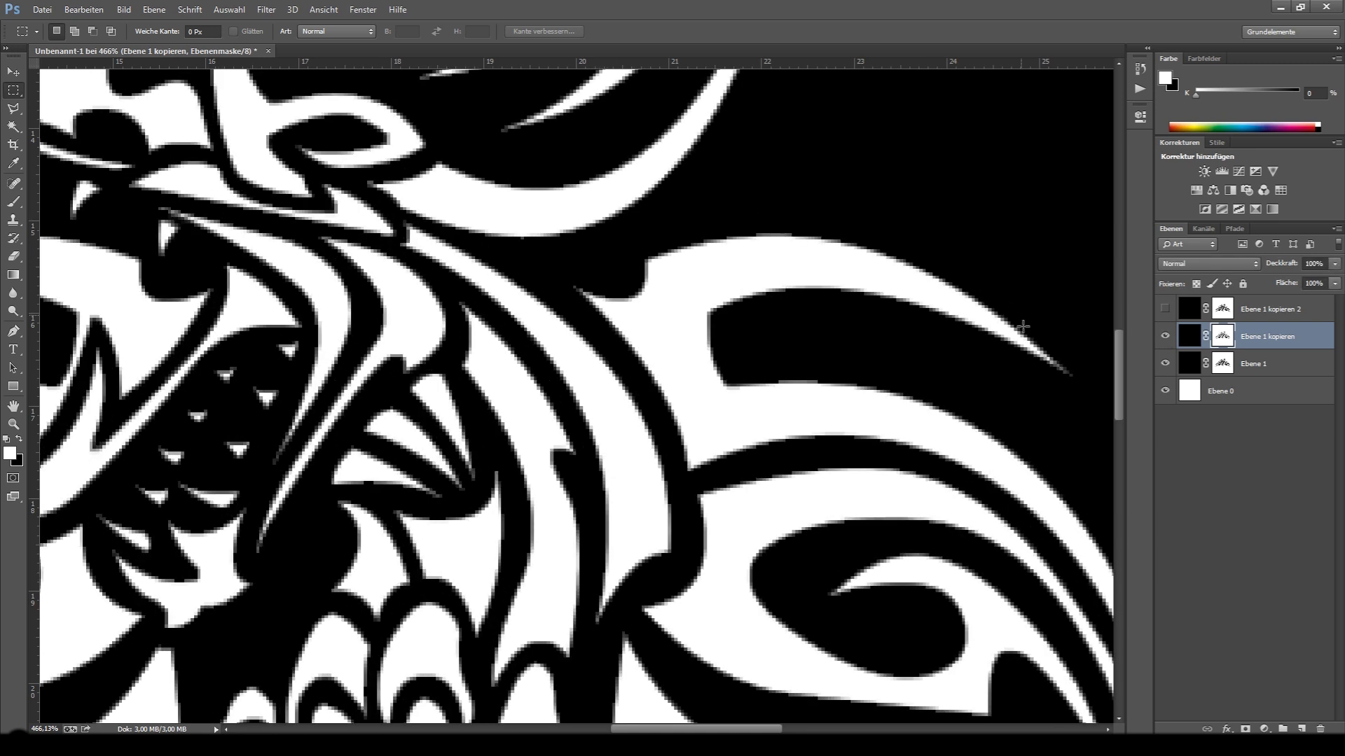
Review the Basic Projection and Clear Projection diagrams in Windows-Fotoanzeige and return to Photoshop.
left_click(346, 746)
left_click(346, 680)
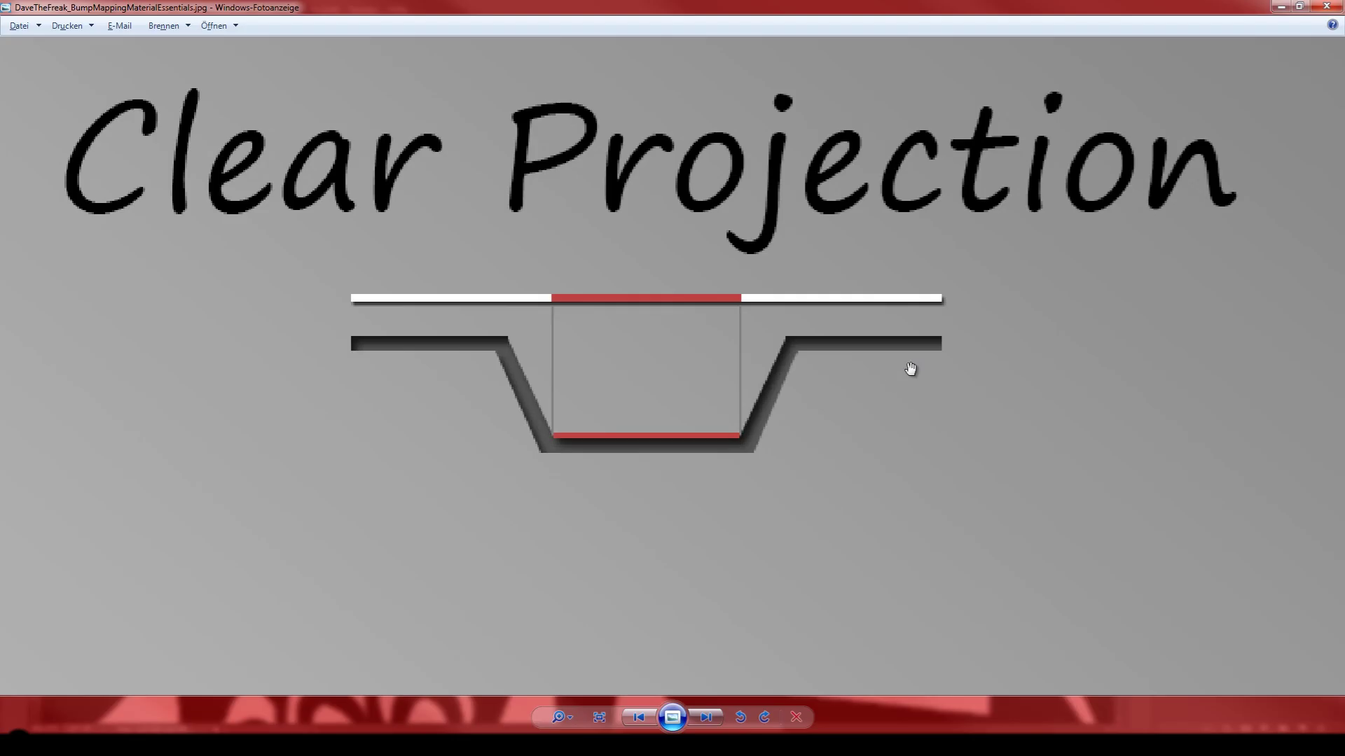
left_click_drag(891, 355, 888, 506)
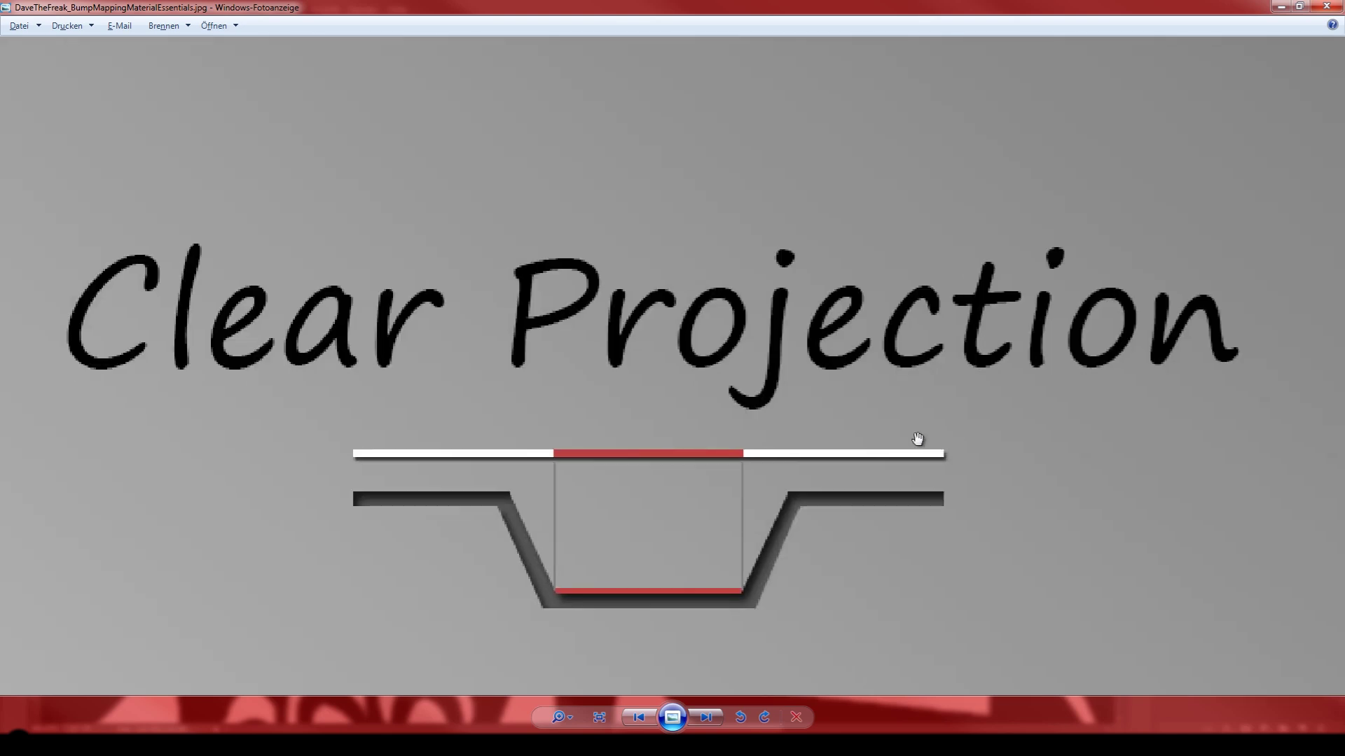
scroll(780, 362, "down", 3)
left_click_drag(801, 228, 771, 513)
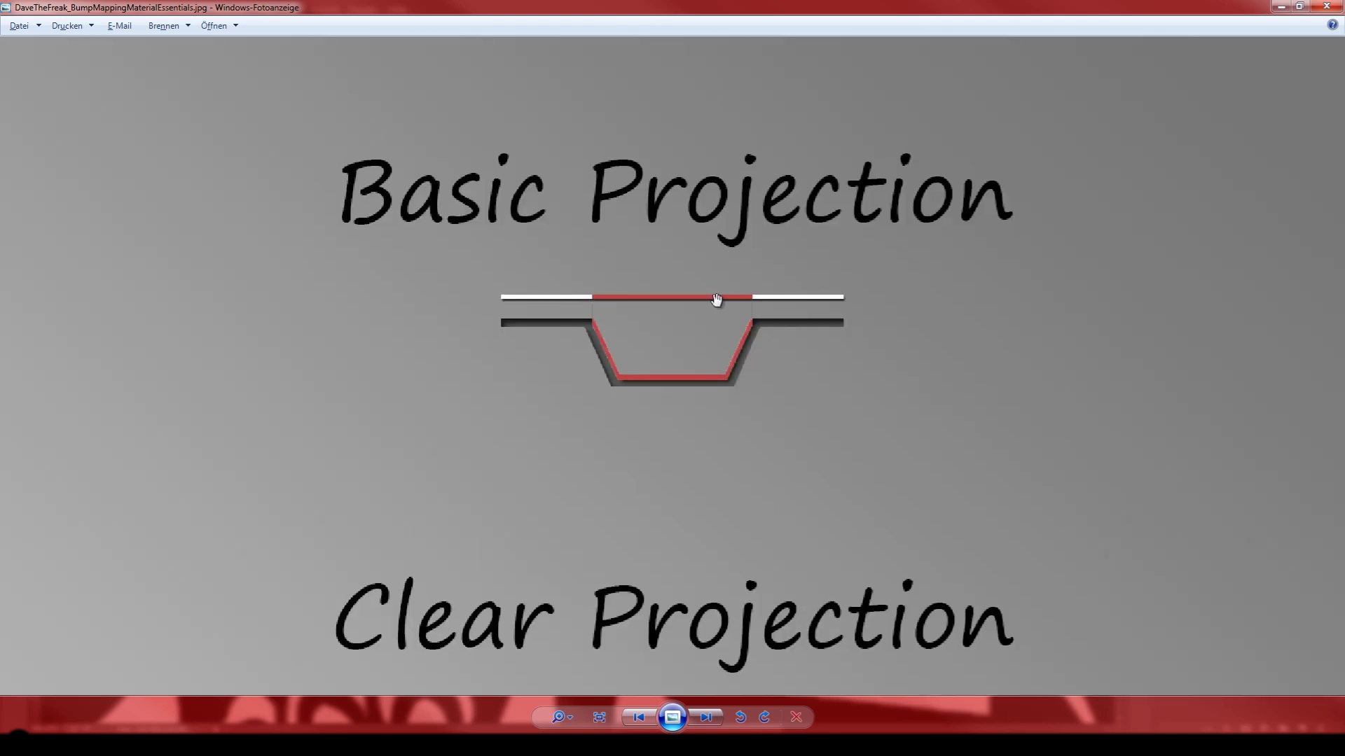
scroll(718, 301, "up", 3)
scroll(791, 358, "up", 1)
left_click_drag(778, 539, 754, 348)
left_click_drag(756, 529, 803, 223)
left_click_drag(765, 448, 762, 229)
left_click_drag(753, 510, 759, 412)
scroll(736, 271, "down", 1)
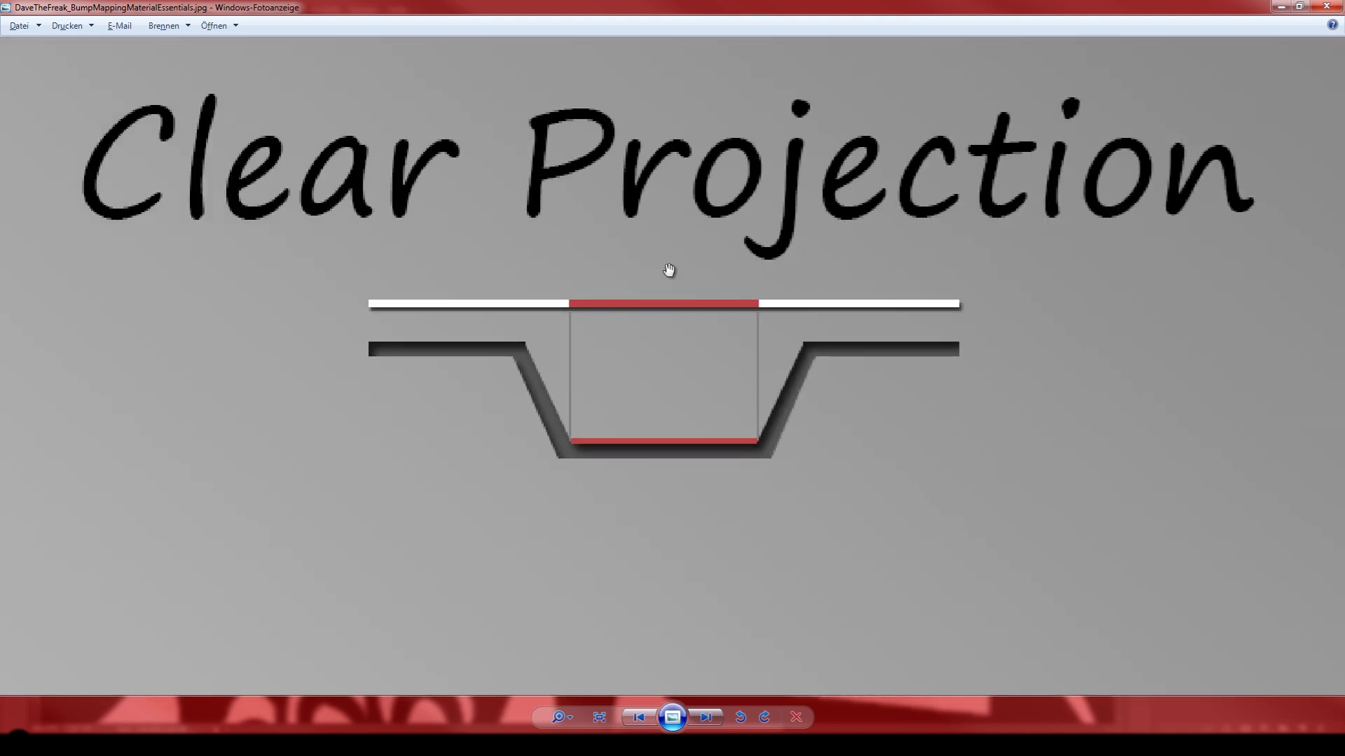
scroll(736, 272, "down", 1)
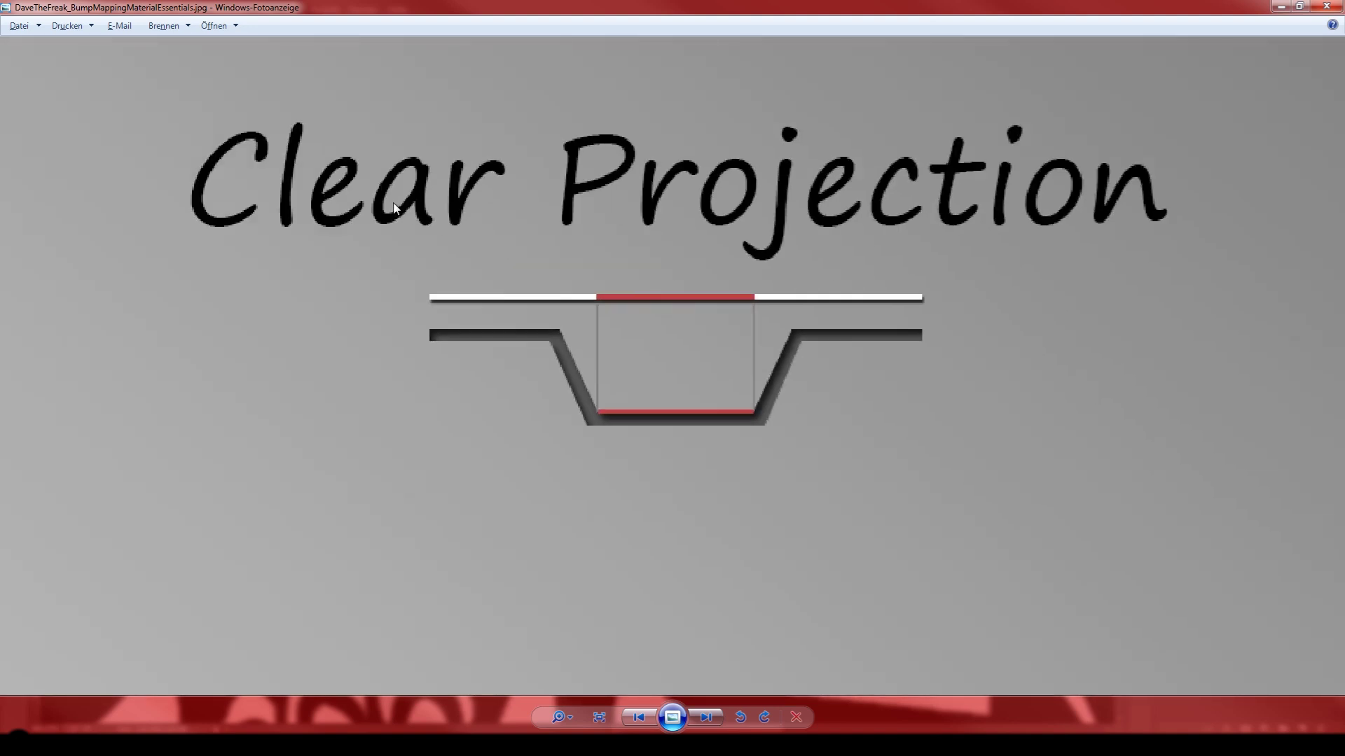
left_click(1279, 6)
Show only Ebene 1 kopieren 2 above the white background layer, hiding Ebene 1 kopieren and Ebene 1, and select it.
scroll(626, 382, "down", 2, "alt")
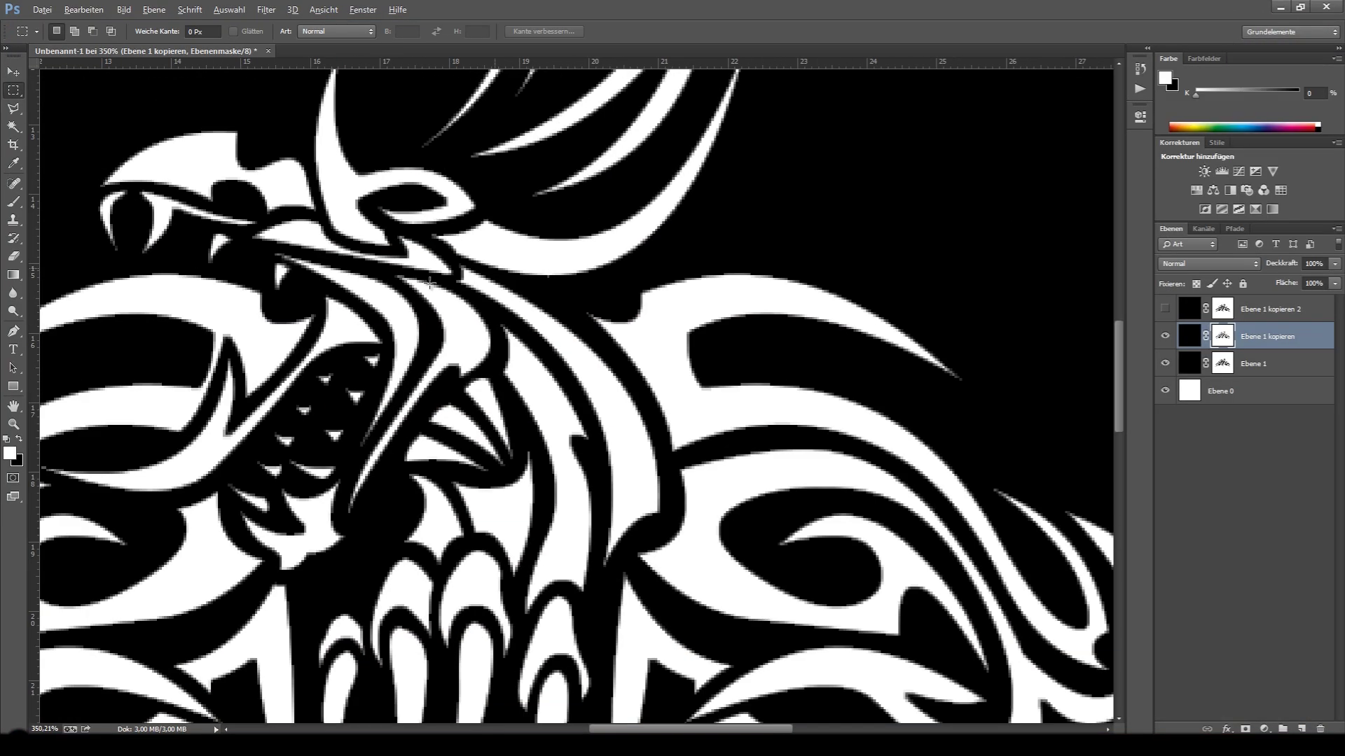
scroll(453, 315, "down", 5, "alt")
left_click(1165, 335)
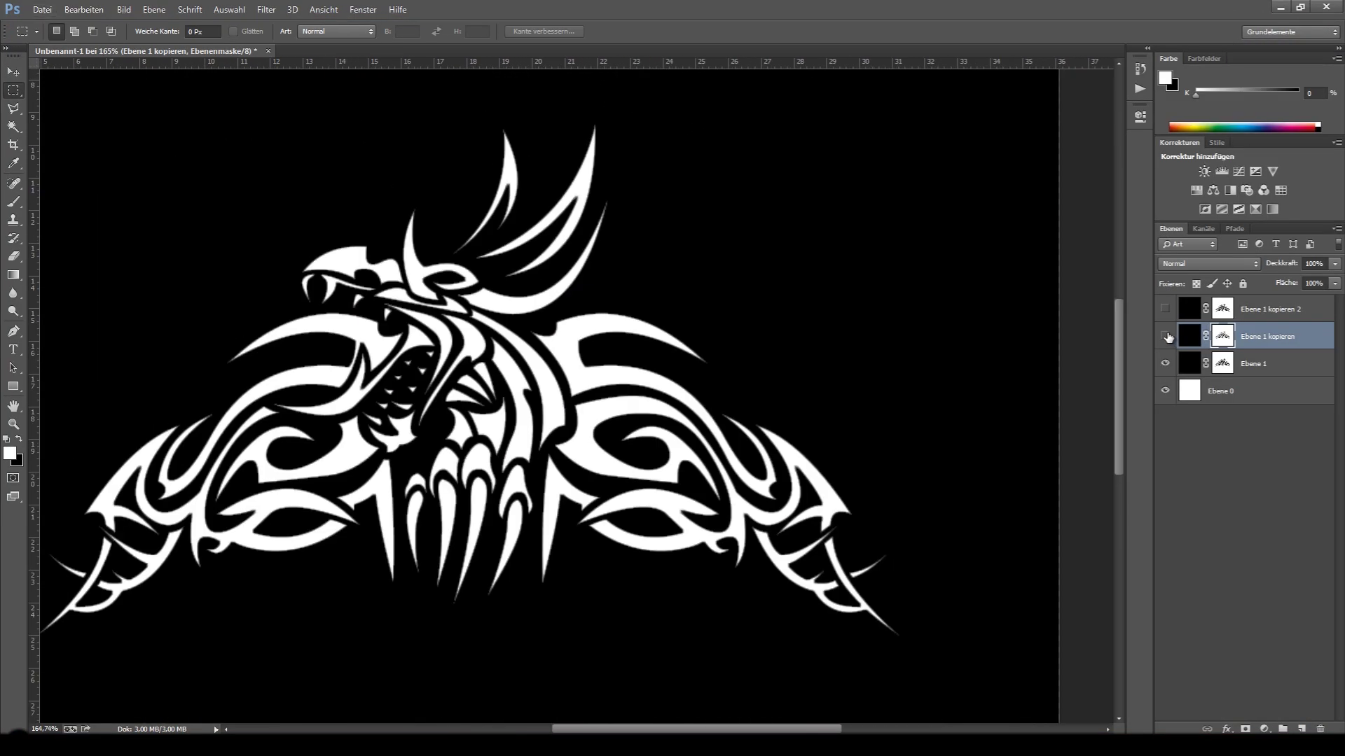
left_click(1164, 308)
left_click(1165, 363)
left_click(1247, 312)
Load the Ebene 1 kopieren 2 mask as a selection, expand it, fill it with white on the mask and deselect.
left_click(1222, 311, "ctrl")
left_click(1222, 311)
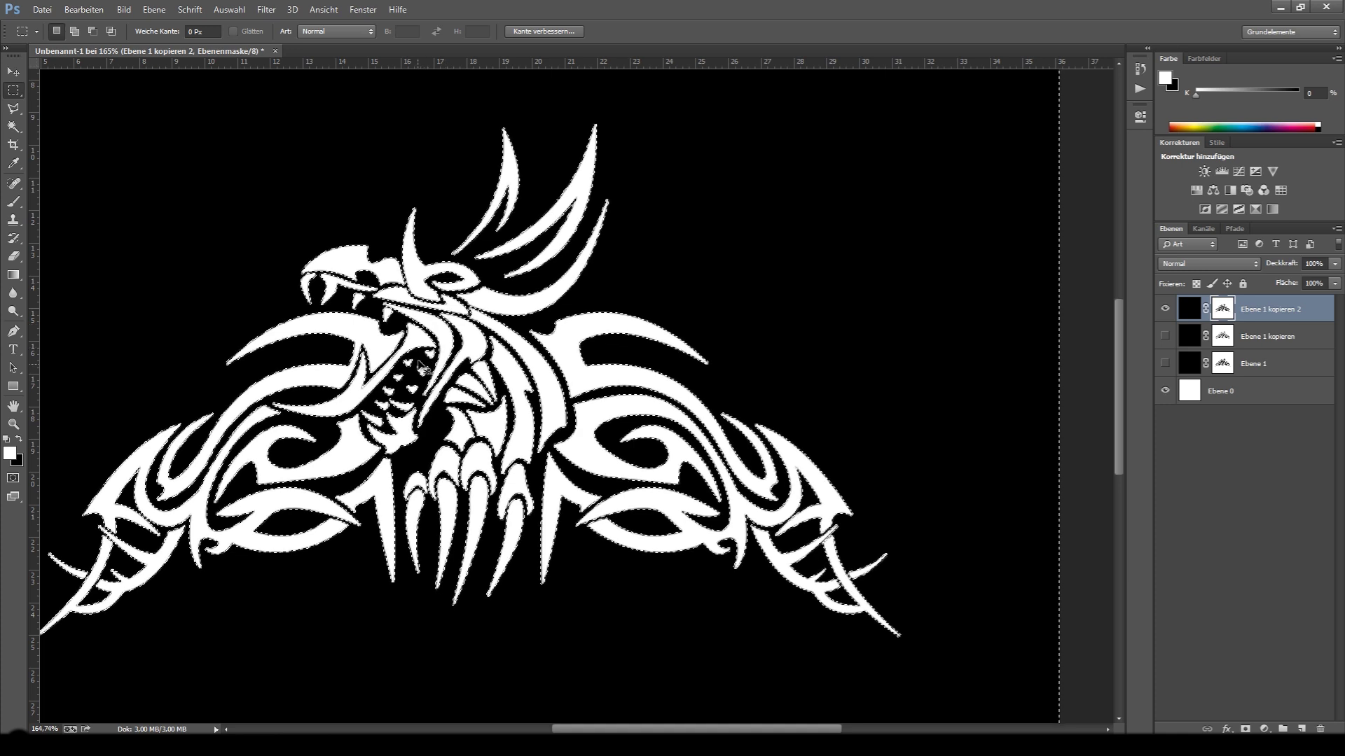
left_click(229, 9)
mouse_move(373, 176)
left_click(429, 204)
left_click(747, 252)
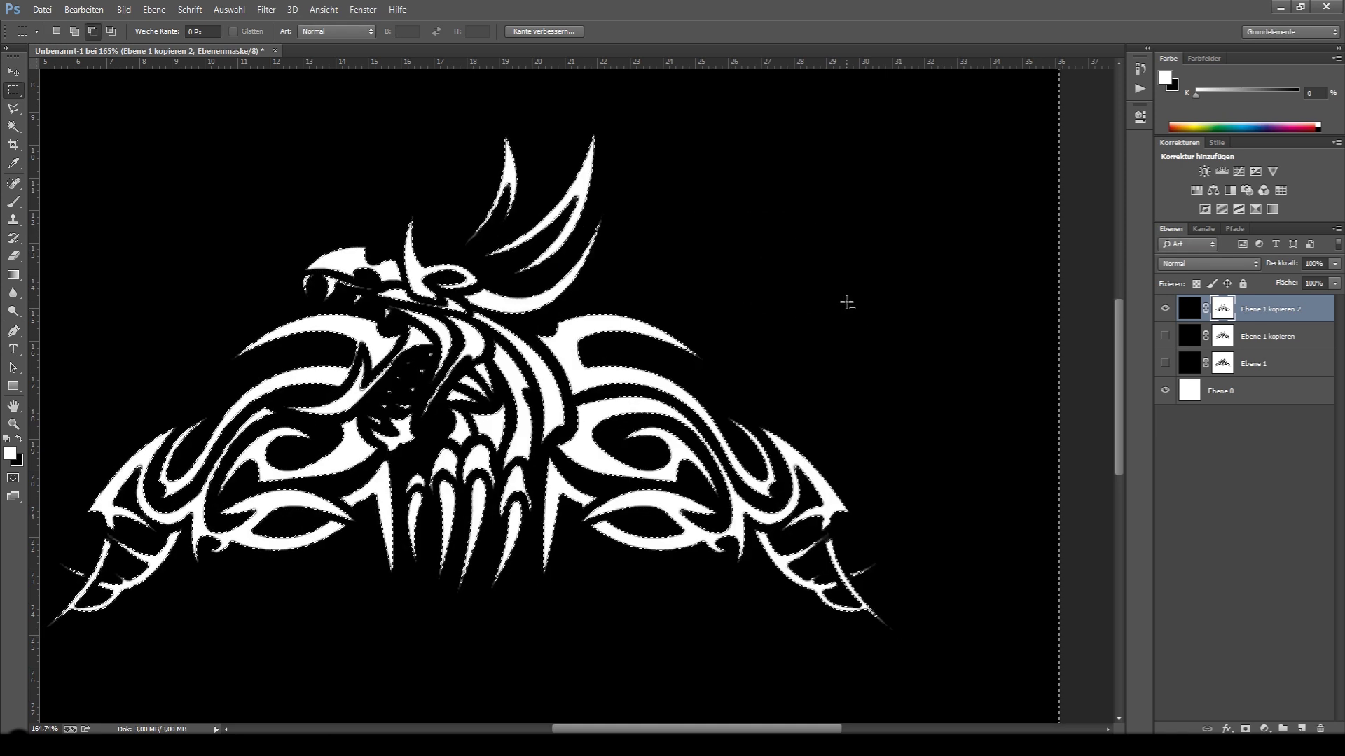
key("ctrl+d")
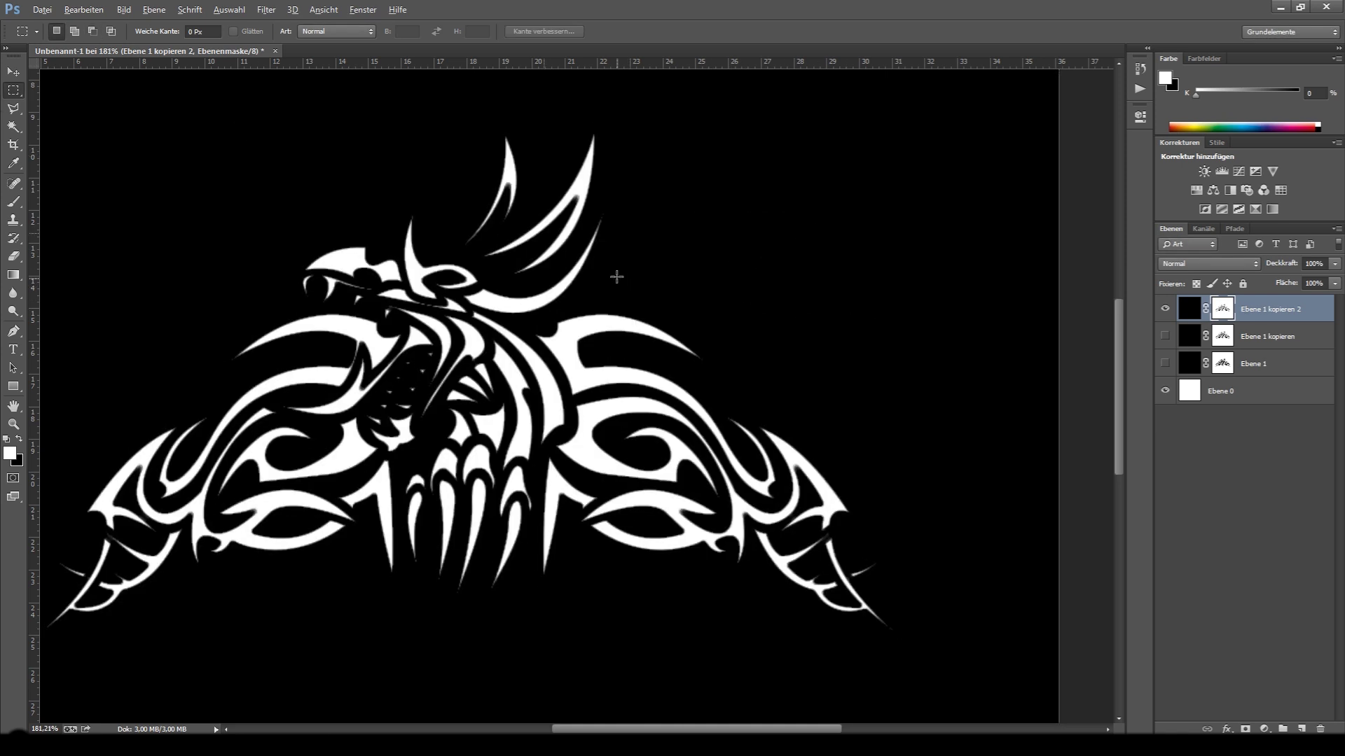
Inspect the thinned tattoo's edges up close and compare them with the Clear Projection diagram in Windows-Fotoanzeige.
scroll(578, 336, "up", 3, "alt")
scroll(578, 336, "up", 6, "alt")
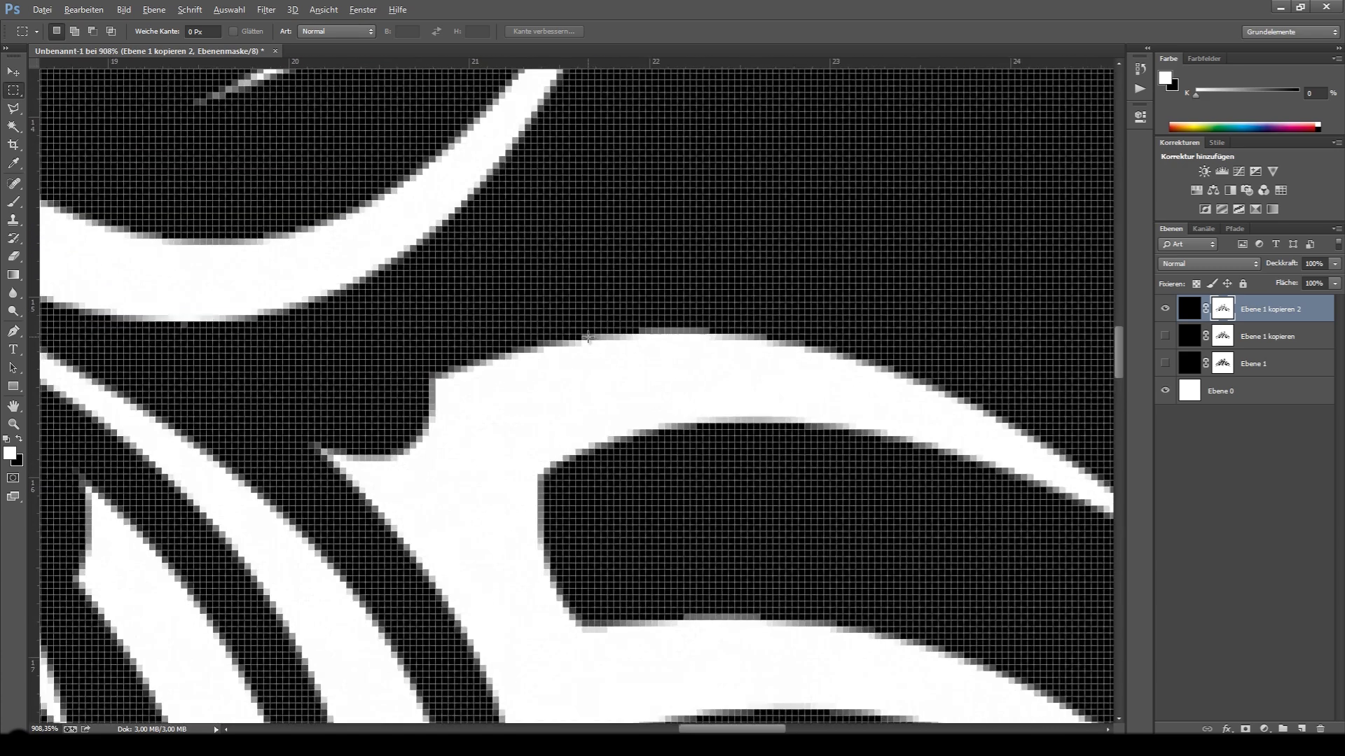
scroll(555, 367, "down", 10, "alt")
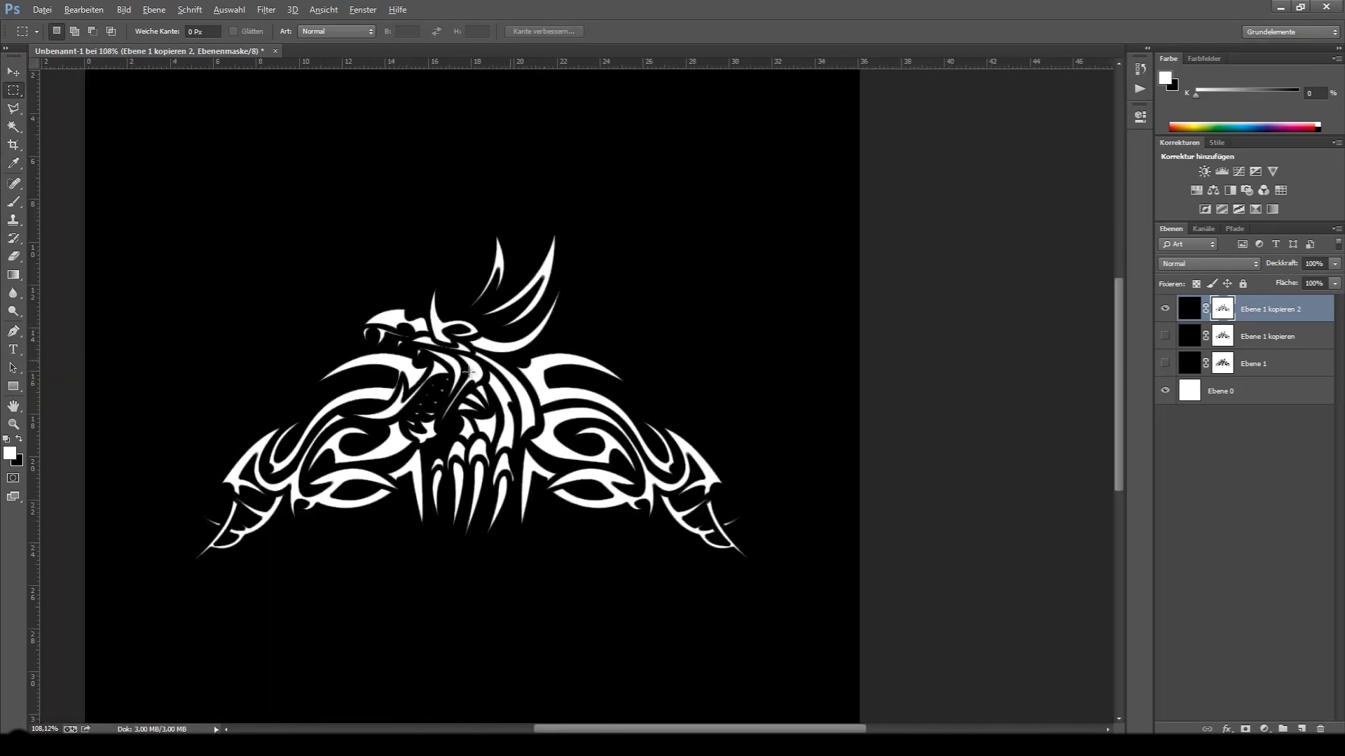
scroll(344, 406, "up", 2, "alt")
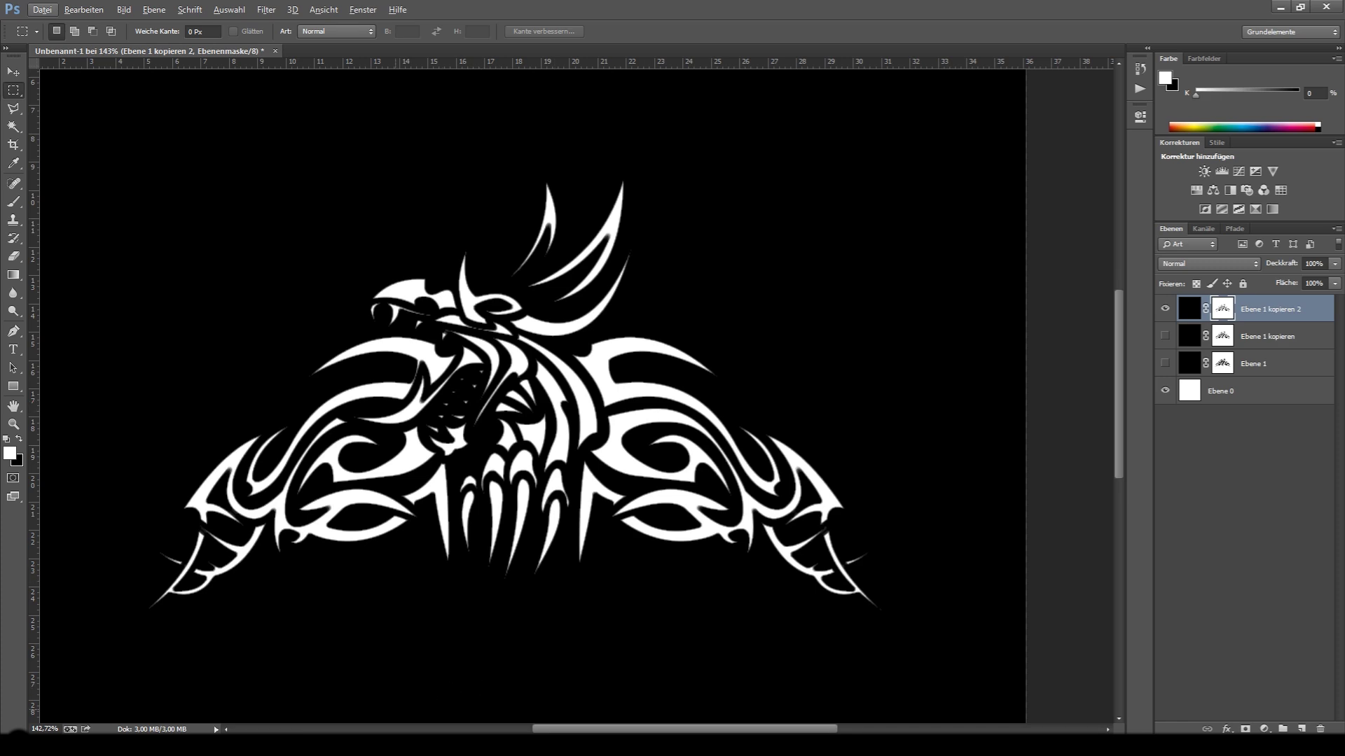
mouse_move(349, 745)
left_click(361, 696)
left_click_drag(752, 268, 730, 422)
scroll(730, 421, "down", 3)
left_click_drag(690, 242, 660, 379)
left_click_drag(647, 333, 573, 177)
left_click_drag(534, 344, 525, 522)
left_click_drag(741, 486, 684, 168)
scroll(729, 350, "up", 4)
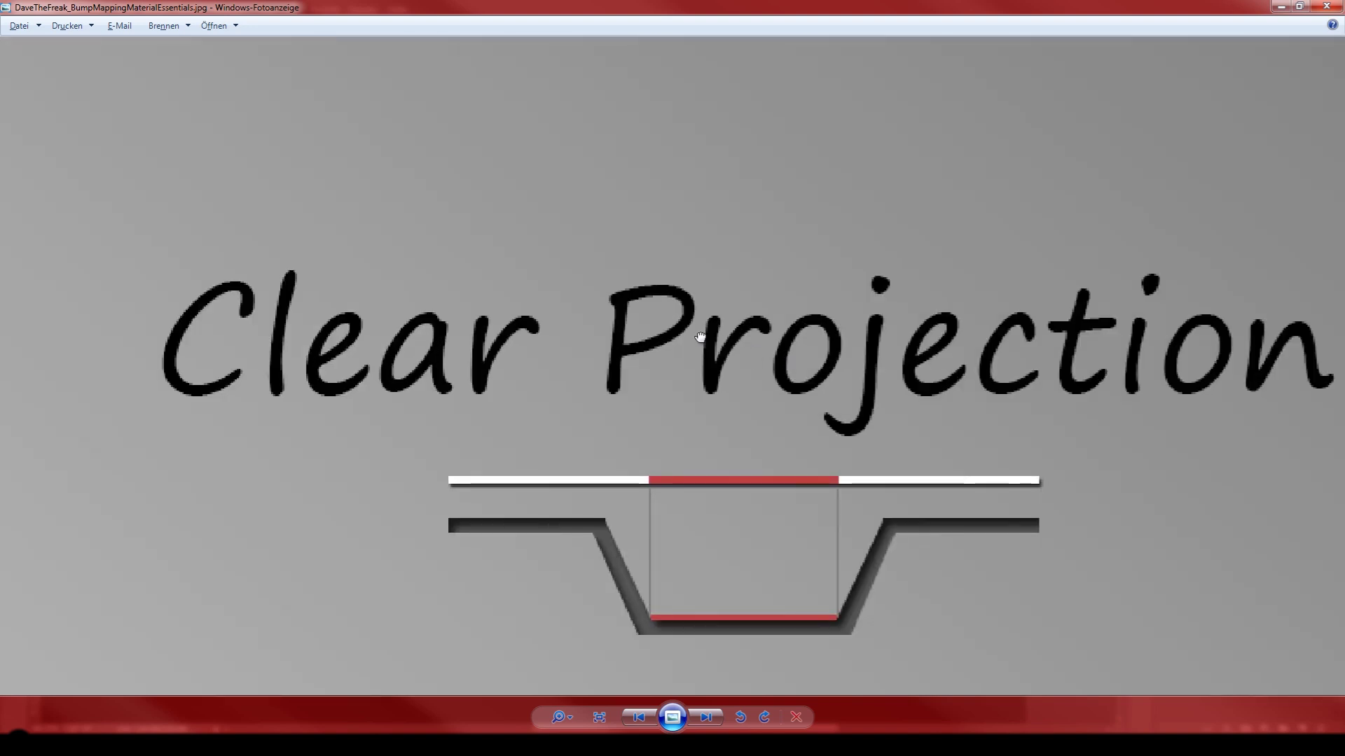
scroll(690, 336, "down", 3)
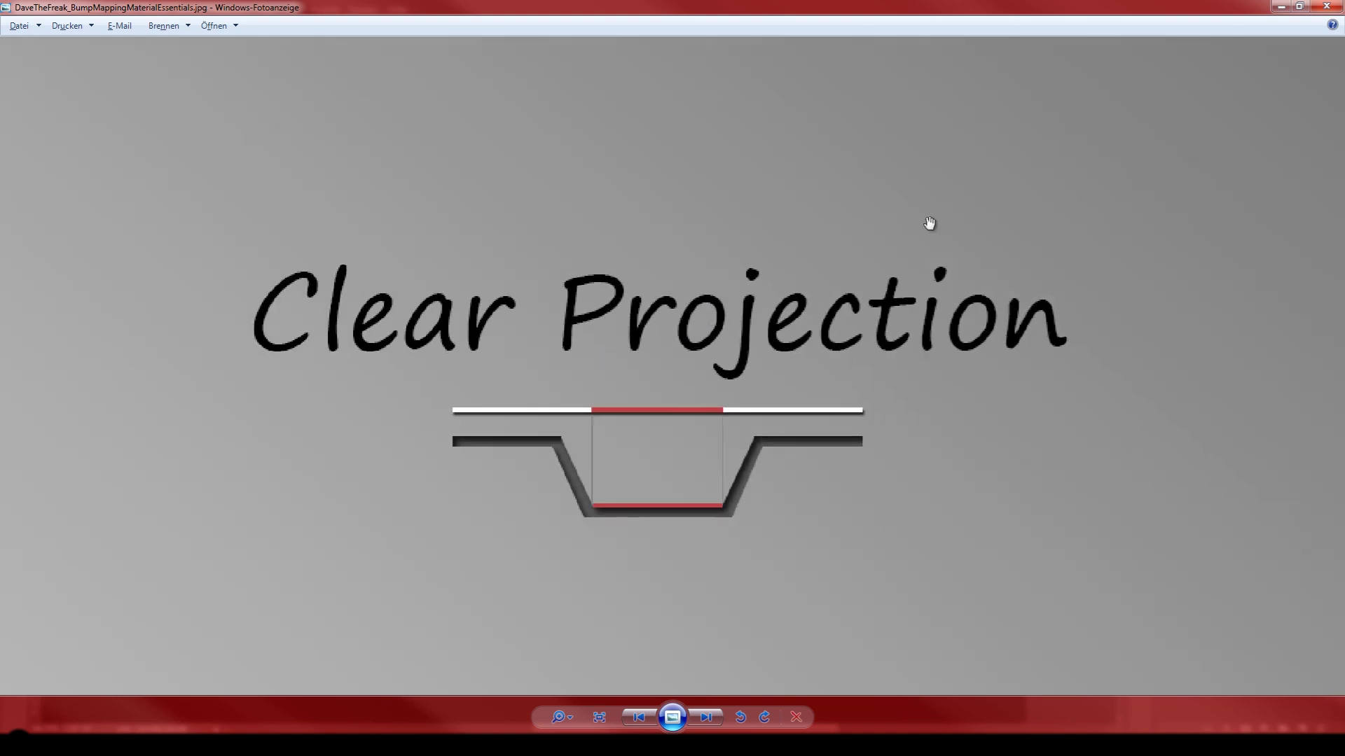
left_click(1280, 7)
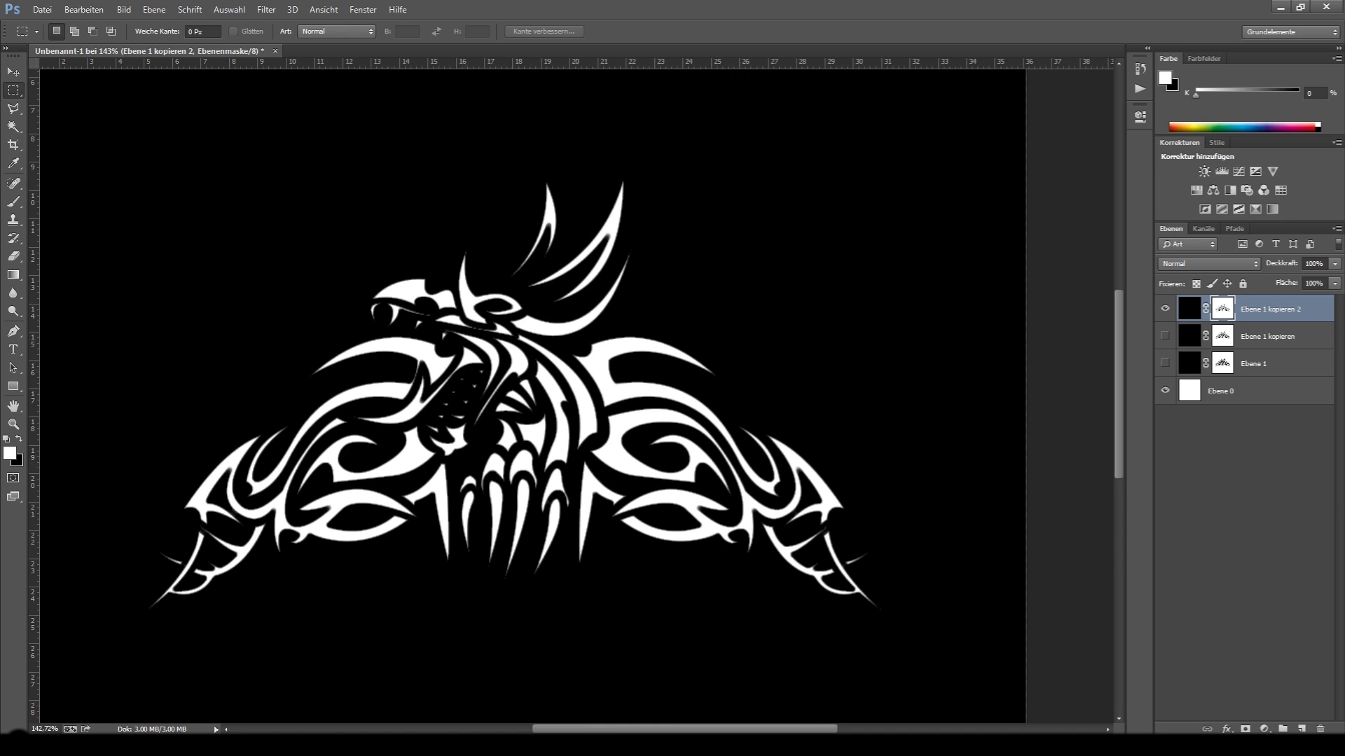
Switch to Unreal Engine, examine the dragon tattoo on the rock surface up close, and return to Photoshop.
left_click(242, 745)
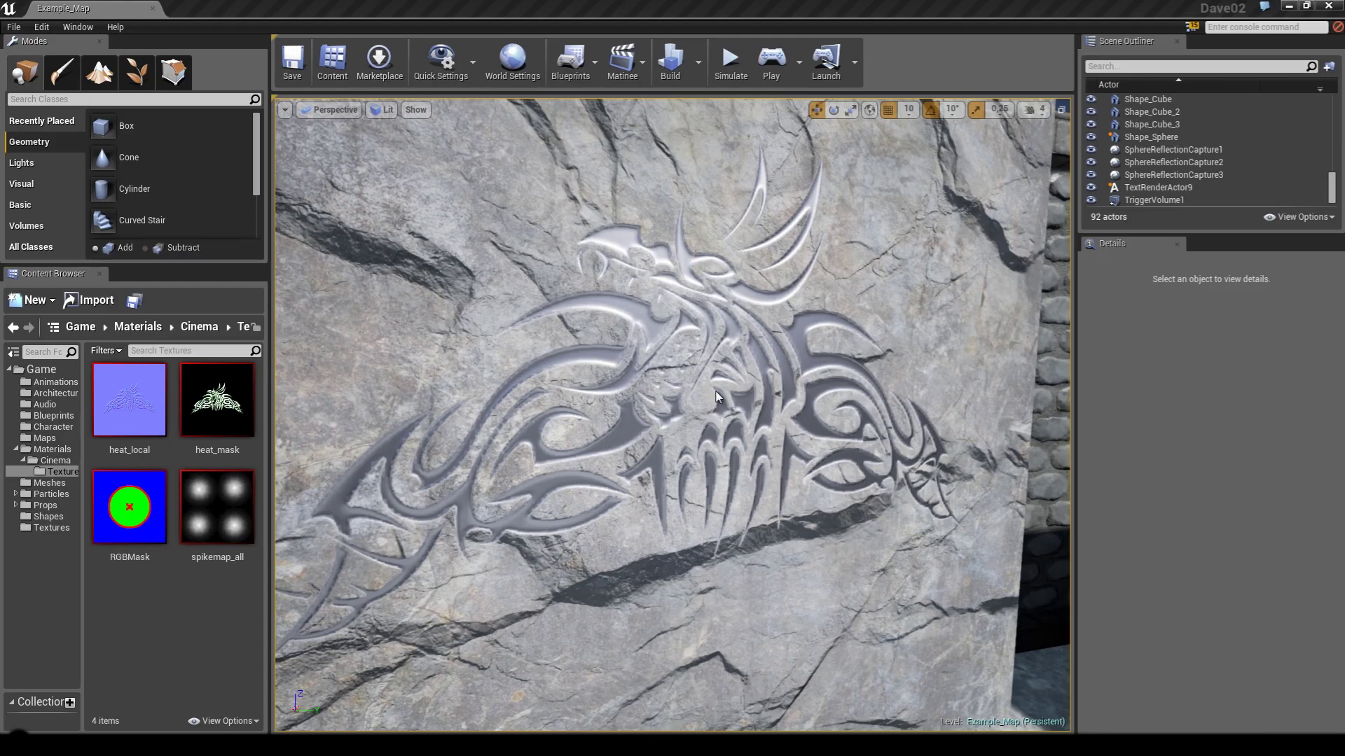
right_click(715, 391)
scroll(812, 233, "up", 2)
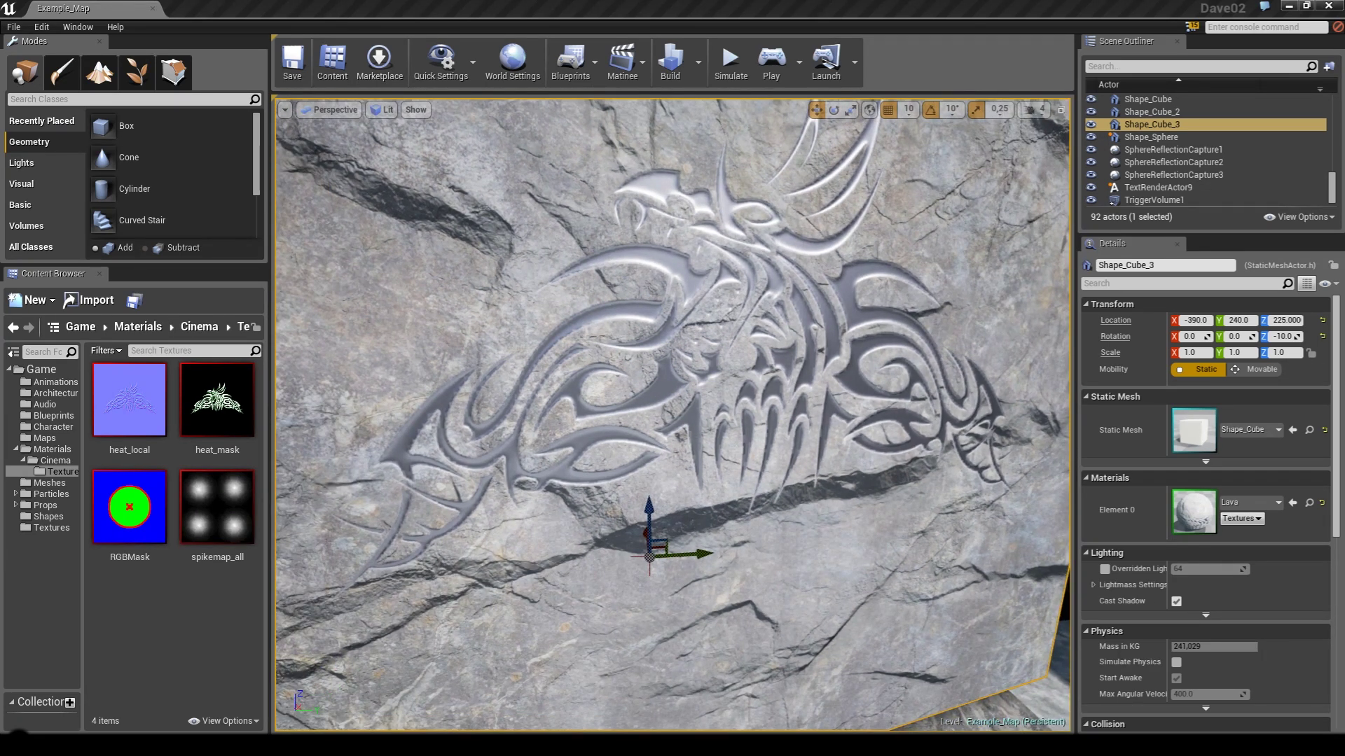
left_click(241, 745)
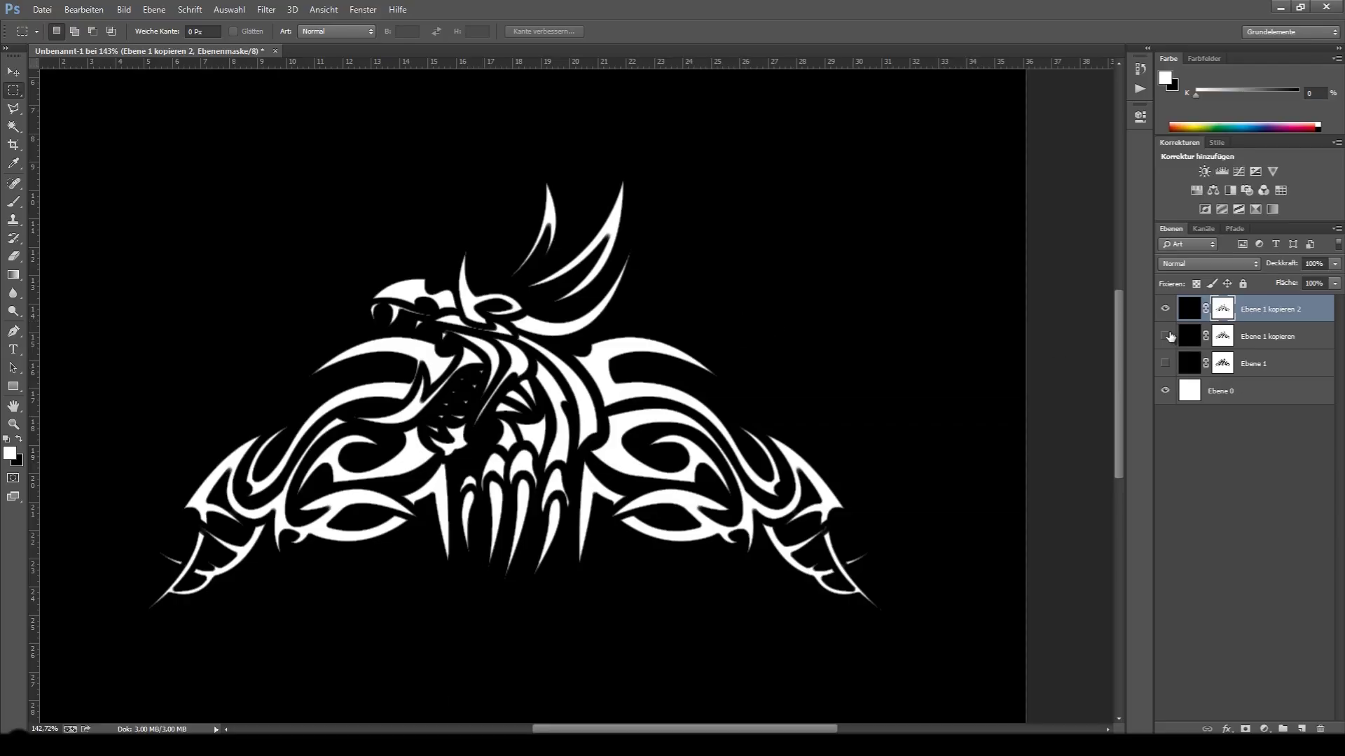
Make all layers visible and place a copy of Ebene 0 directly beneath Ebene 1 kopieren and Ebene 1 kopieren 2.
left_click(1225, 395)
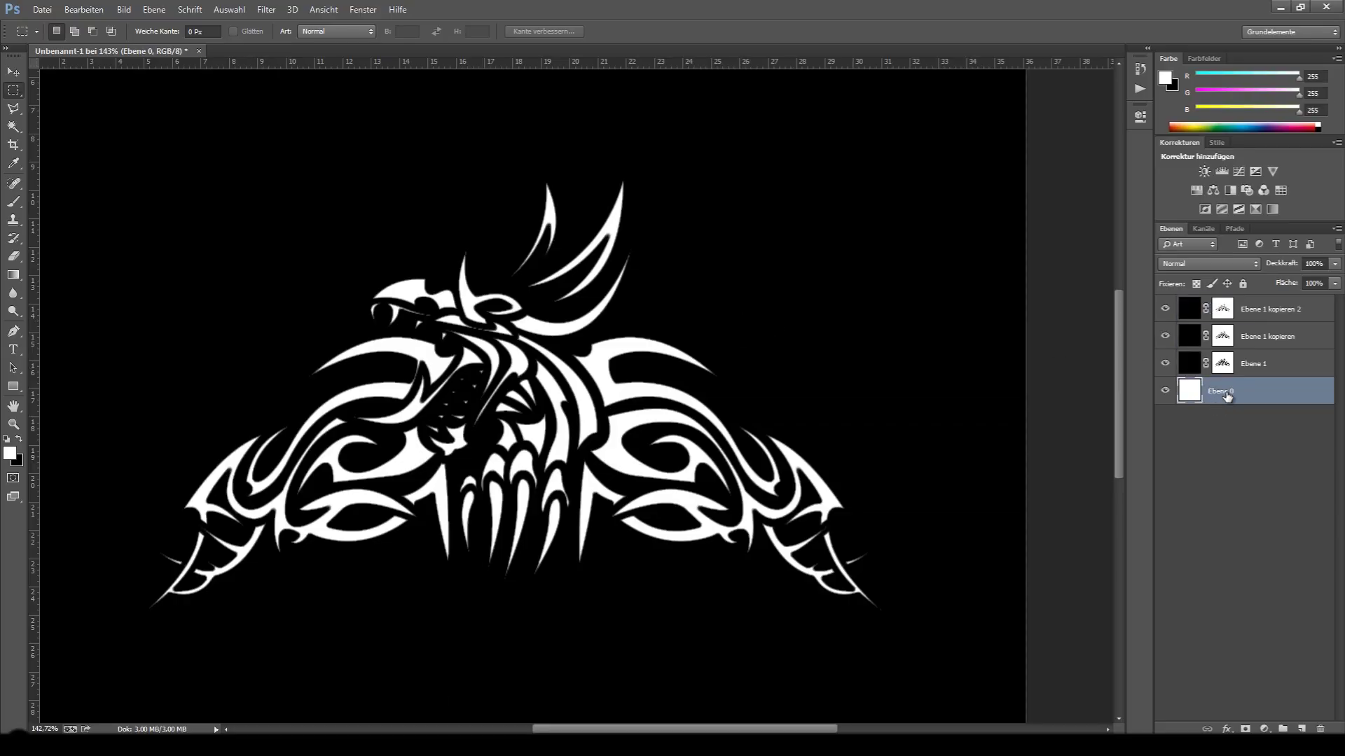
left_click_drag(1225, 396, 1251, 324)
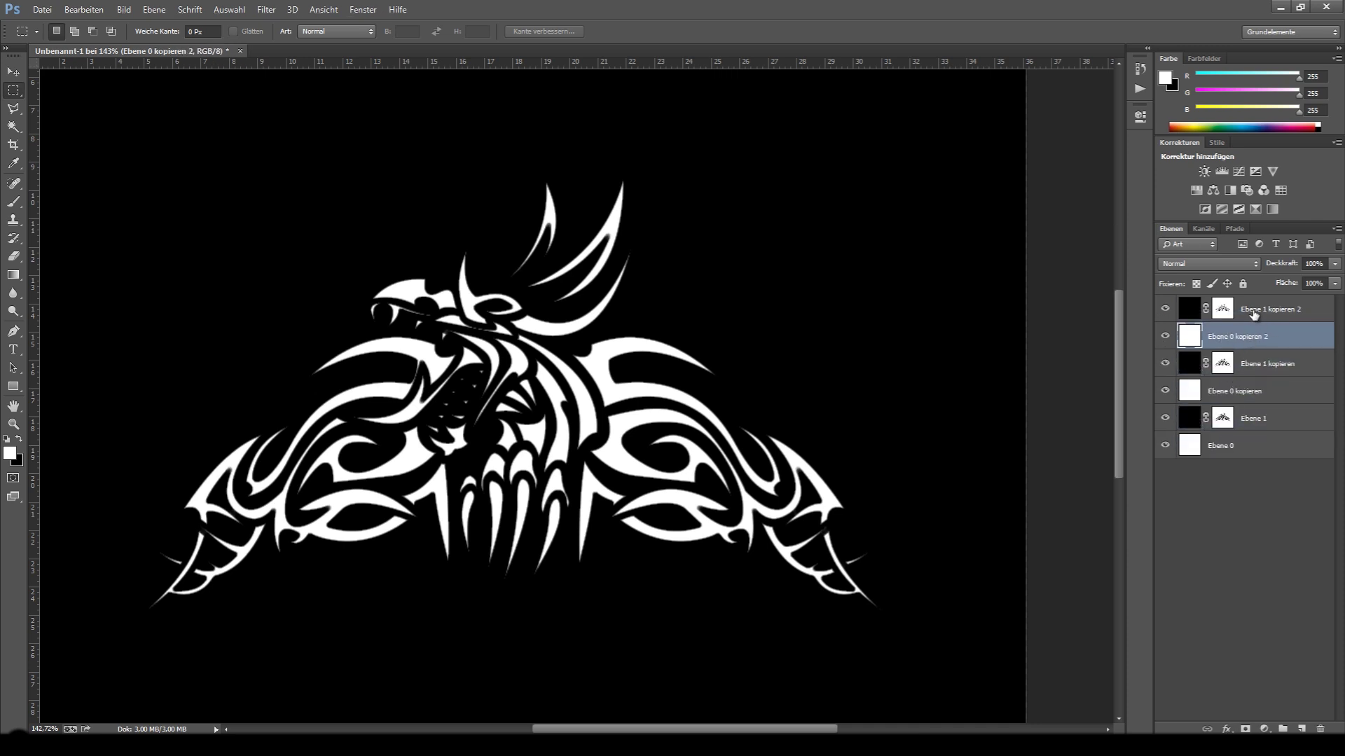
Merge Ebene 1 kopieren 2, Ebene 1 kopieren and Ebene 1 each with the white layer directly beneath it.
left_click(1256, 310)
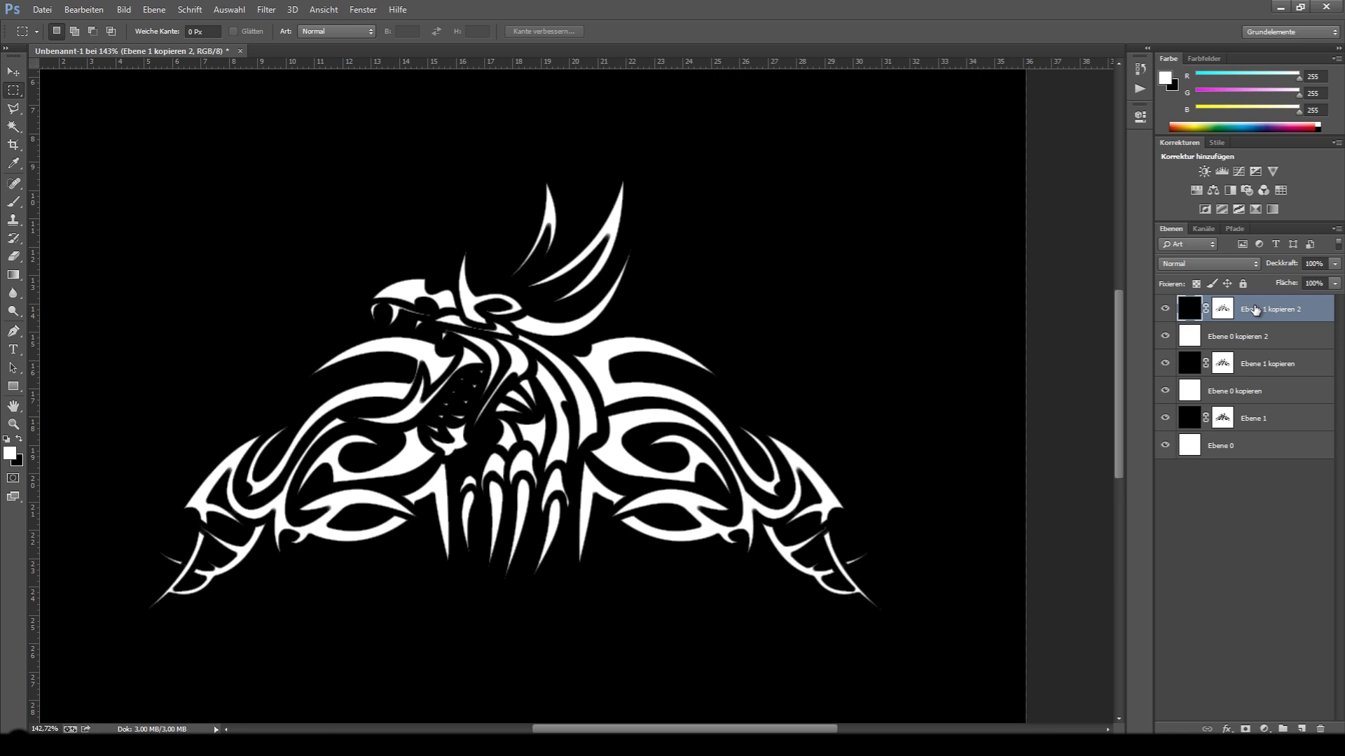
left_click(1237, 339, "shift")
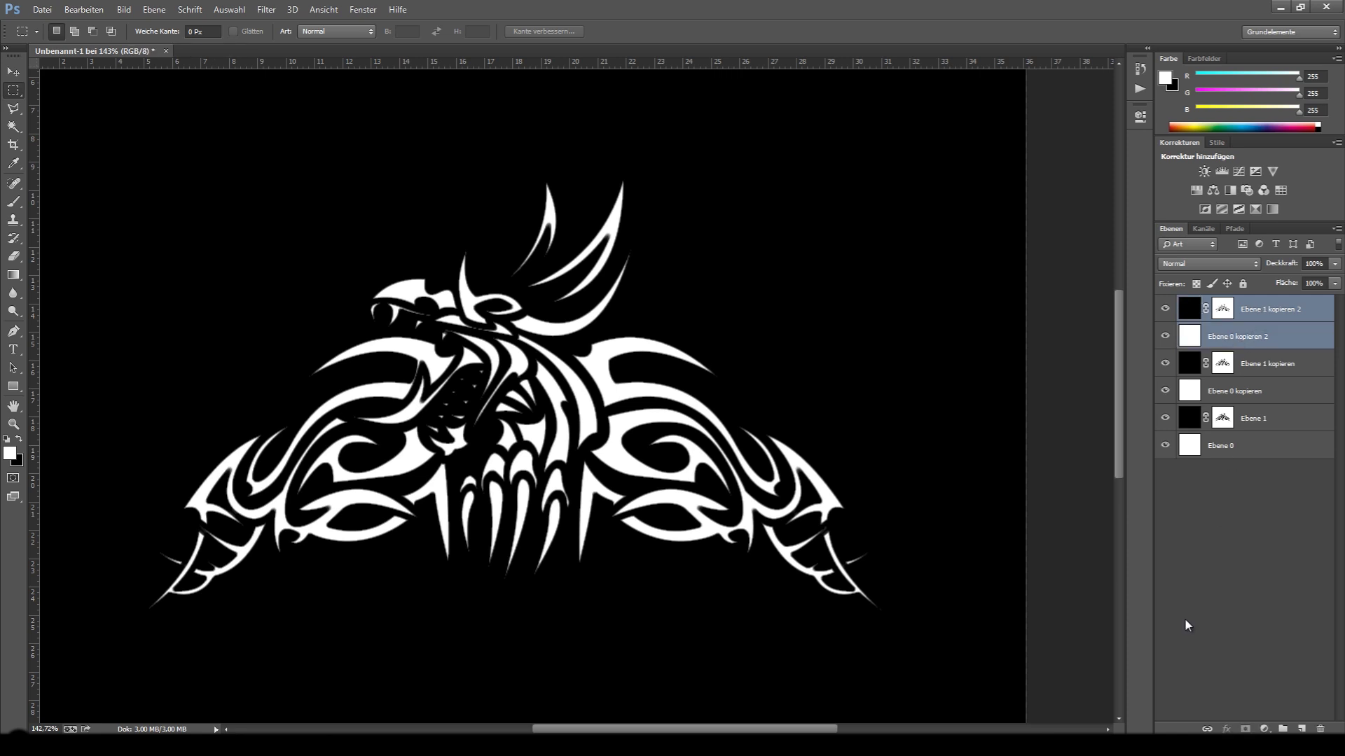
key("ctrl+e")
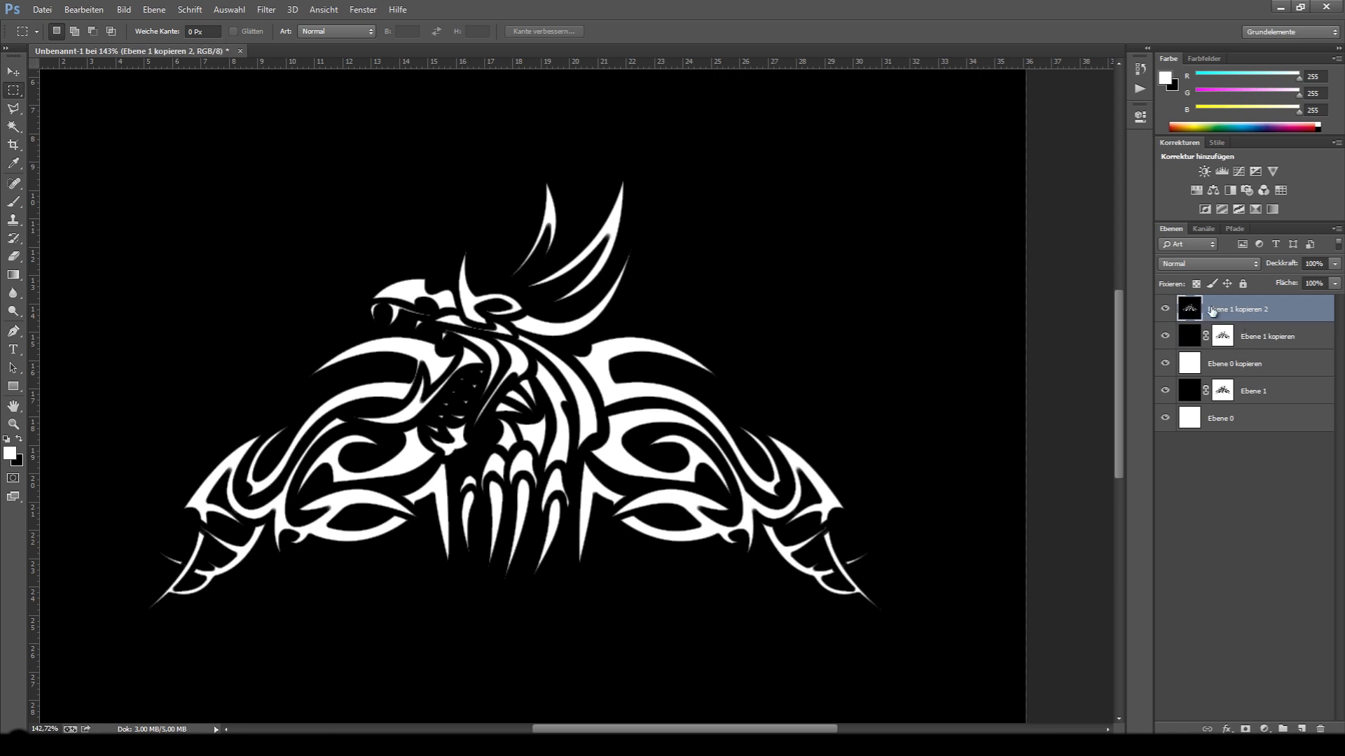
left_click(1258, 344)
left_click(1240, 364, "shift")
key("ctrl+e")
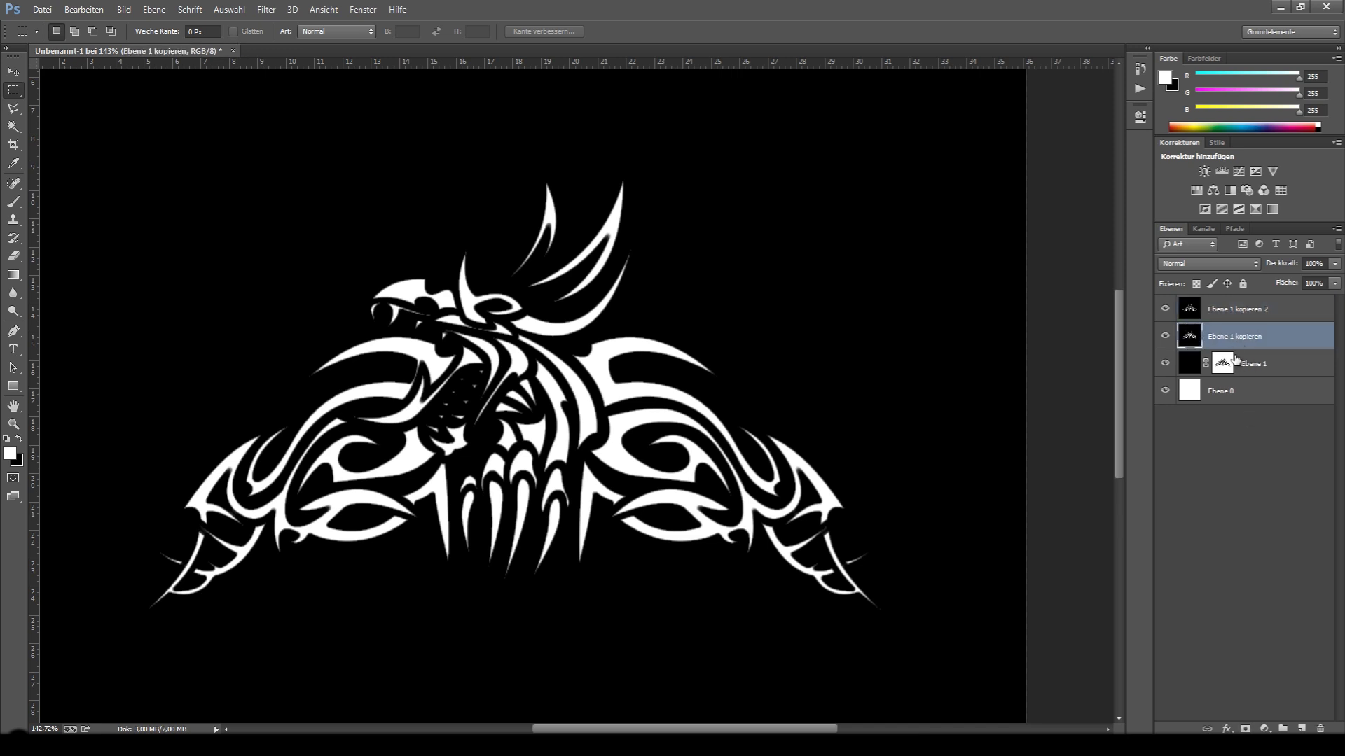
left_click(1244, 363)
left_click(1244, 392, "shift")
key("ctrl+e")
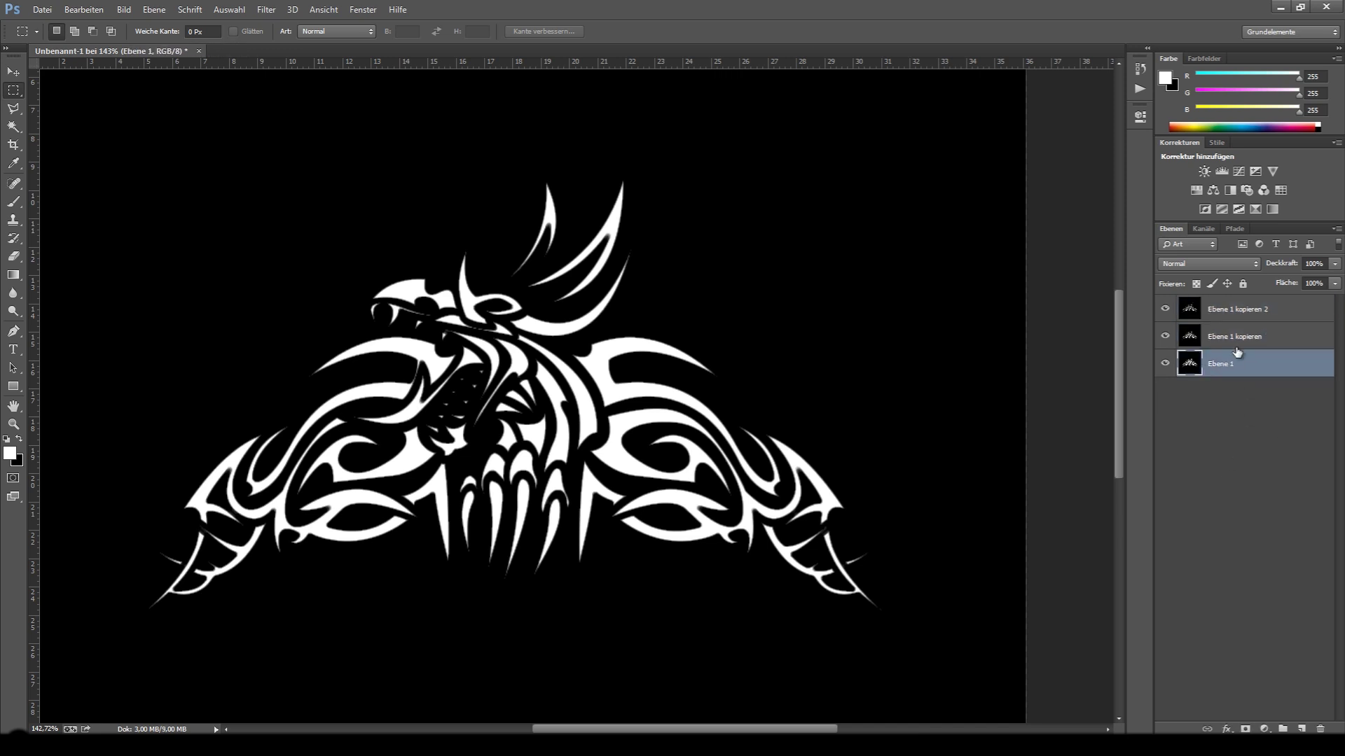
Create a new 1024 × 1024 pixel, 8-bit RGB document with a white background and show its colour channels.
key("ctrl+n")
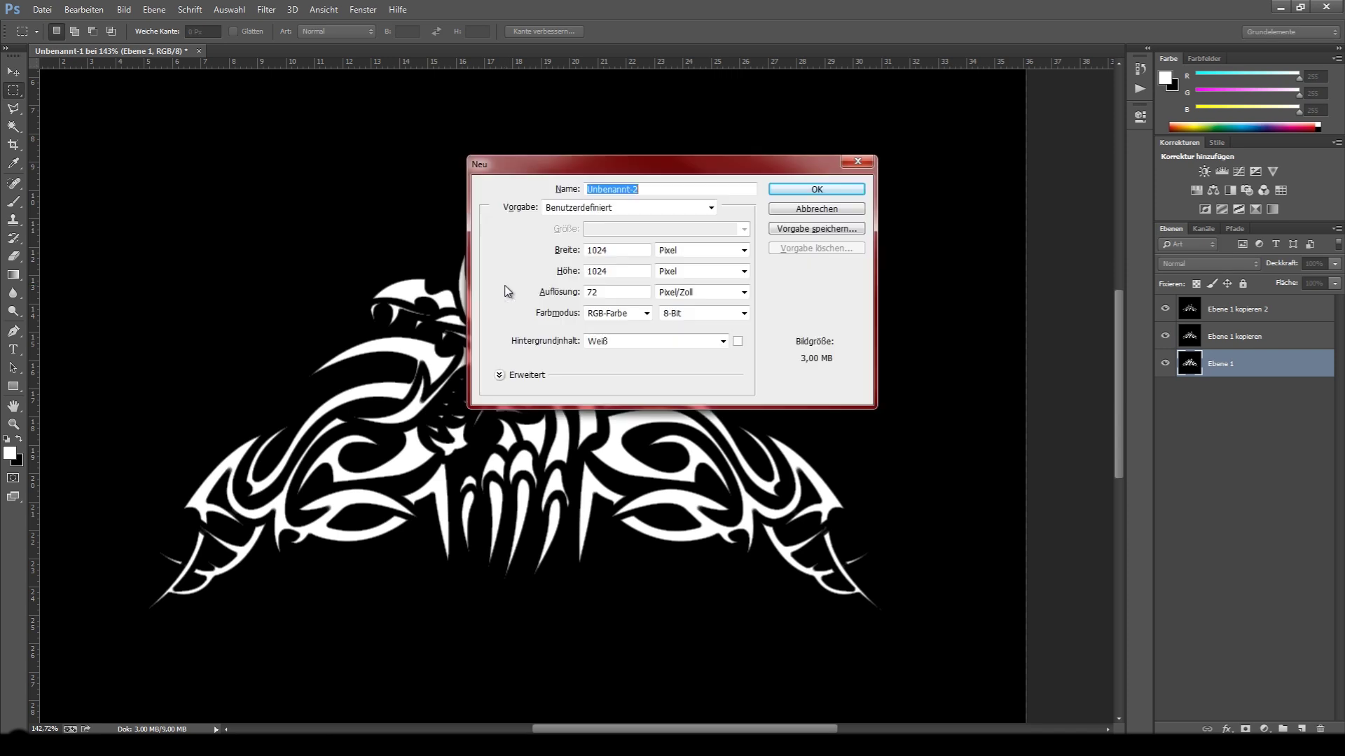
key("Return")
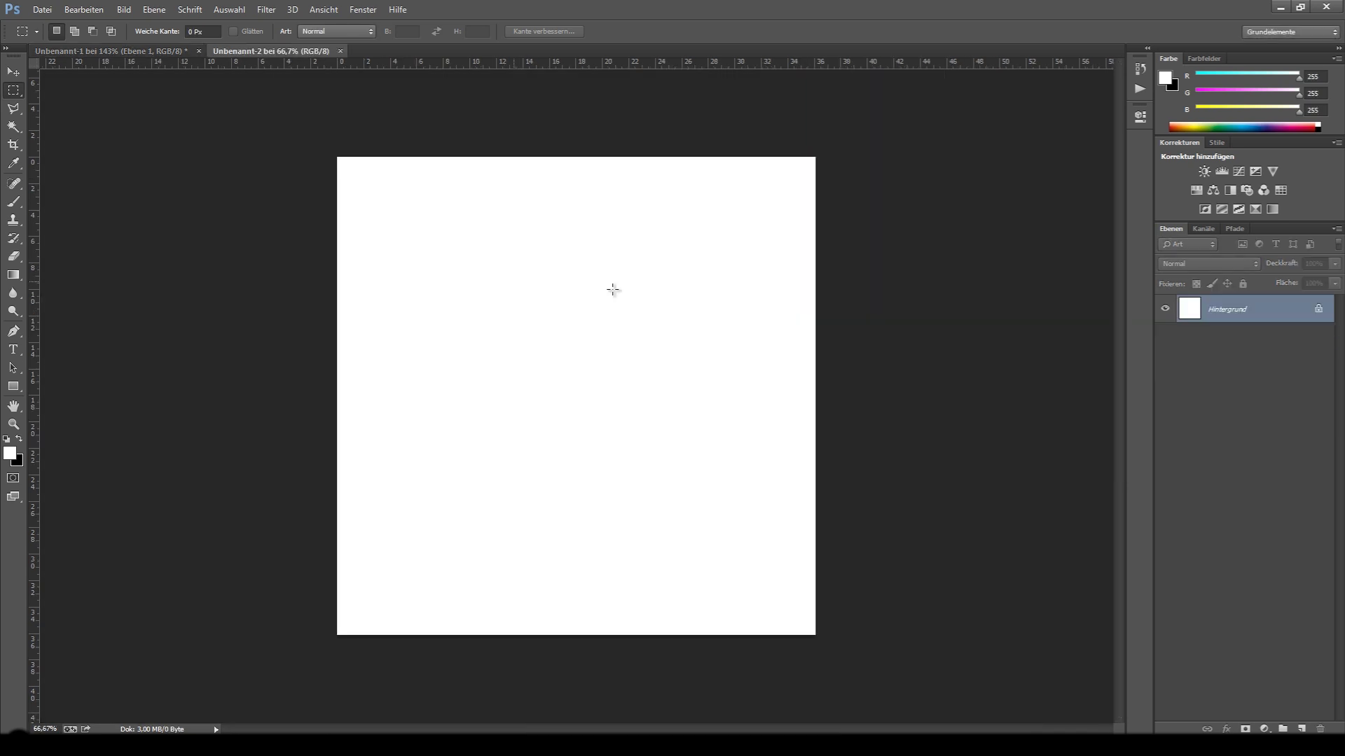
left_click(1202, 234)
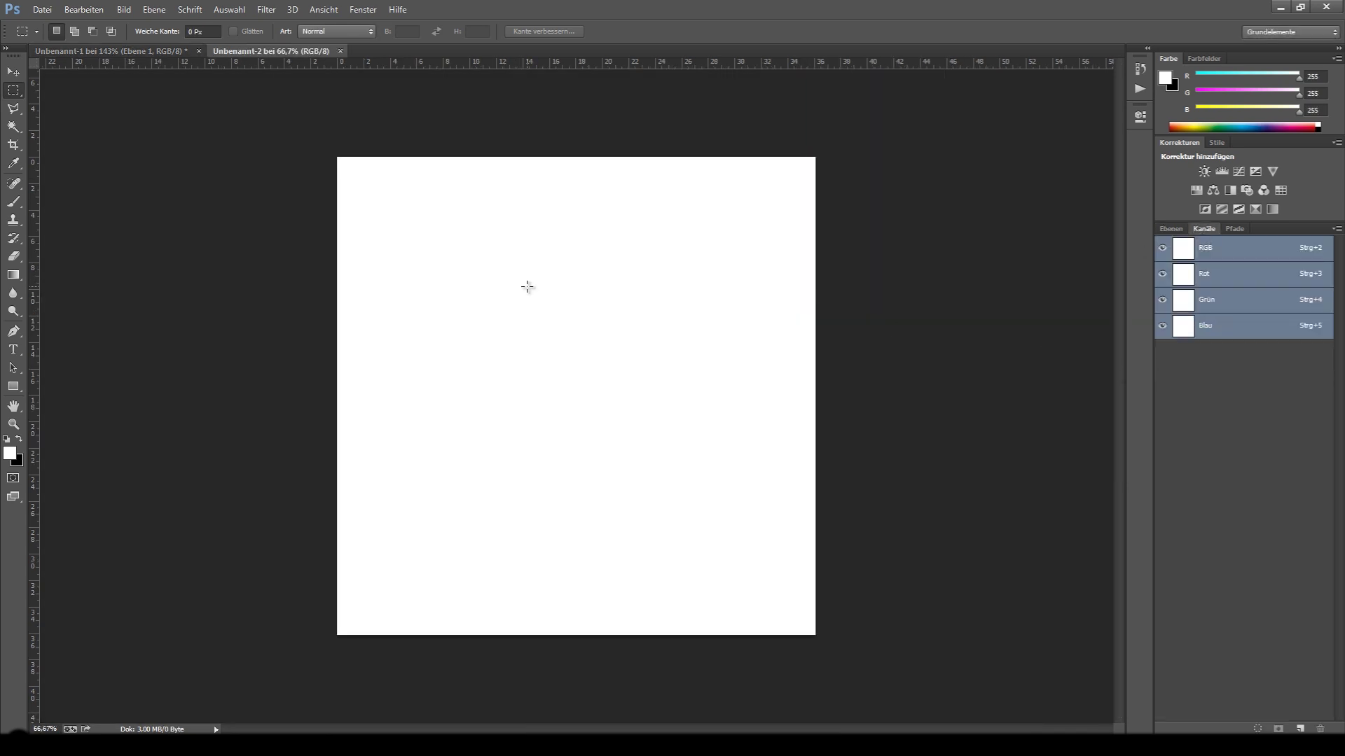
Copy the entire Ebene 1 layer from Unbenannt-1 into the Blau channel of Unbenannt-2.
left_click(124, 49)
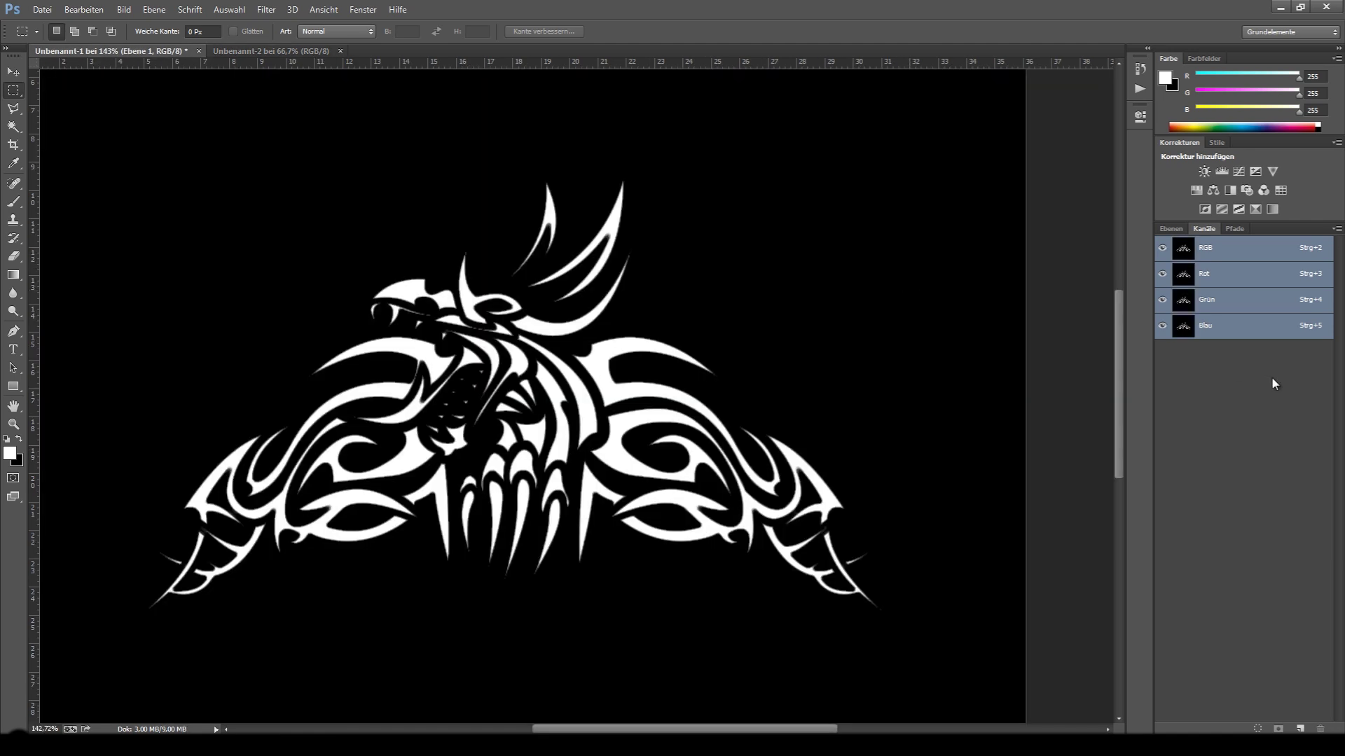
left_click(1181, 230)
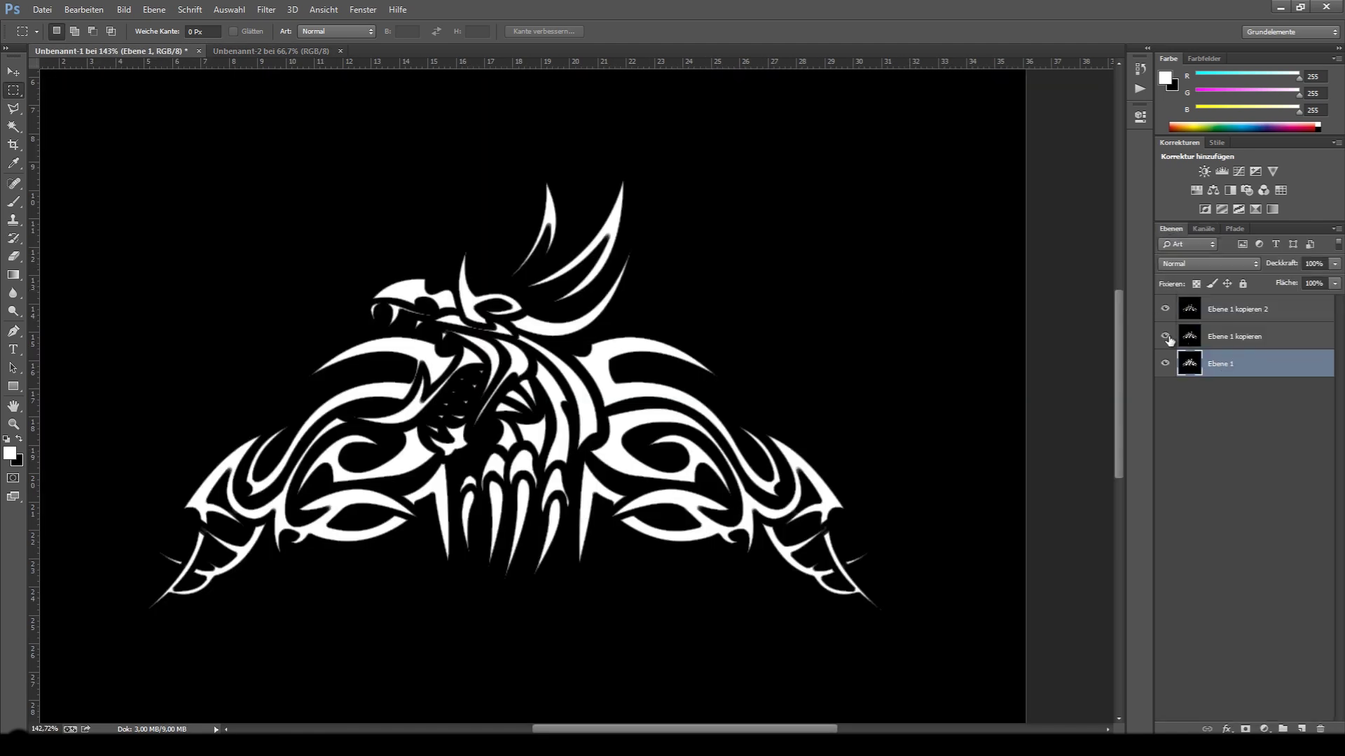
key("ctrl+a")
scroll(648, 355, "down", 5, "alt")
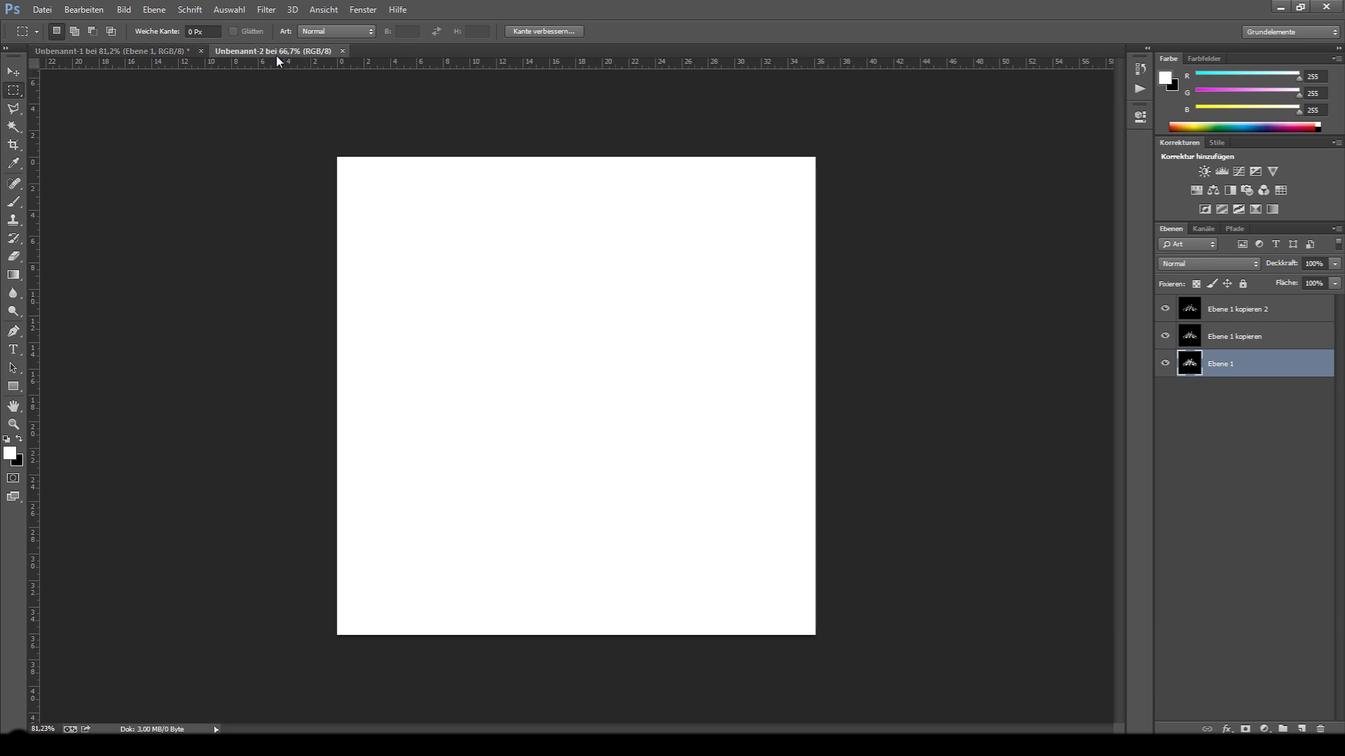
left_click(276, 55)
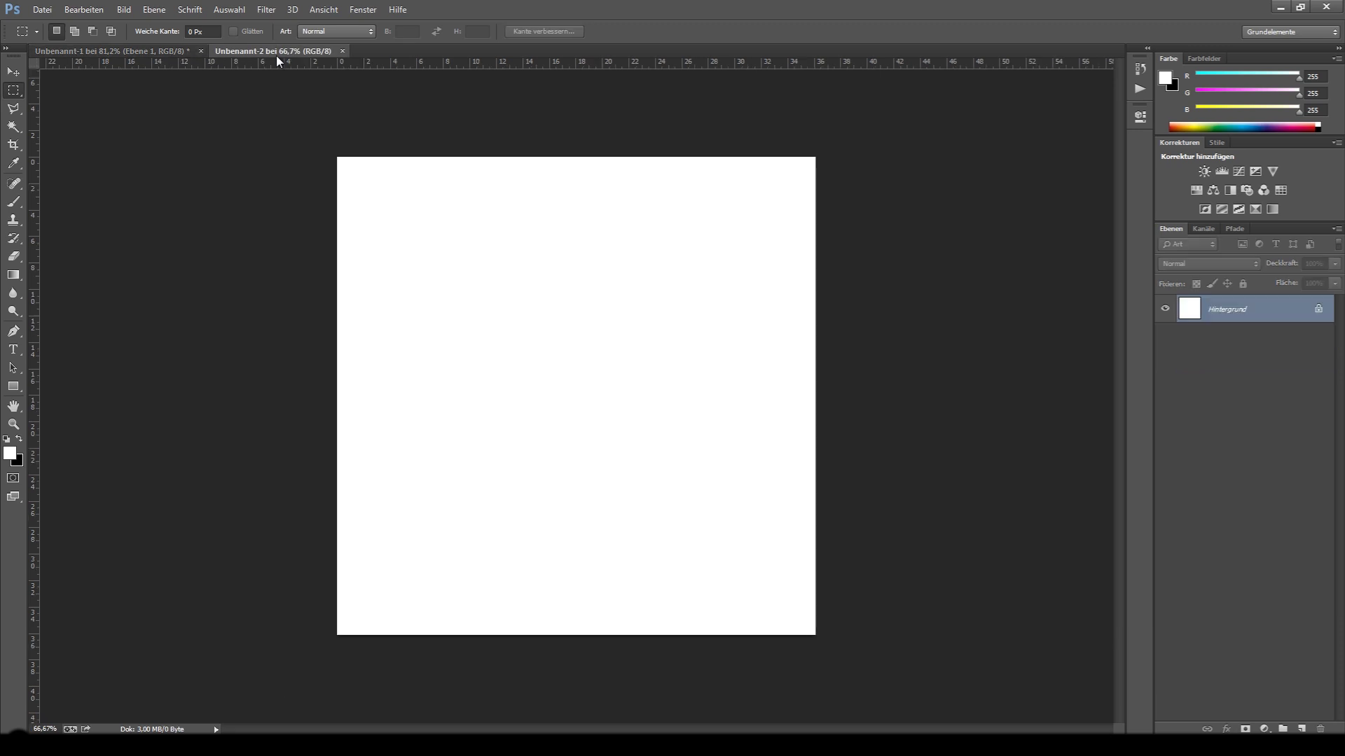
left_click(1202, 229)
left_click(1204, 329)
key("ctrl+a")
key("ctrl+v")
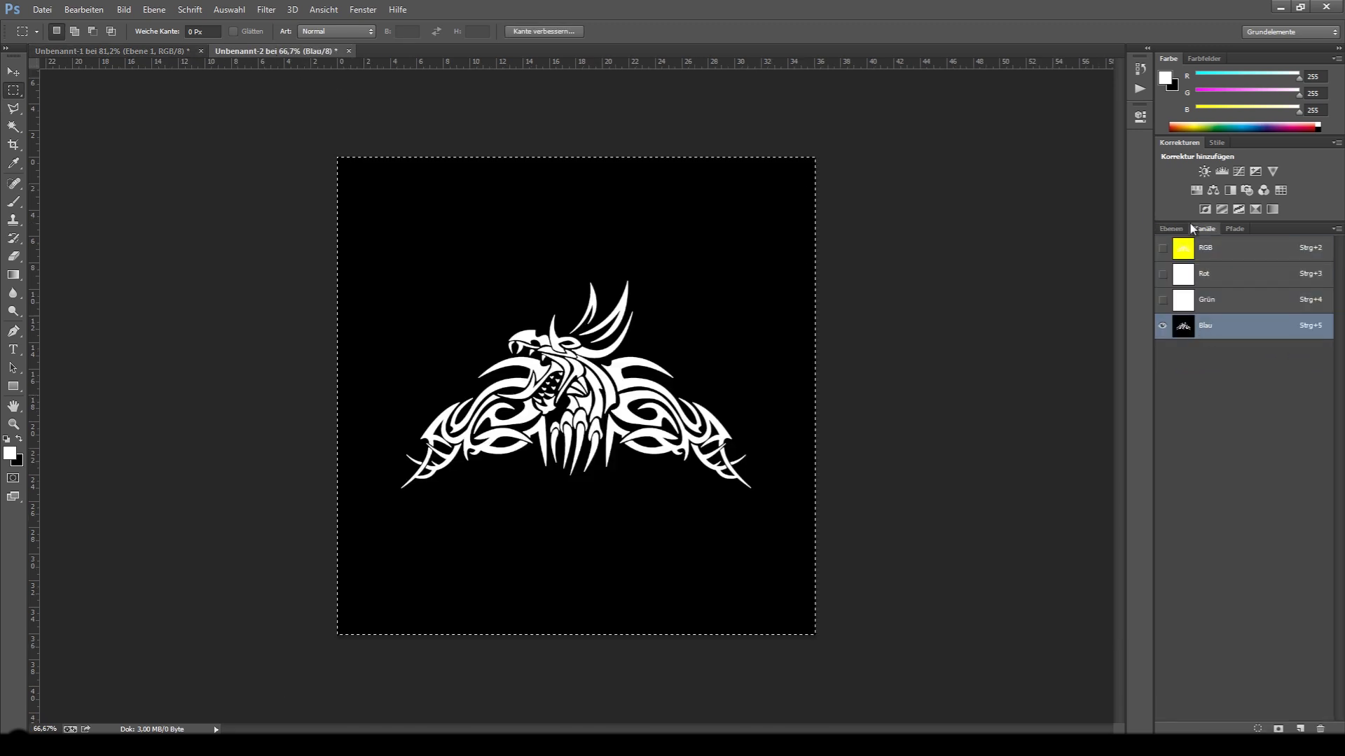
Copy the entire Ebene 1 kopieren layer from Unbenannt-1 into the Grün channel of Unbenannt-2.
left_click(1175, 229)
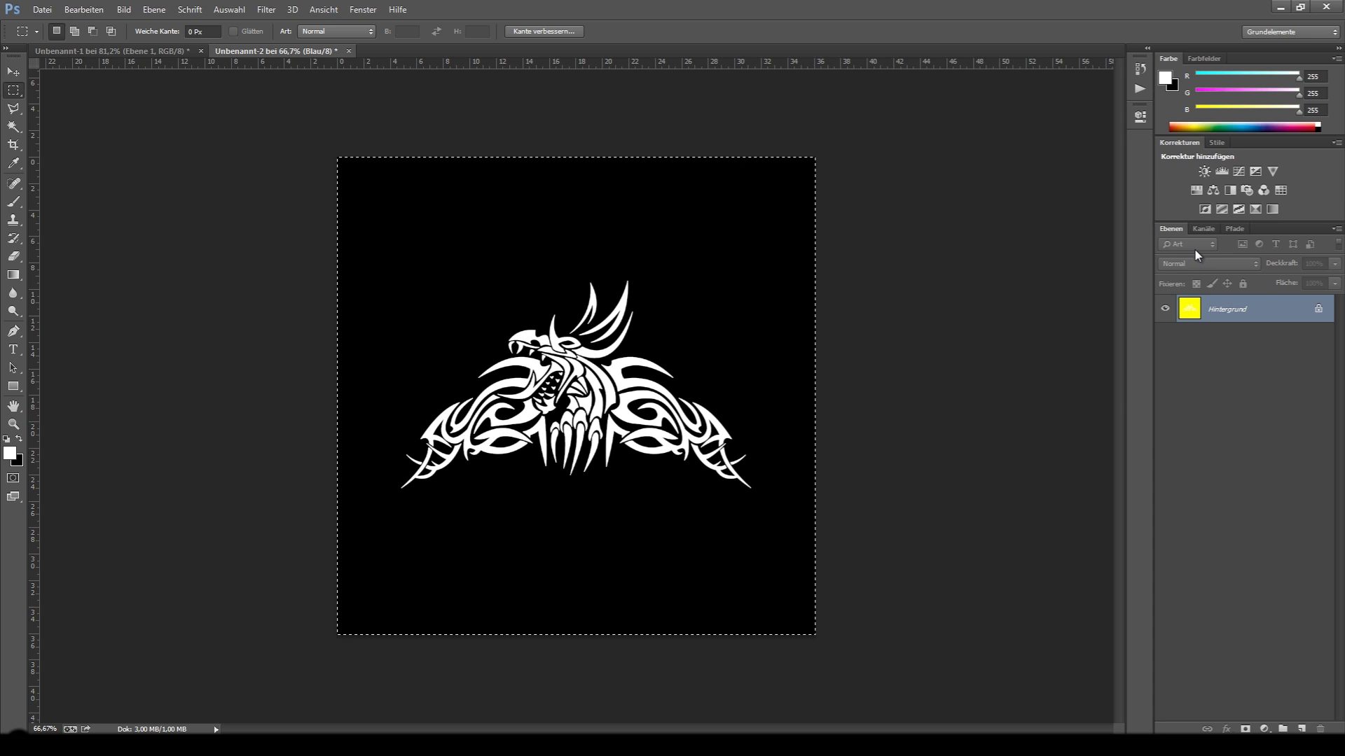
left_click(133, 51)
left_click(1197, 336)
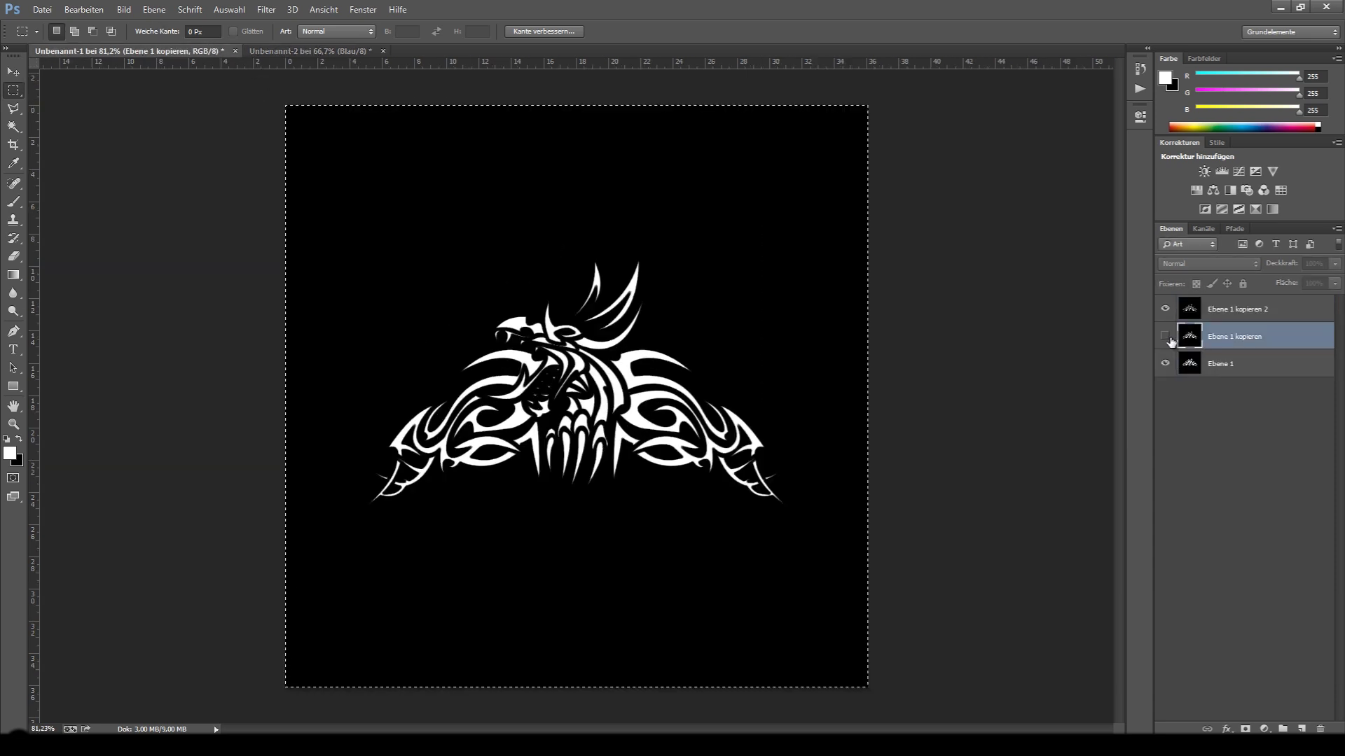
key("ctrl+d")
key("ctrl+a")
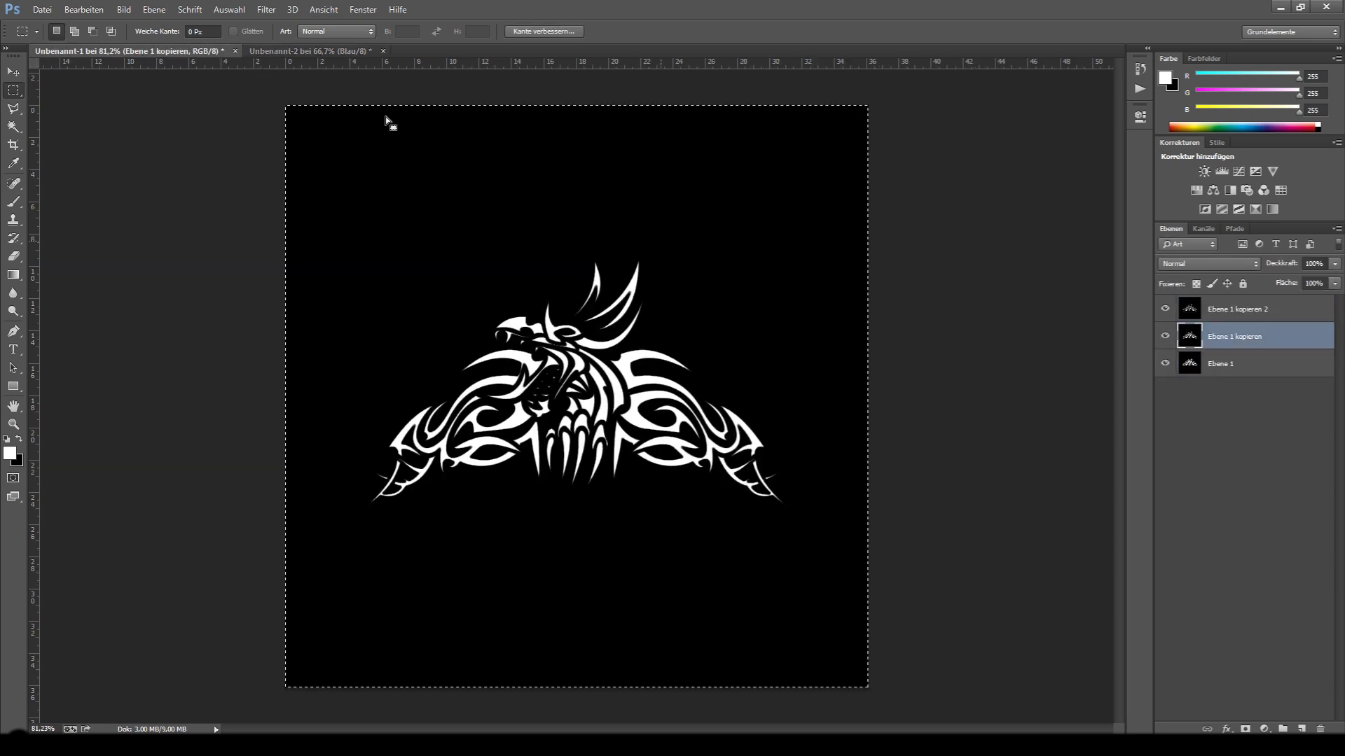
left_click(301, 50)
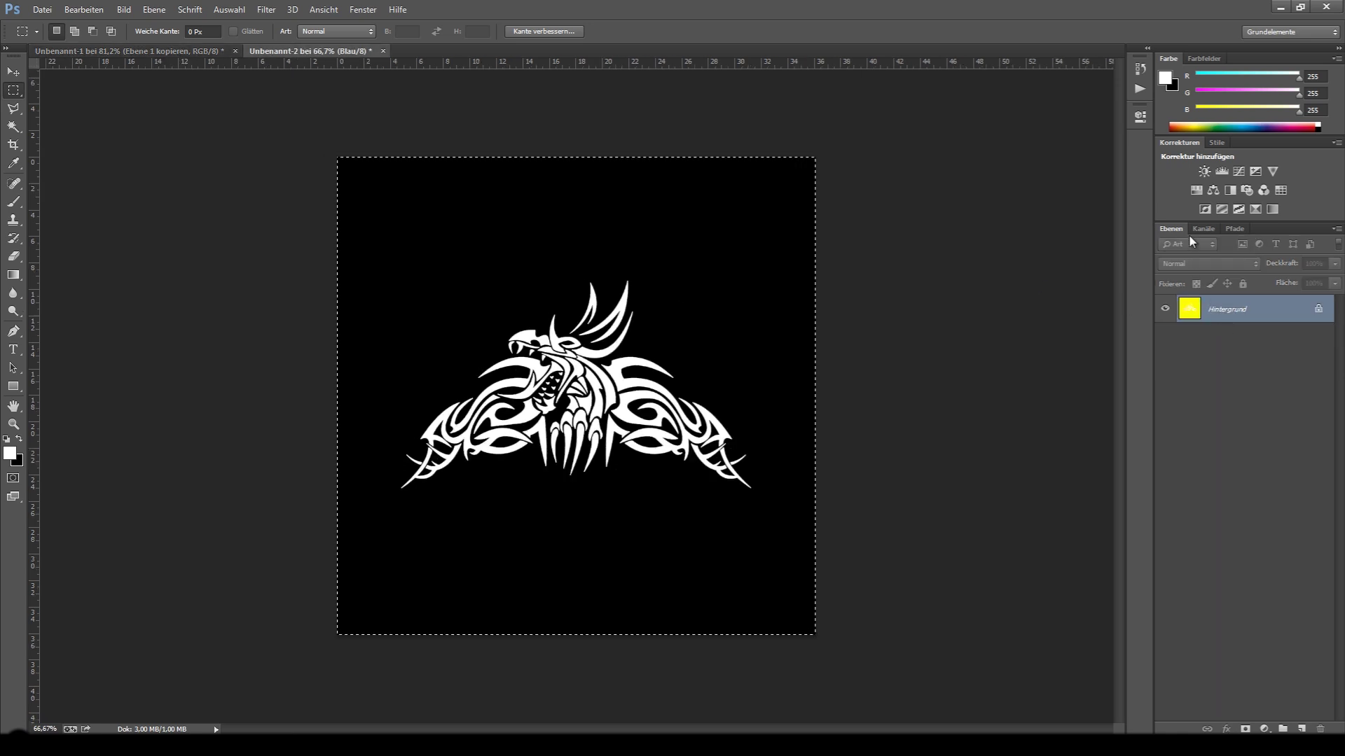
left_click(1202, 229)
left_click(1222, 299)
key("ctrl+v")
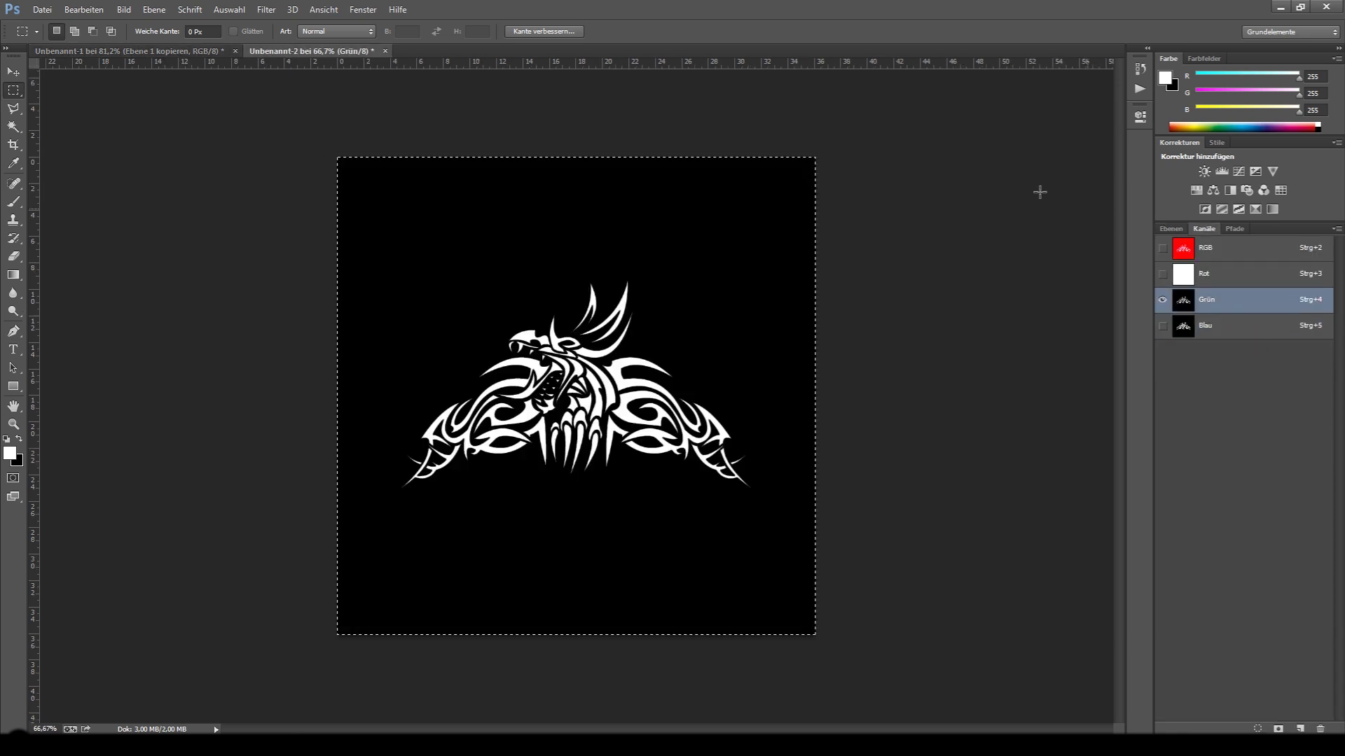
Copy Ebene 1 kopieren 2 into the Rot channel of Unbenannt-2, make all channels visible, and clear the selection.
left_click(121, 53)
left_click(1173, 230)
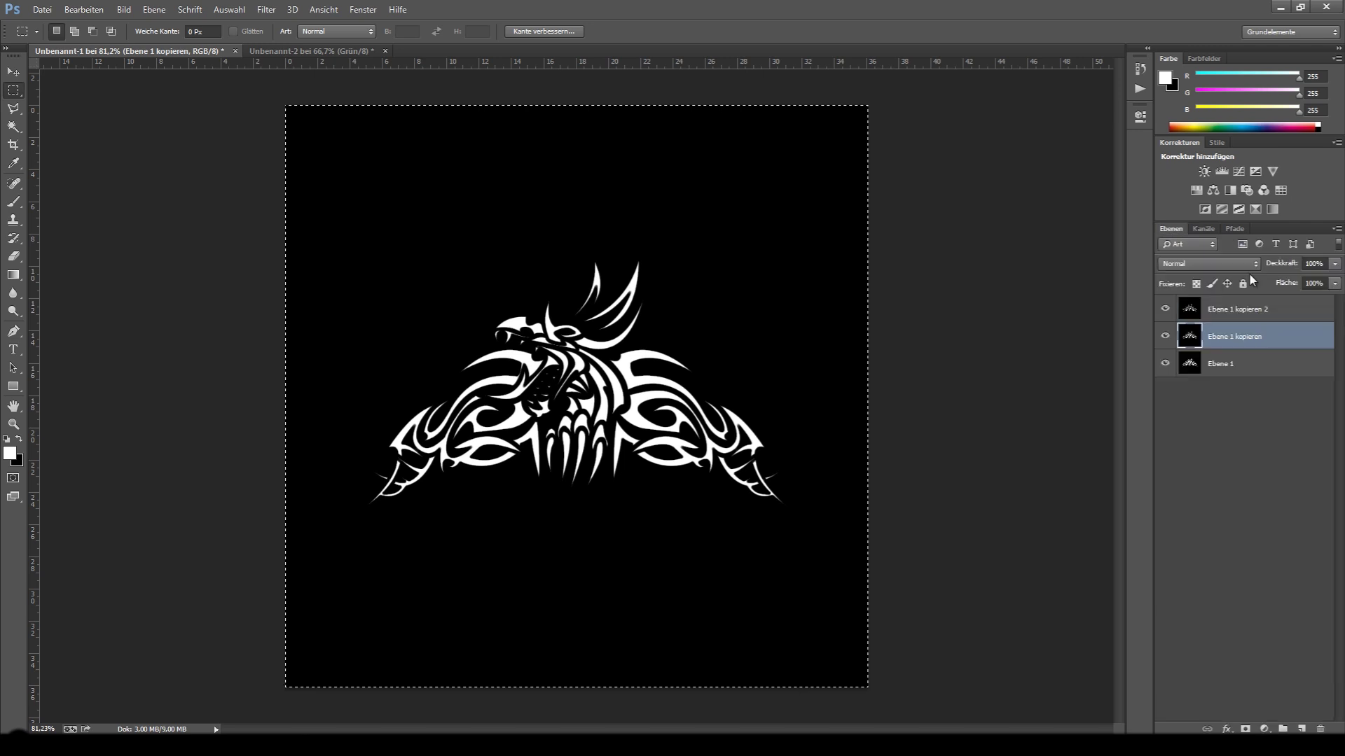
left_click(1217, 311)
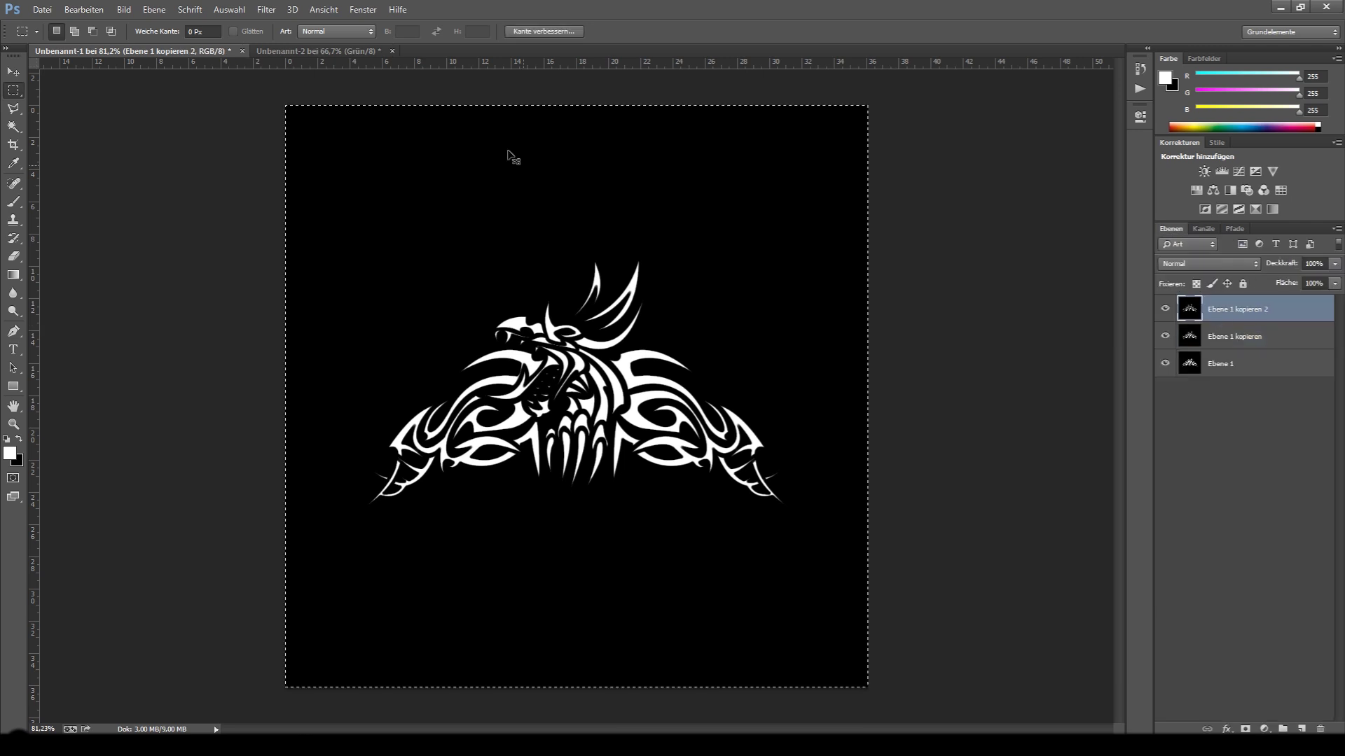
left_click(318, 51)
left_click(1203, 229)
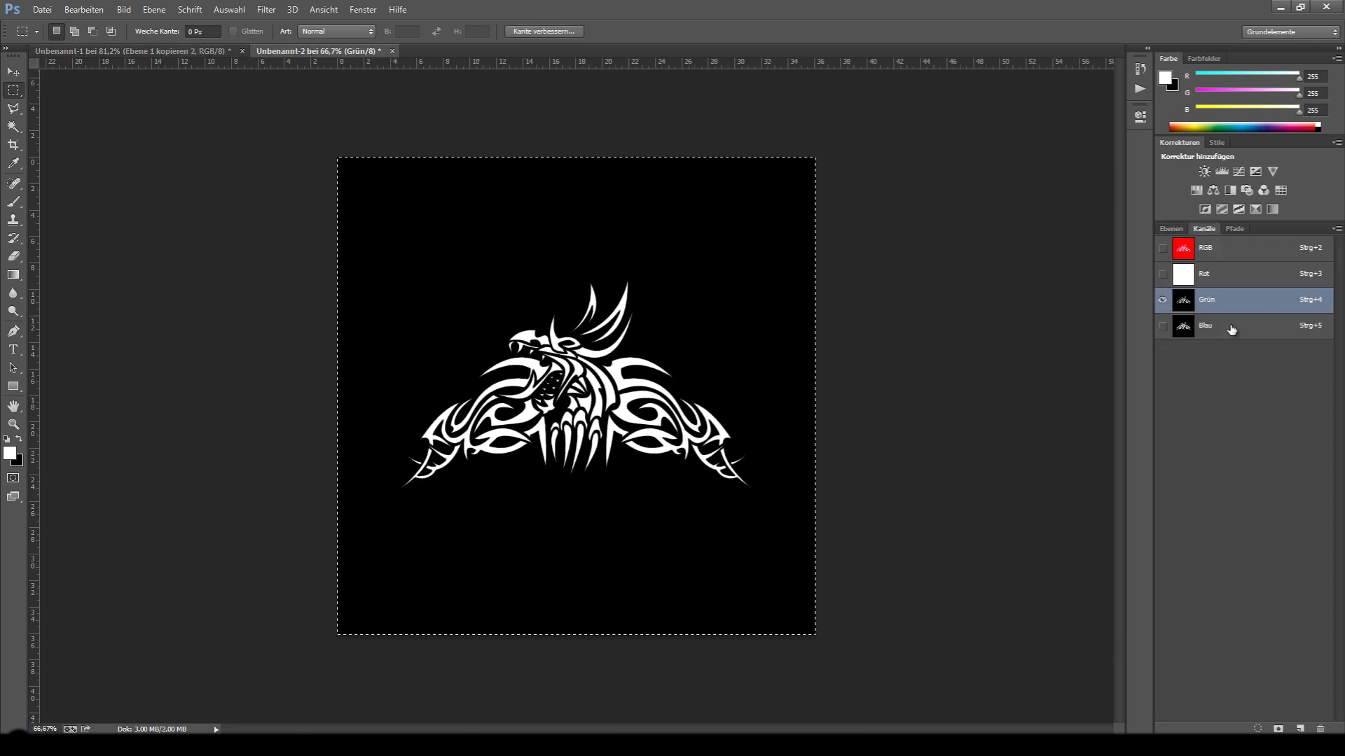
left_click(1174, 266)
left_click(1163, 248)
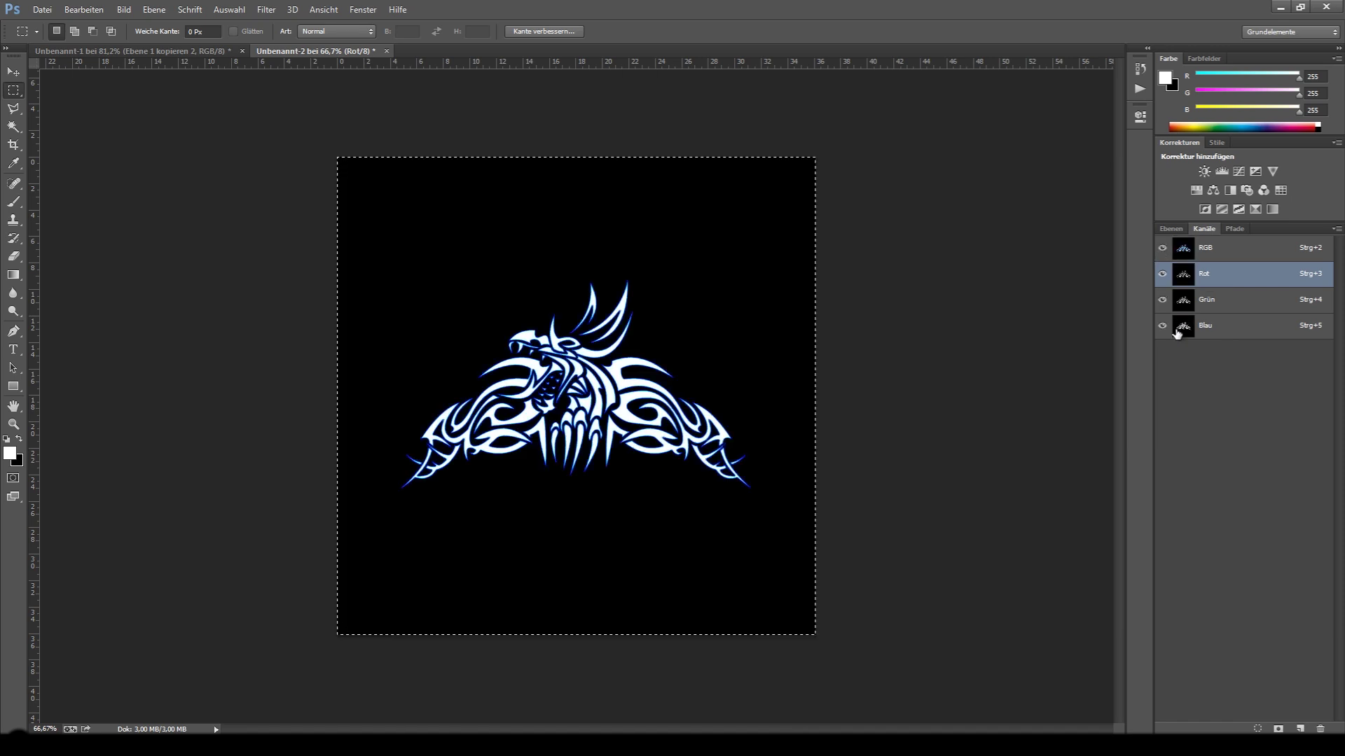
left_click(998, 367)
Examine the combined RGB dragon up close and compare it with the source layers in Unbenannt-1.
scroll(566, 410, "up", 2, "alt")
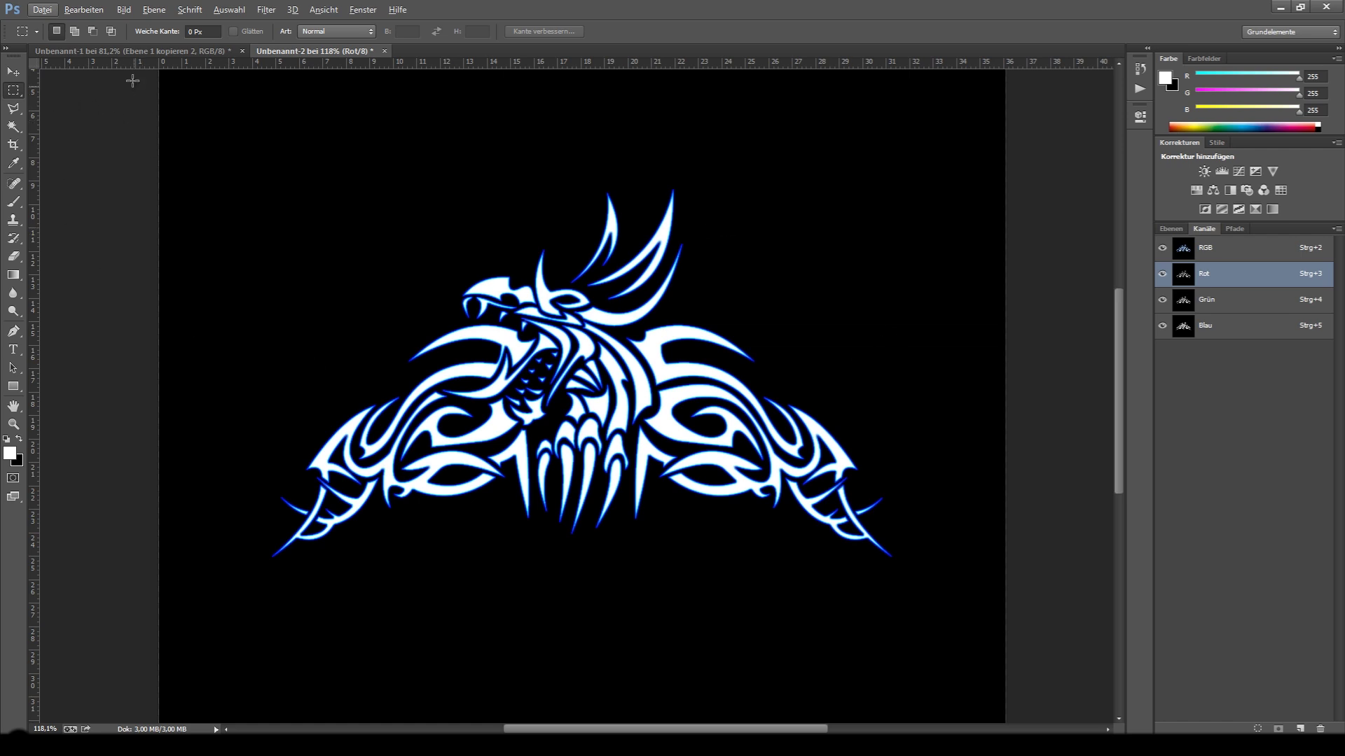
left_click(133, 50)
left_click(1170, 229)
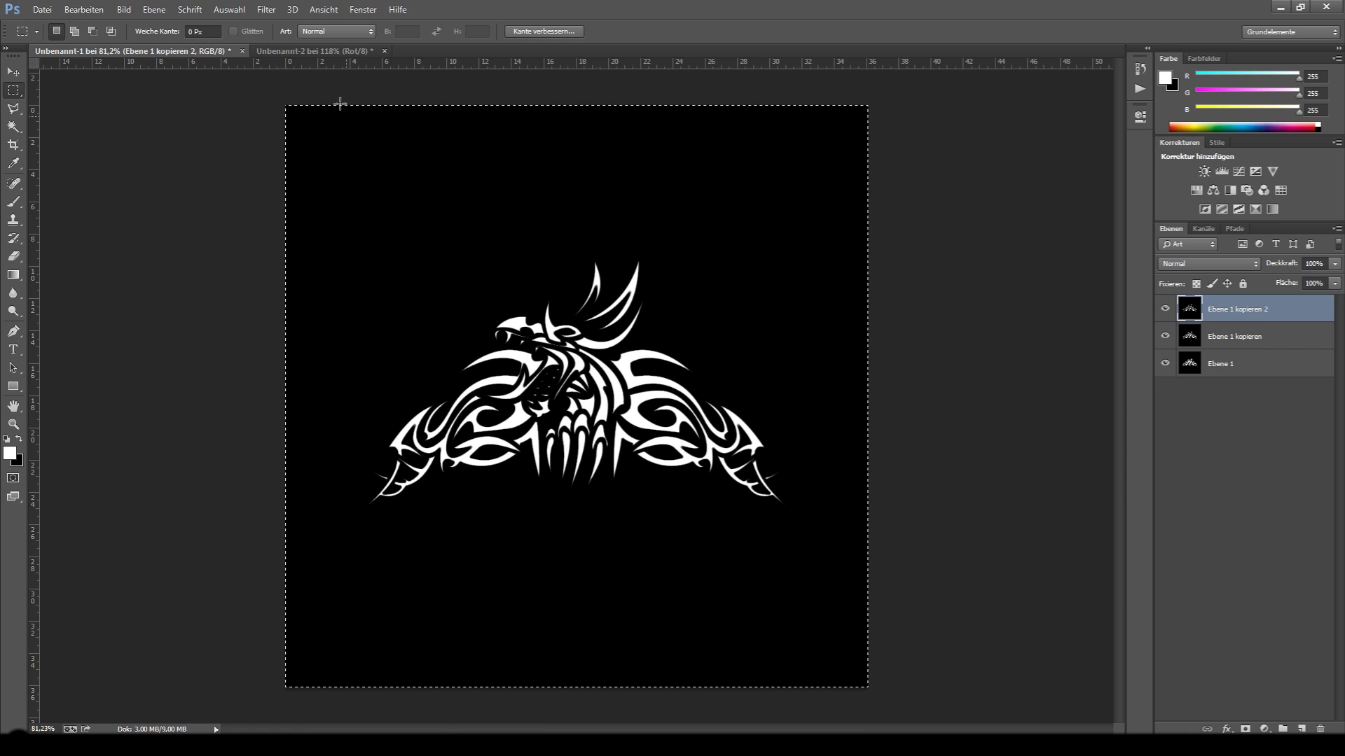
left_click(316, 51)
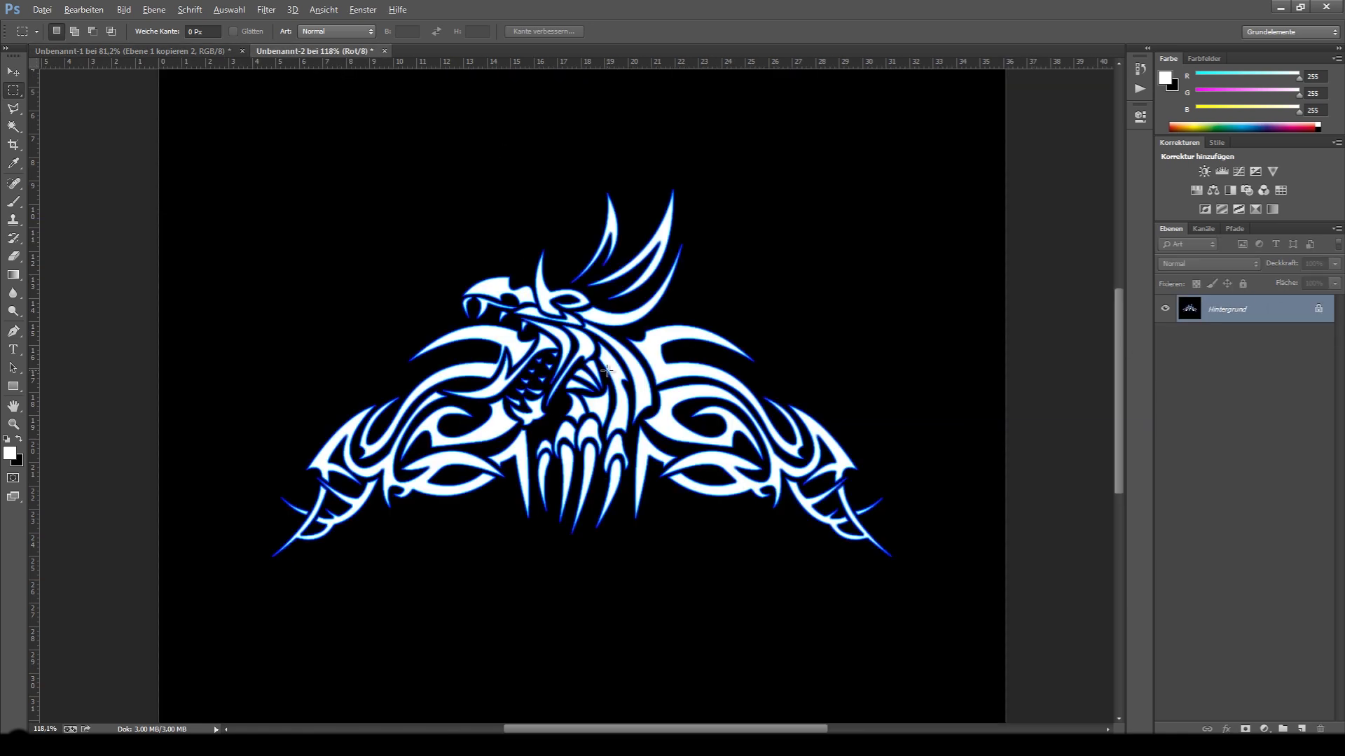
scroll(606, 371, "down", 2, "alt")
scroll(574, 387, "up", 1, "alt")
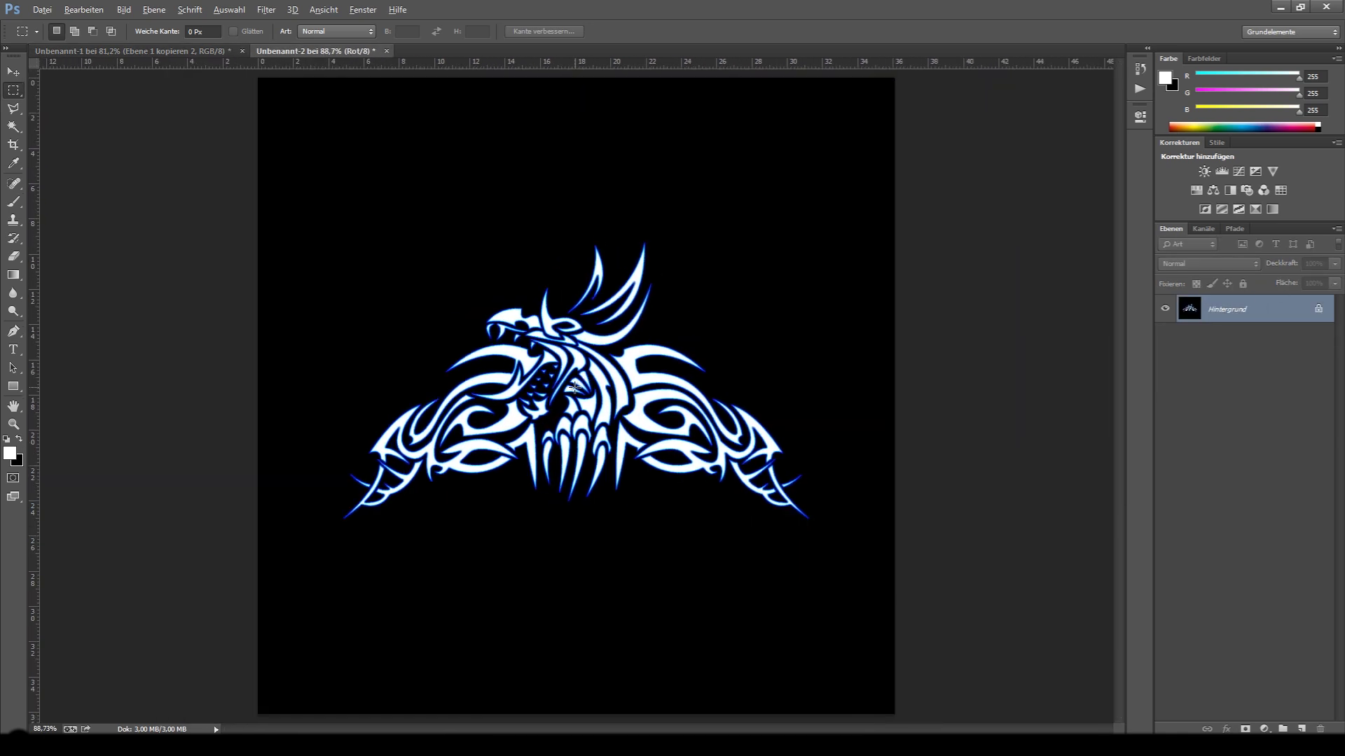
scroll(631, 358, "up", 2, "alt")
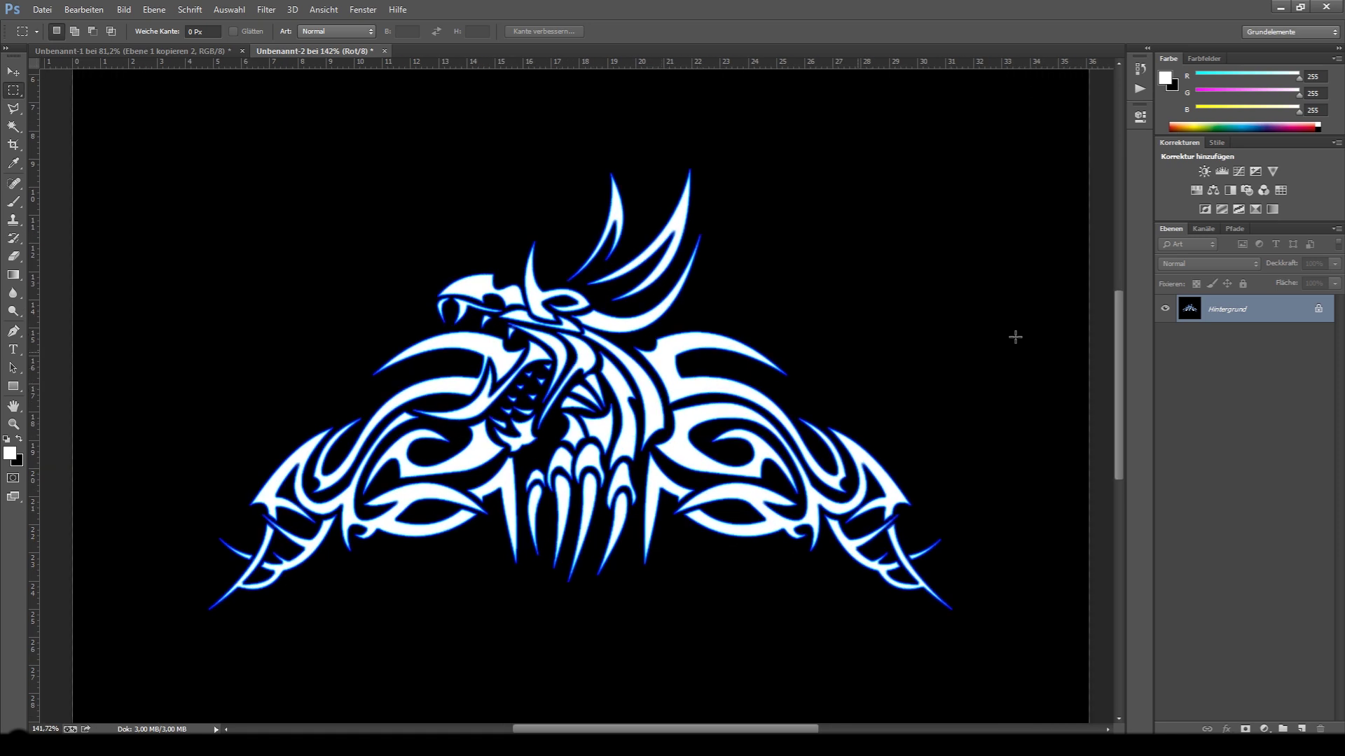
View the Blau, Grün and Rot channels individually, restore the RGB composite, and check the Clear Projection diagram in Windows-Fotoanzeige.
left_click(1202, 229)
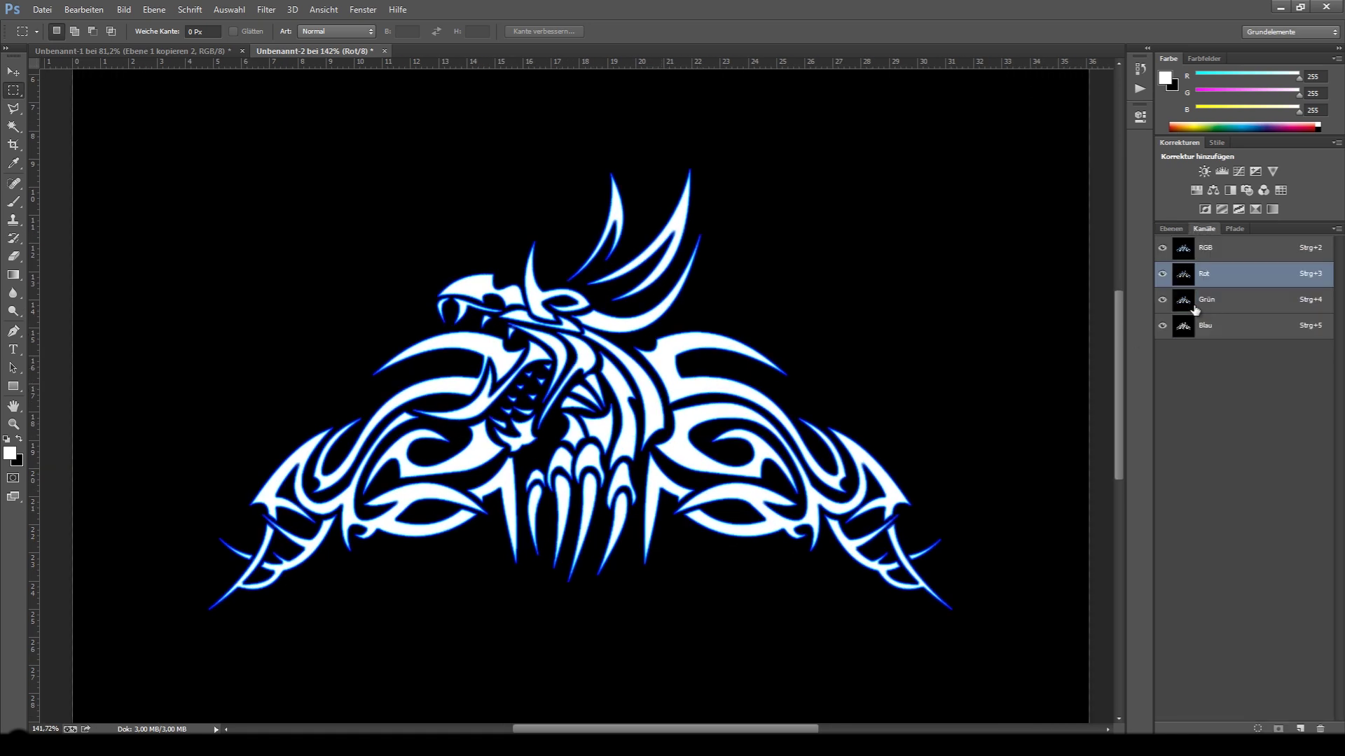
left_click(1161, 276)
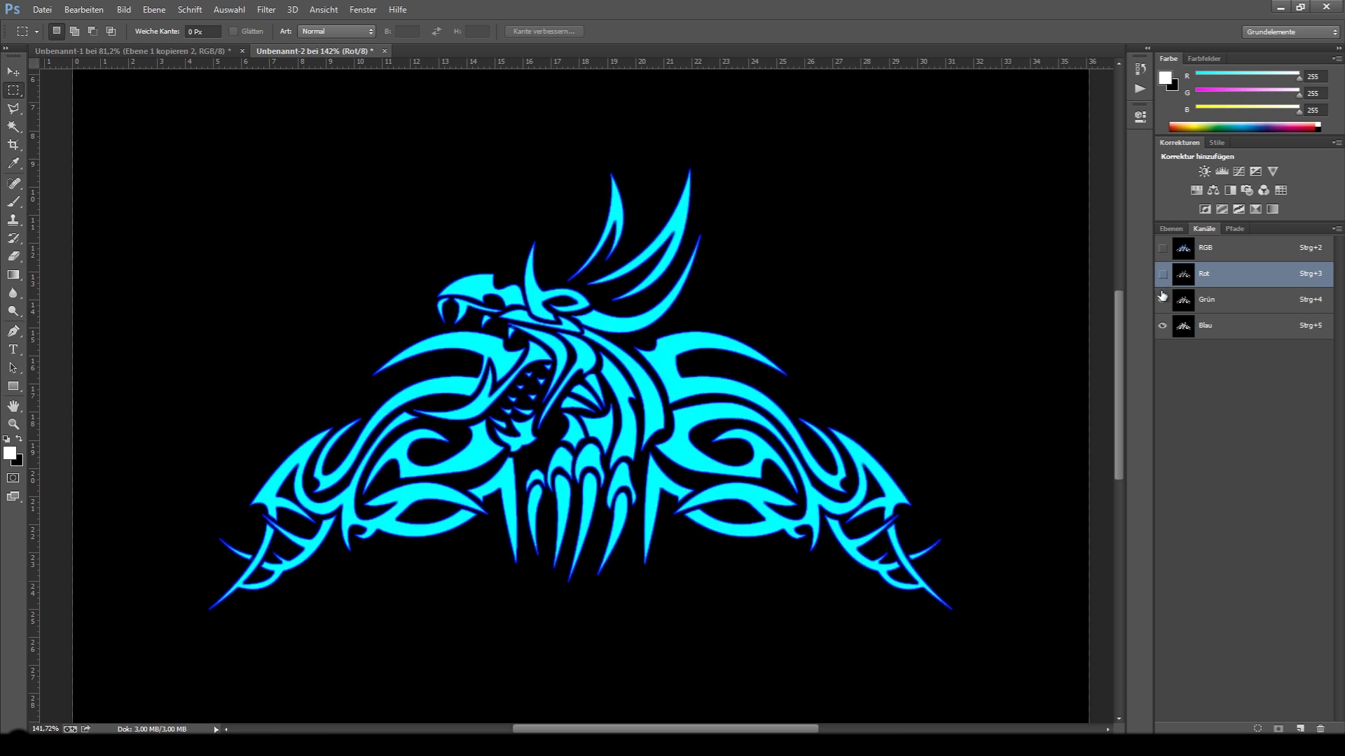
left_click(1163, 301)
left_click(1163, 301)
left_click(1163, 302)
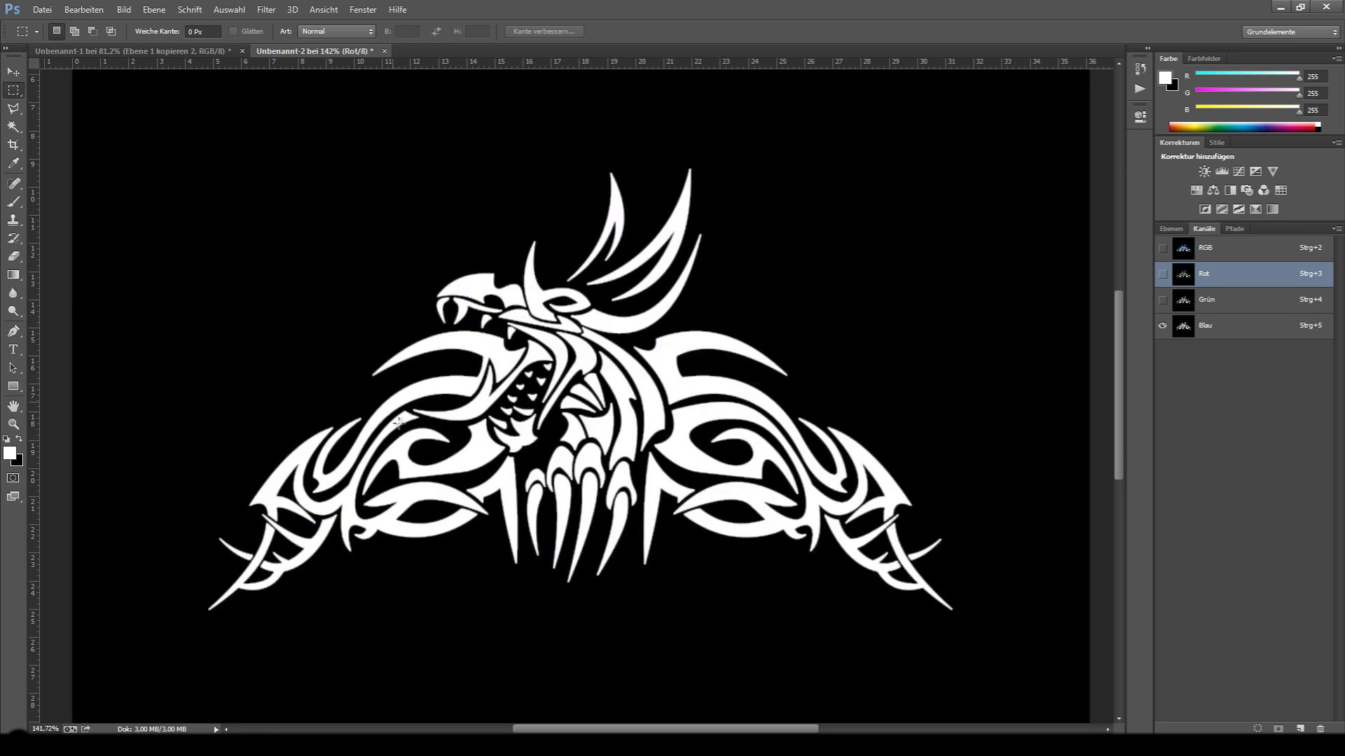
left_click(1162, 300)
left_click(1163, 327)
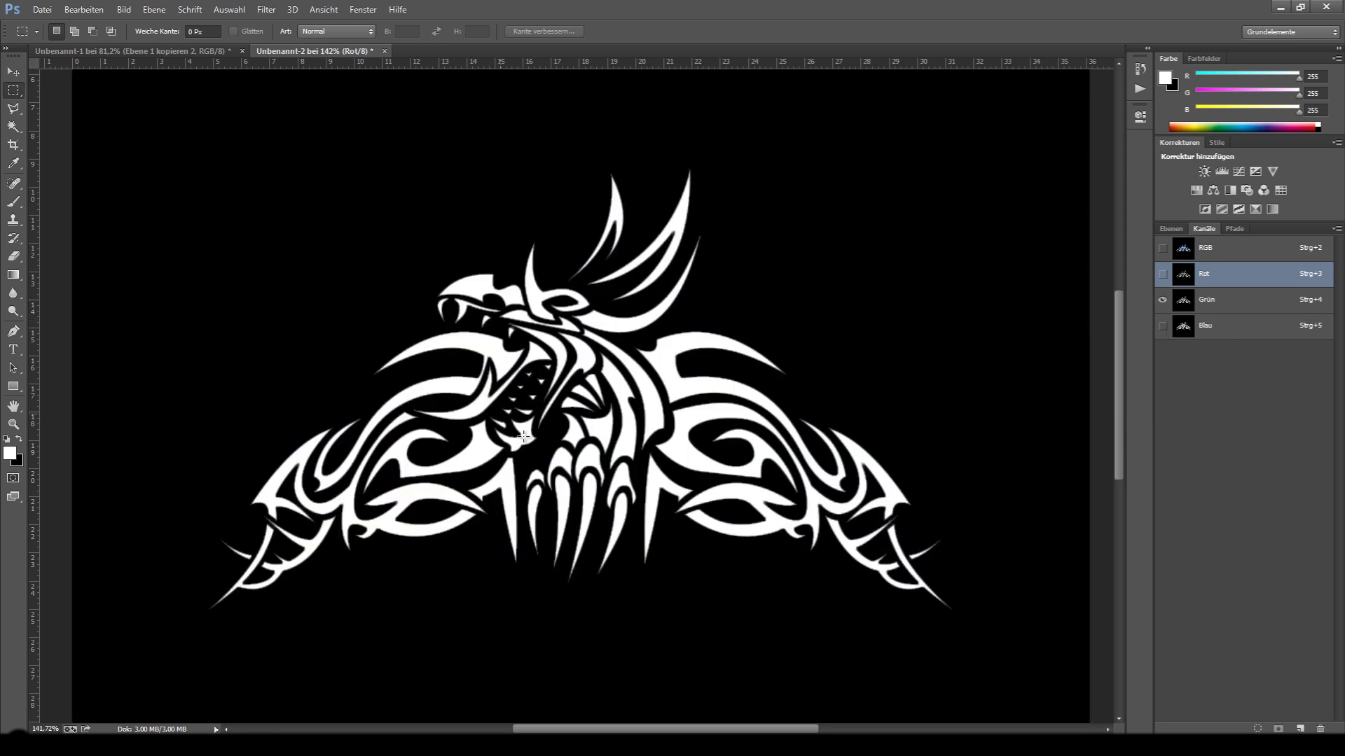
left_click(1163, 274)
left_click(1163, 300)
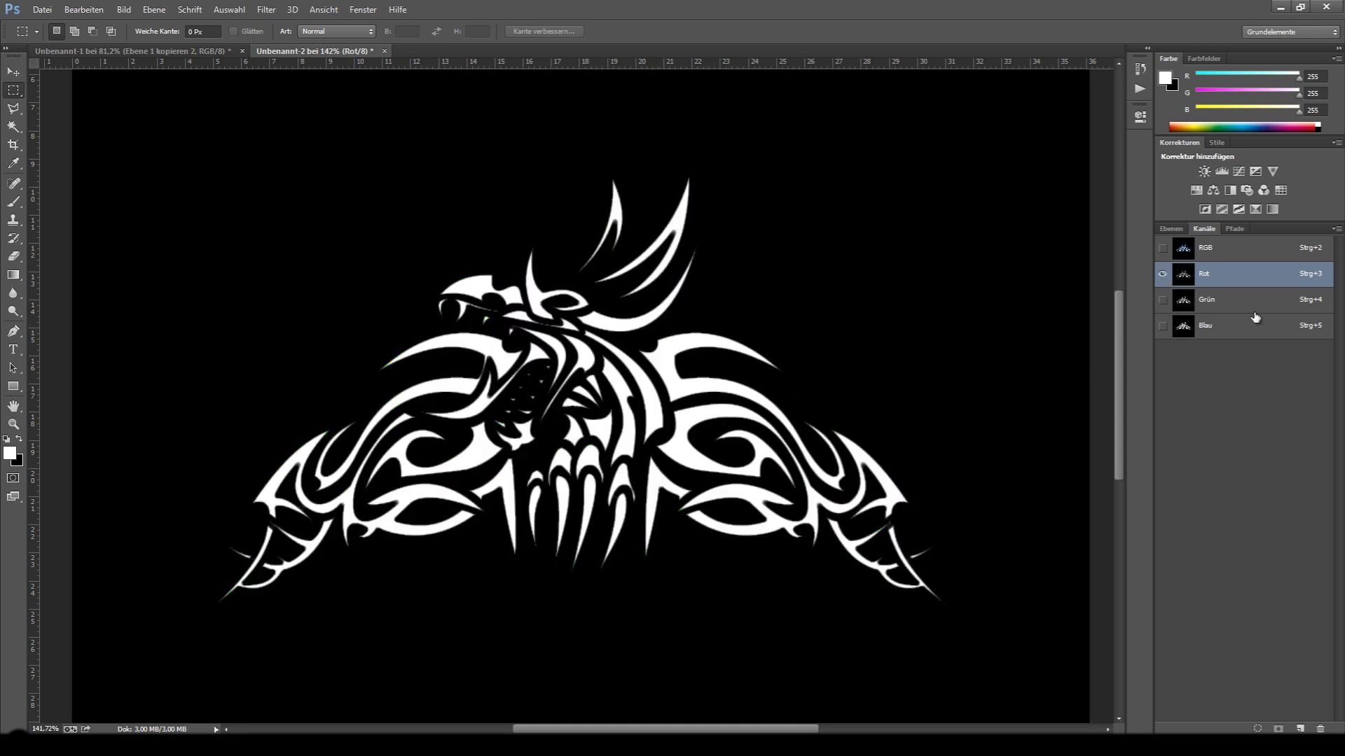
left_click(1163, 299)
left_click(1163, 248)
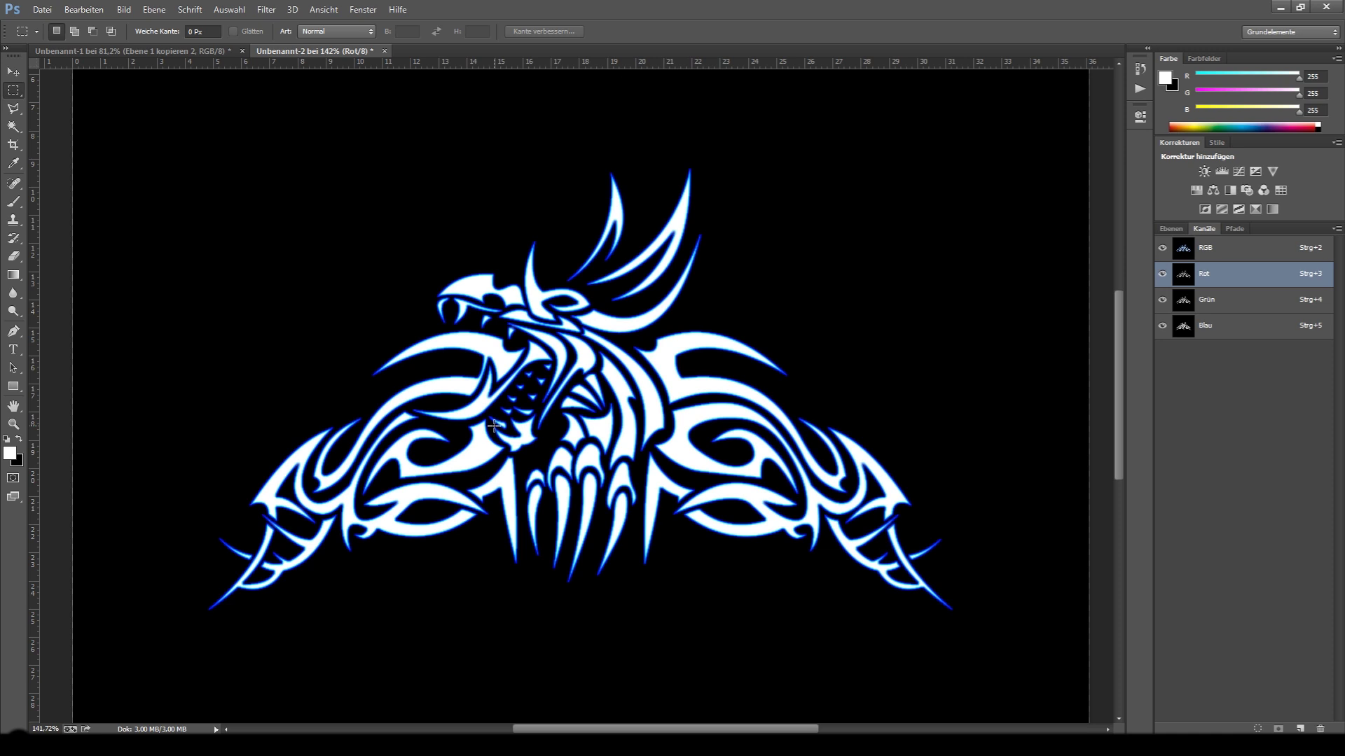
left_click(381, 684)
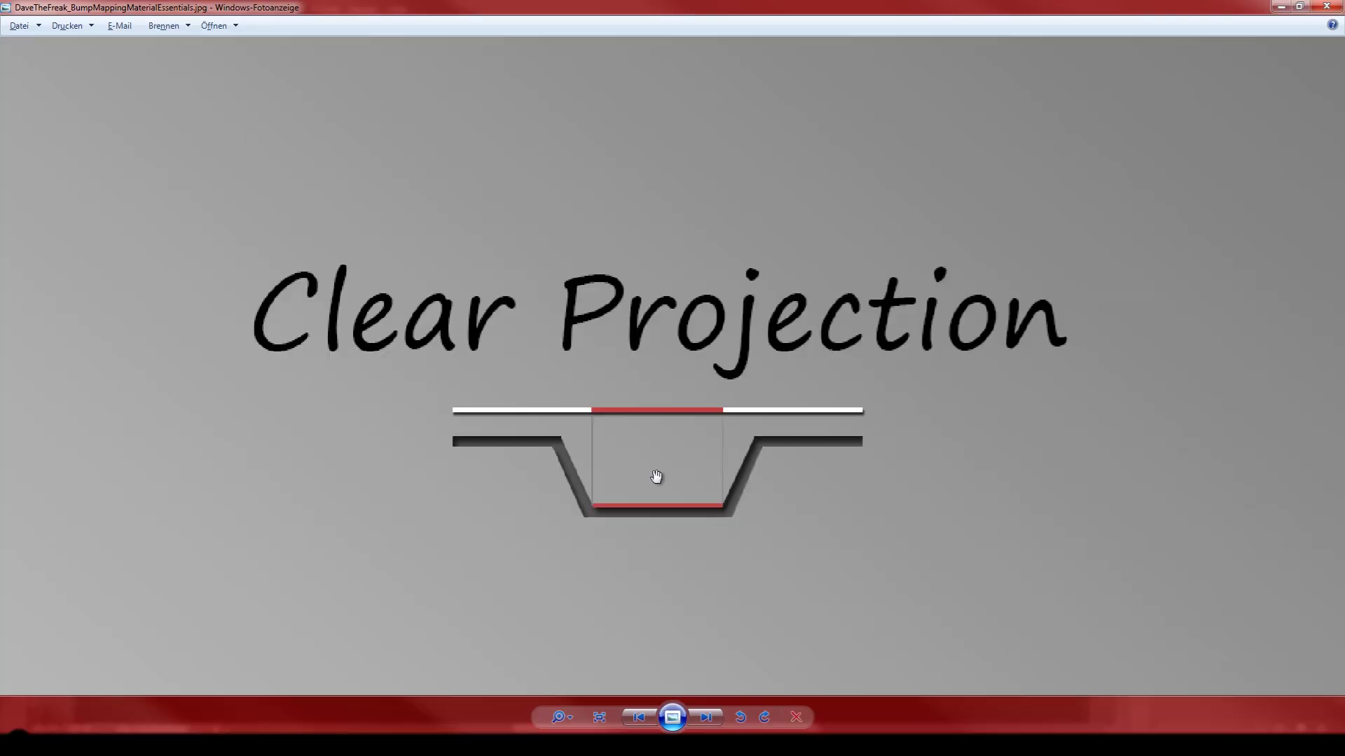
left_click(1281, 7)
Save the channel-packed document as the Targa file dragon_mask.tga in the BumpMapping folder, replacing the existing file.
left_click(42, 10)
left_click(91, 183)
left_click(152, 325)
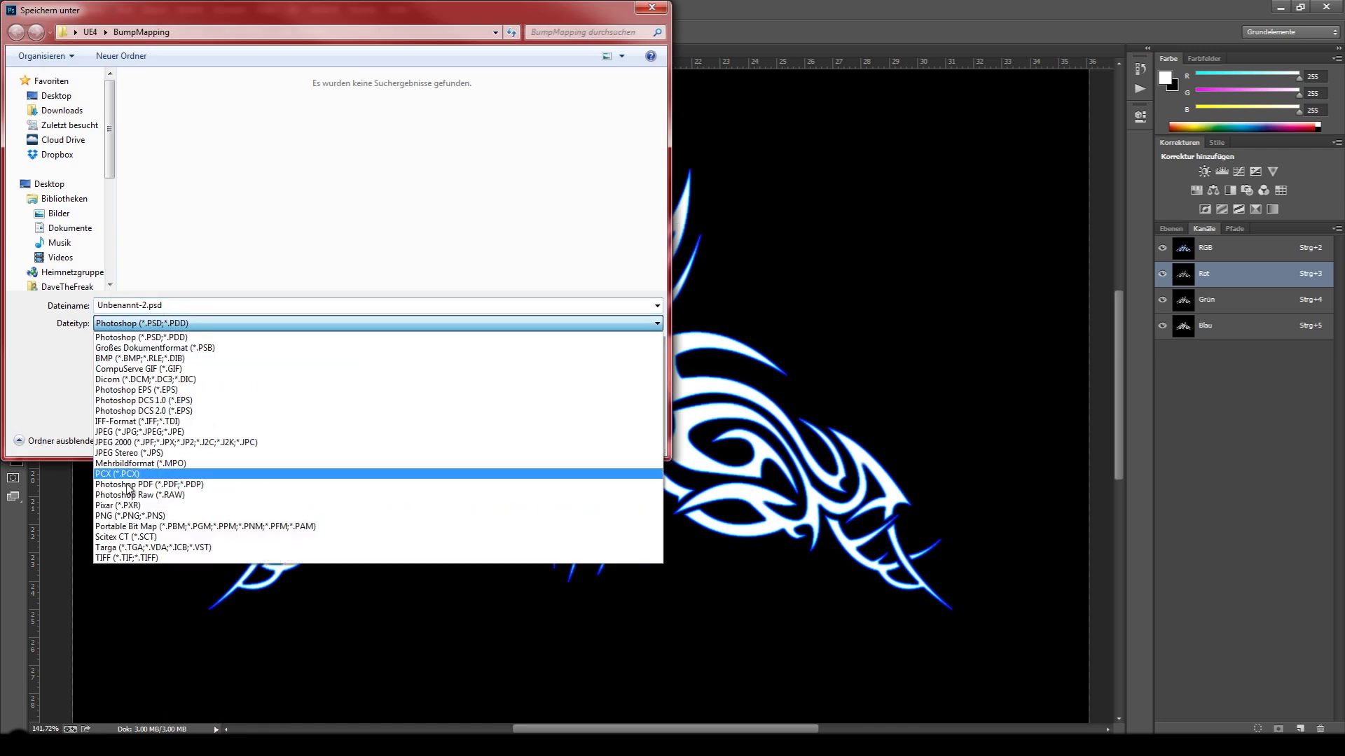
left_click(175, 548)
double_click(241, 108)
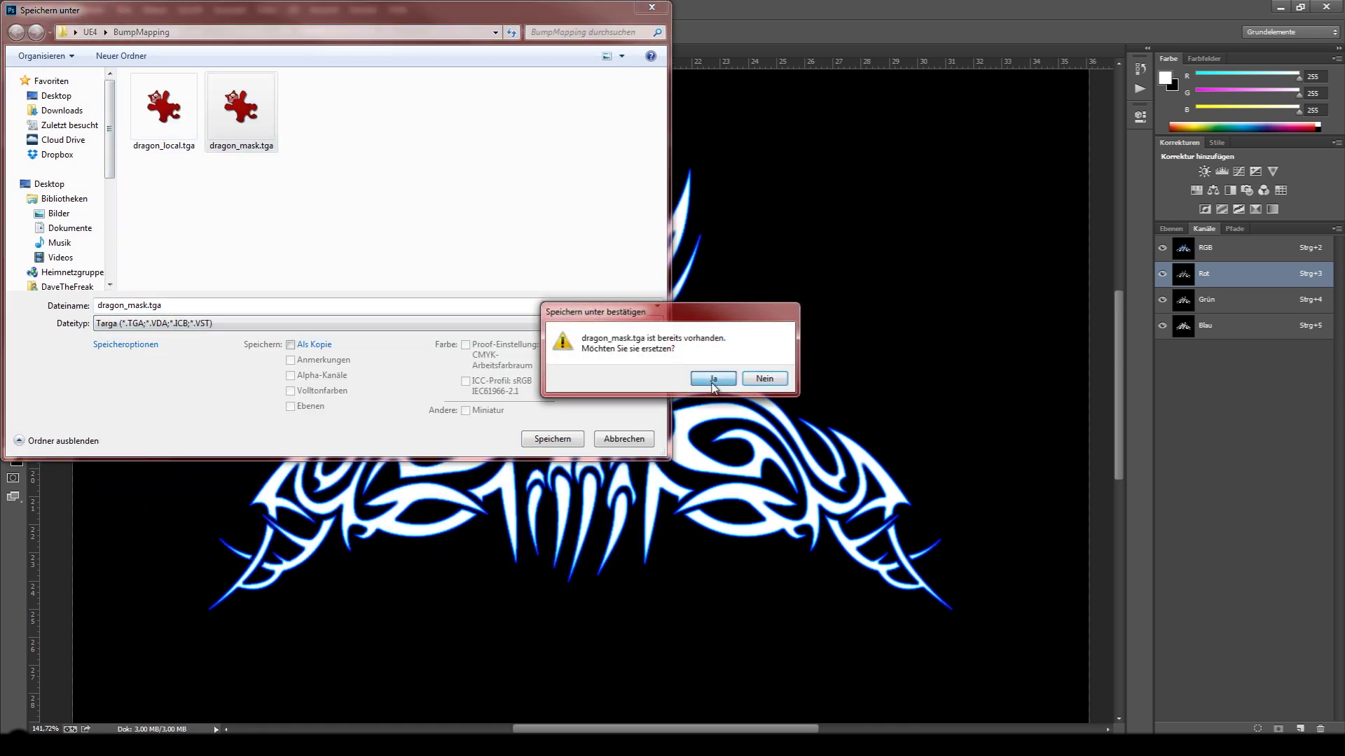
left_click(713, 379)
left_click(714, 245)
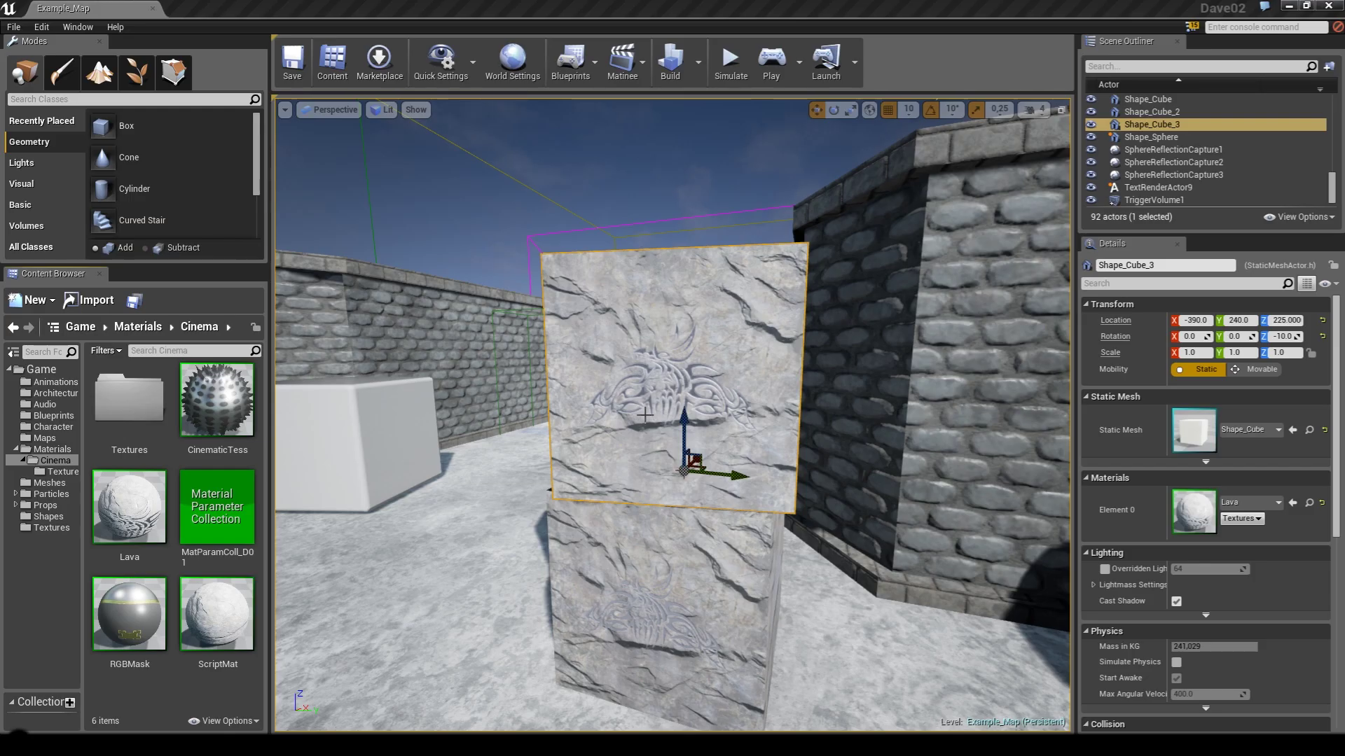
Switch to Unreal Engine and create a new material named DragonFX in the Materials/Cinema folder.
mouse_move(653, 414)
right_mouse_down()
mouse_move(628, 435)
mouse_move(657, 431)
right_mouse_up()
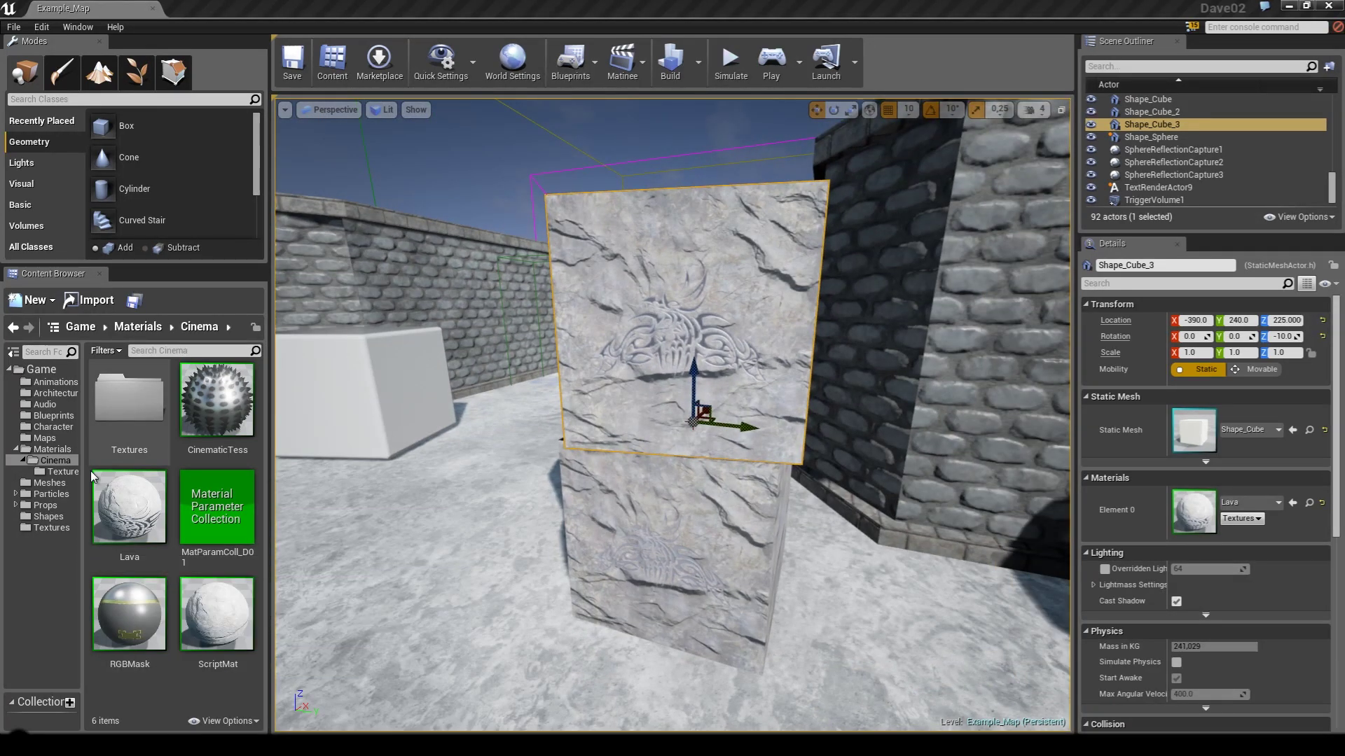
right_click(152, 700)
left_click(204, 558)
type("DragonFX")
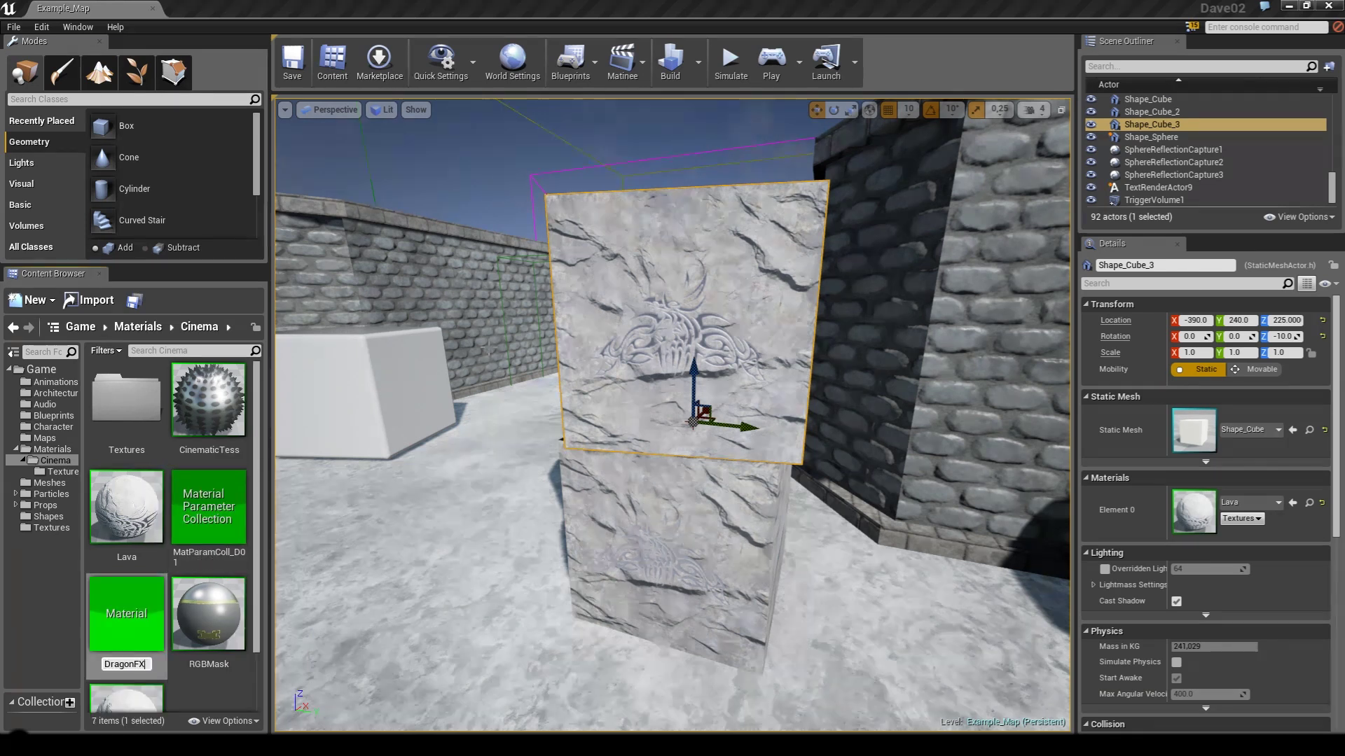
key("Return")
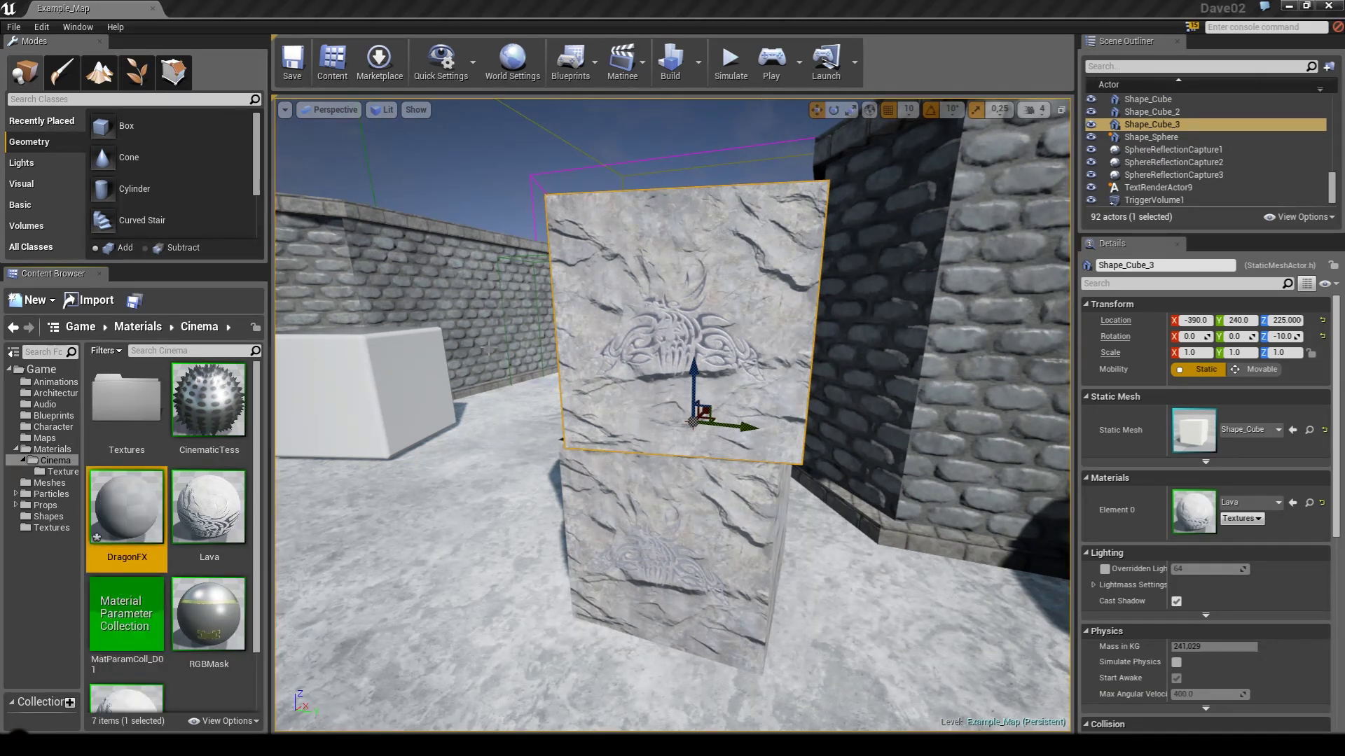
Import the dragon_local and dragon_mask textures from the BumpMapping folder into the Cinema Textures folder, and select dragon_mask.
left_click(61, 472)
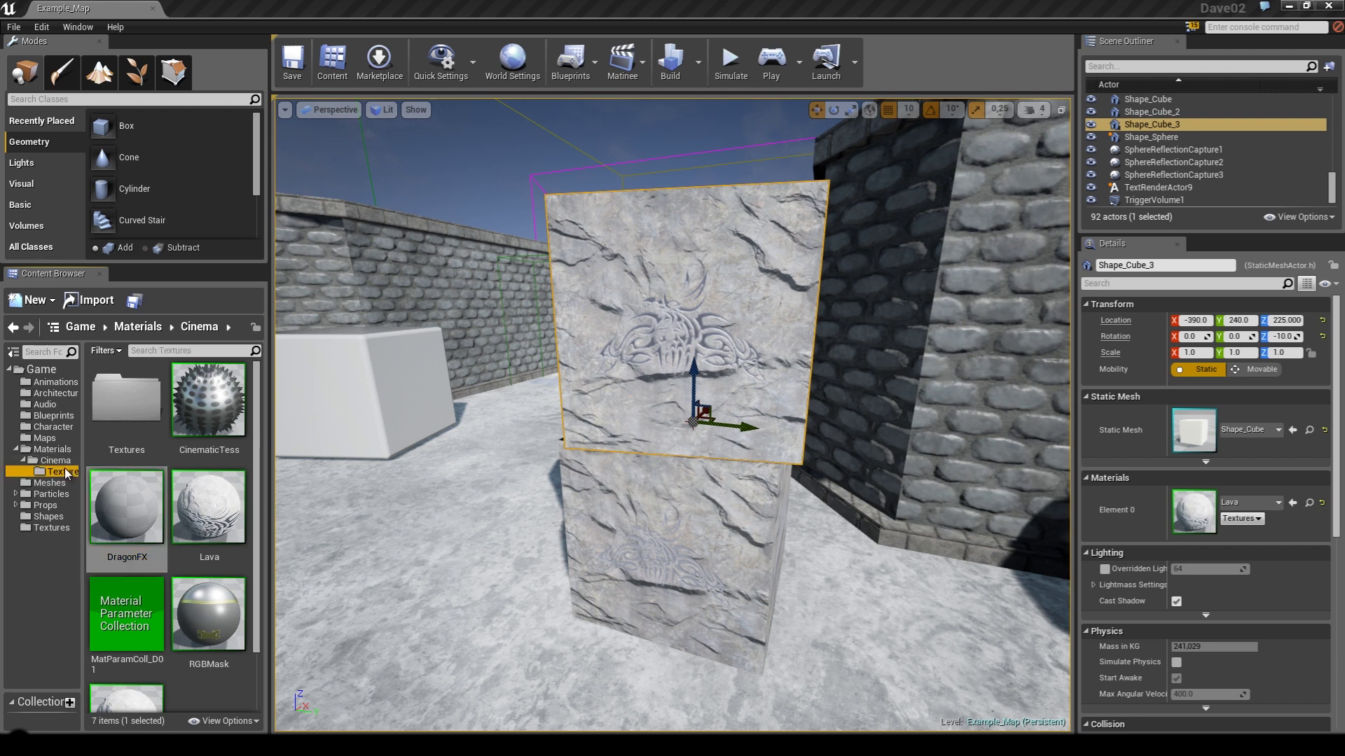
left_click(315, 745)
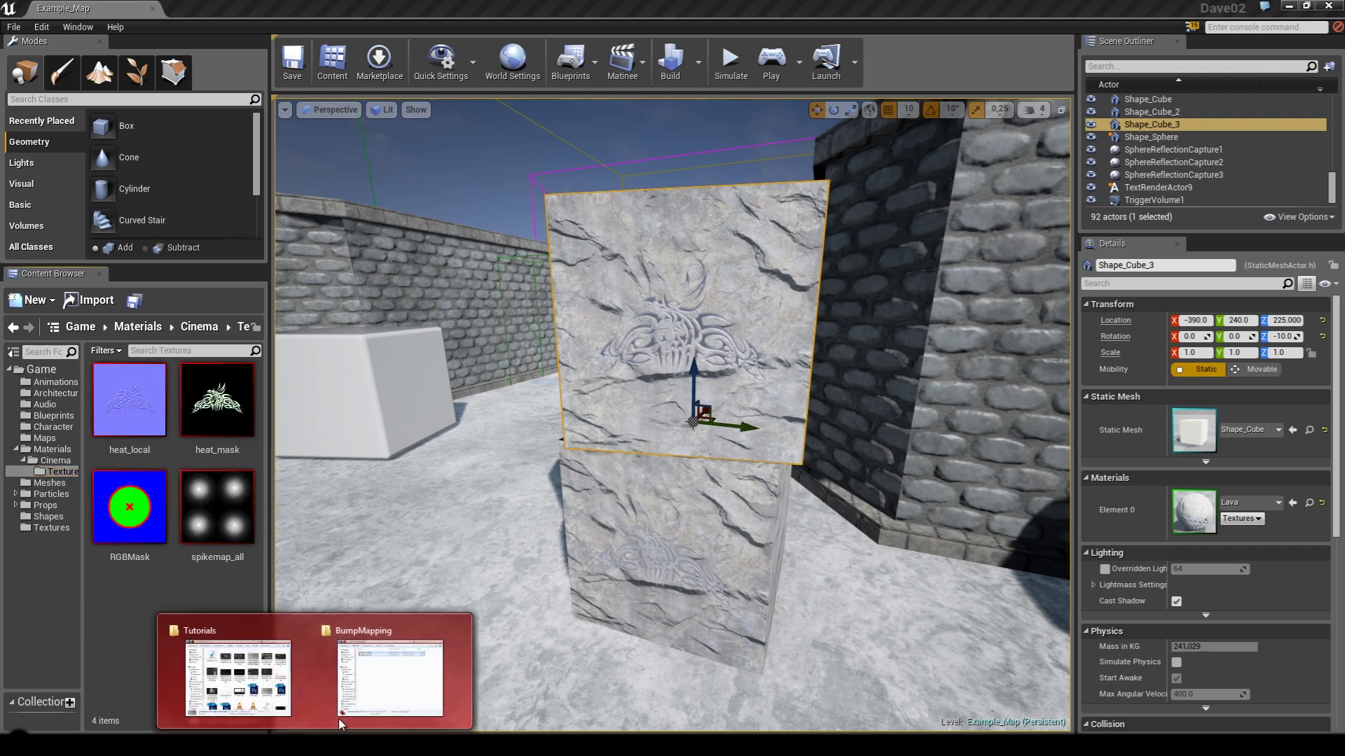
left_click(394, 682)
left_click_drag(573, 282, 125, 614)
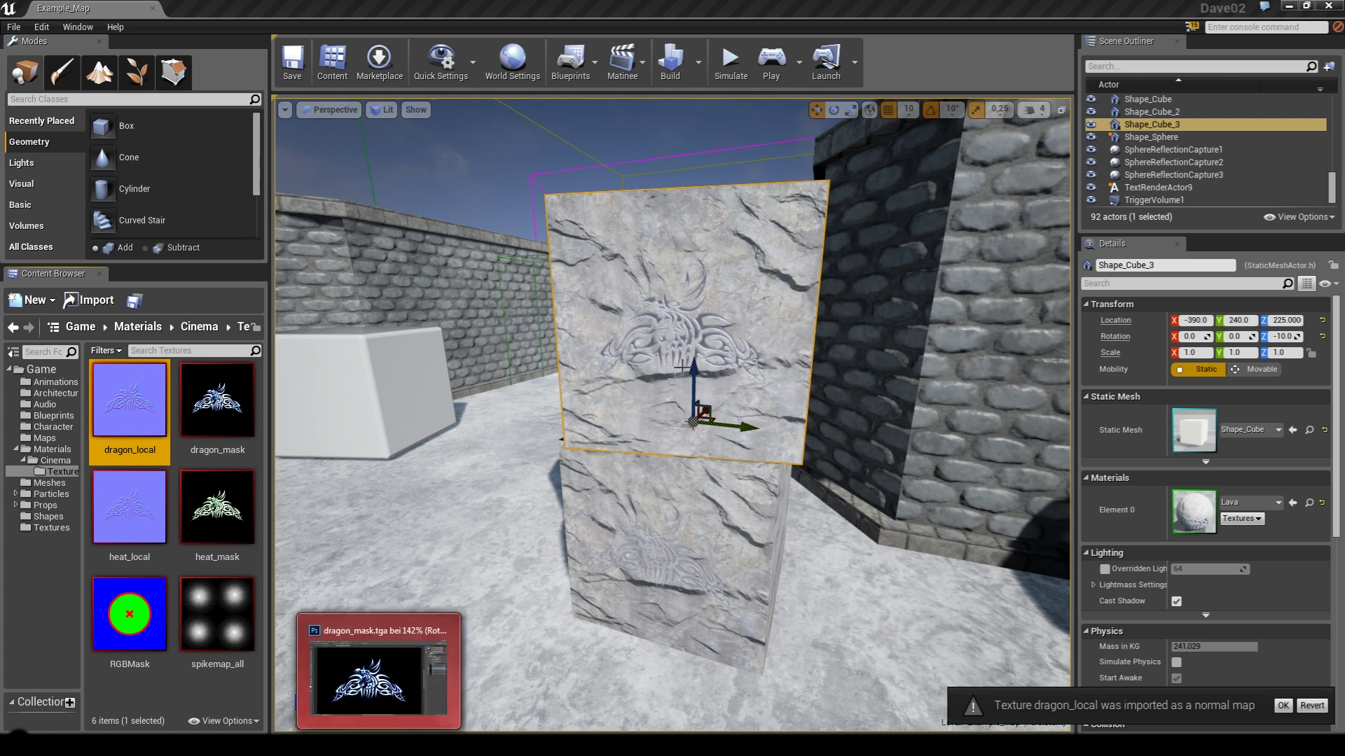
left_click(209, 400)
right_click_drag(673, 381, 667, 403)
key("w")
key("s")
key("w")
key("s")
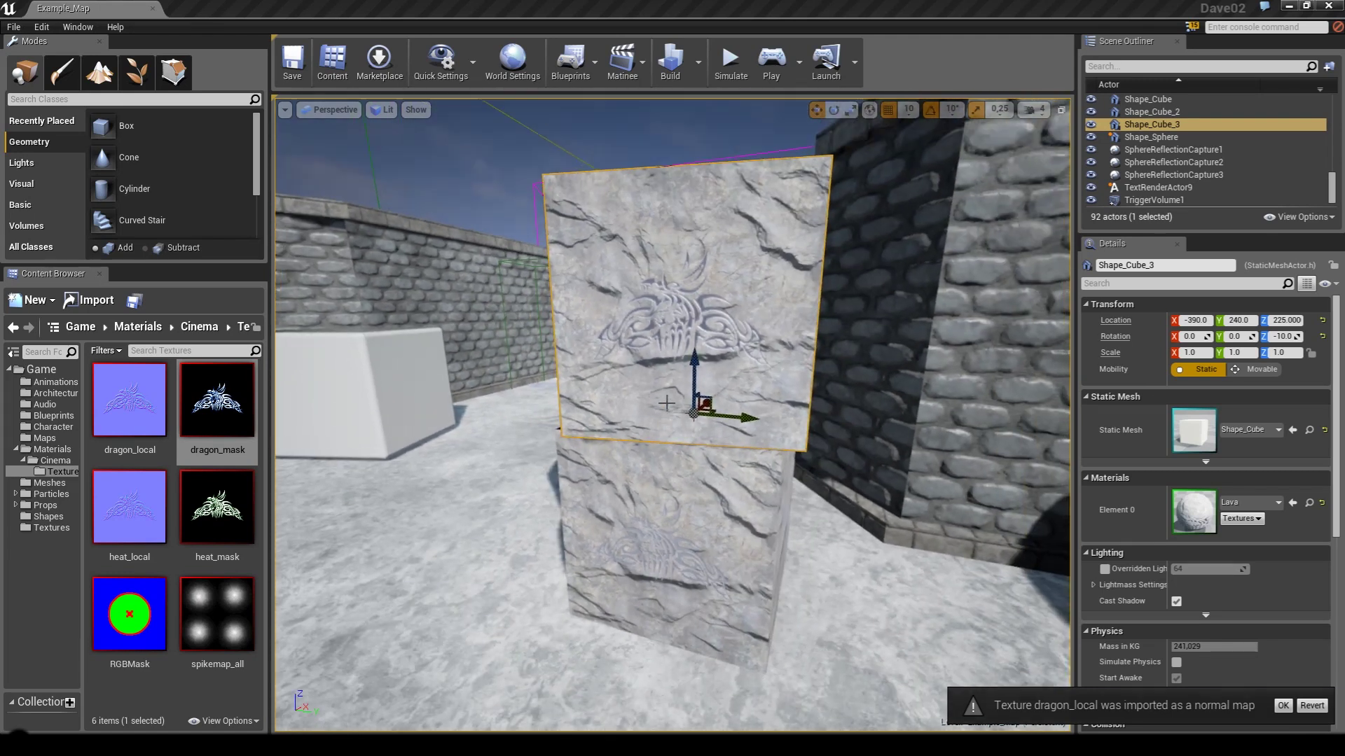
Open the DragonFX material for editing and fit its window beside the Content Browser so both stay visible.
left_click(55, 460)
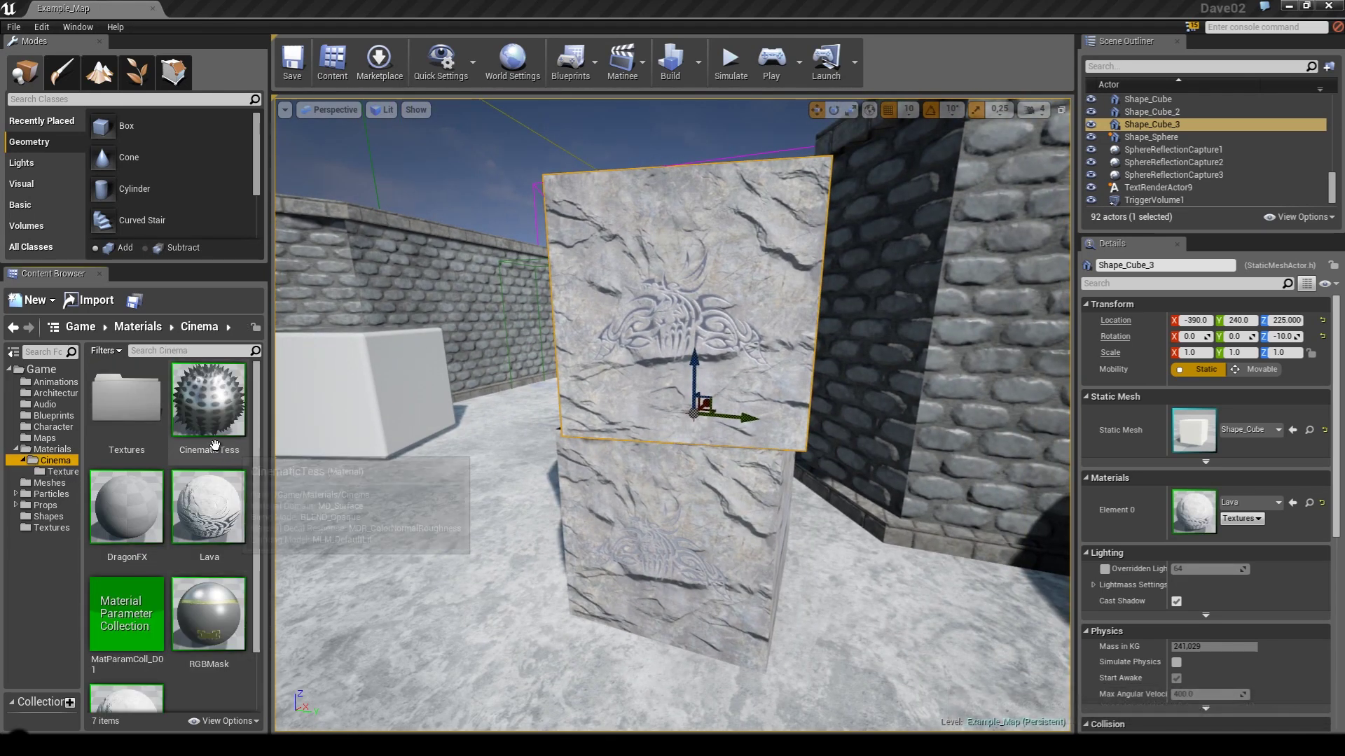
double_click(126, 512)
left_click_drag(630, 55, 1344, 140)
left_click_drag(674, 132, 295, 133)
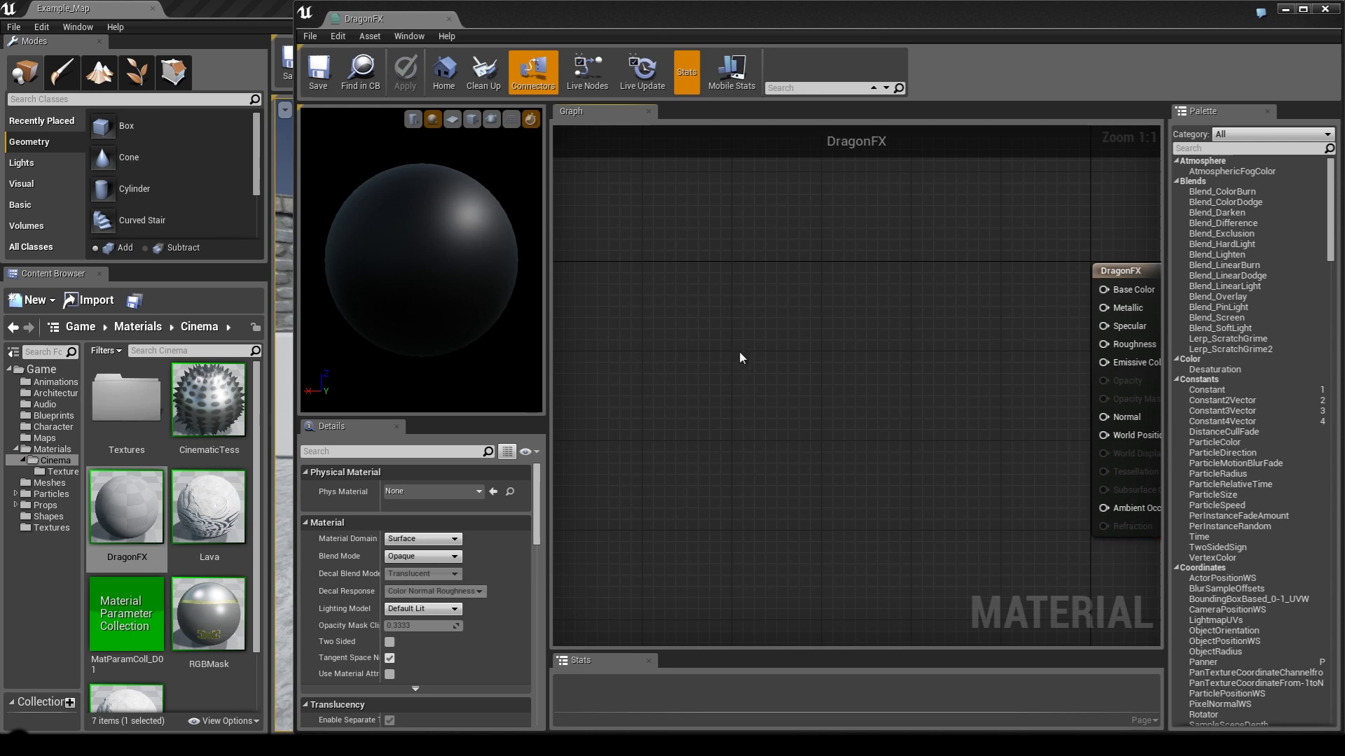
right_click_drag(725, 340, 751, 343)
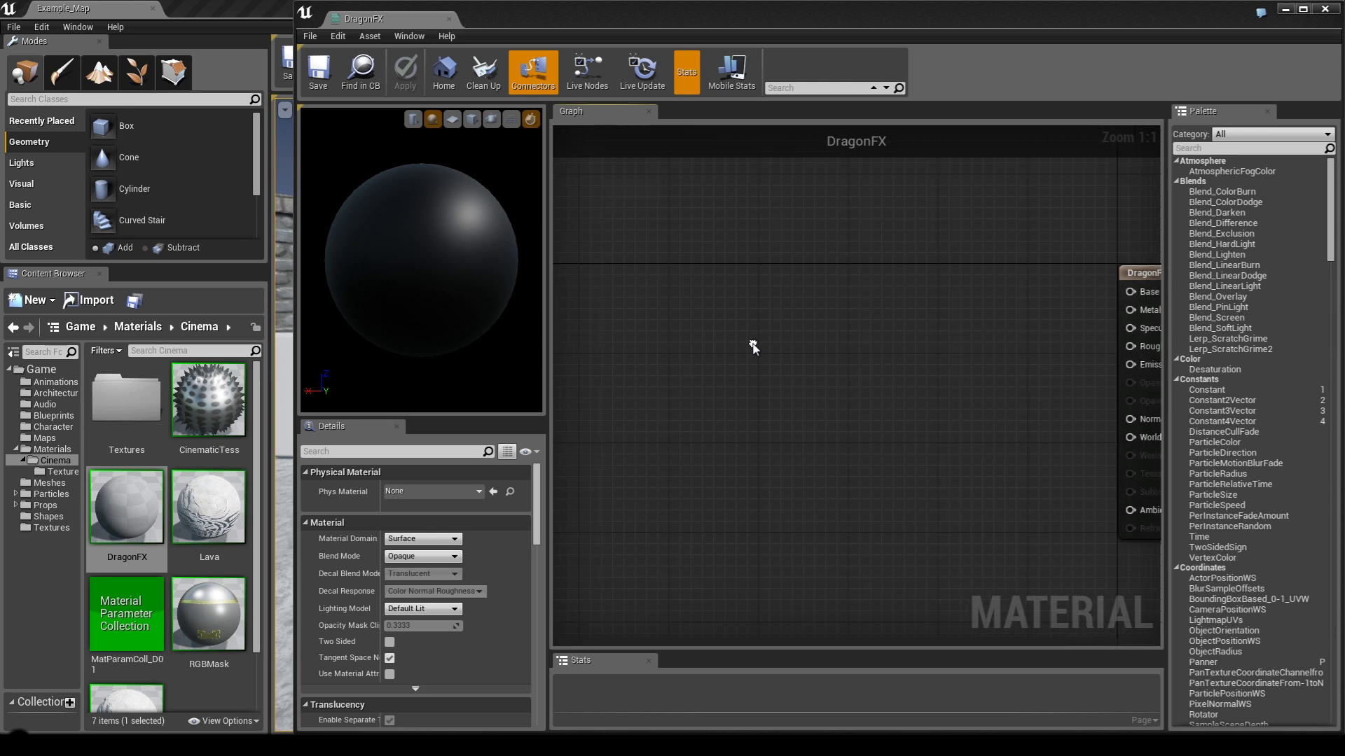
scroll(750, 343, "down", 2)
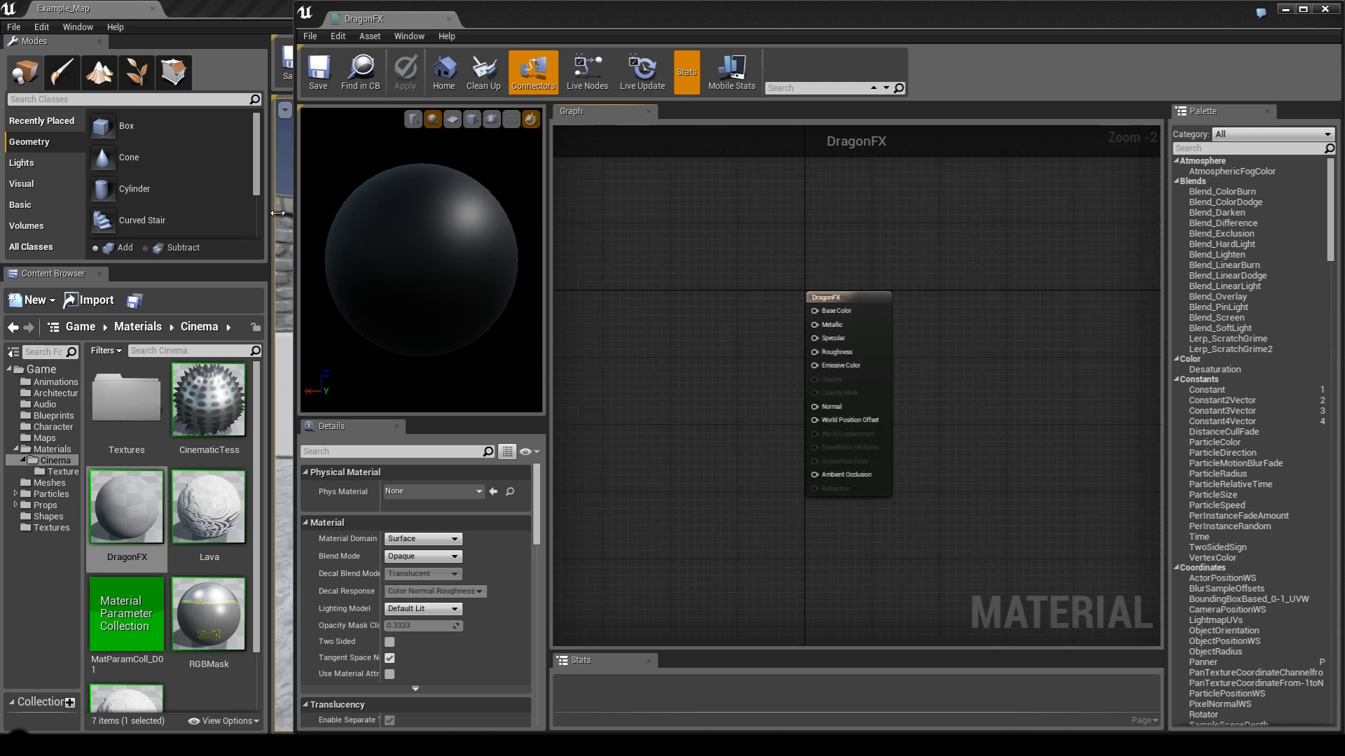
left_click_drag(294, 212, 277, 213)
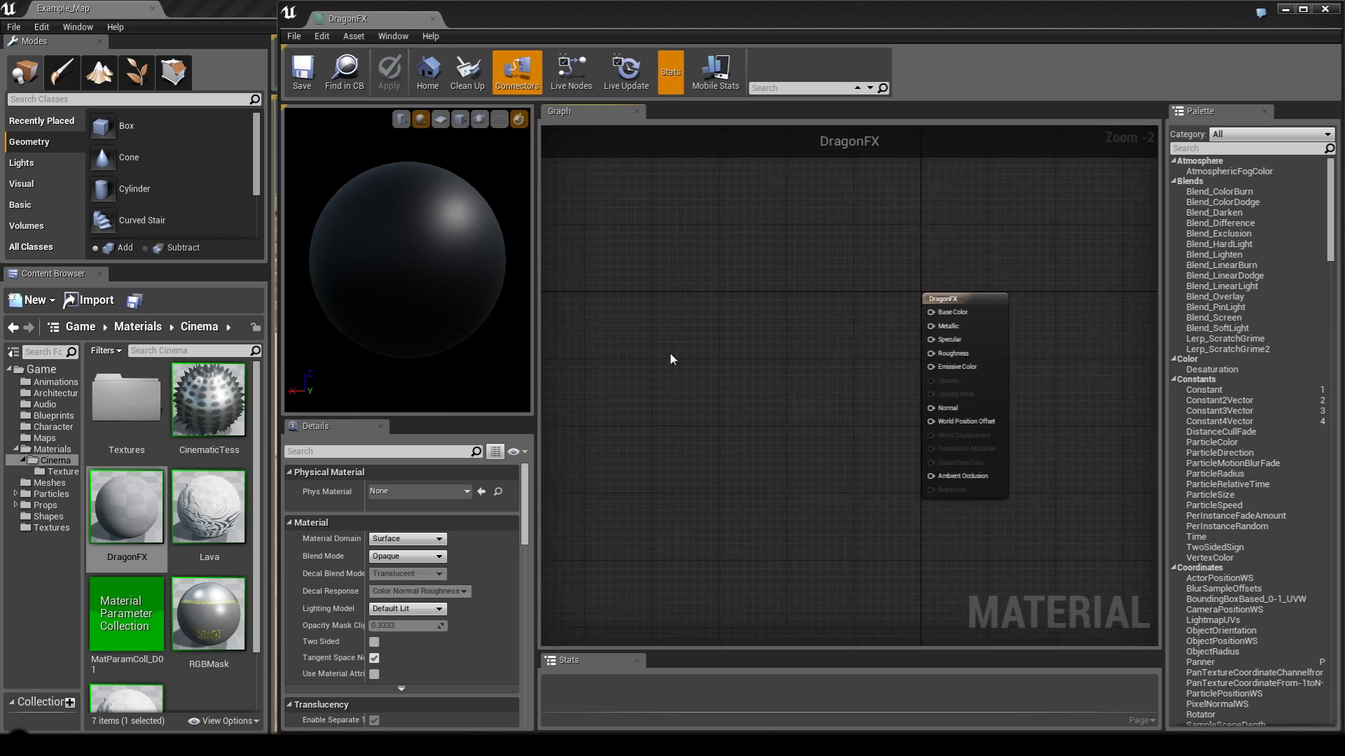
Show the Cinema Textures folder, refit the DragonFX editor window beside the Content Browser, and rotate the material preview.
double_click(126, 399)
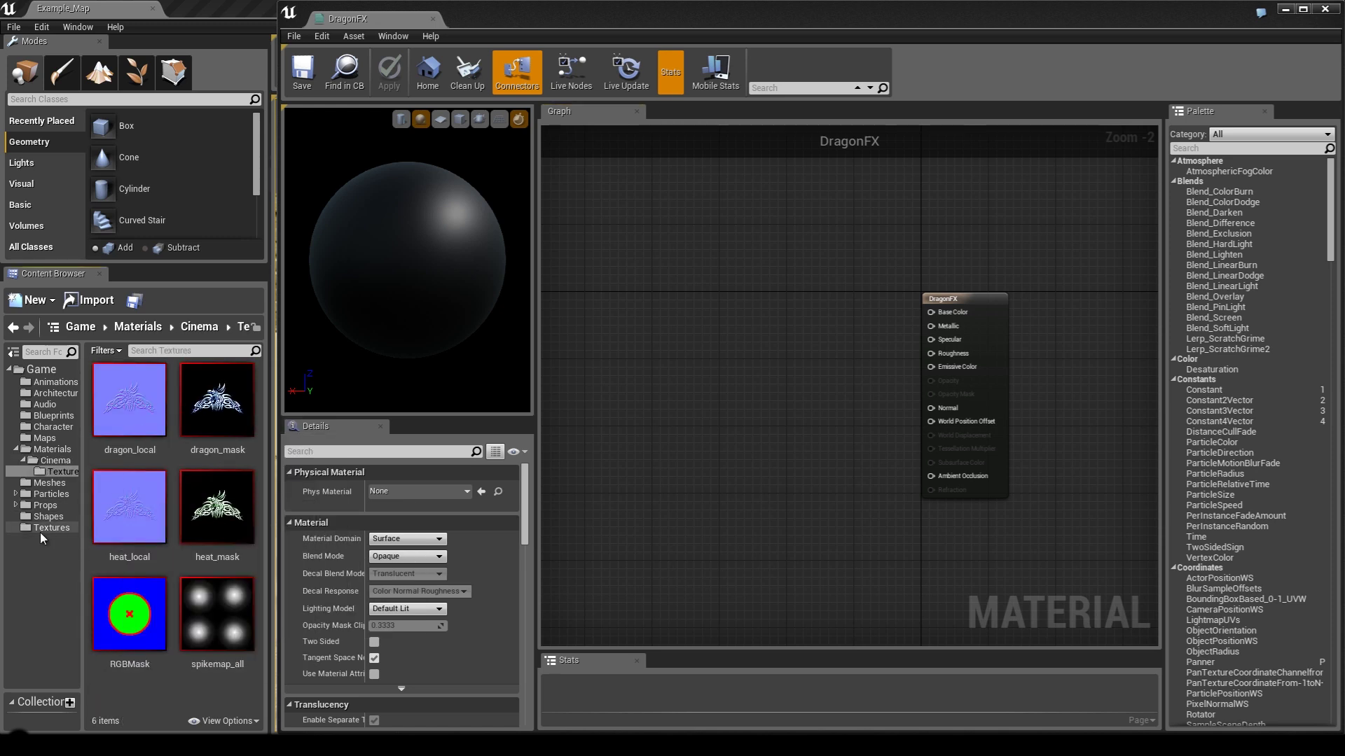
left_click_drag(590, 24, 1203, 209)
left_click_drag(1074, 211, 1341, 81)
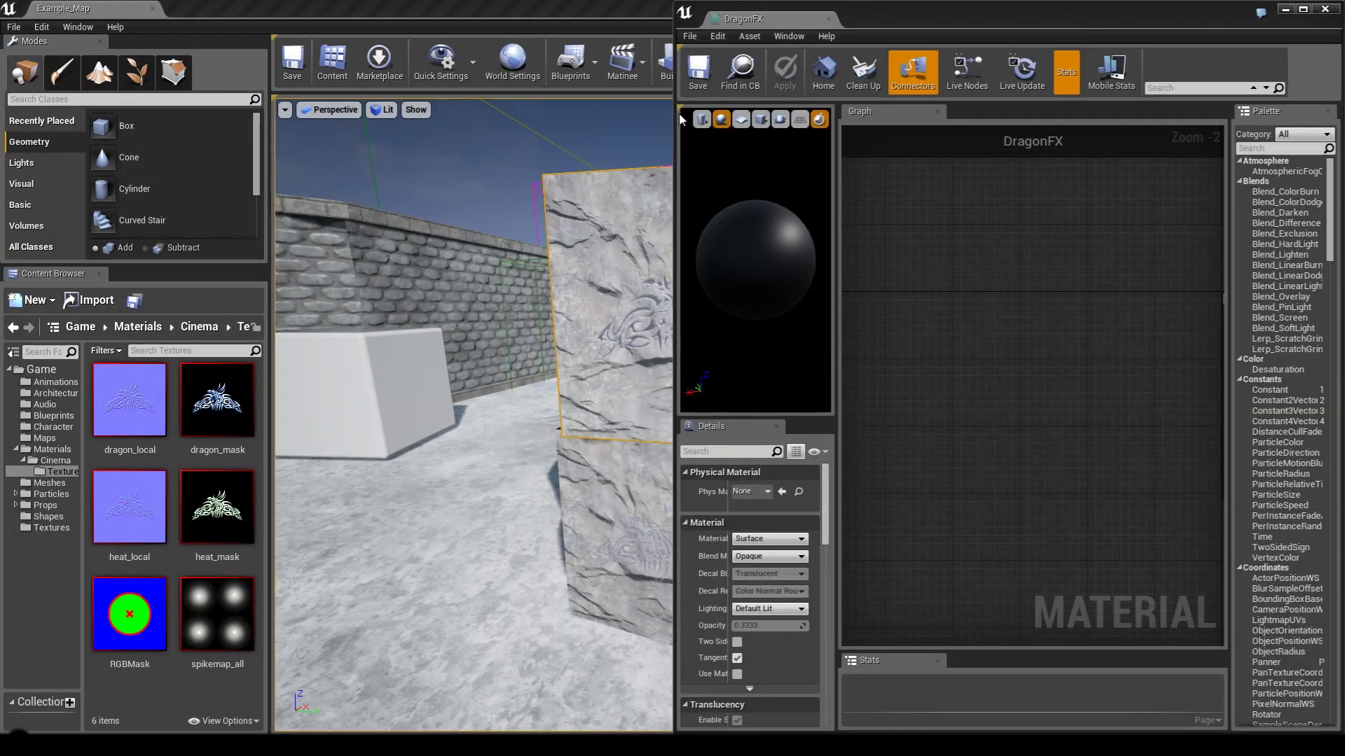
left_click_drag(675, 154, 277, 164)
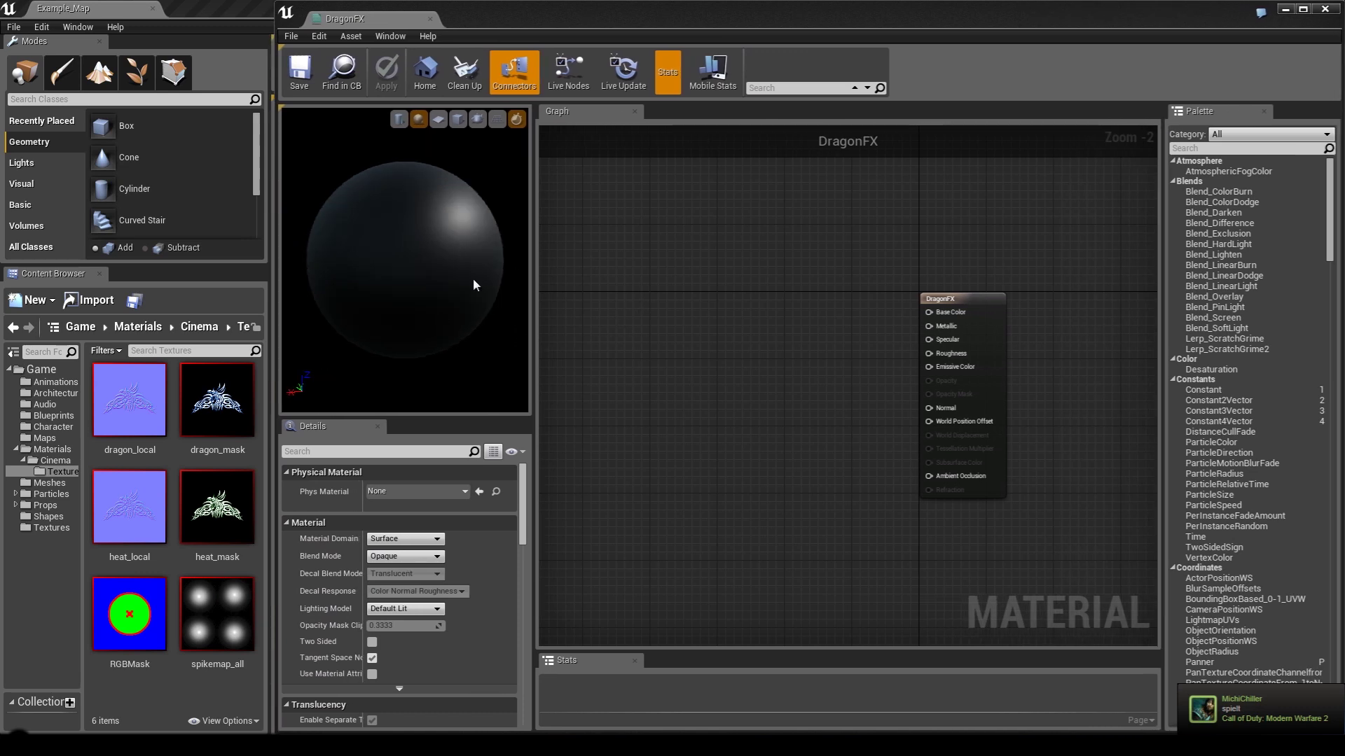
left_click_drag(452, 292, 507, 298)
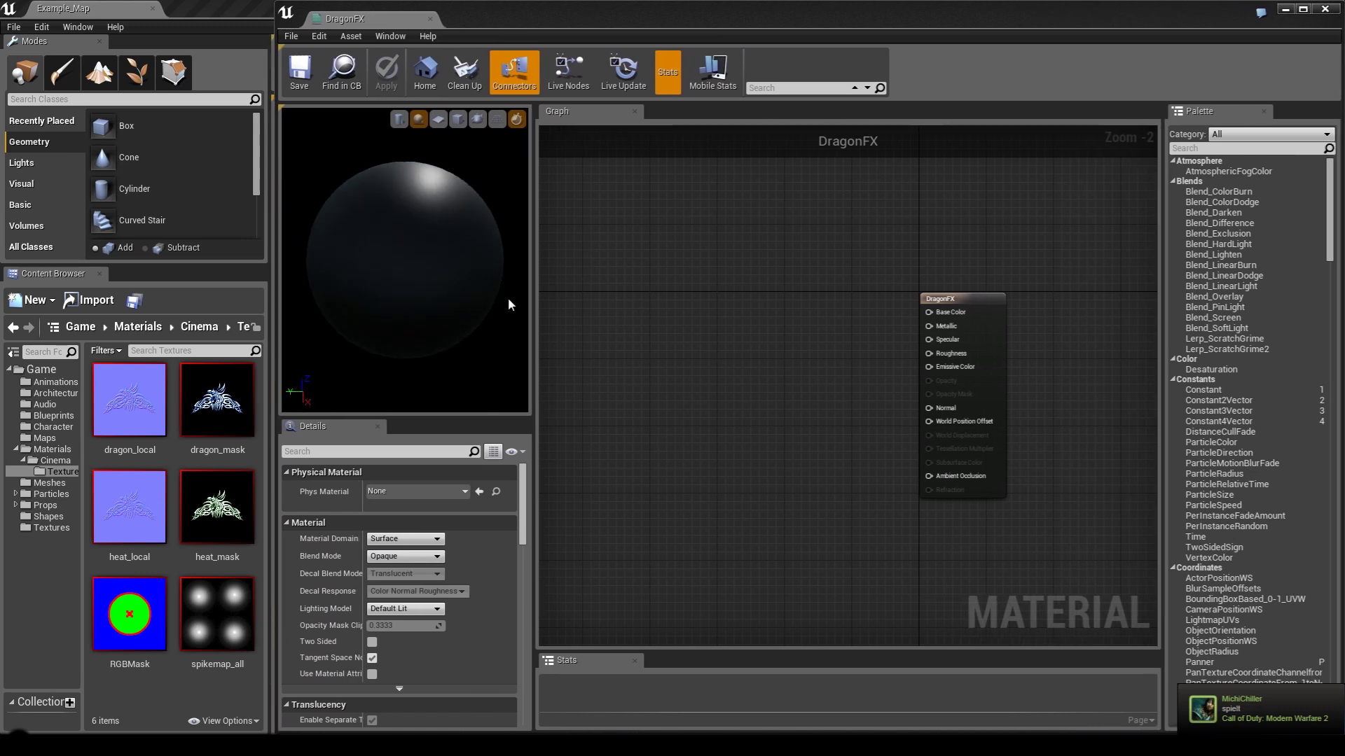
Search the Game/Textures folder for t_rock_slate and select the T_Rock_Slate_Disp texture.
left_click(35, 529)
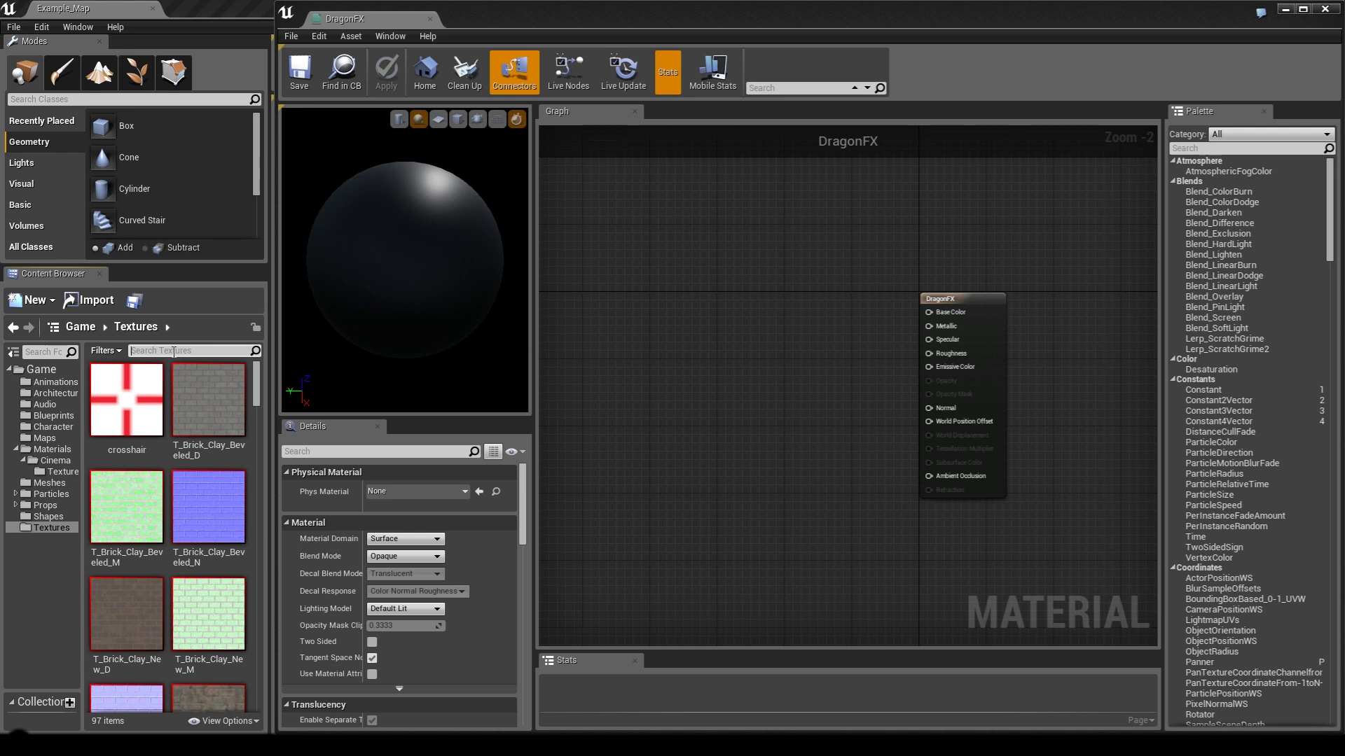
type("t_rock_")
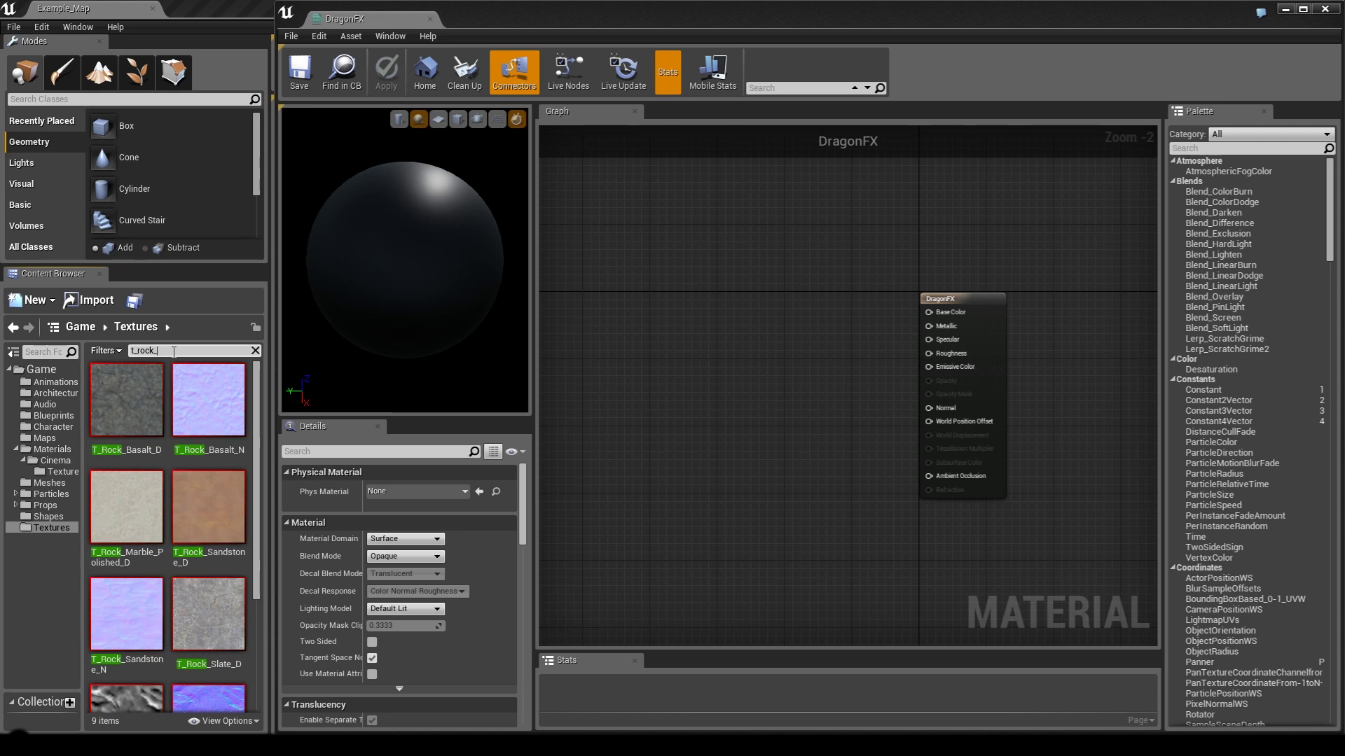
type("slate")
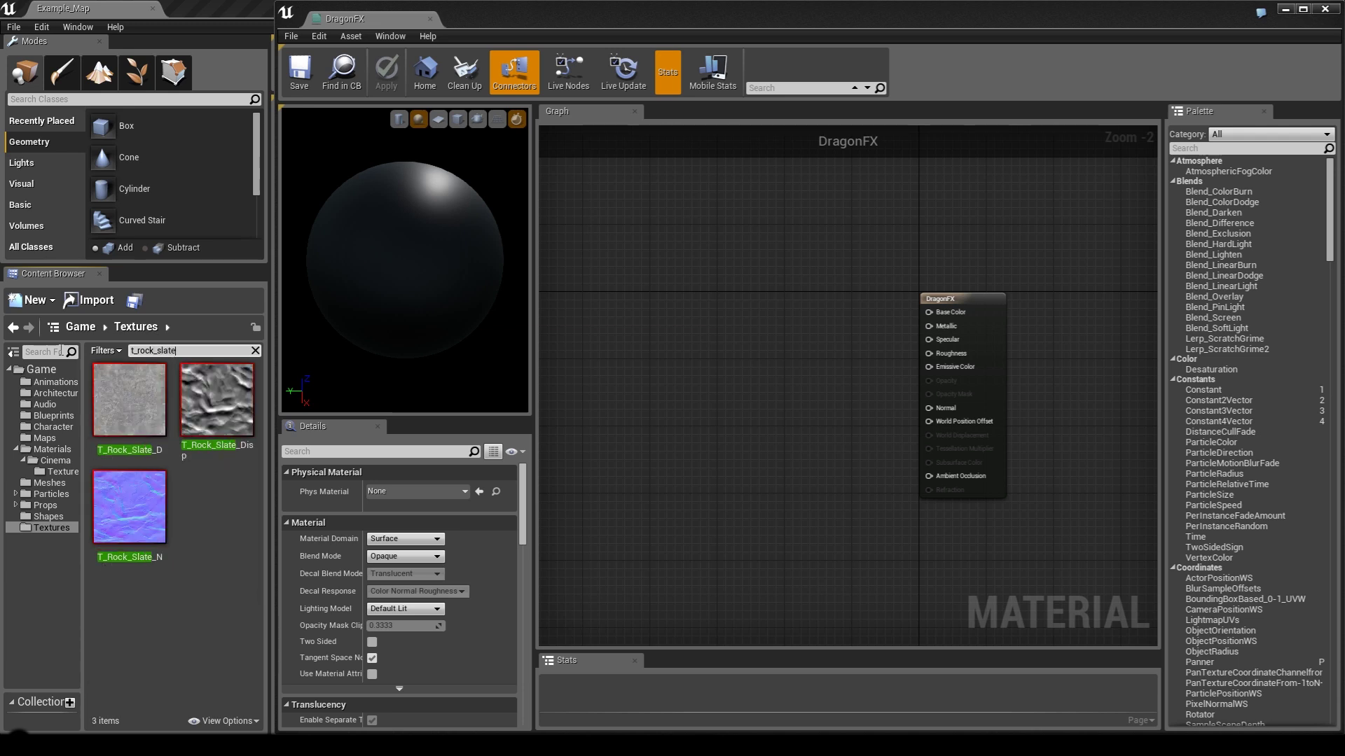
left_click(228, 404)
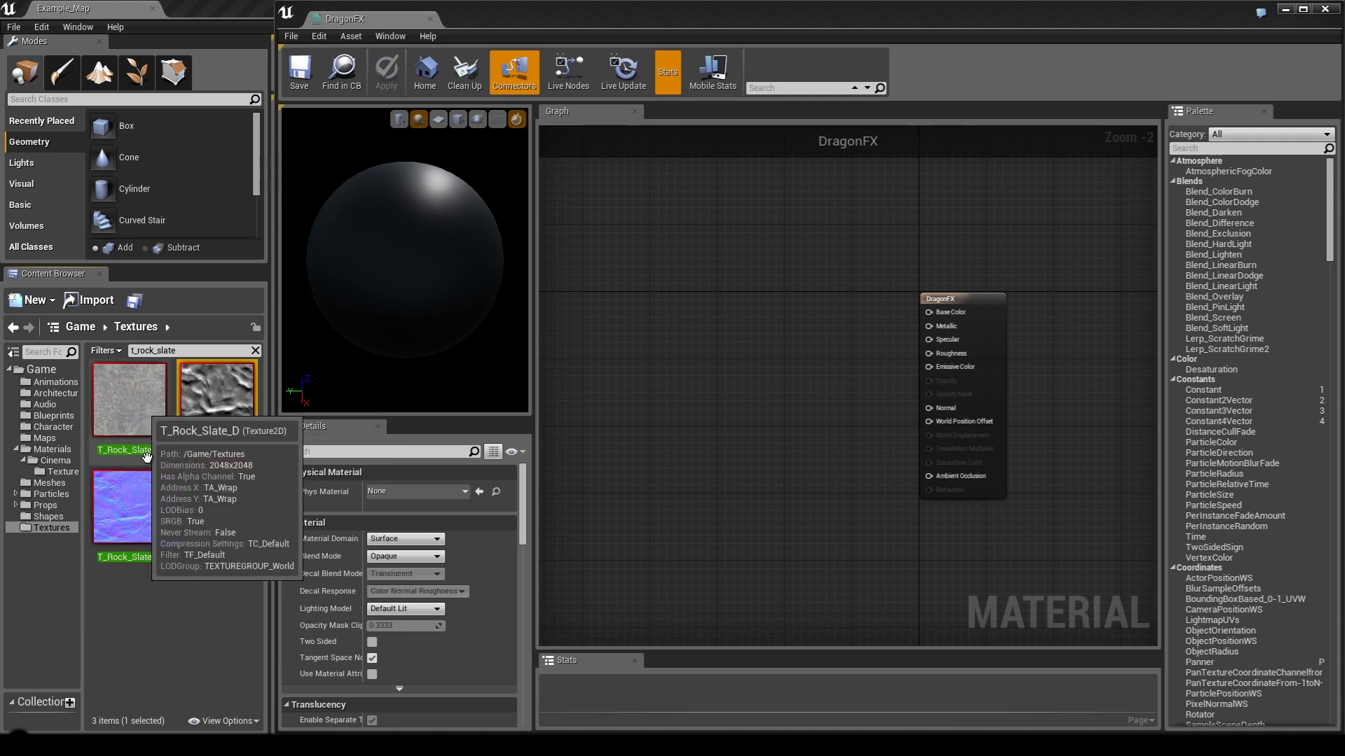
Add a TextureSampleParameter2D node using the selected slate texture to the DragonFX graph and name it Diffuse_Map.
left_click(618, 304)
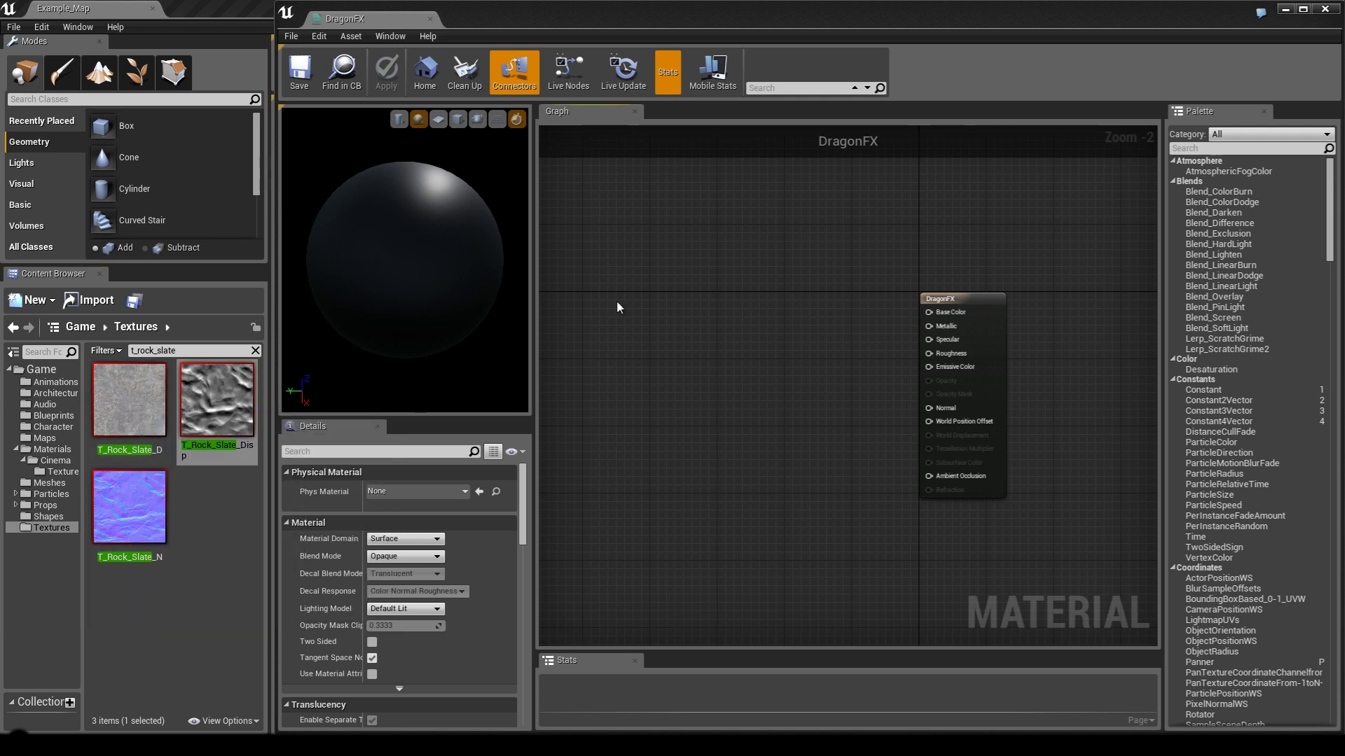
right_click(618, 306)
type("text")
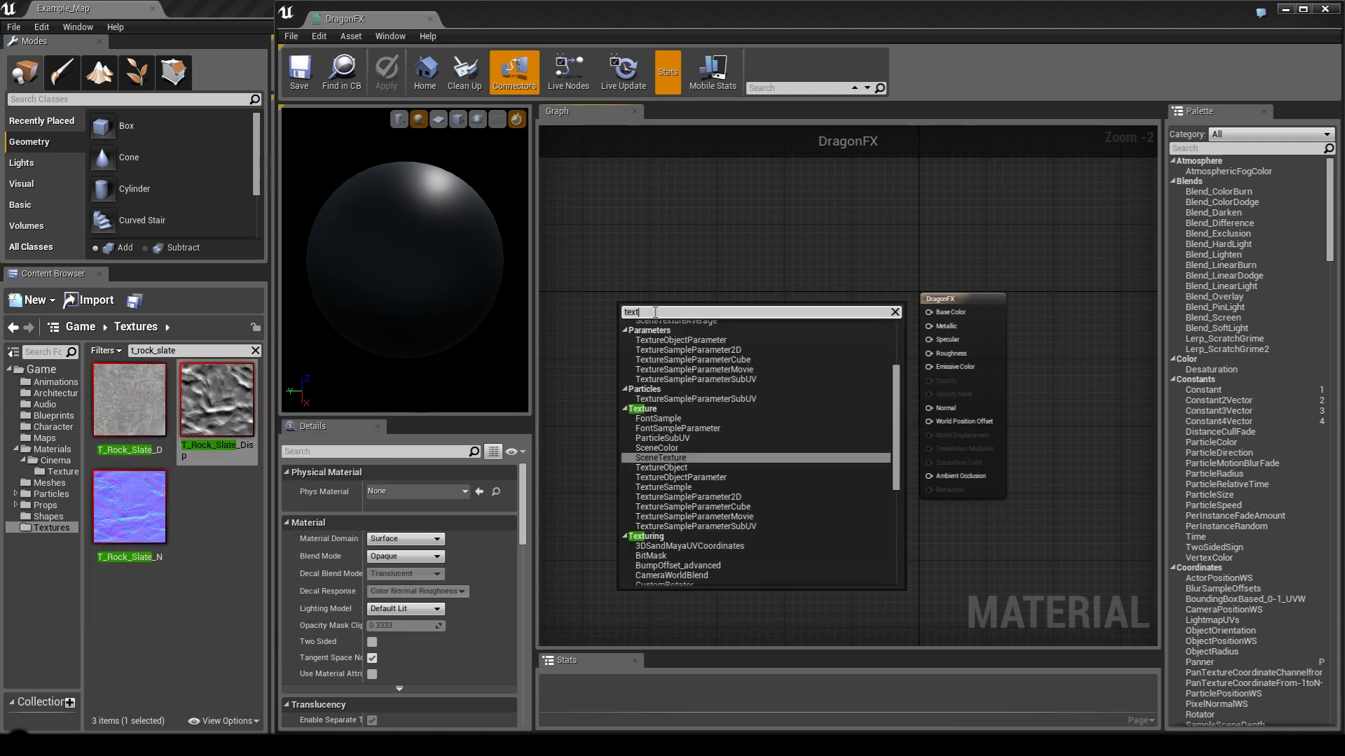
type("ures")
key("Return")
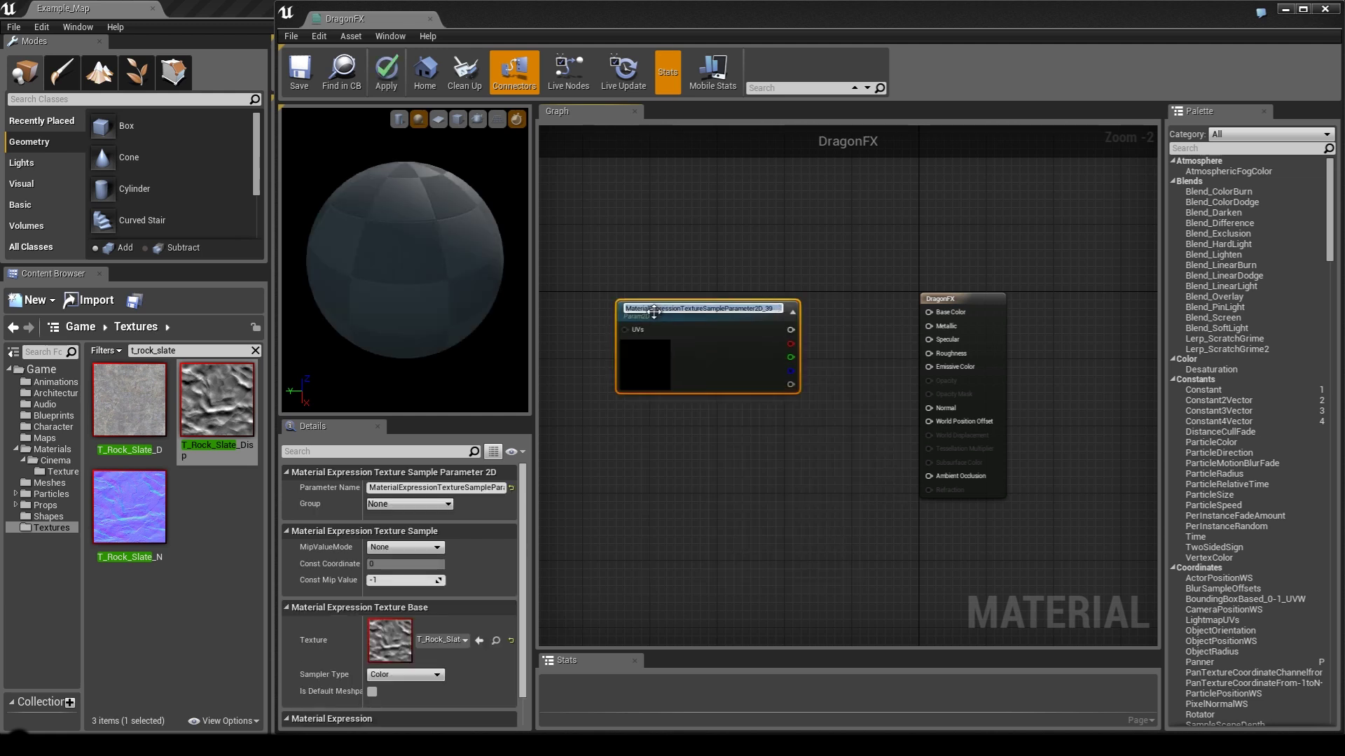
type("Diffus")
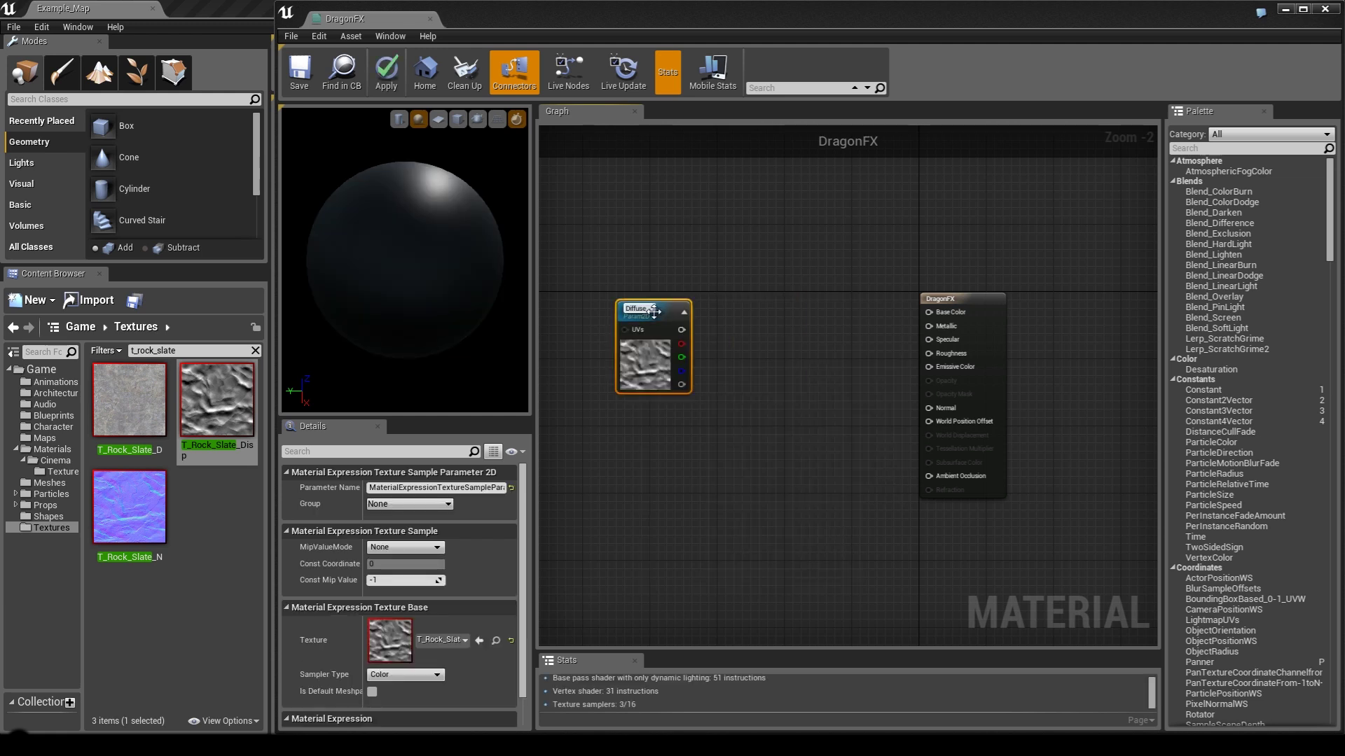
type("e_Map")
key("Return")
Shift the Diffuse_Map node slightly and assign it to the parameter group Diffuse.
left_click_drag(654, 312, 621, 301)
left_click(413, 505)
type("Diffuse")
key("Return")
Duplicate the Diffuse_Map node, place the copy below the original, and name it Local_MapRock.
right_click_drag(649, 326, 706, 302)
left_click_drag(701, 288, 684, 423)
left_click(439, 487)
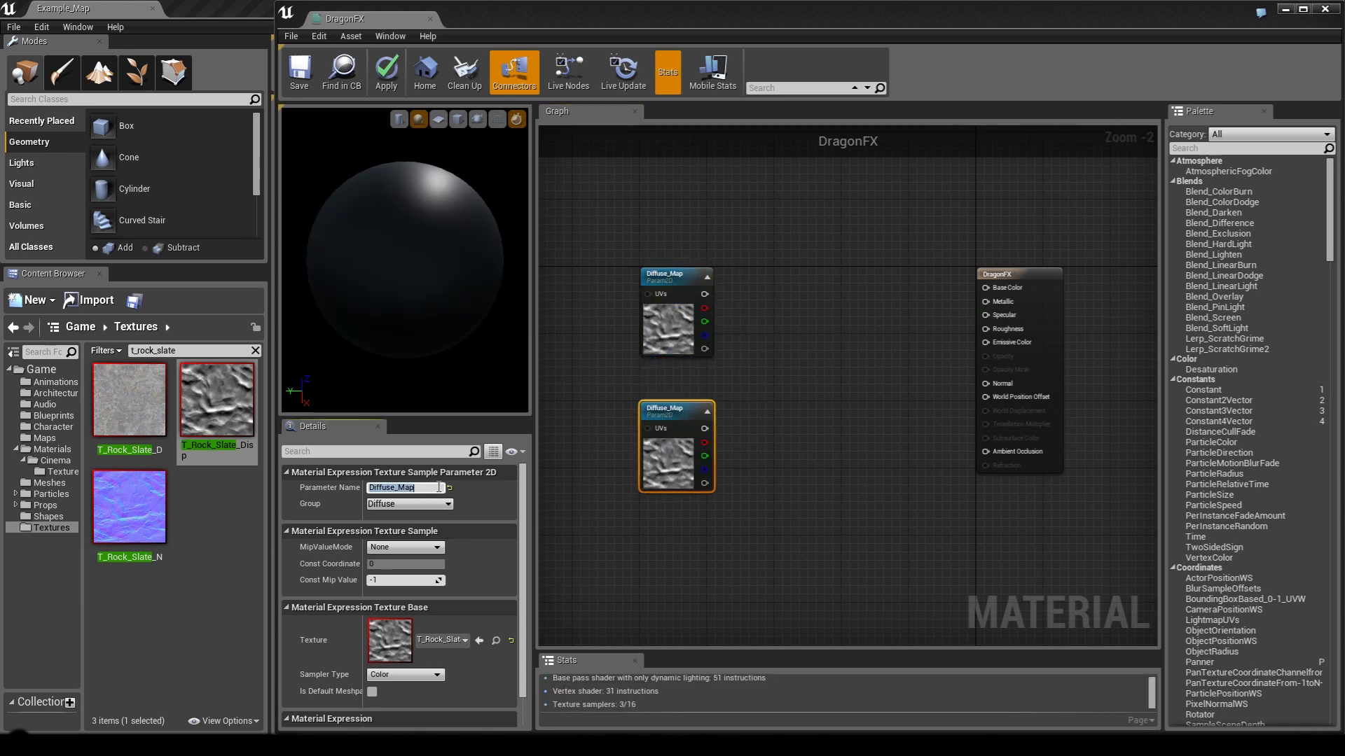
type("Local_MapRock")
key("Return")
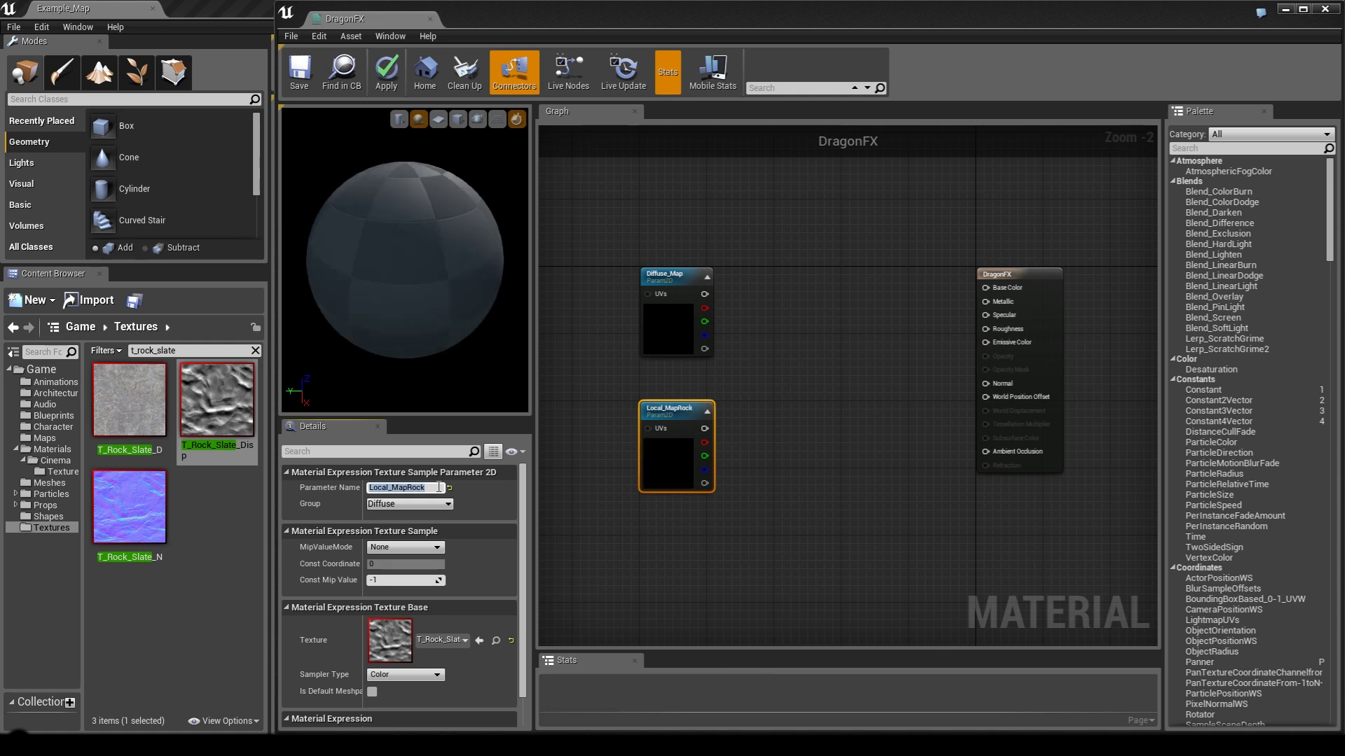
Assign the T_Rock_Slate_N normal texture to the Local_MapRock node.
right_click_drag(758, 367, 784, 363)
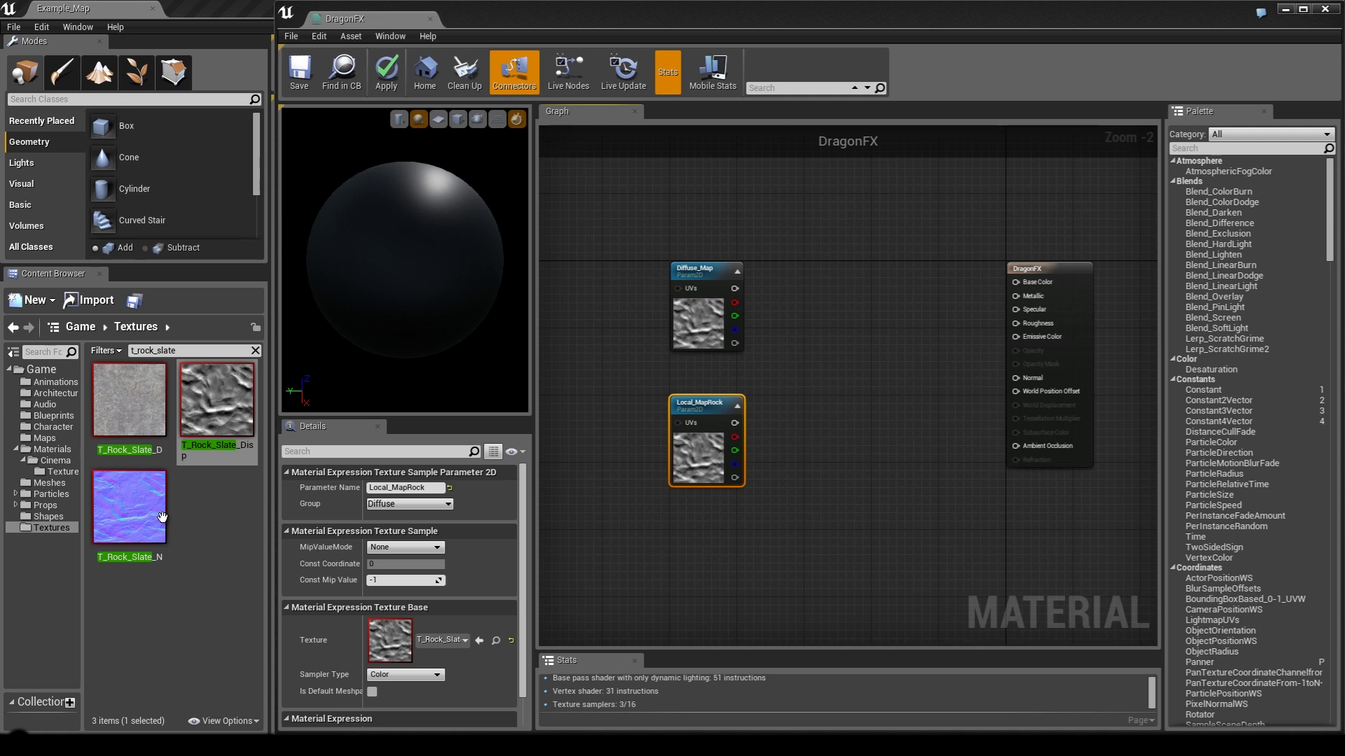
left_click(129, 506)
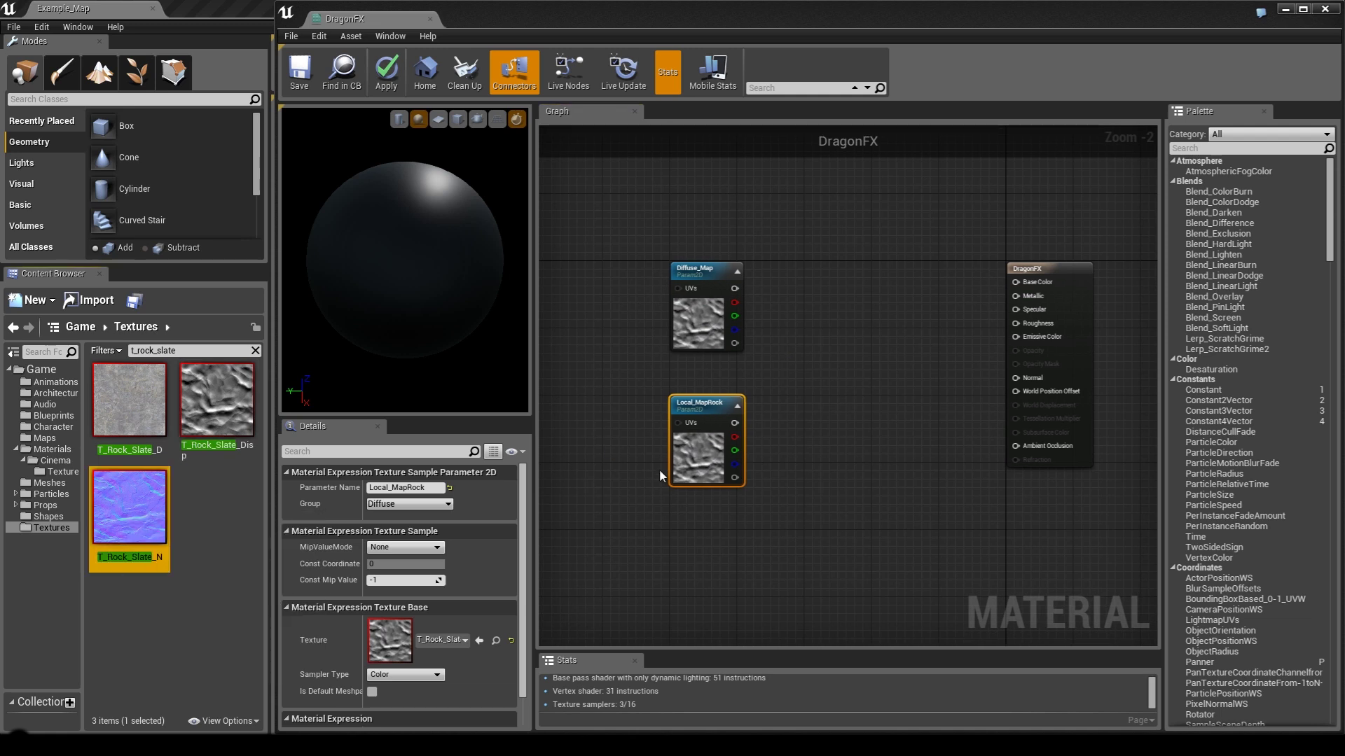
left_click(480, 640)
Move the Diffuse_Map node farther up and away from Local_MapRock to make room in the graph.
right_click_drag(837, 371, 855, 371)
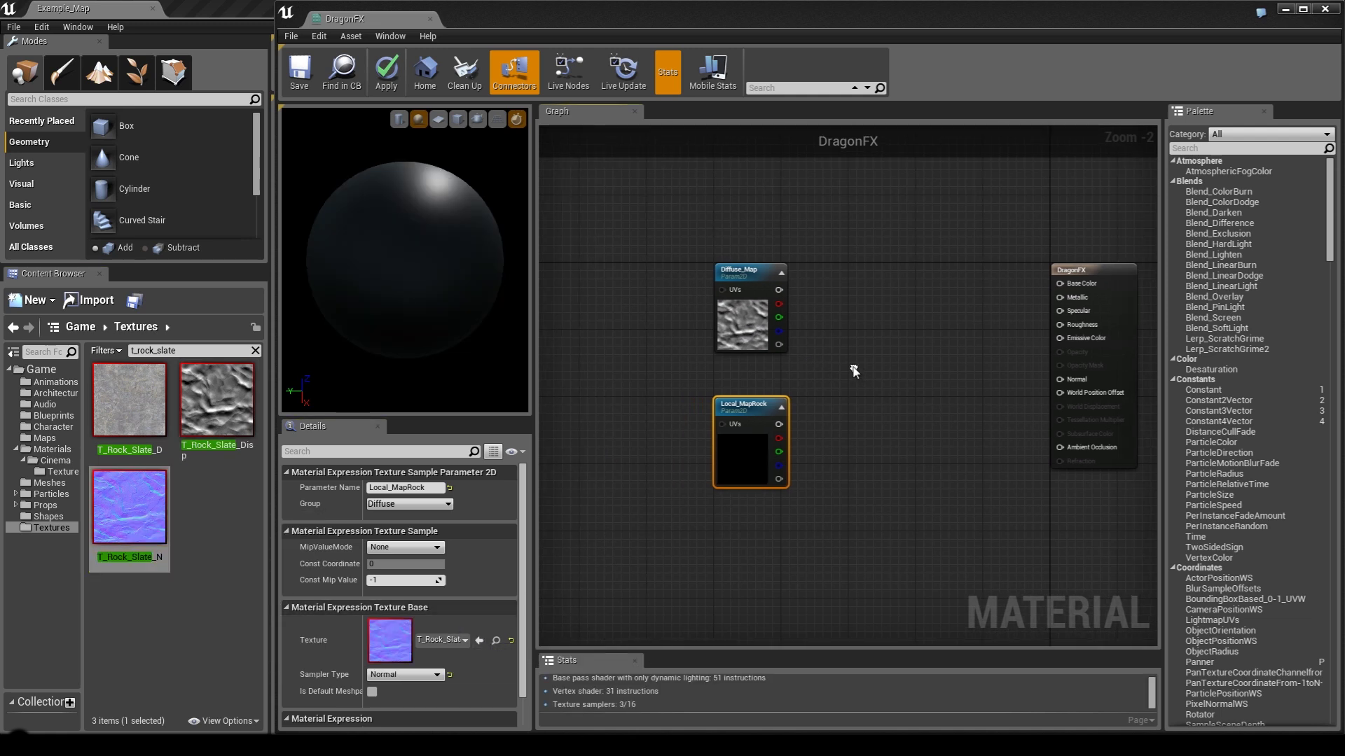
left_click(707, 302)
right_click_drag(853, 307, 902, 474)
left_click_drag(811, 444, 676, 316)
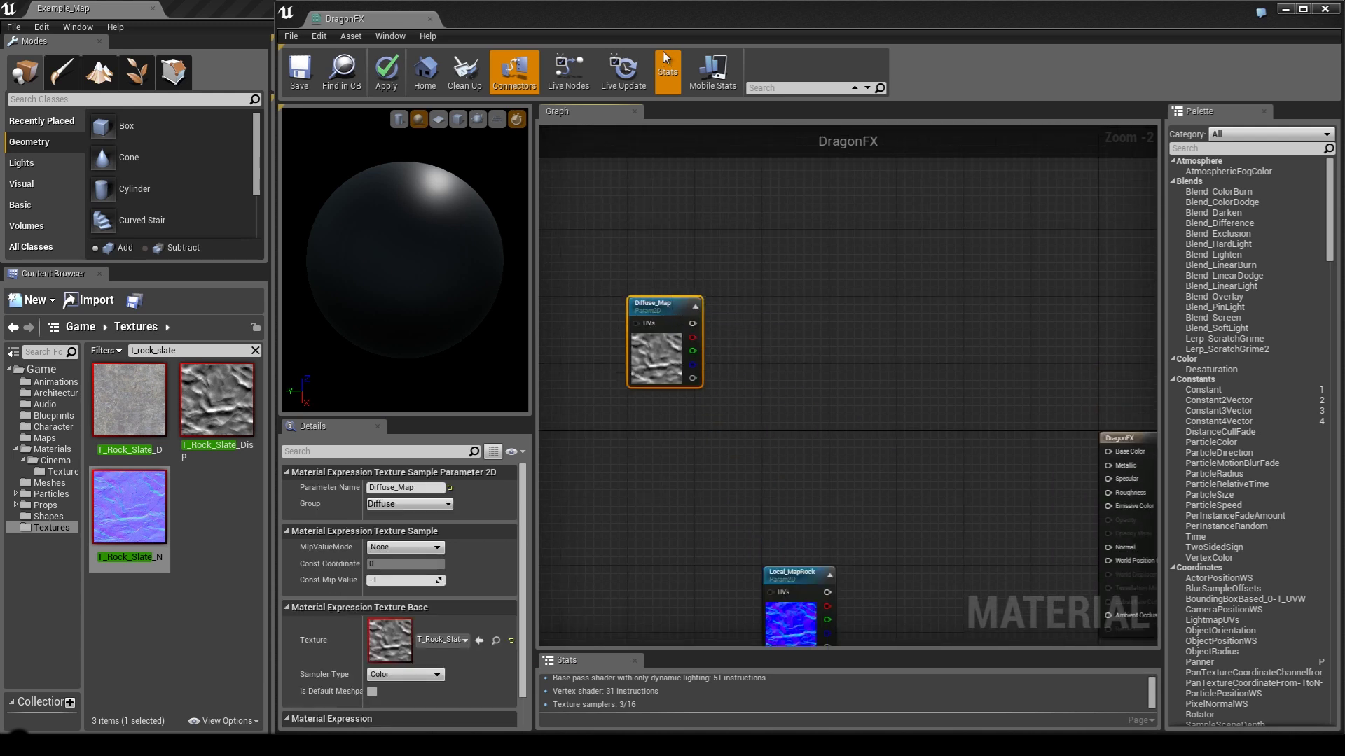
right_click_drag(789, 358, 807, 303)
left_click(803, 384)
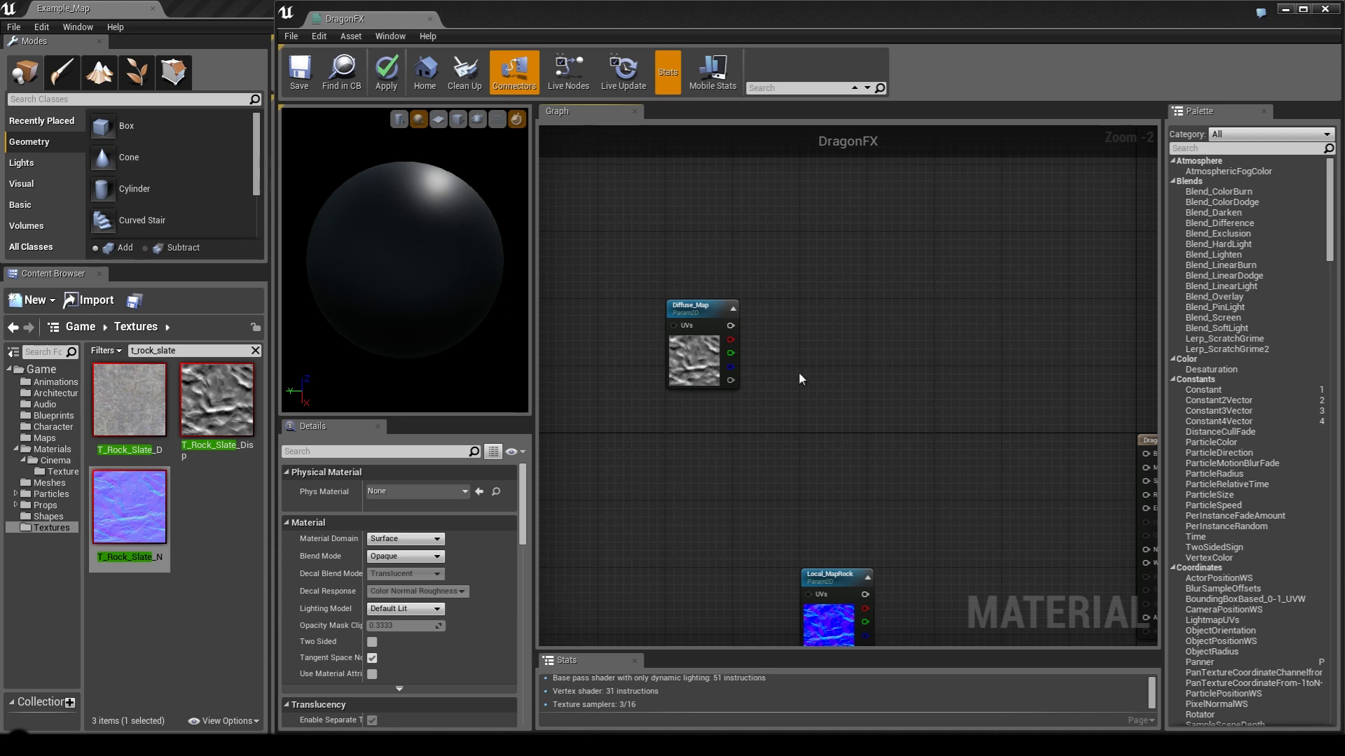
Add a VectorParameter node named Diffuse_InnerColor and place it directly below the Diffuse_Map node.
right_click(776, 374)
type("verte")
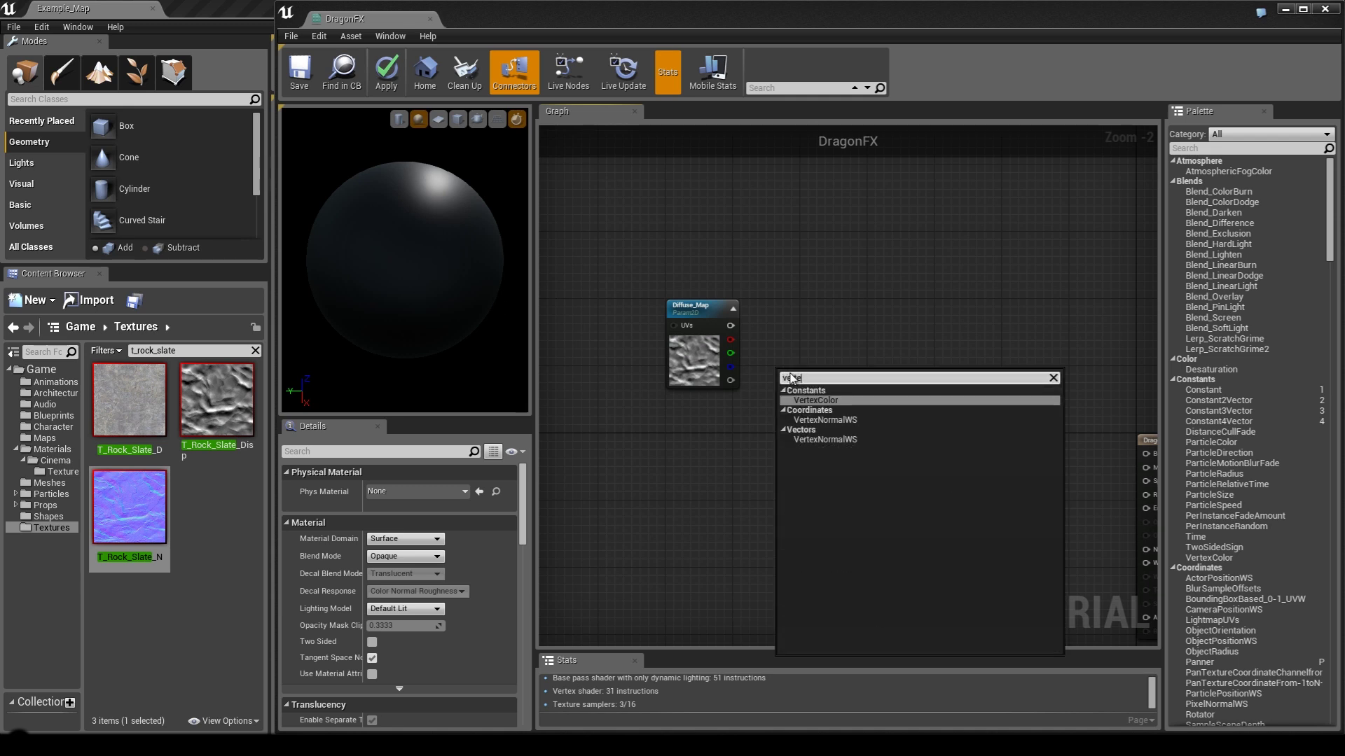
key("BackSpace")
key("BackSpace")
key("BackSpace")
key("BackSpace")
key("BackSpace")
key("BackSpace")
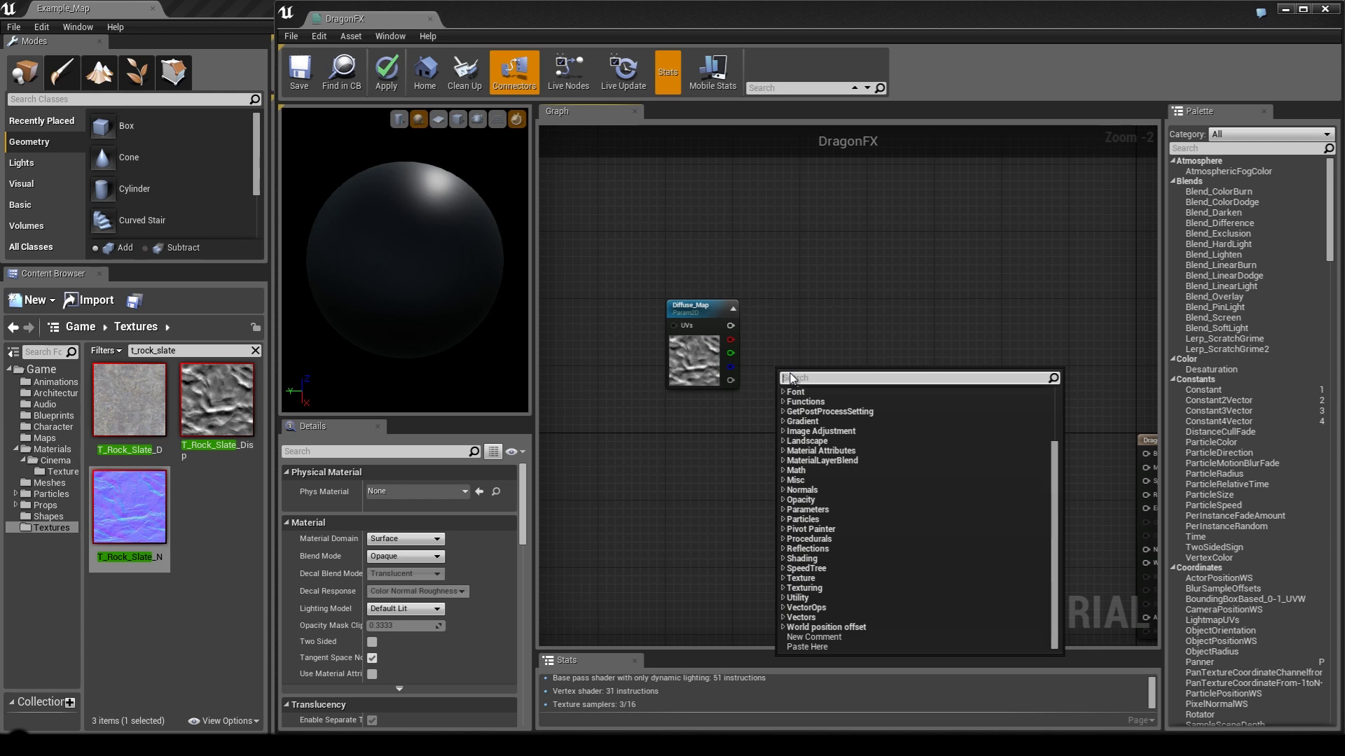
type("paramet")
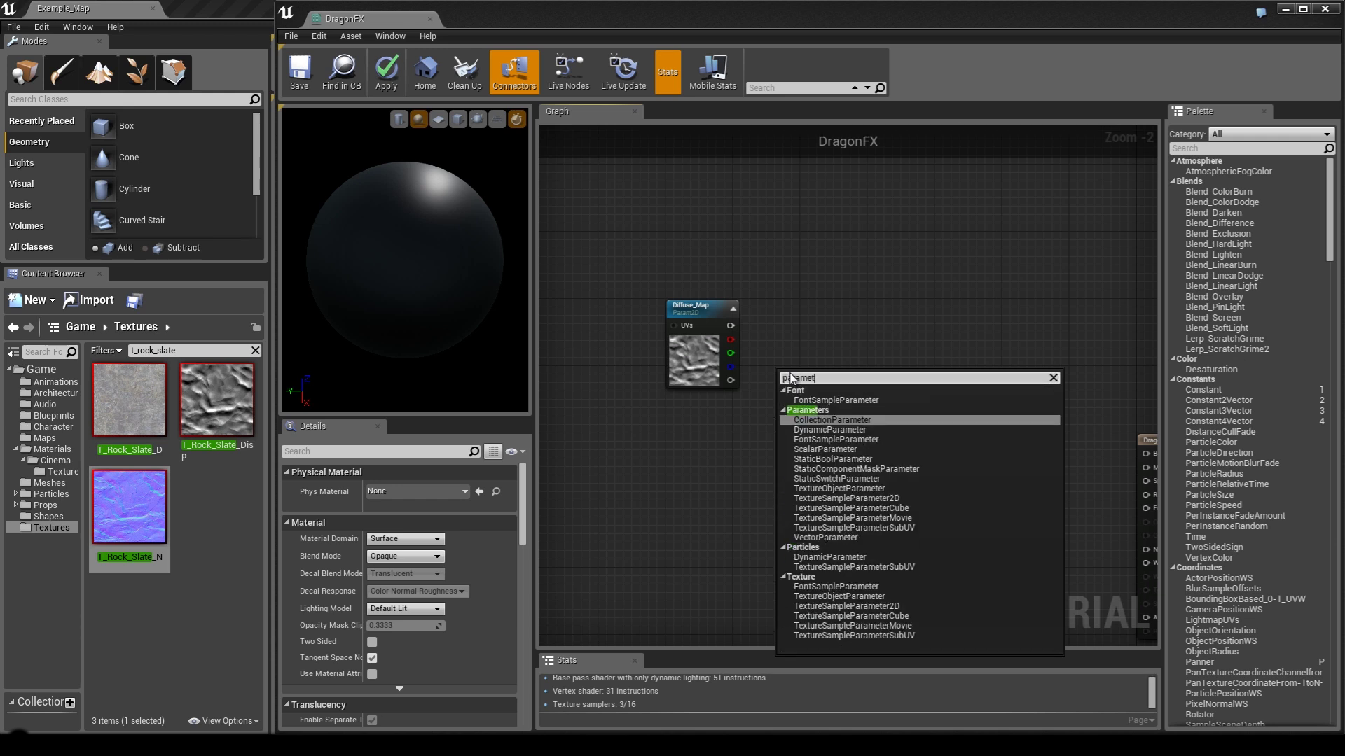
left_click(825, 538)
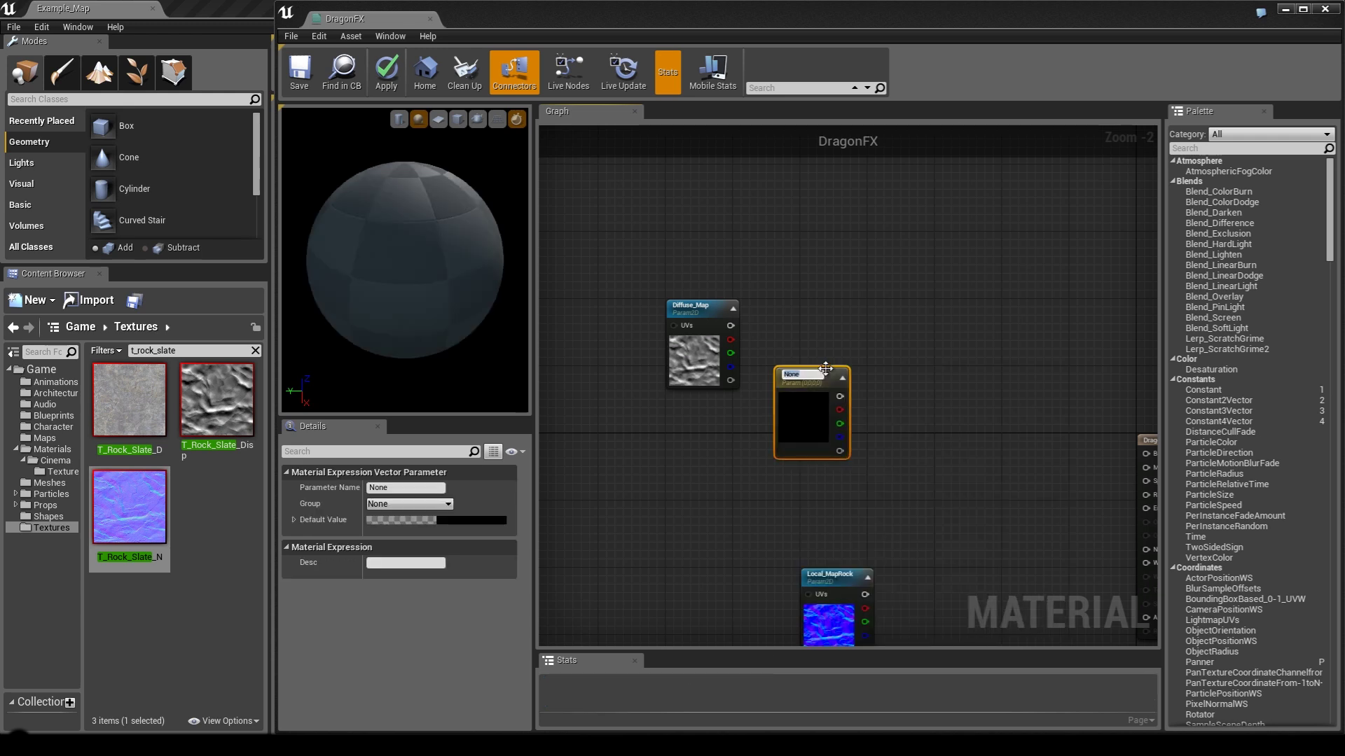
type("Diffuse_InnerColor")
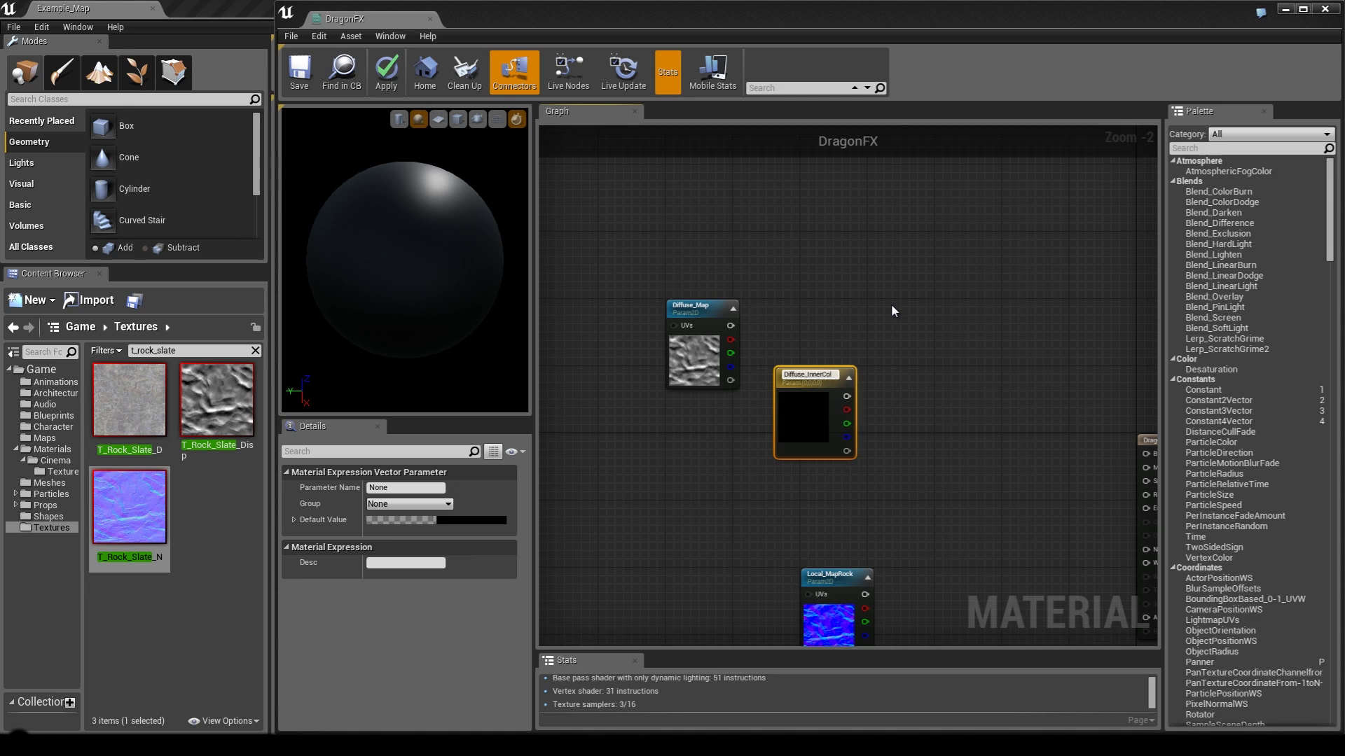
key("Return")
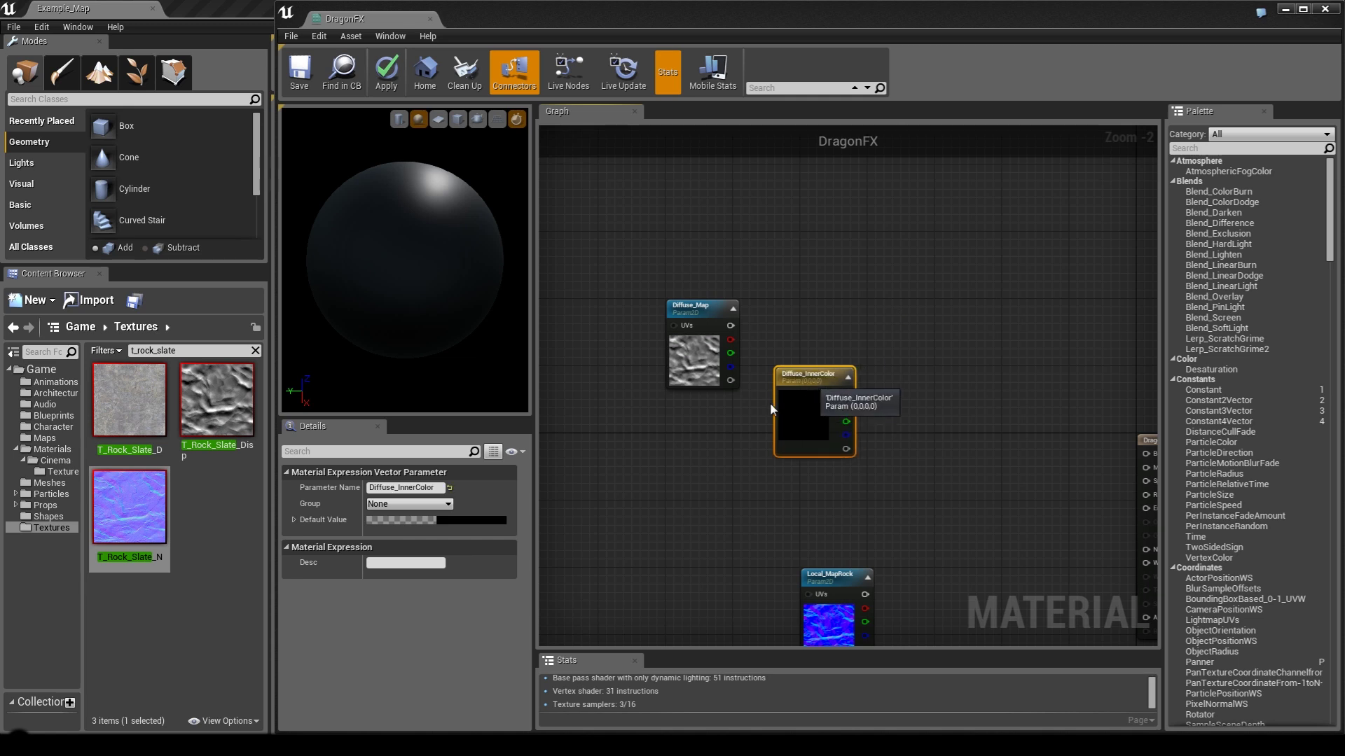
left_click_drag(814, 388, 698, 421)
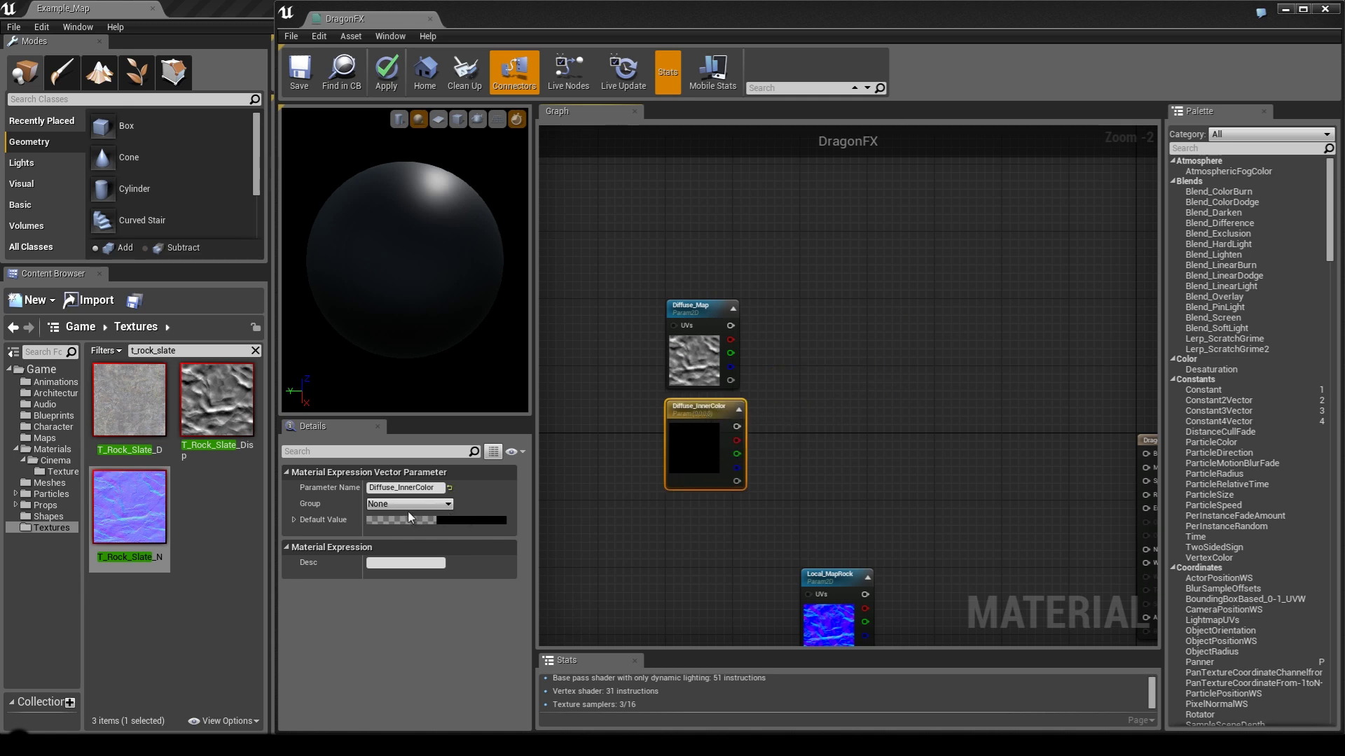
Put the Diffuse_InnerColor parameter in the Diffuse group and Local_MapRock in a new group named Local.
left_click(449, 504)
left_click(416, 518)
right_click_drag(900, 390, 919, 214)
left_click(846, 407)
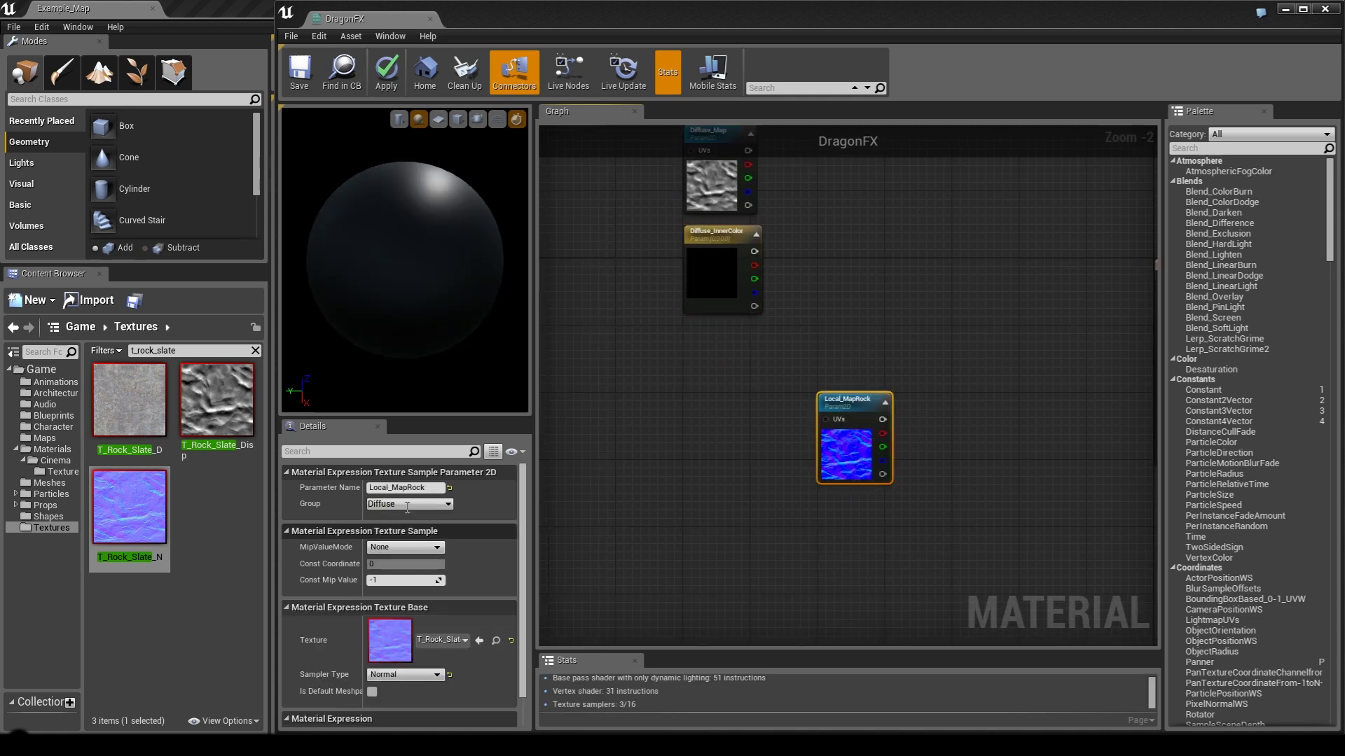
left_click(408, 506)
type("Loc")
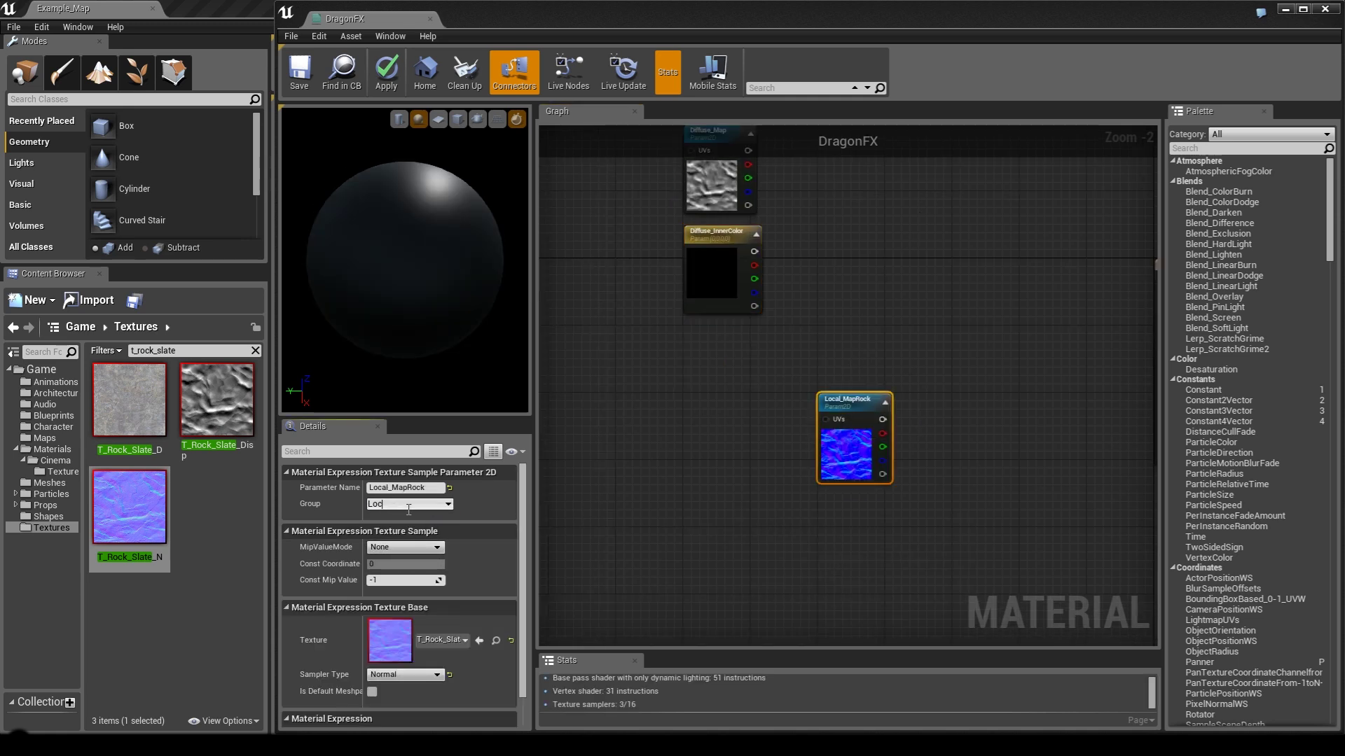
type("al")
key("Return")
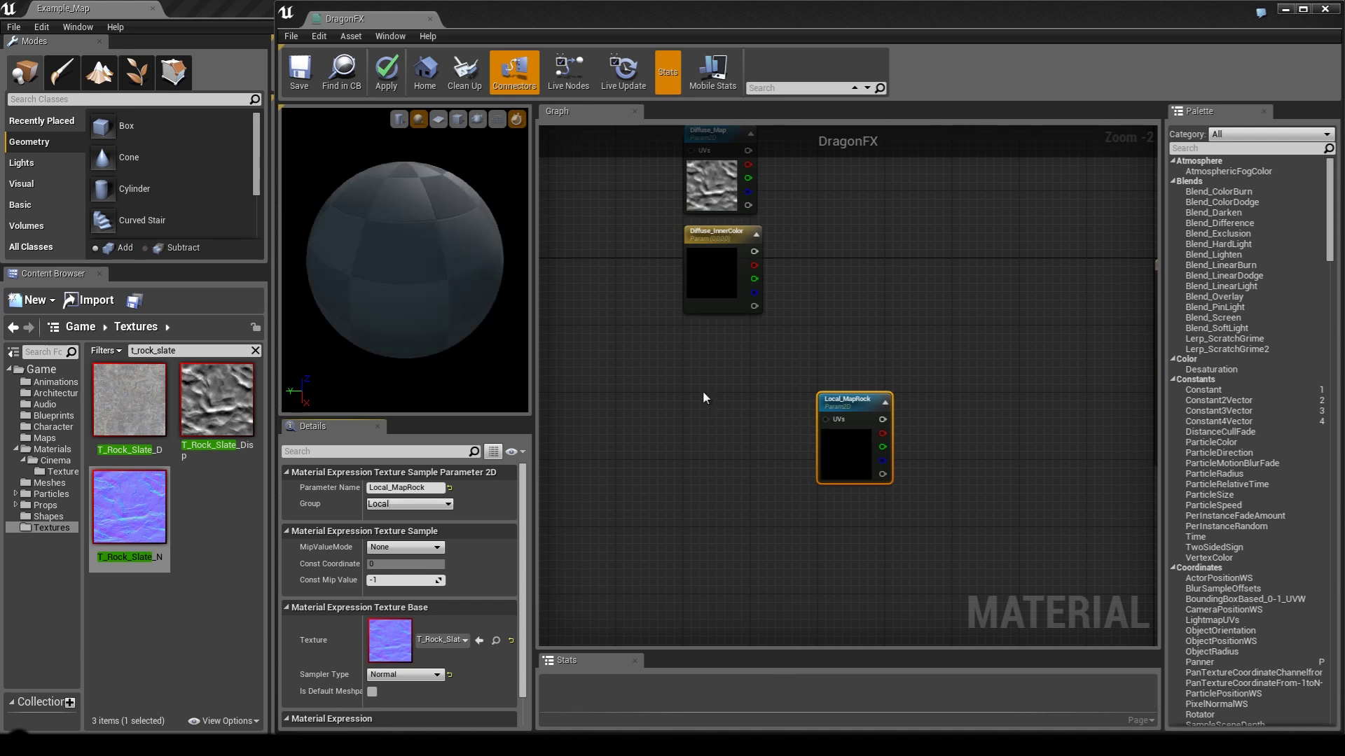
Add a Lerp (Linear Interpolate) node to the right of the Diffuse_Map node.
left_click(859, 271)
right_click_drag(842, 272, 807, 334)
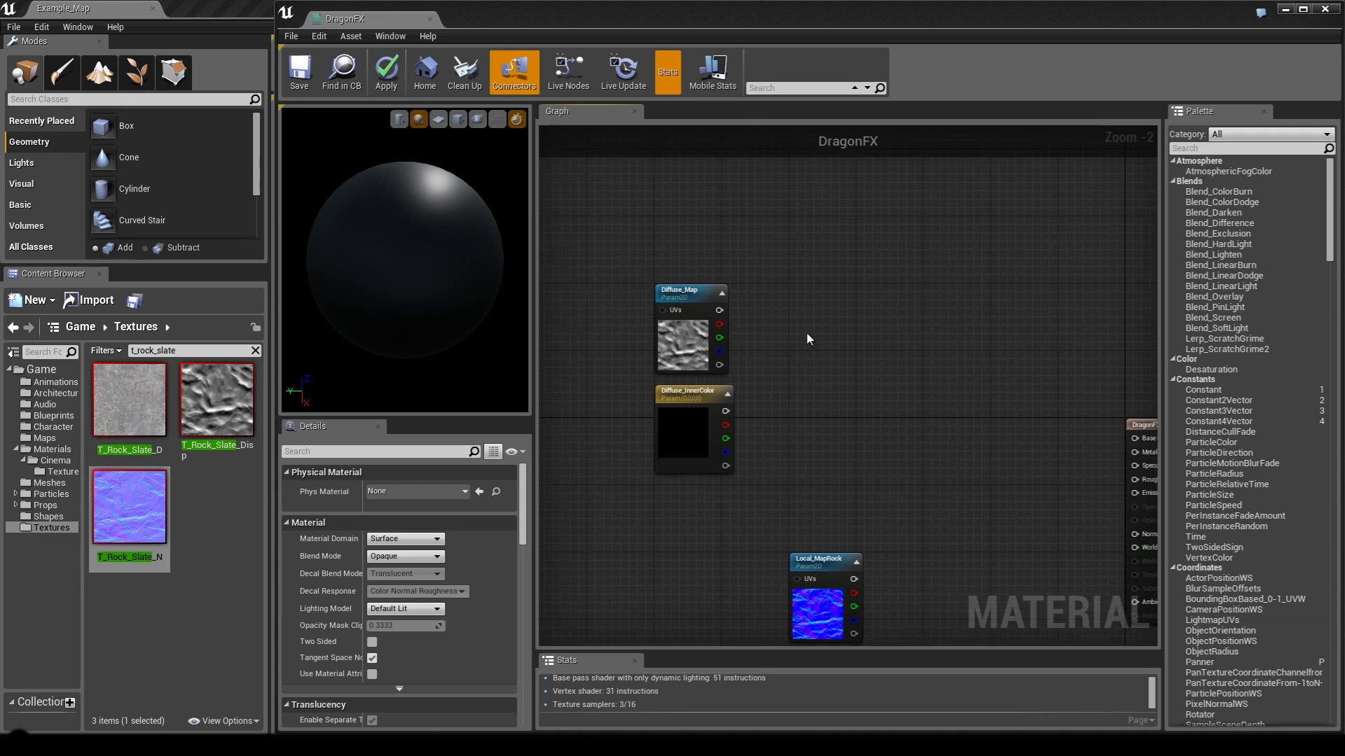
left_click(791, 294)
scroll(793, 316, "up", 2)
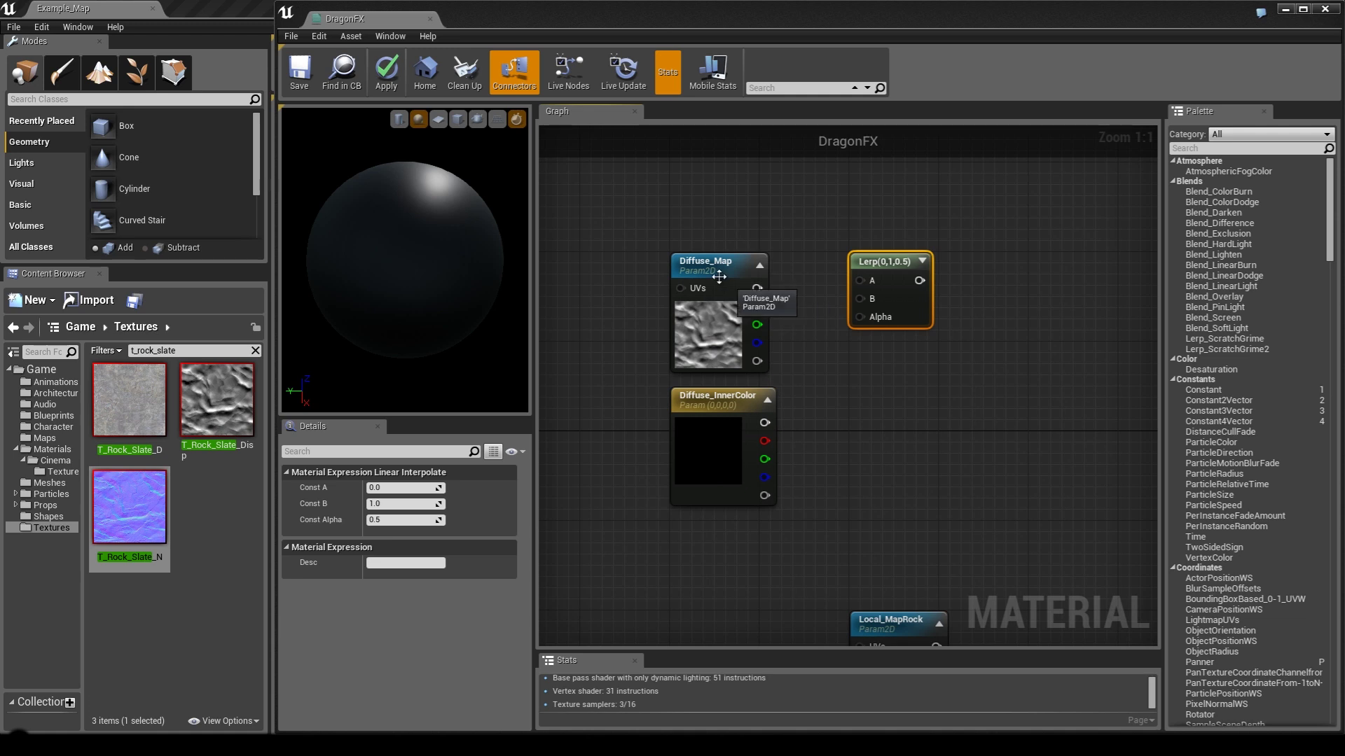
Assign the T_Rock_Slate_D texture to the Diffuse_Map node and connect its RGB output to the Lerp's A input.
left_click(726, 274)
left_click(155, 412)
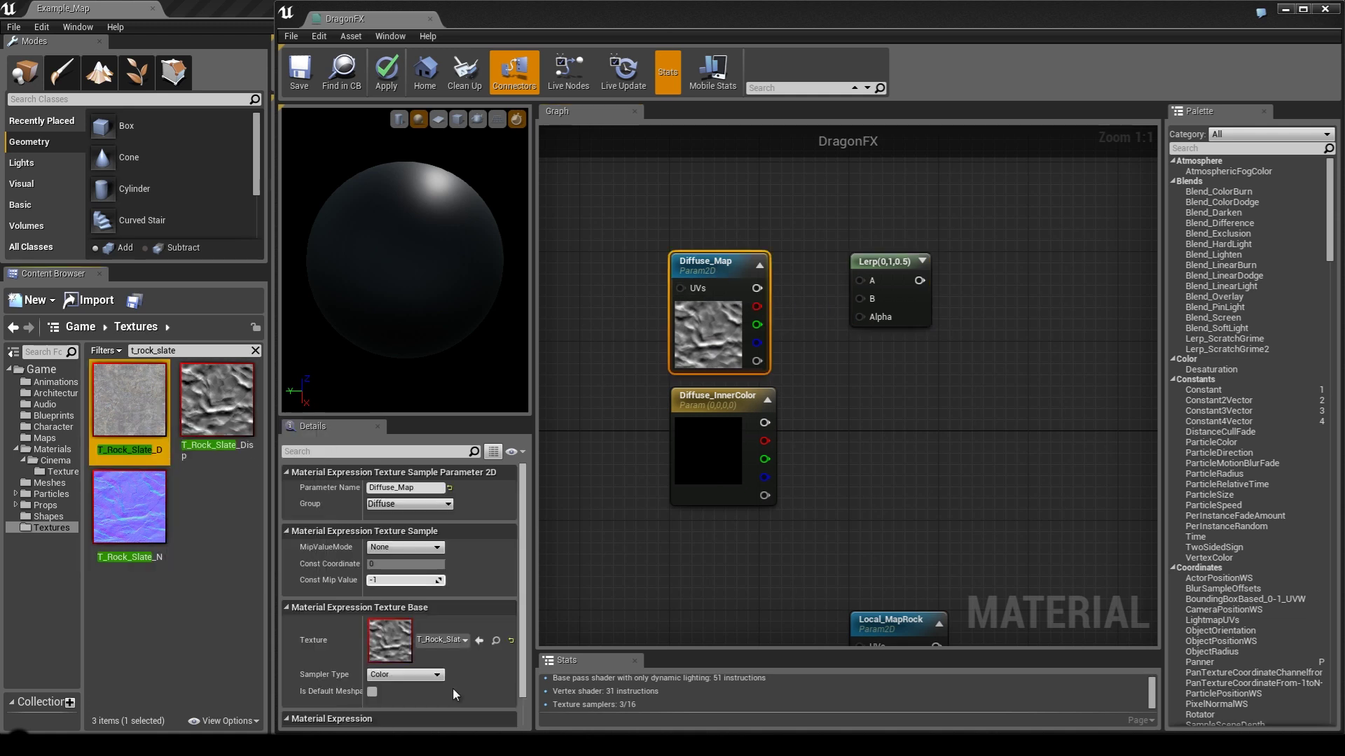
left_click(479, 641)
left_click(814, 433)
right_click_drag(917, 368, 885, 391)
left_click_drag(725, 311, 828, 304)
Set Diffuse_InnerColor's default value to a light grey of 0.62 in R, G and B, and connect it to the Lerp's B input.
left_click(727, 438)
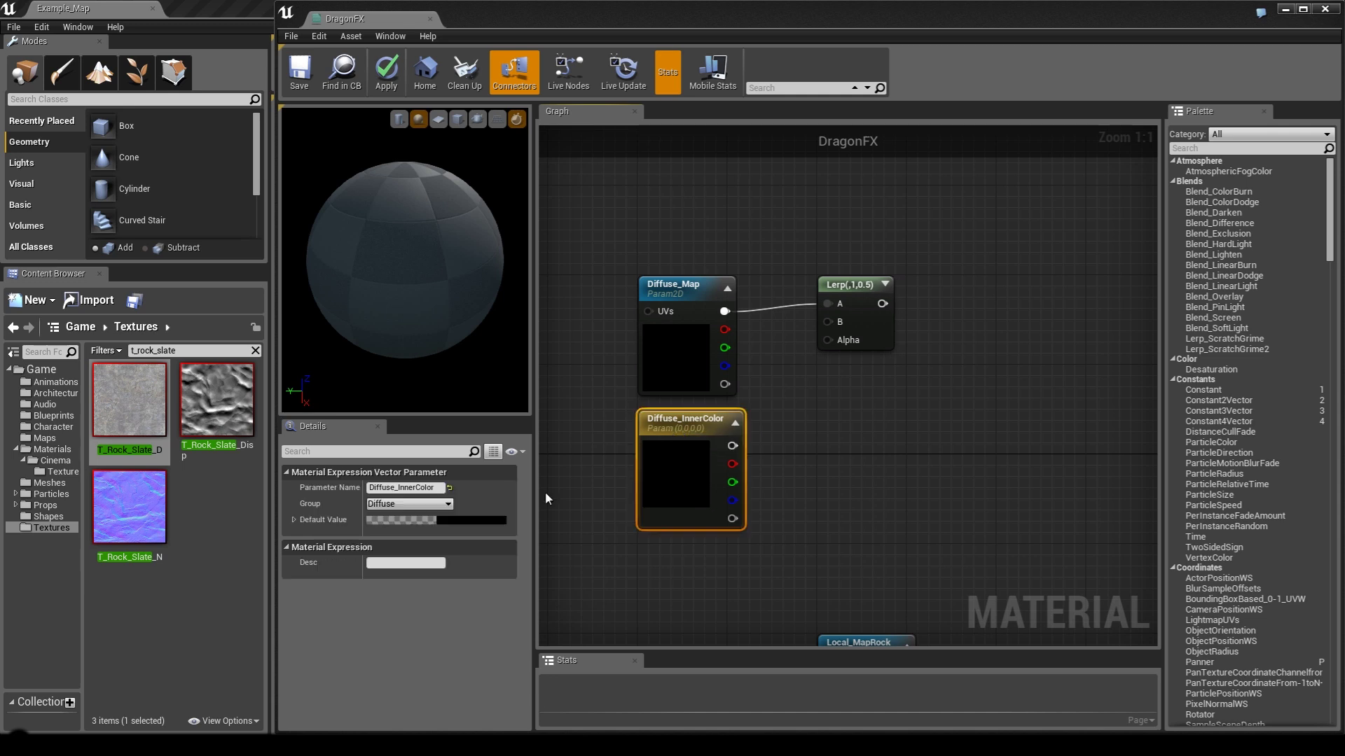
left_click(466, 521)
left_click(663, 518)
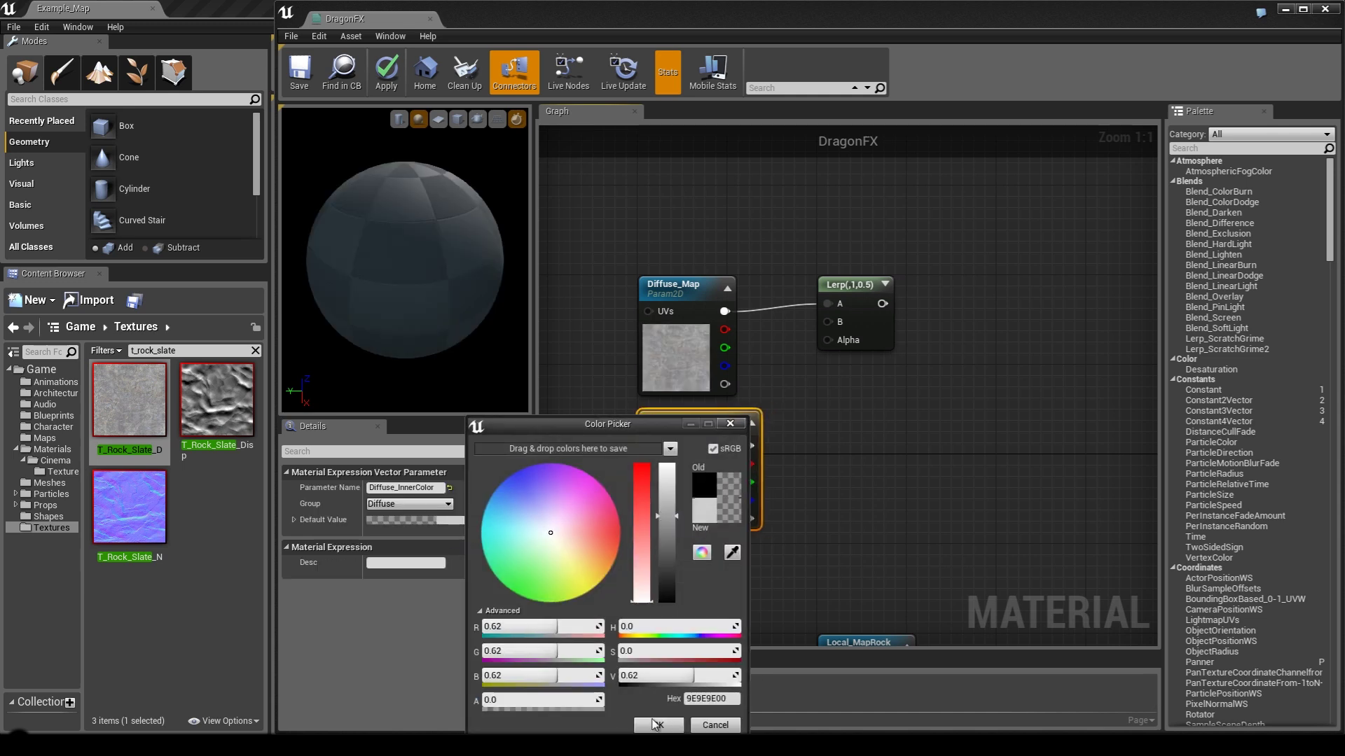
left_click(658, 725)
left_click_drag(748, 446, 828, 321)
Move the Diffuse_Map, Diffuse_InnerColor and Lerp nodes upward together, away from Local_MapRock.
right_click_drag(857, 501, 904, 457)
left_click_drag(1036, 200, 764, 408)
right_click_drag(950, 425, 974, 538)
left_click_drag(785, 423, 786, 336)
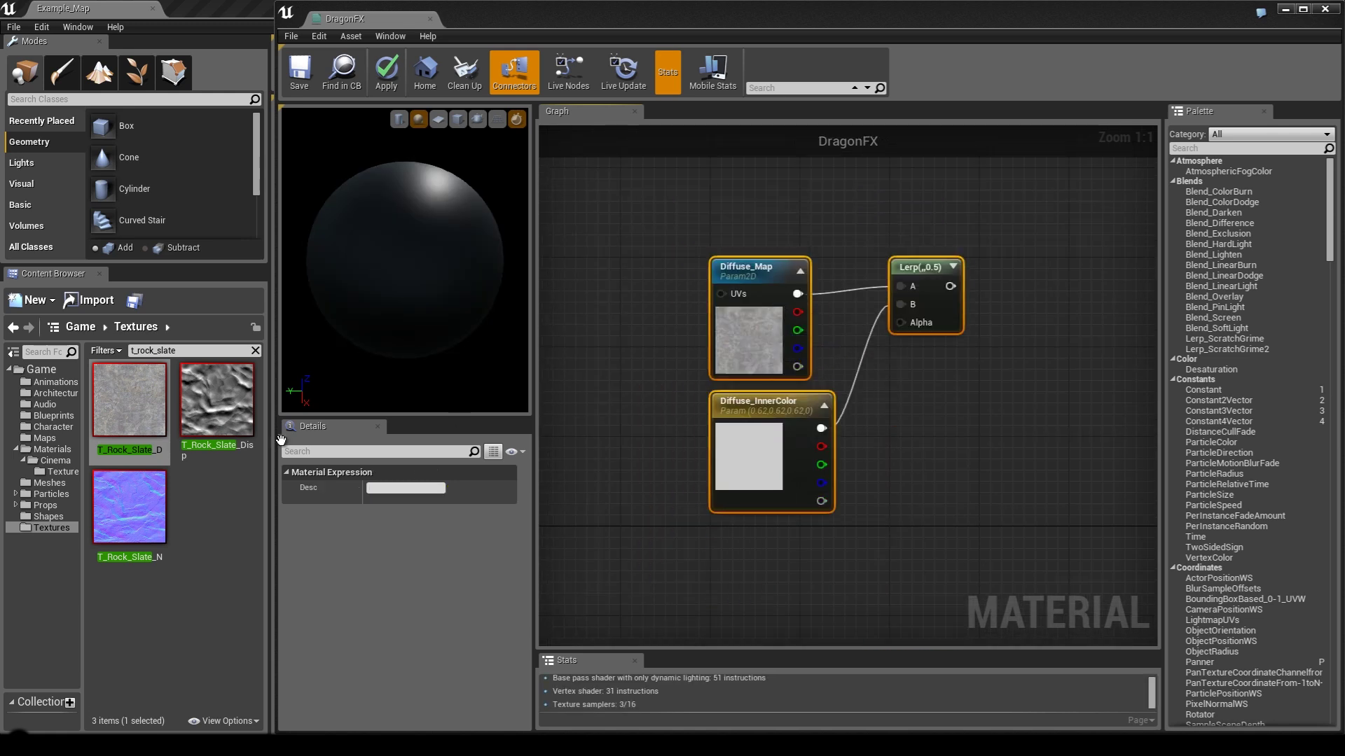
Open the Materials/Cinema/Textures folder and clear the texture search filter.
left_click(62, 471)
left_click(255, 350)
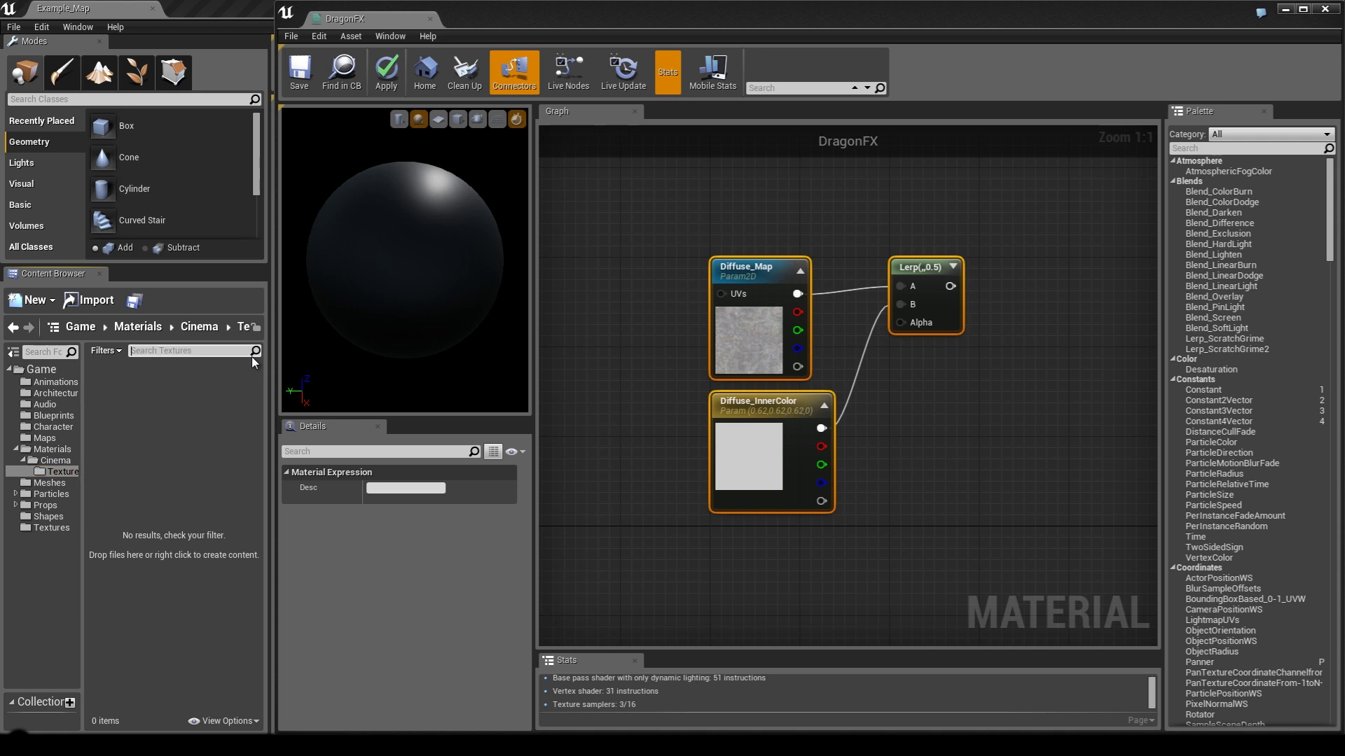
Duplicate the Diffuse_Map node below Diffuse_InnerColor, and set the copy's parameter name and group to Mask.
right_click_drag(868, 459, 895, 401)
left_click(762, 213)
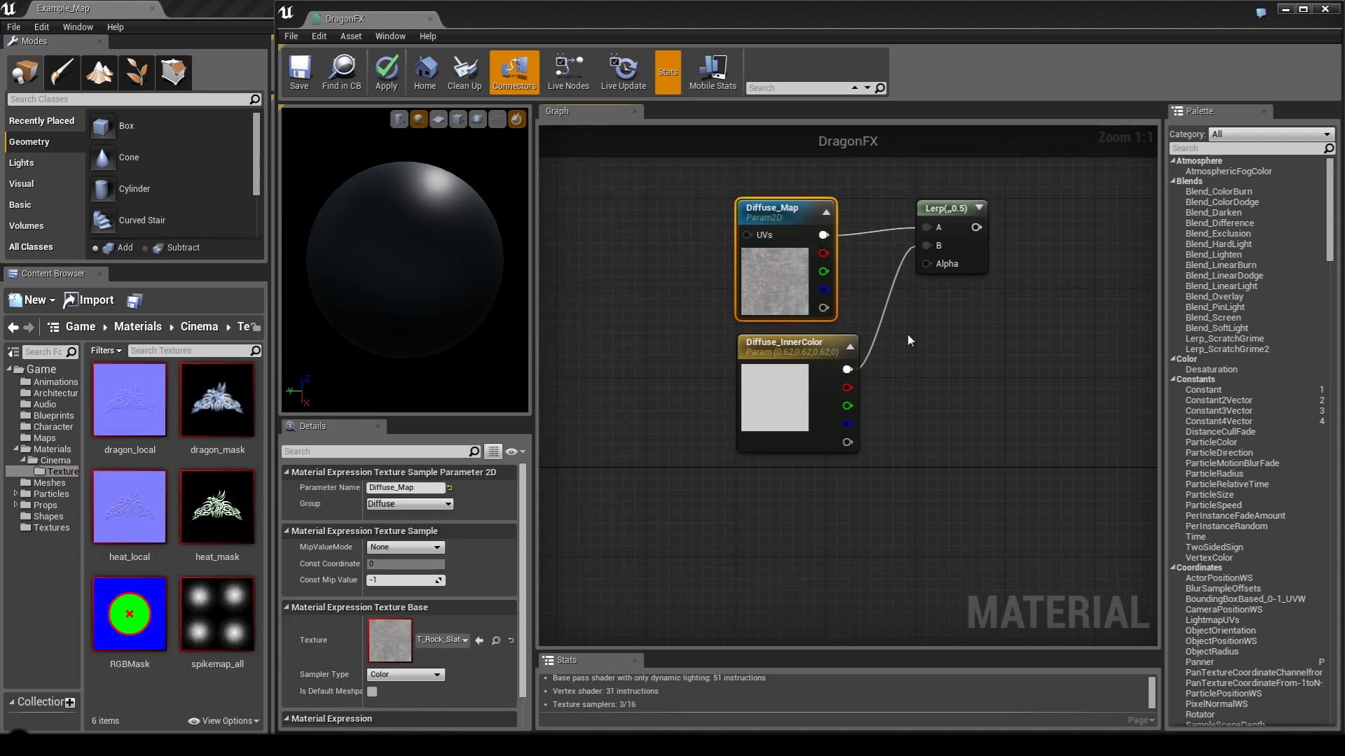
key("ctrl+c")
key("ctrl+v")
left_click_drag(992, 374, 760, 491)
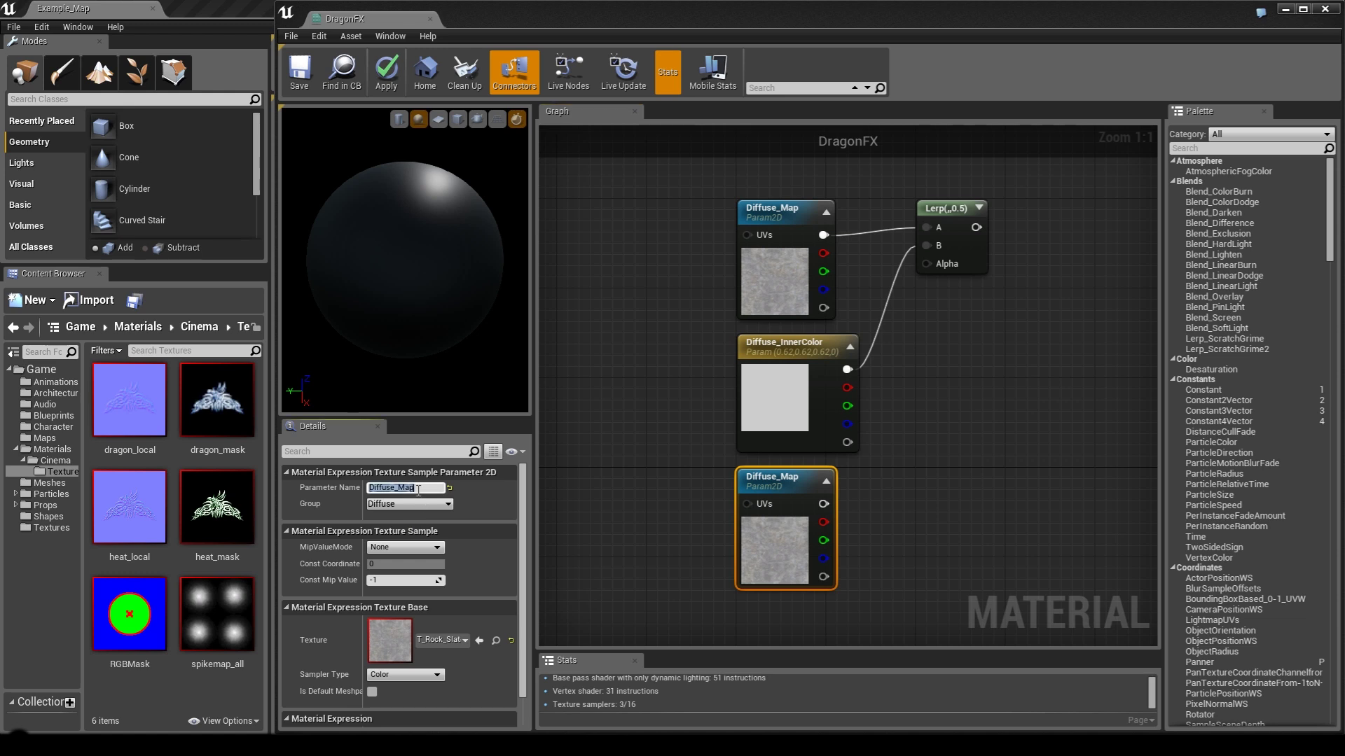
key("Return")
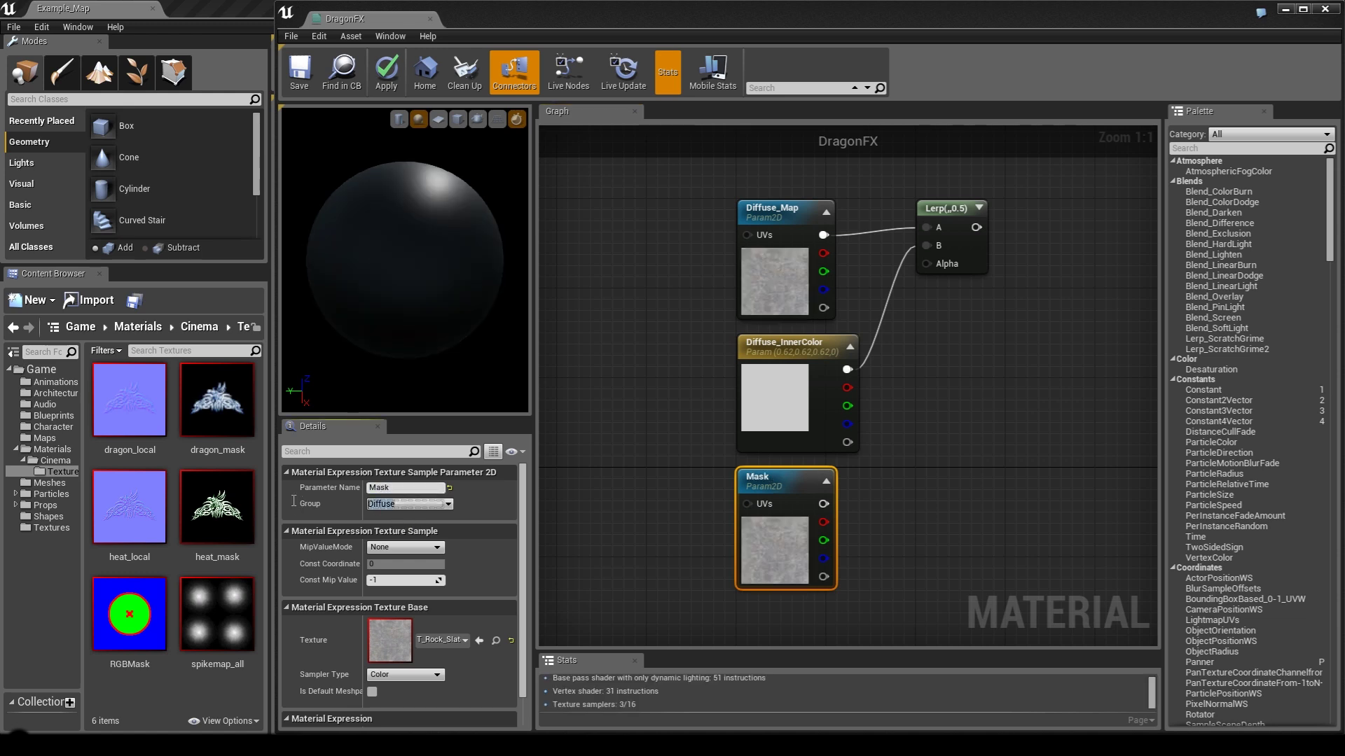
type("Mask")
key("Return")
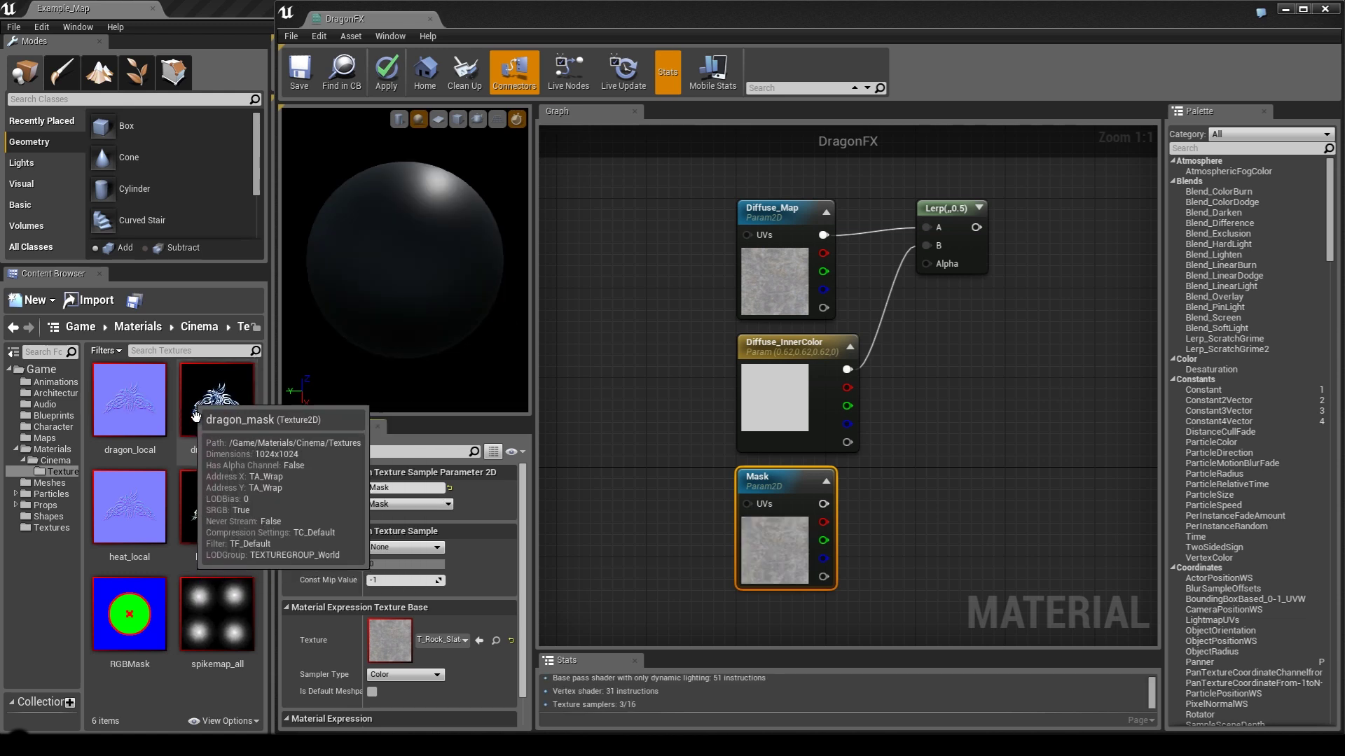
Assign the dragon_mask texture to the Mask node.
right_click_drag(978, 381, 921, 375)
left_click(217, 401)
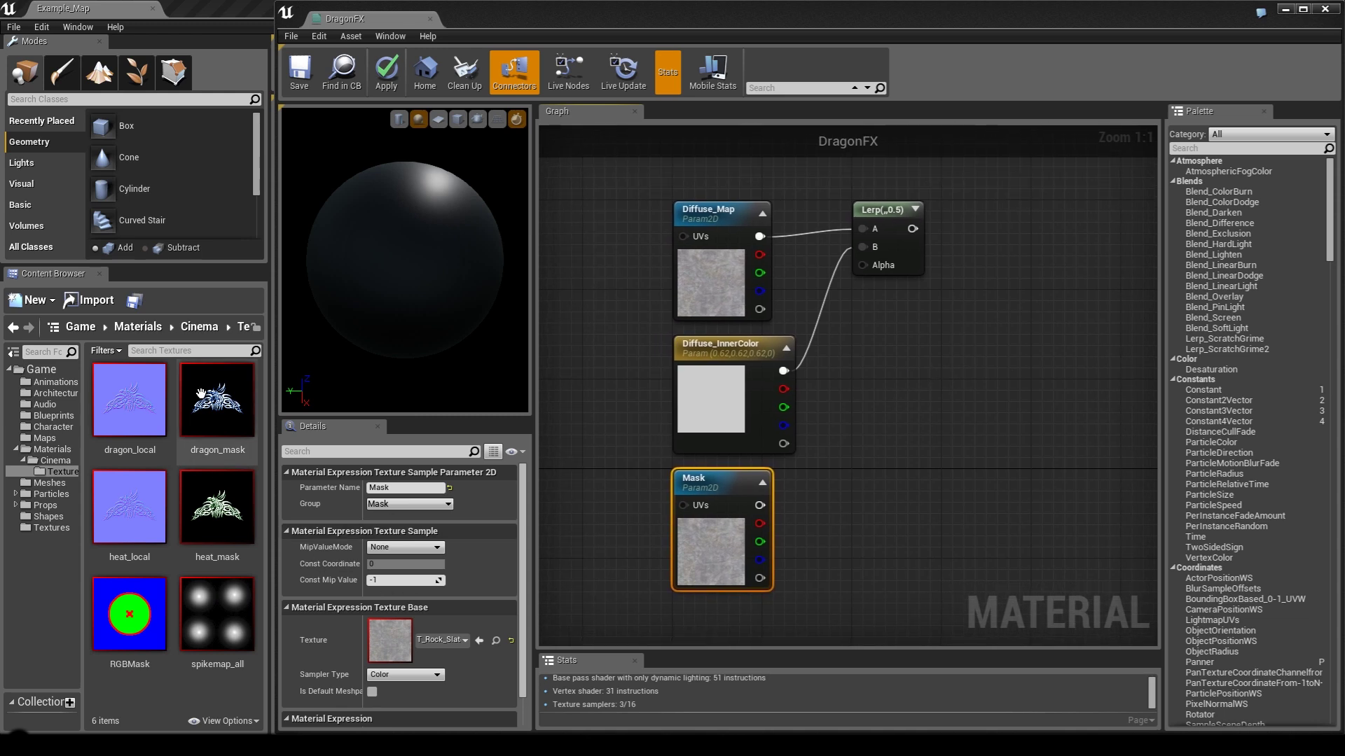
left_click(481, 642)
right_click_drag(877, 405, 844, 400)
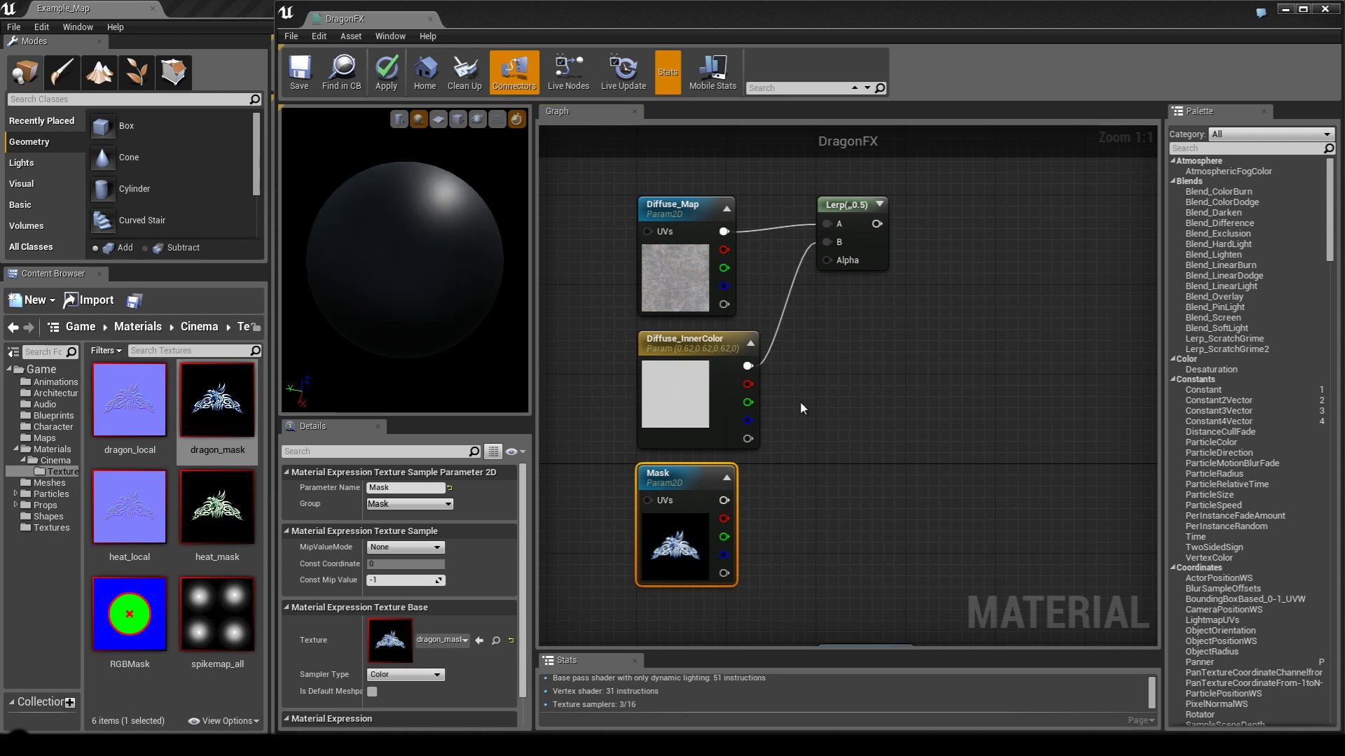
Connect the Mask node's red channel to the Lerp's Alpha and the Lerp's output to the material's Base Color.
left_click_drag(724, 518, 827, 262)
scroll(871, 333, "down", 2)
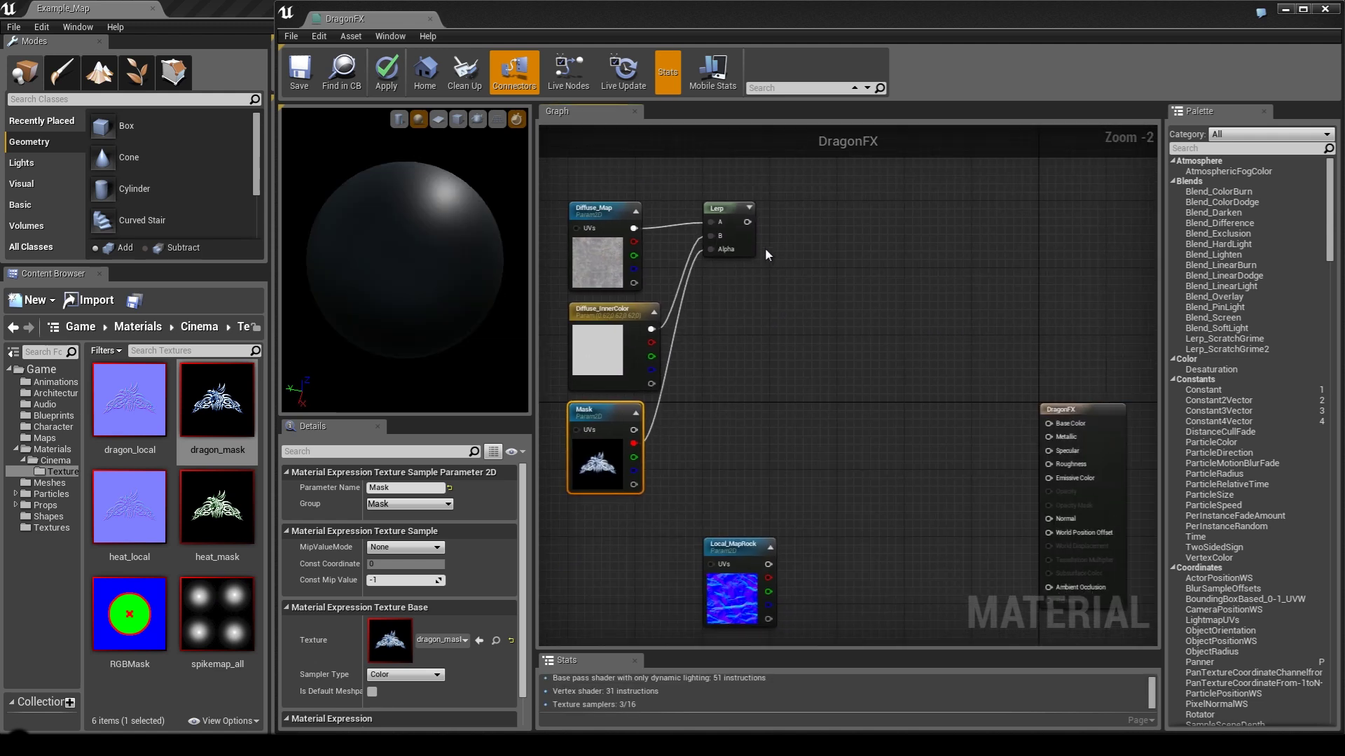
left_click_drag(746, 223, 1049, 423)
Switch the material preview to a plane and frame the dragon pattern head-on and close up.
right_click_drag(746, 350, 933, 363)
left_click_drag(410, 292, 633, 203)
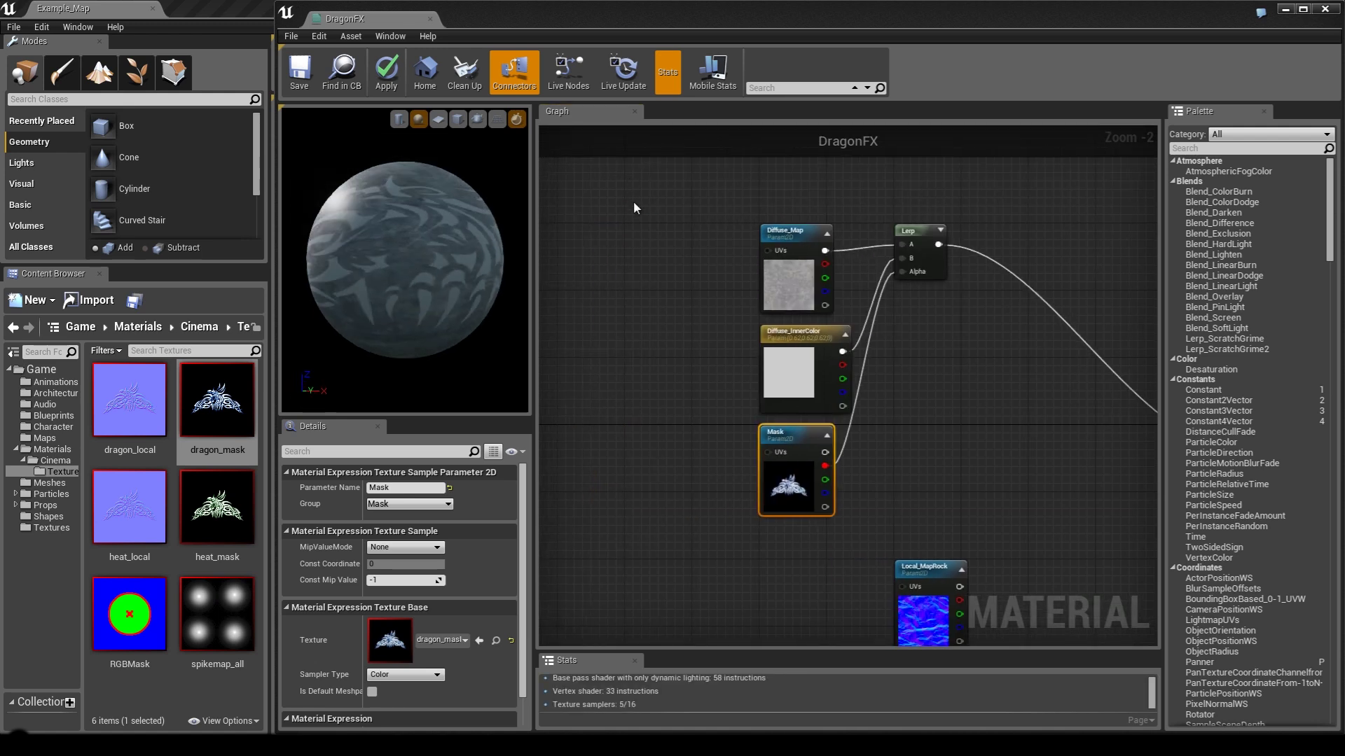
left_click(437, 120)
left_click_drag(465, 296, 474, 371)
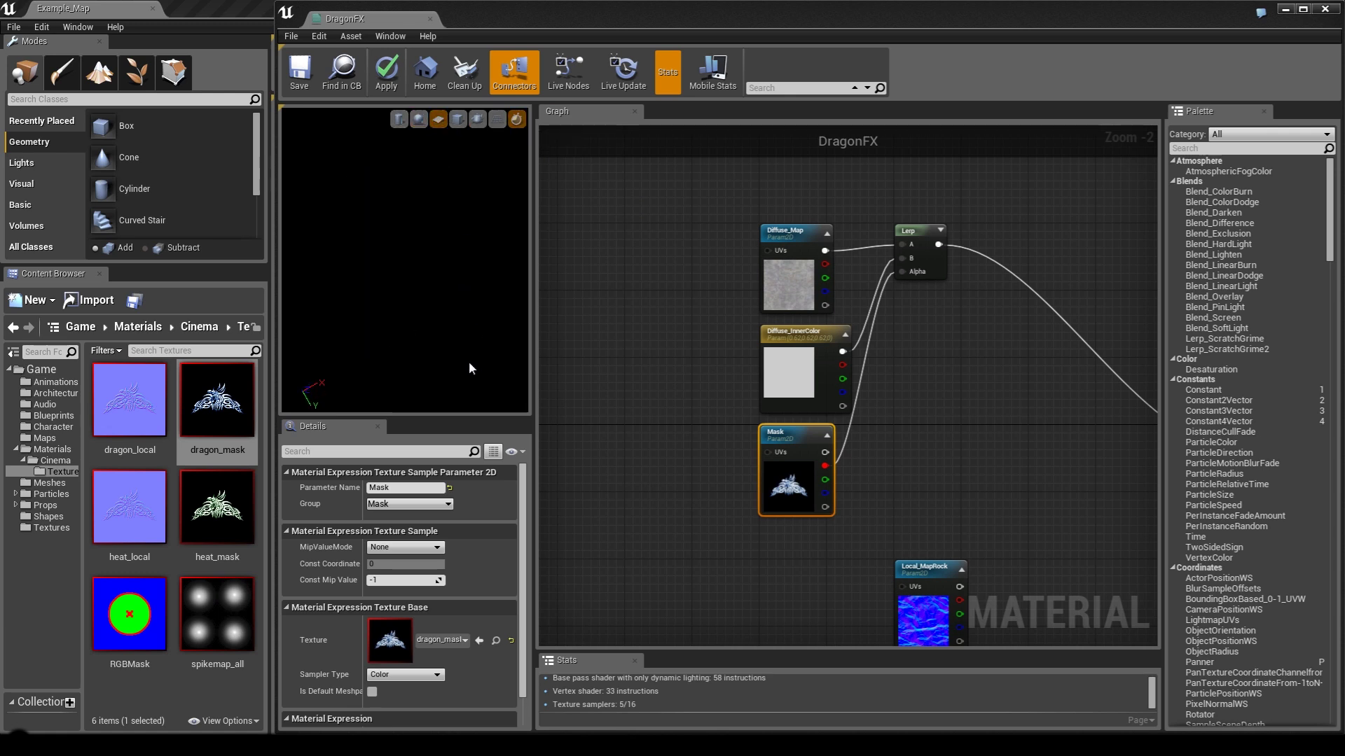
left_click_drag(411, 230, 412, 591)
left_click_drag(441, 165, 493, 272)
scroll(387, 235, "up", 5)
scroll(400, 244, "up", 5)
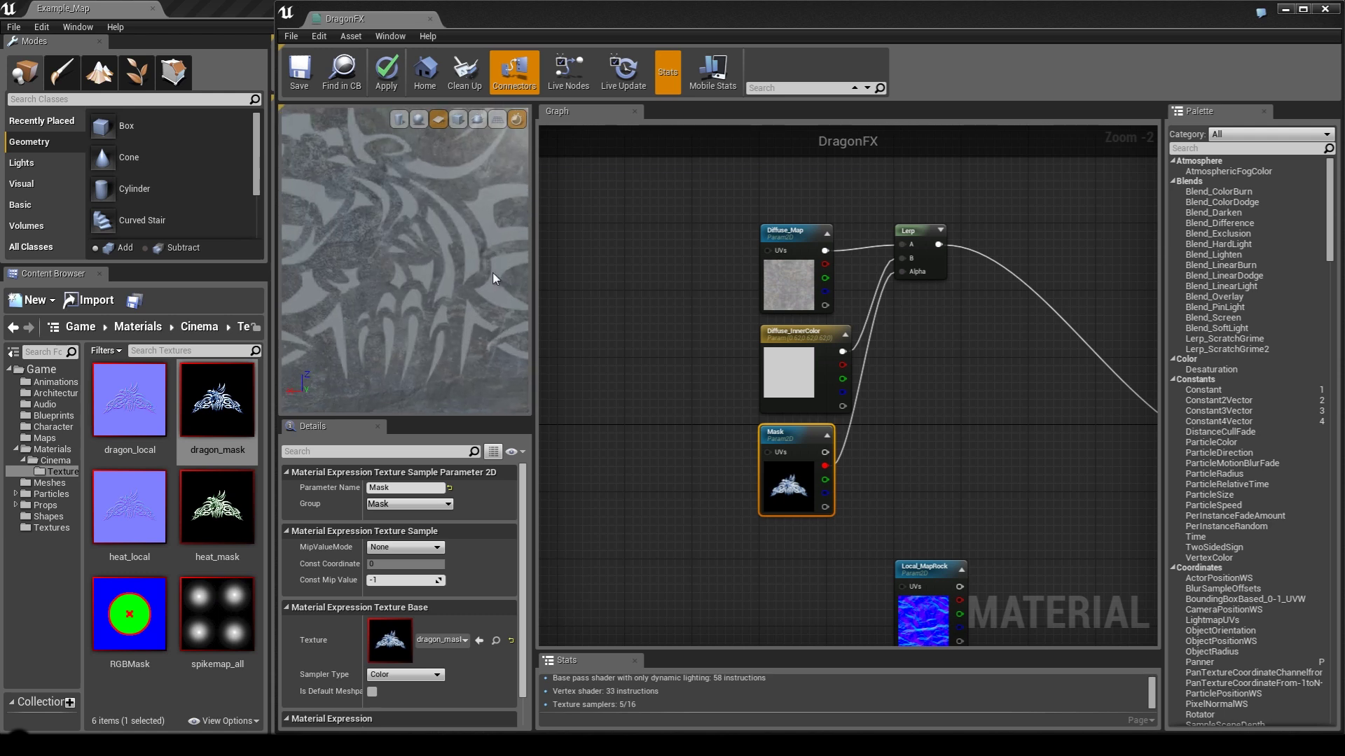
Try the Mask node's blue channel as the diffuse Lerp's Alpha, and reconnect the red channel.
left_click(990, 396)
right_click_drag(858, 408, 804, 345)
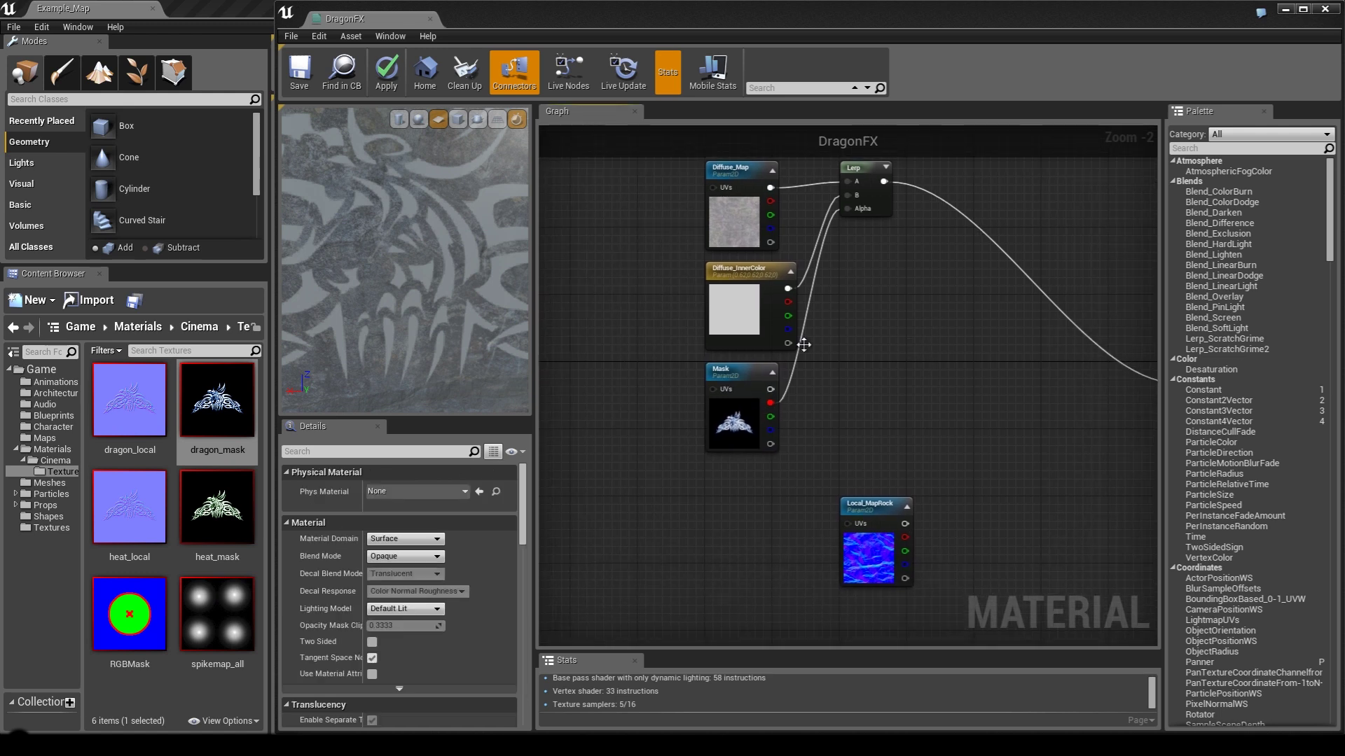
left_click(732, 366)
right_click_drag(894, 348, 846, 366)
left_click_drag(800, 227, 724, 447)
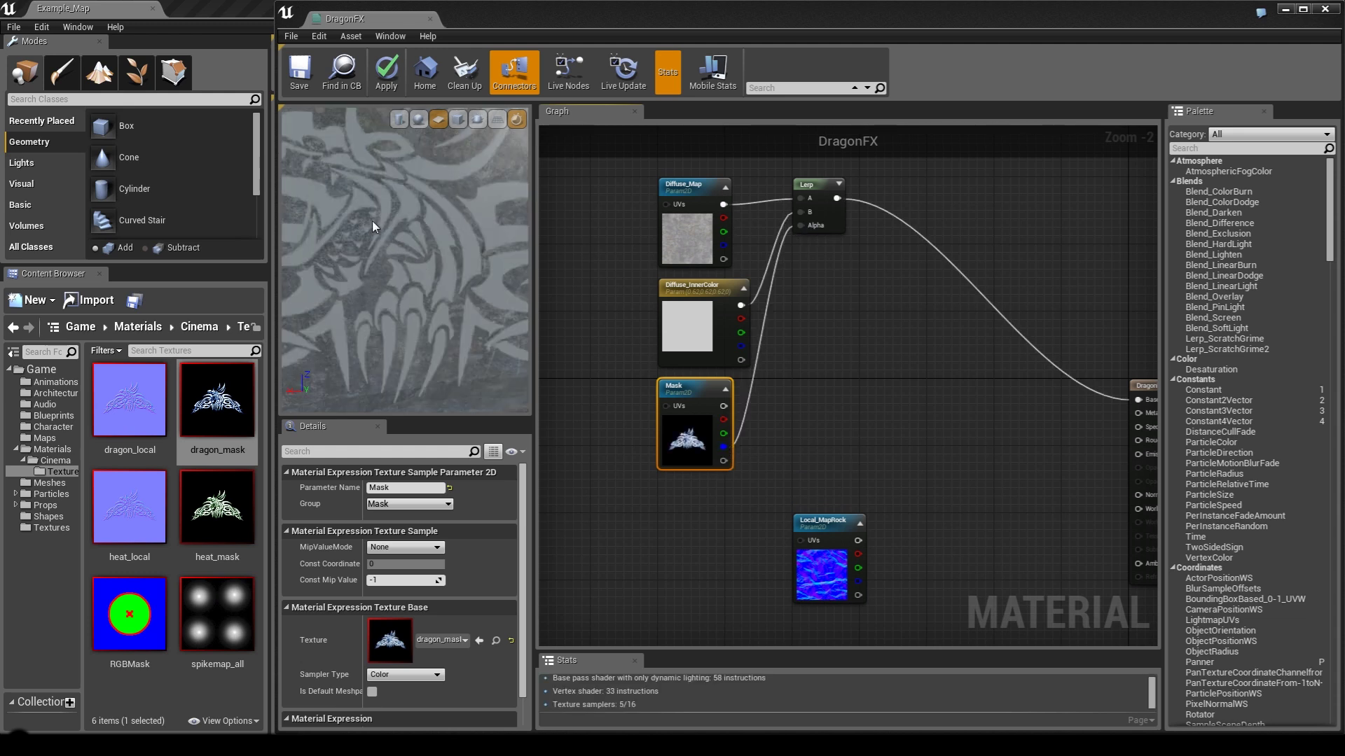
left_click_drag(398, 230, 430, 237)
left_click_drag(721, 419, 800, 226)
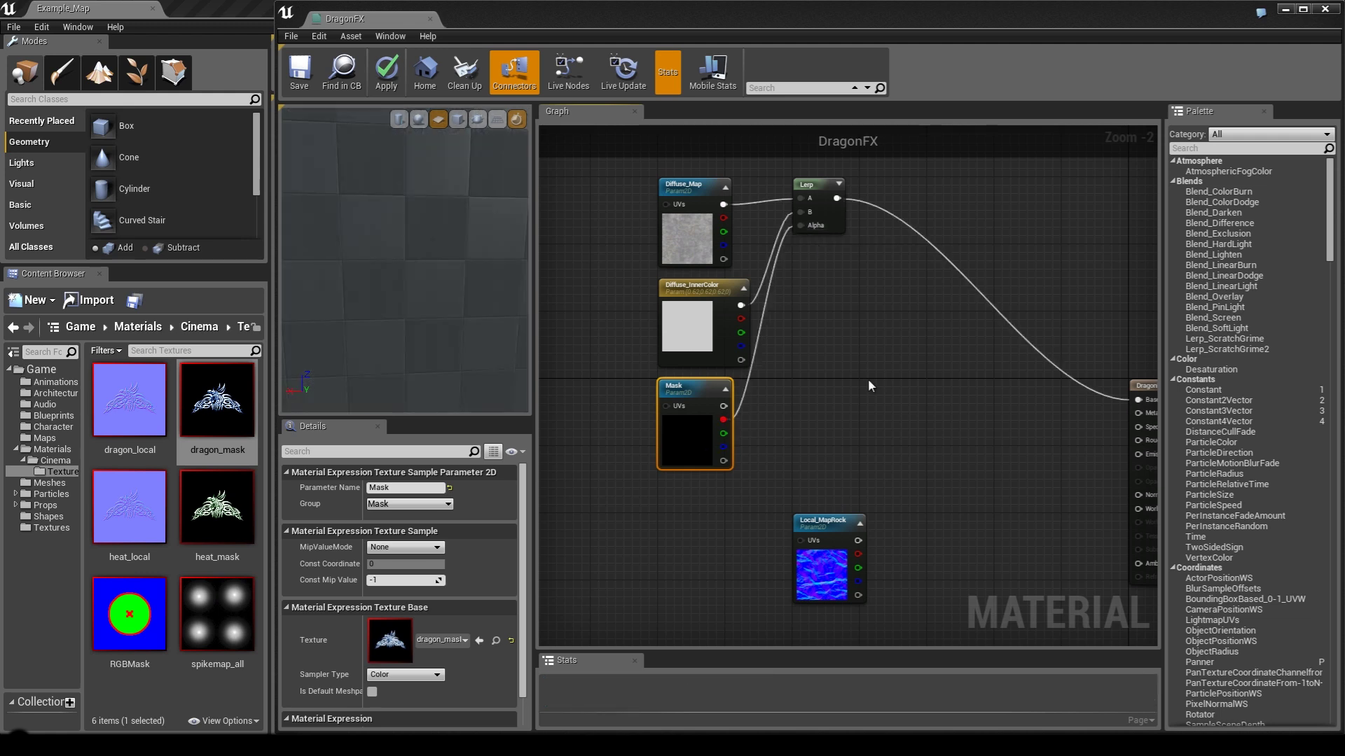
Move the Local_MapRock node left so it lines up below the Mask node.
right_click_drag(801, 371, 860, 396)
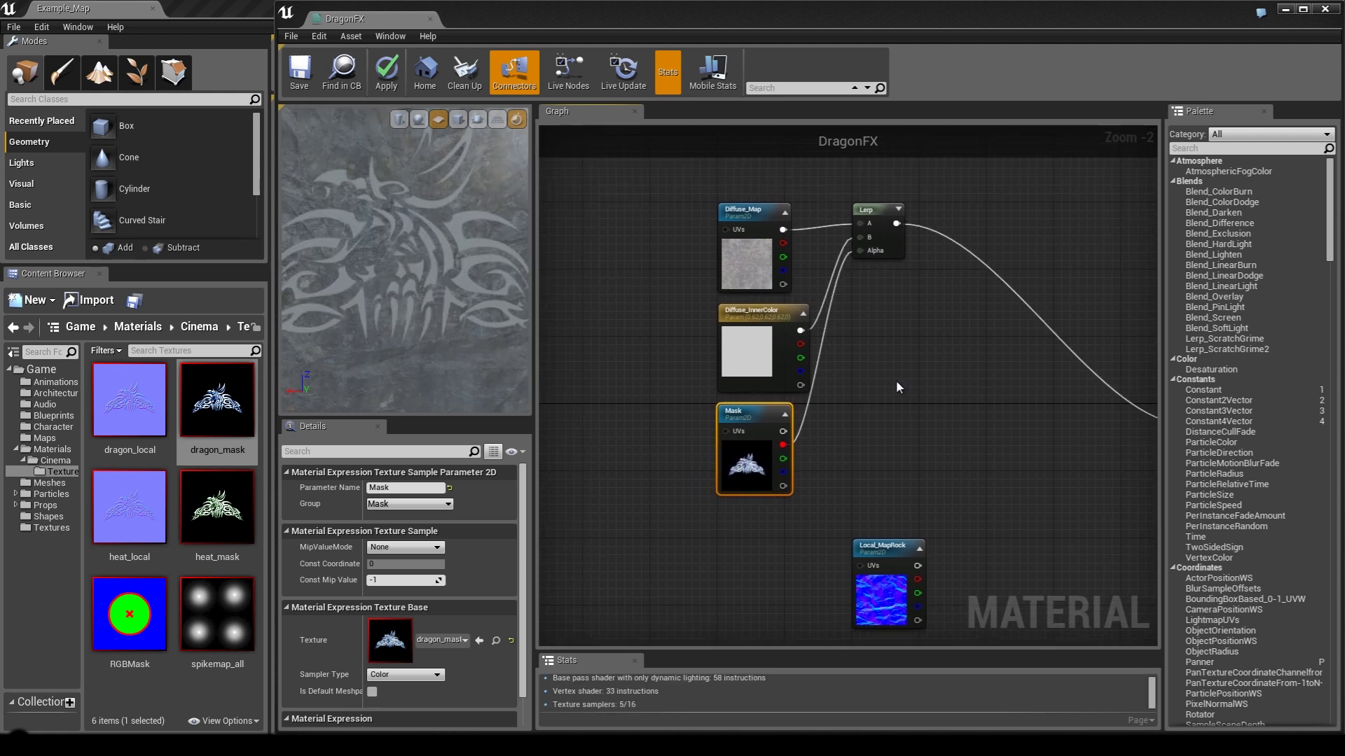
scroll(873, 402, "down", 2)
right_click_drag(877, 360, 888, 255)
scroll(889, 263, "up", 2)
left_click_drag(904, 276, 768, 349)
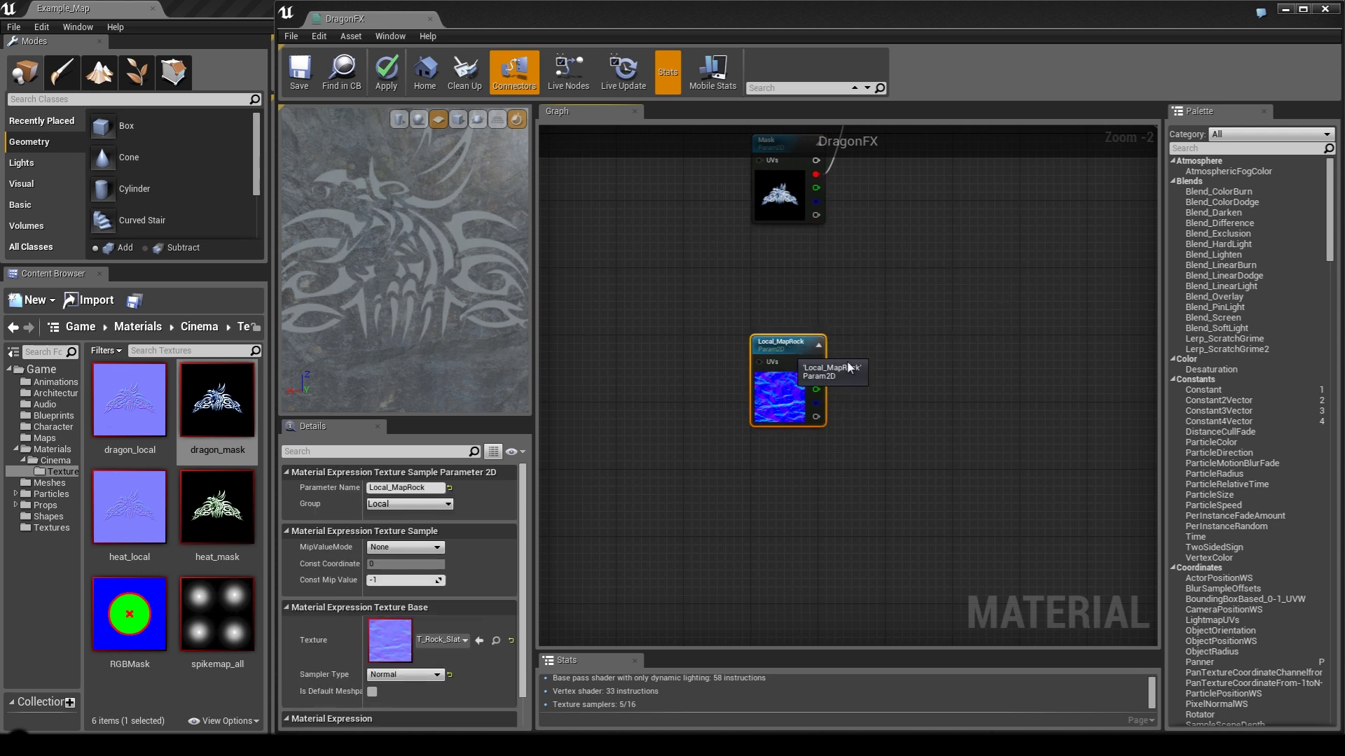
Duplicate Local_MapRock directly below the original as Local_MapDragon and assign the dragon_local texture to it.
key("ctrl+w")
left_click_drag(932, 405, 774, 450)
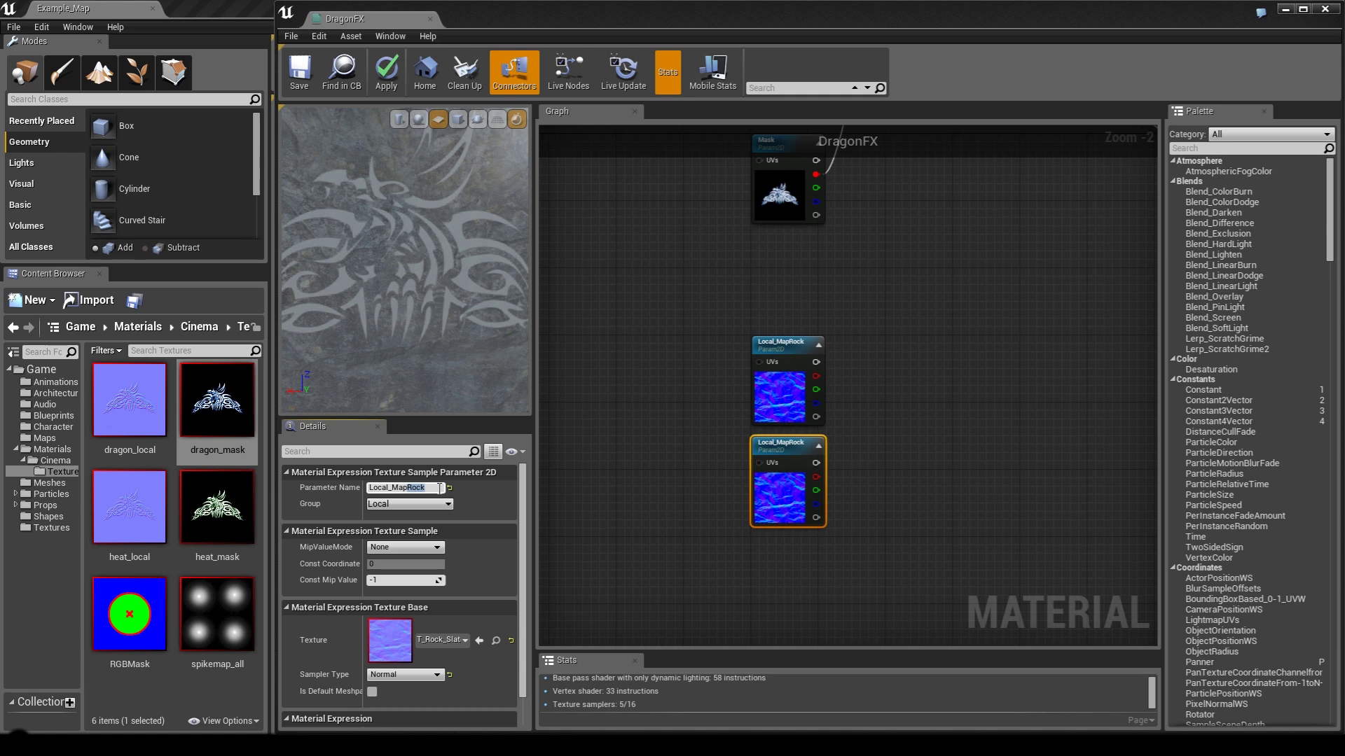
key("Return")
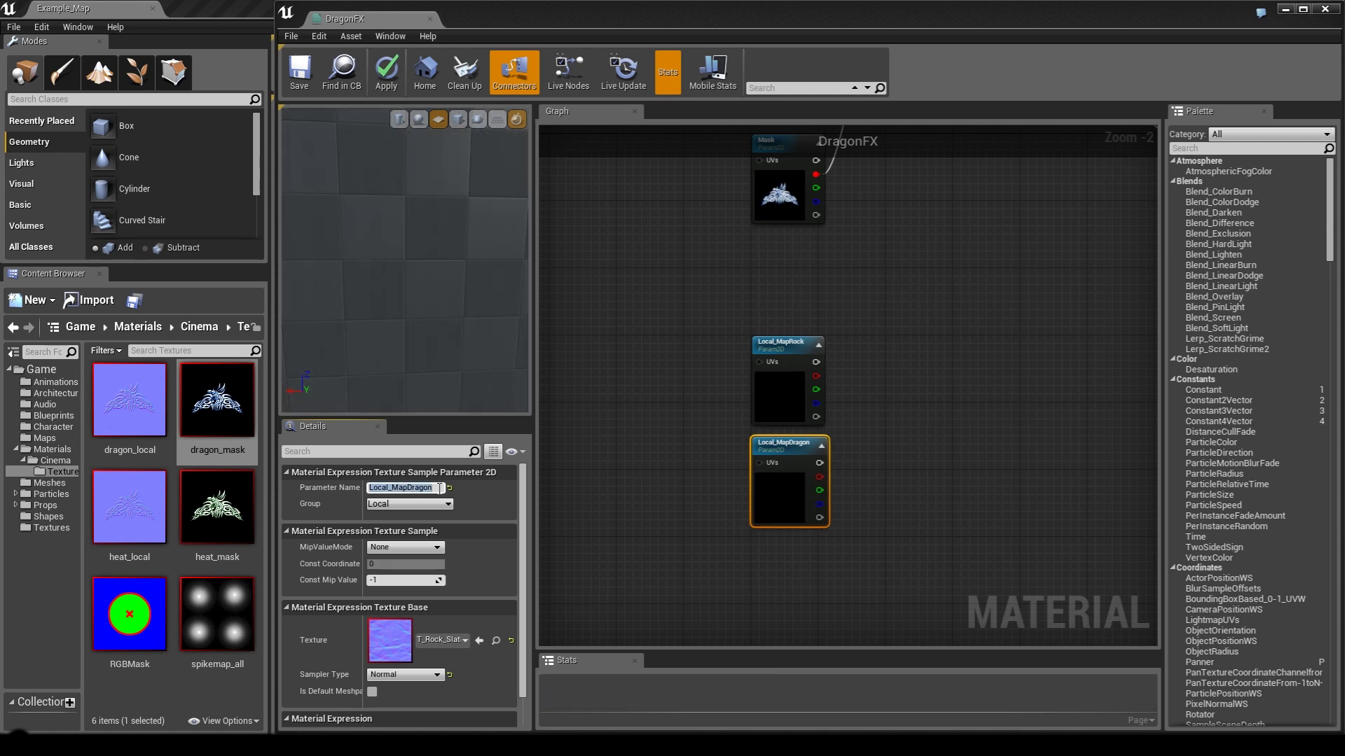
left_click(144, 428)
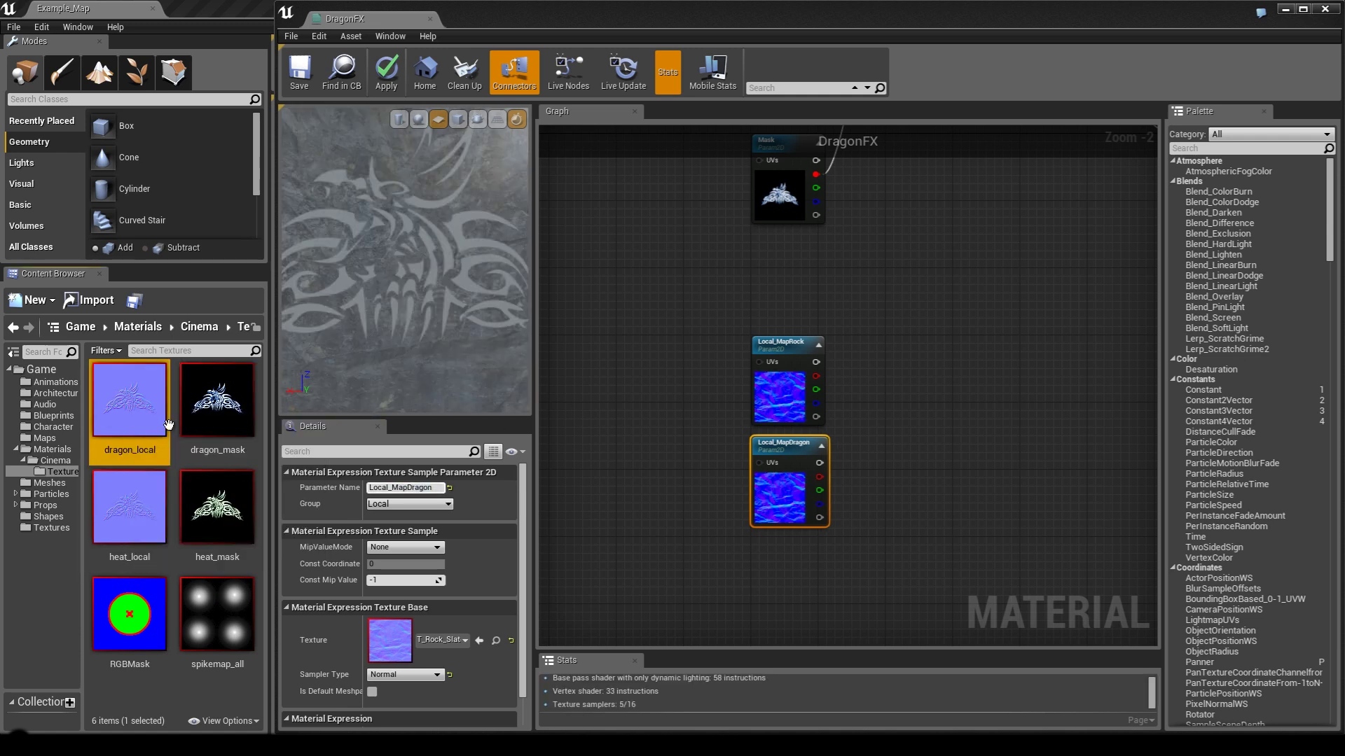
left_click(480, 642)
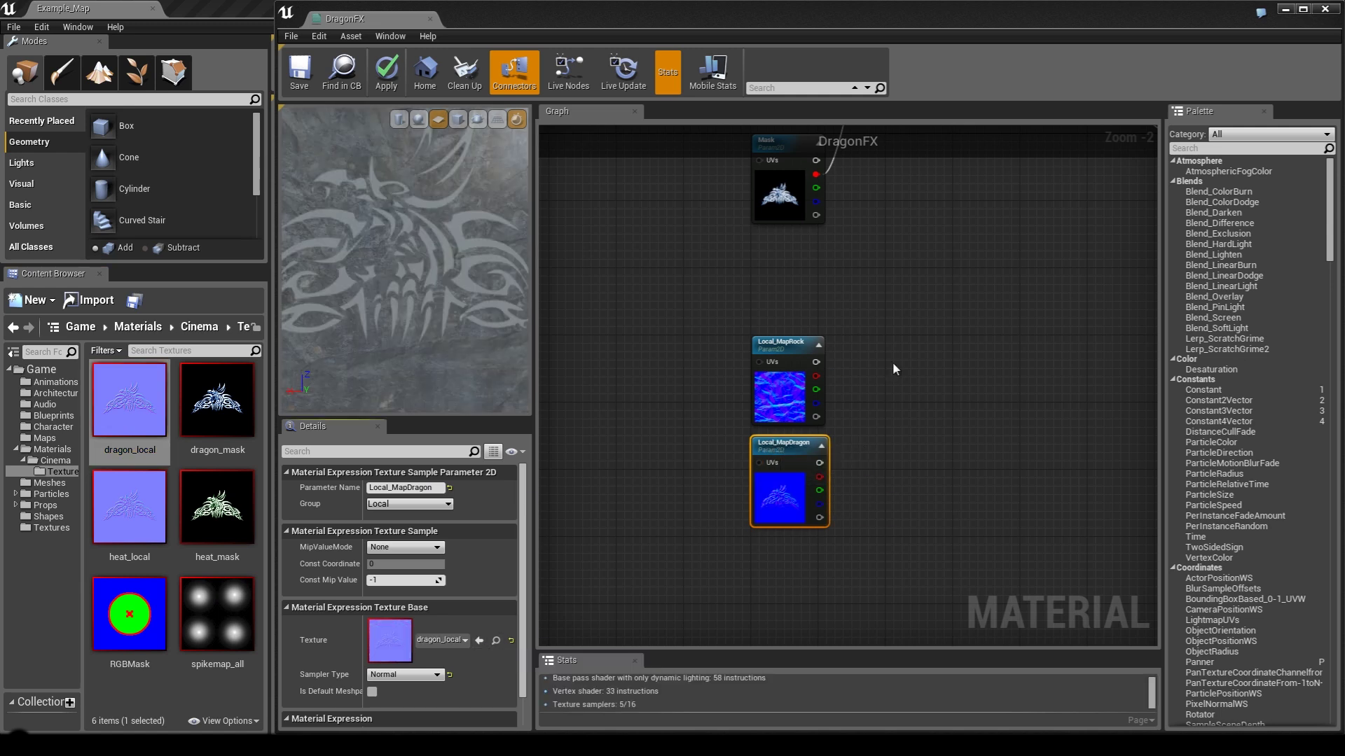
Duplicate the Mask node and place the copy directly below Local_MapDragon.
right_click_drag(923, 358, 859, 369)
left_click(850, 379)
right_click_drag(834, 427, 931, 530)
left_click(800, 262)
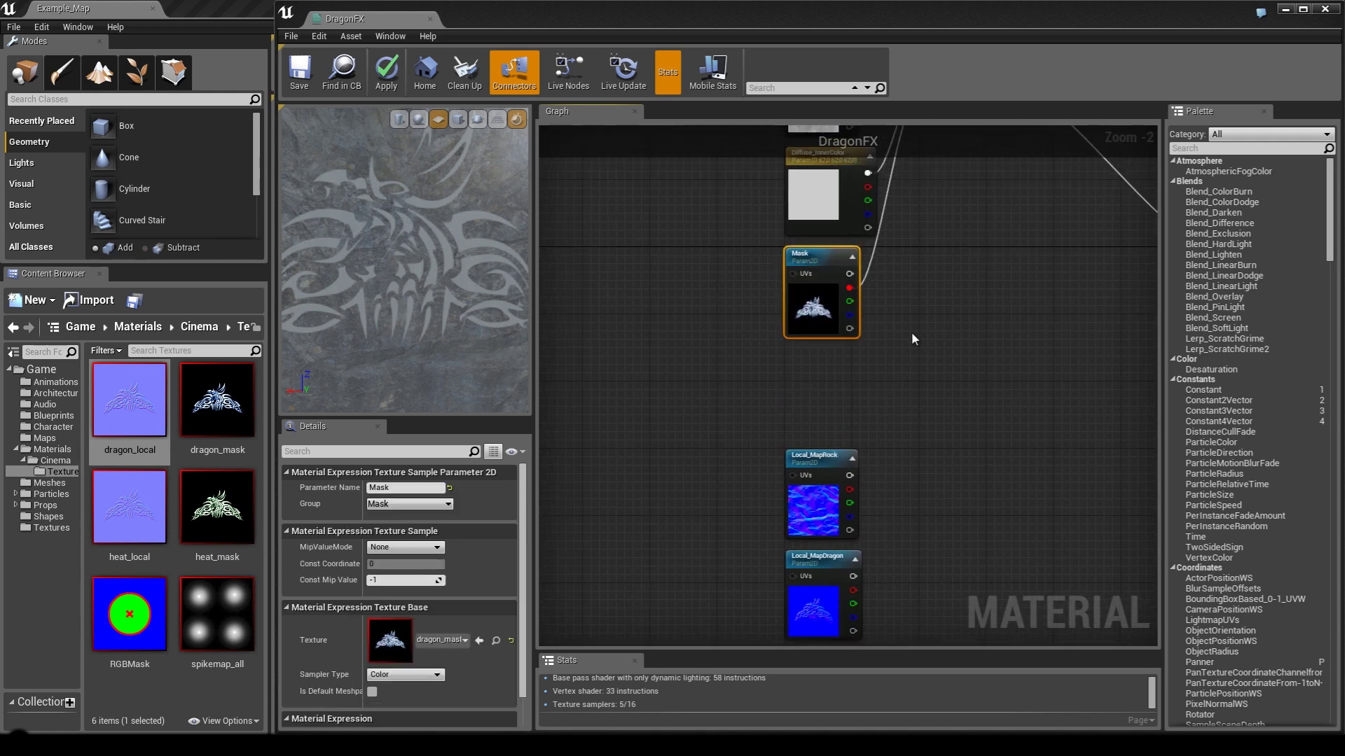
key("ctrl+v")
right_click_drag(984, 491, 929, 303)
left_click_drag(990, 181, 782, 533)
left_click(827, 469)
right_click_drag(881, 367, 750, 313)
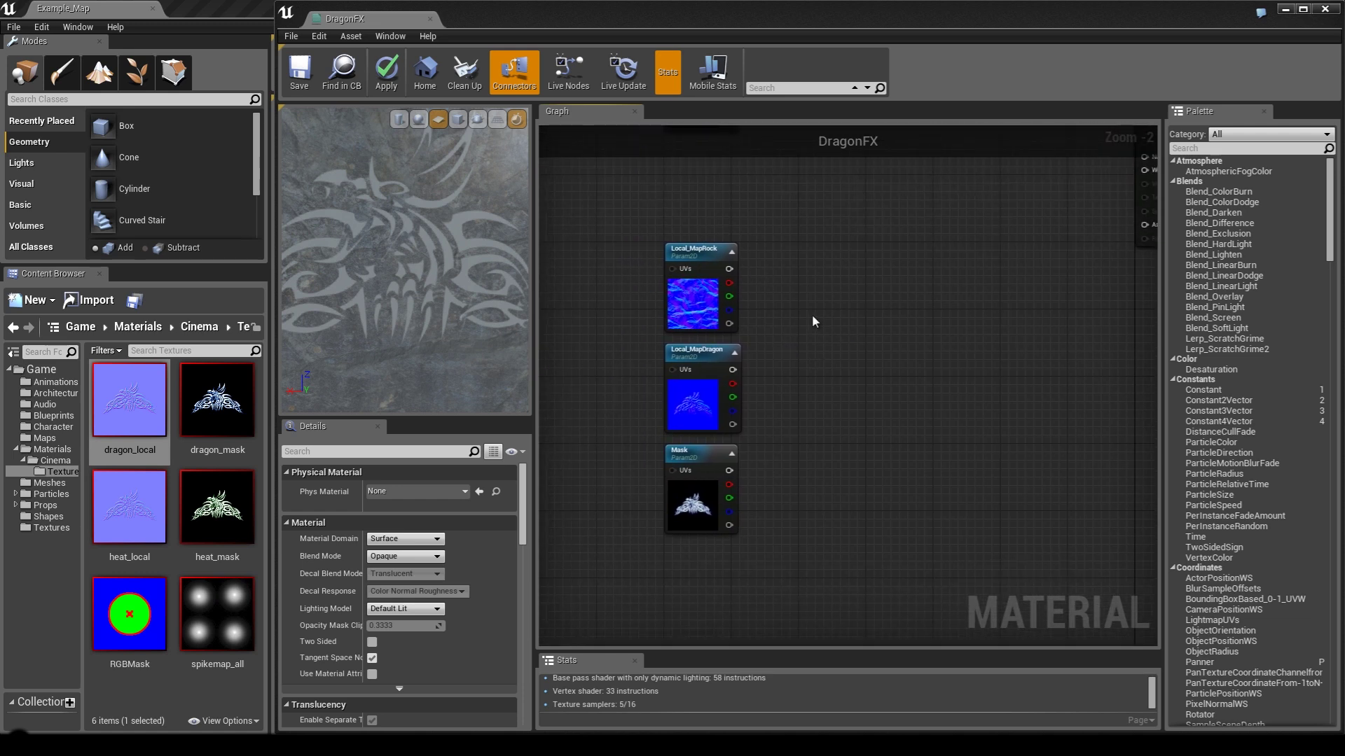
Add a Lerp node beside the normal maps with Local_MapRock in A, Local_MapDragon in B and the copied Mask's blue channel in Alpha.
right_click_drag(867, 408, 856, 419)
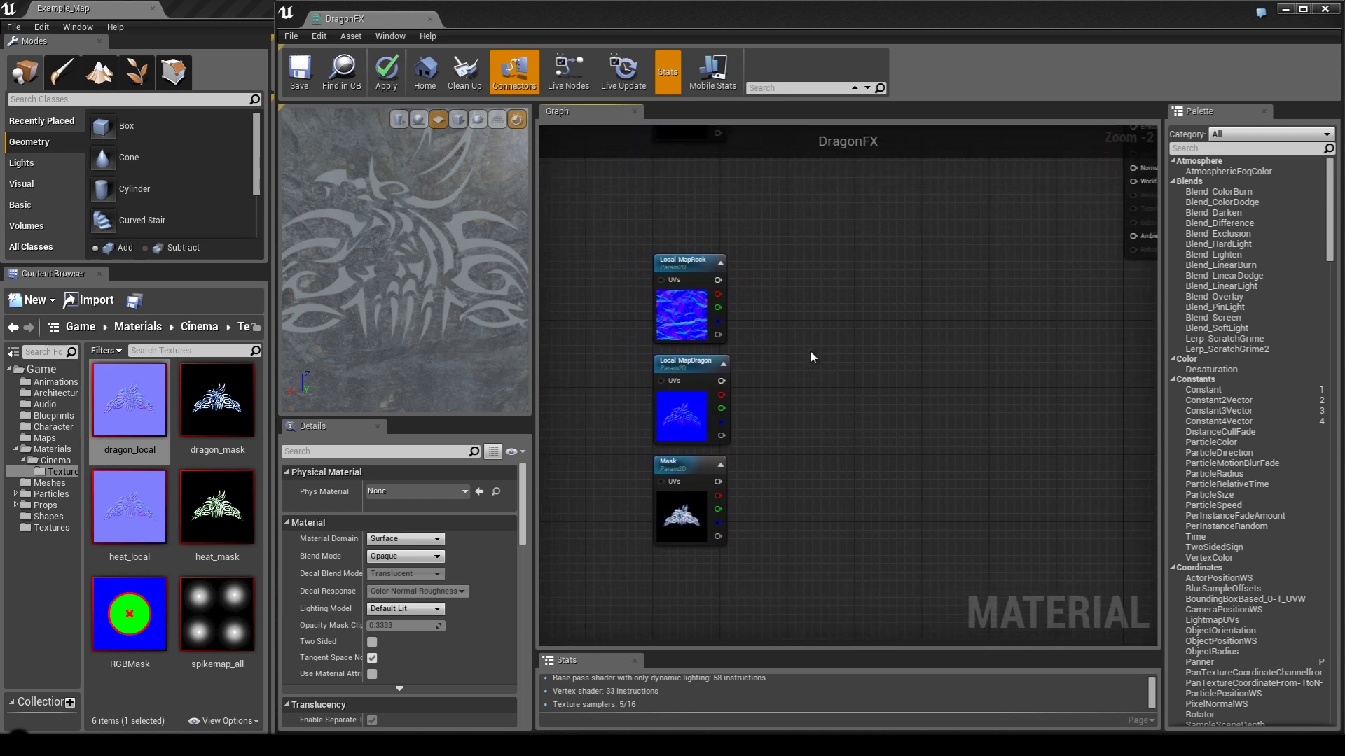
key("l")
left_click(819, 355)
left_click_drag(825, 354, 803, 323)
left_click(784, 289)
left_click_drag(718, 280, 721, 381)
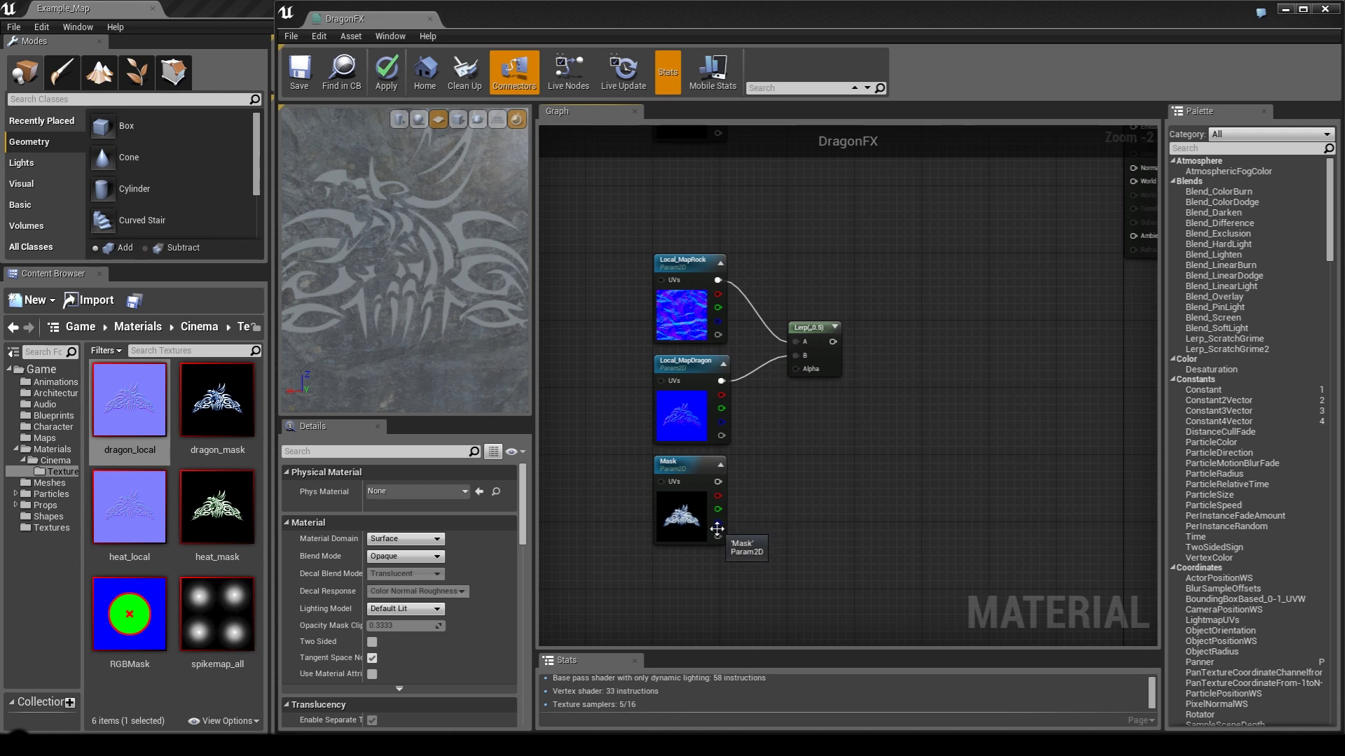
left_click_drag(721, 524, 800, 369)
Add a Constant node to the right of the normal-map Lerp.
right_click_drag(910, 408, 880, 443)
scroll(828, 342, "up", 2)
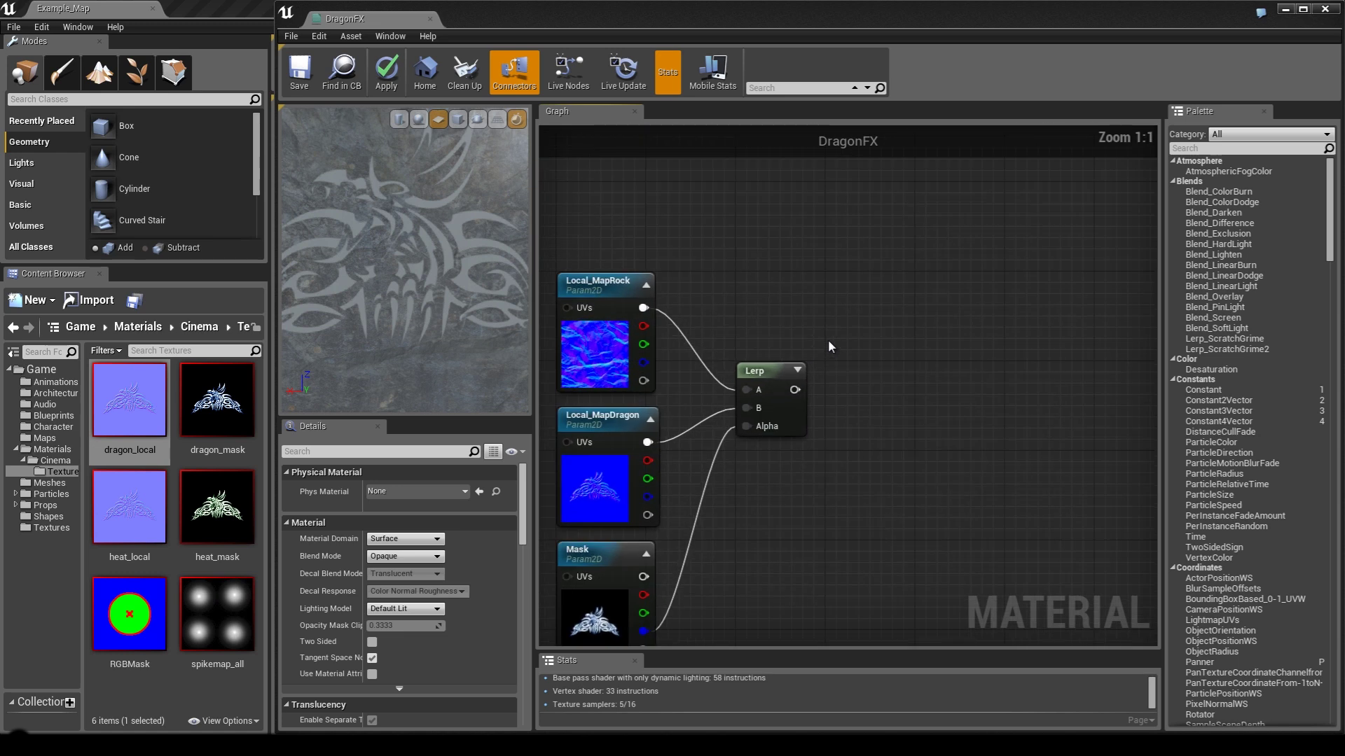
left_click(865, 346)
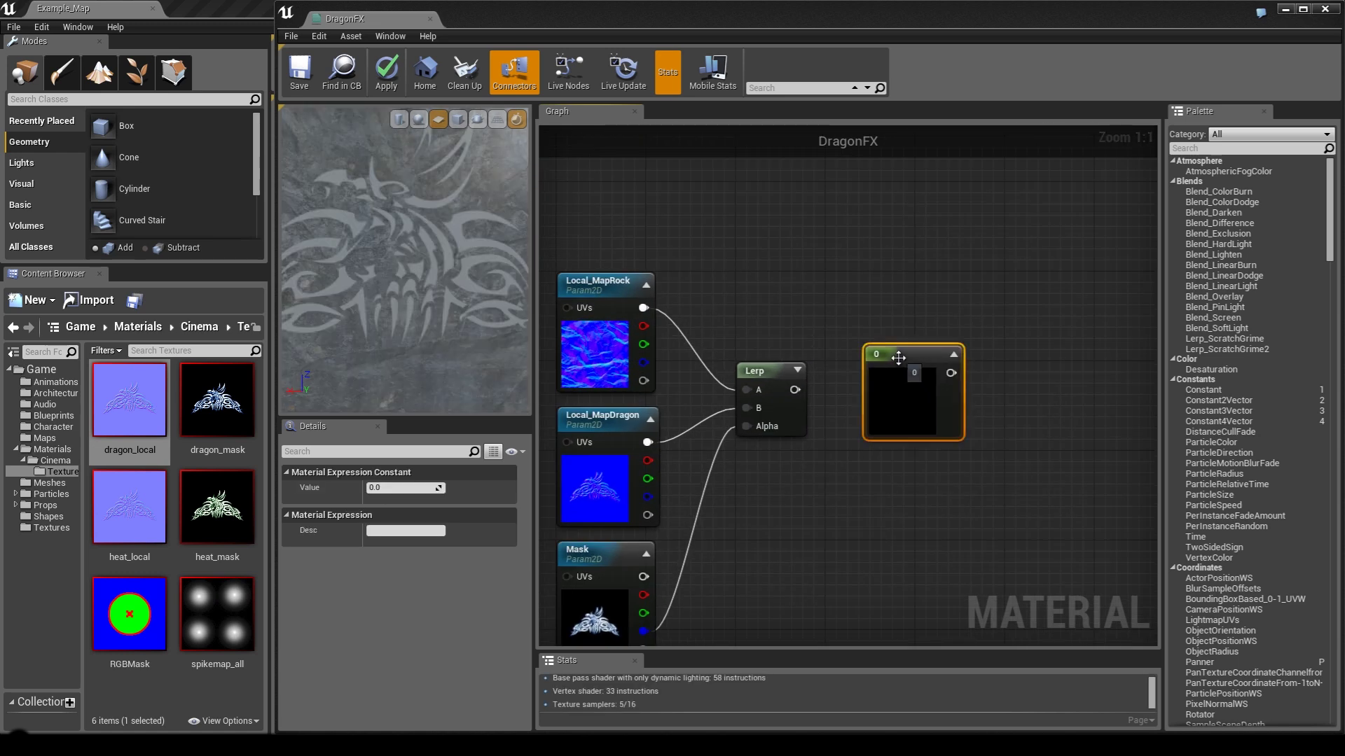
Replace the Constant node with a Constant3Vector set to R 0, G 0, B 1.
left_click(919, 354)
key("Delete")
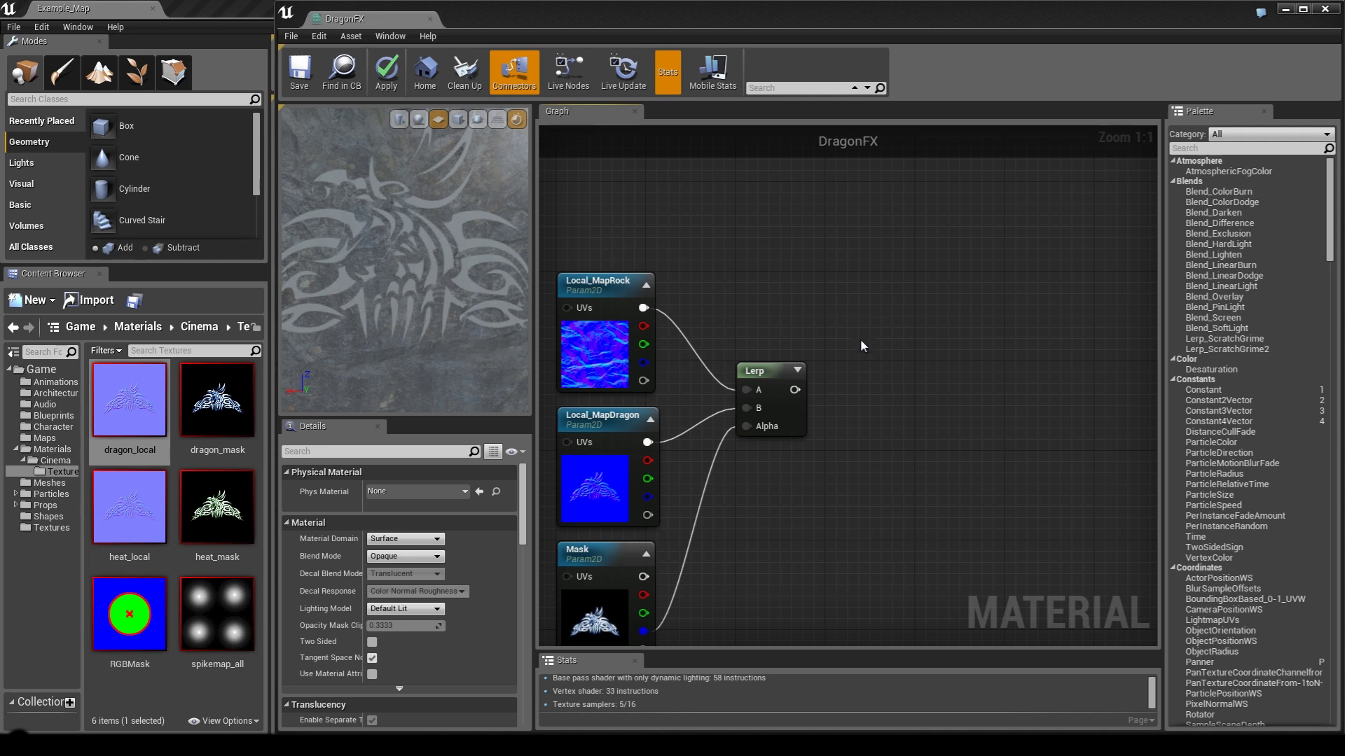
left_click(860, 340)
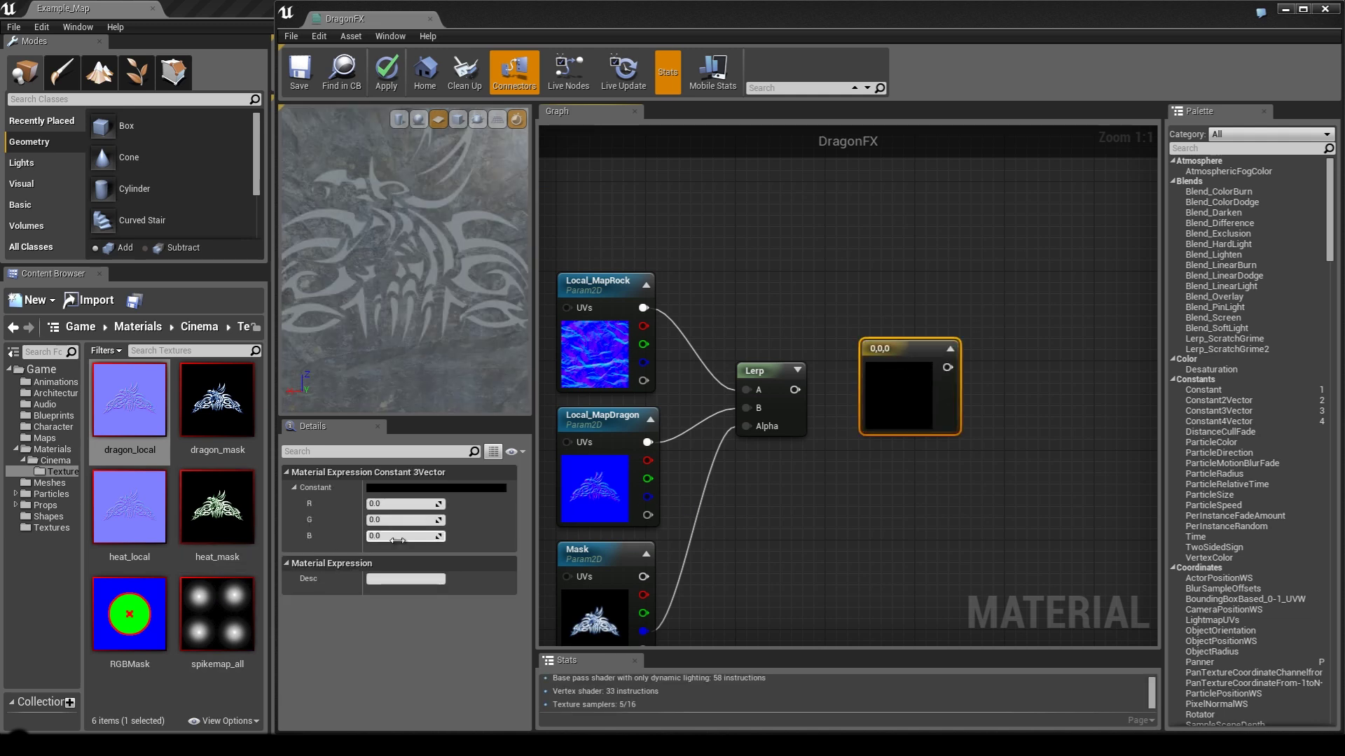
type("1")
key("Return")
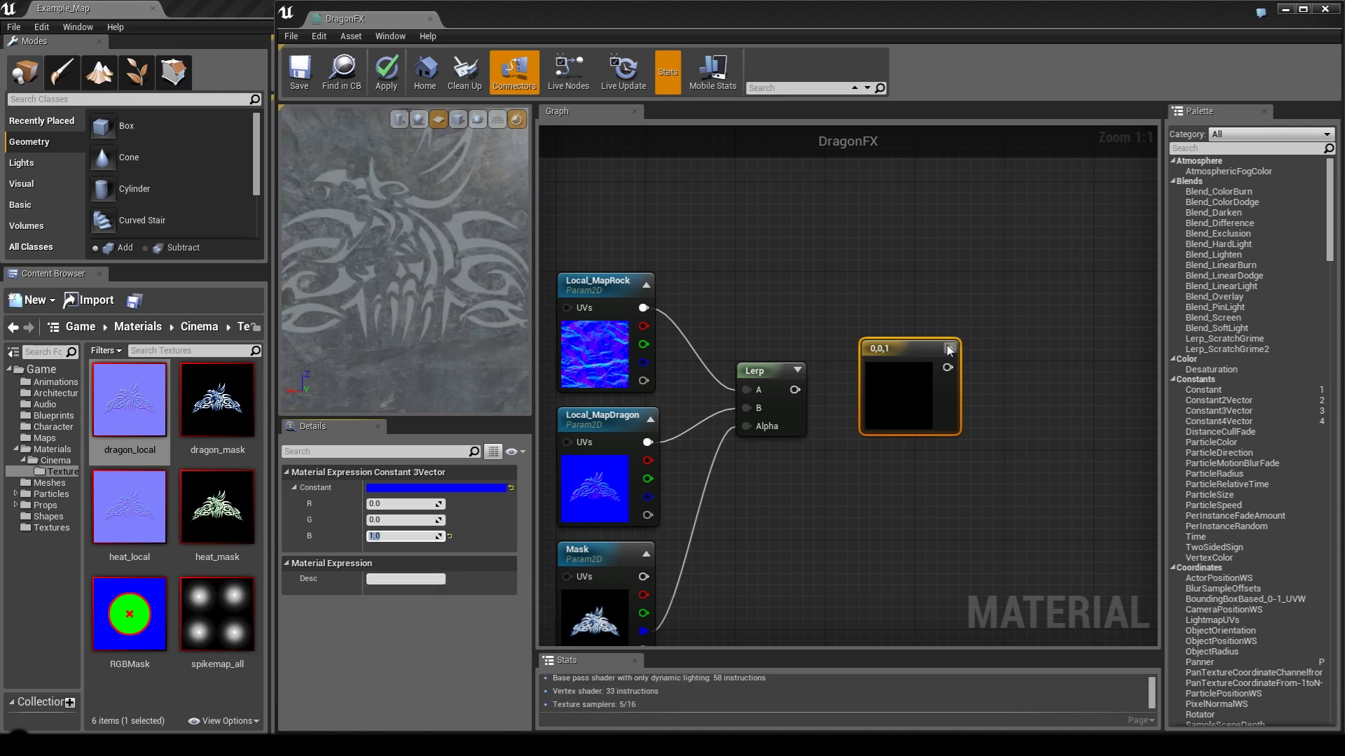
Collapse the 0,0,1 vector's preview and stack the node directly above the normal-map Lerp, raising the Lerp beneath it.
left_click(949, 348)
left_click_drag(881, 350, 748, 295)
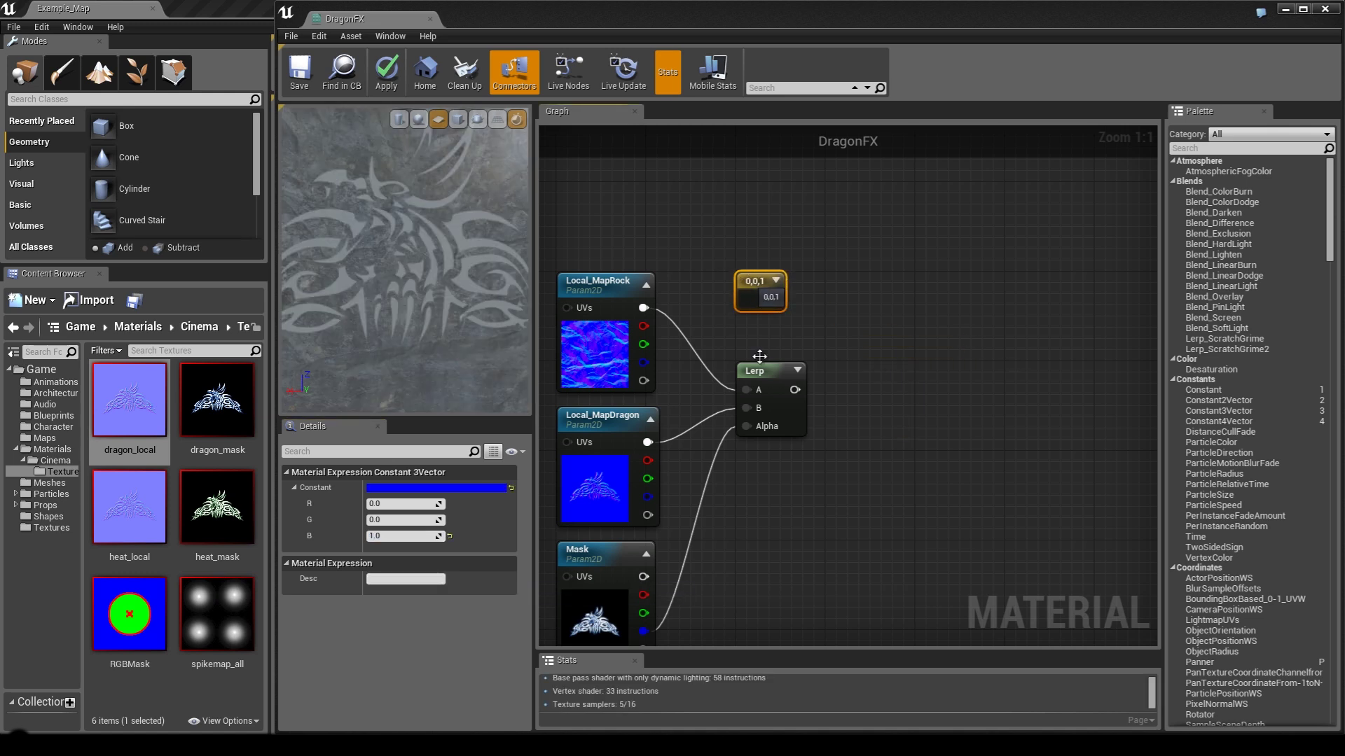
left_click_drag(768, 373, 768, 346)
left_click(894, 499)
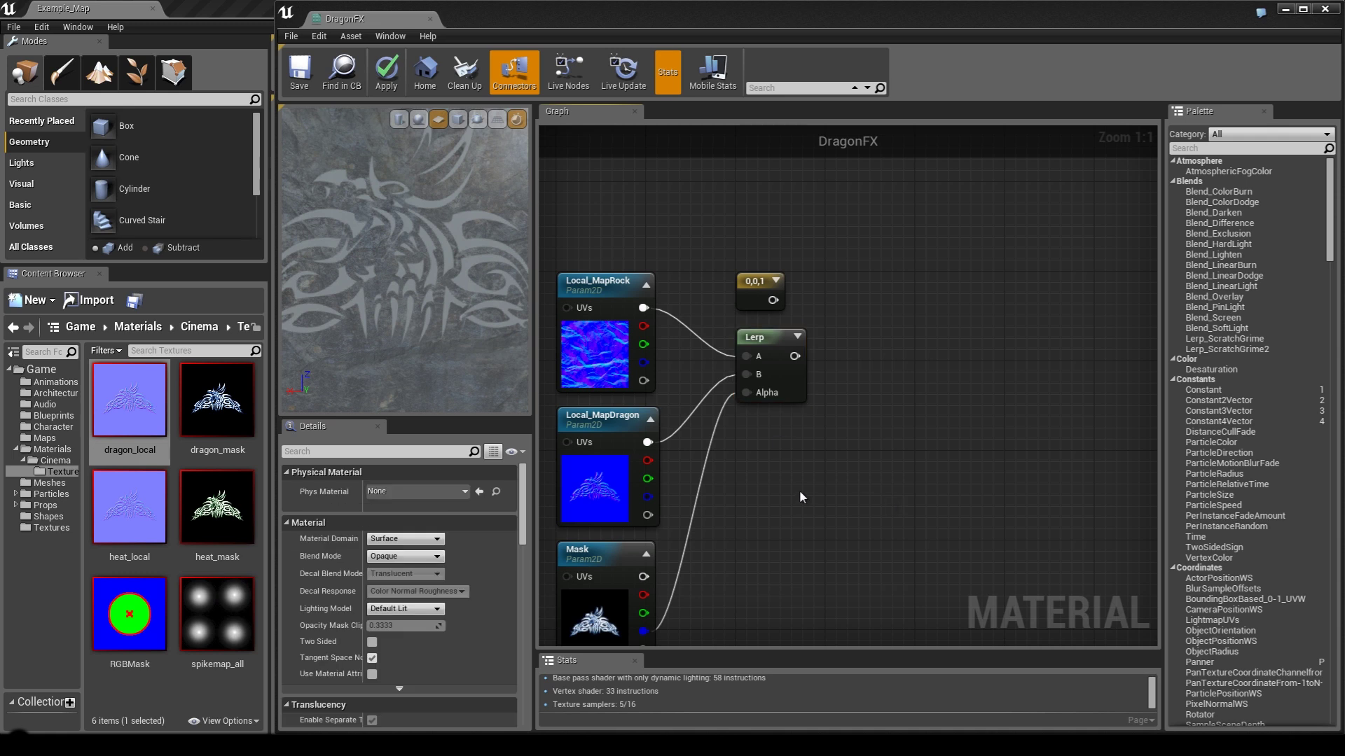
Add a scalar parameter named Local_Intensity below the normal-map Lerp.
left_click(783, 438)
type("ssssssssss")
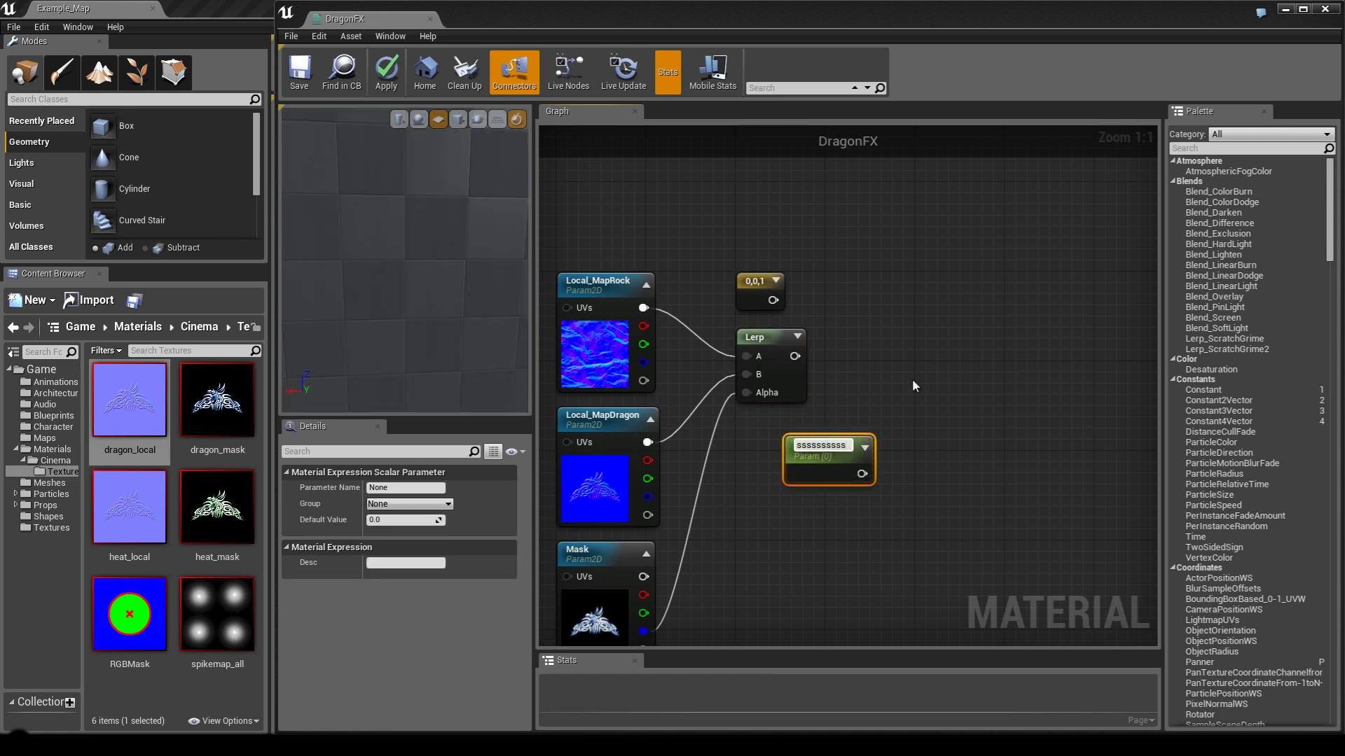
key("BackSpace")
key("BackSpace")
key("BackSpace")
key("BackSpace")
key("BackSpace")
key("BackSpace")
key("BackSpace")
key("BackSpace")
key("BackSpace")
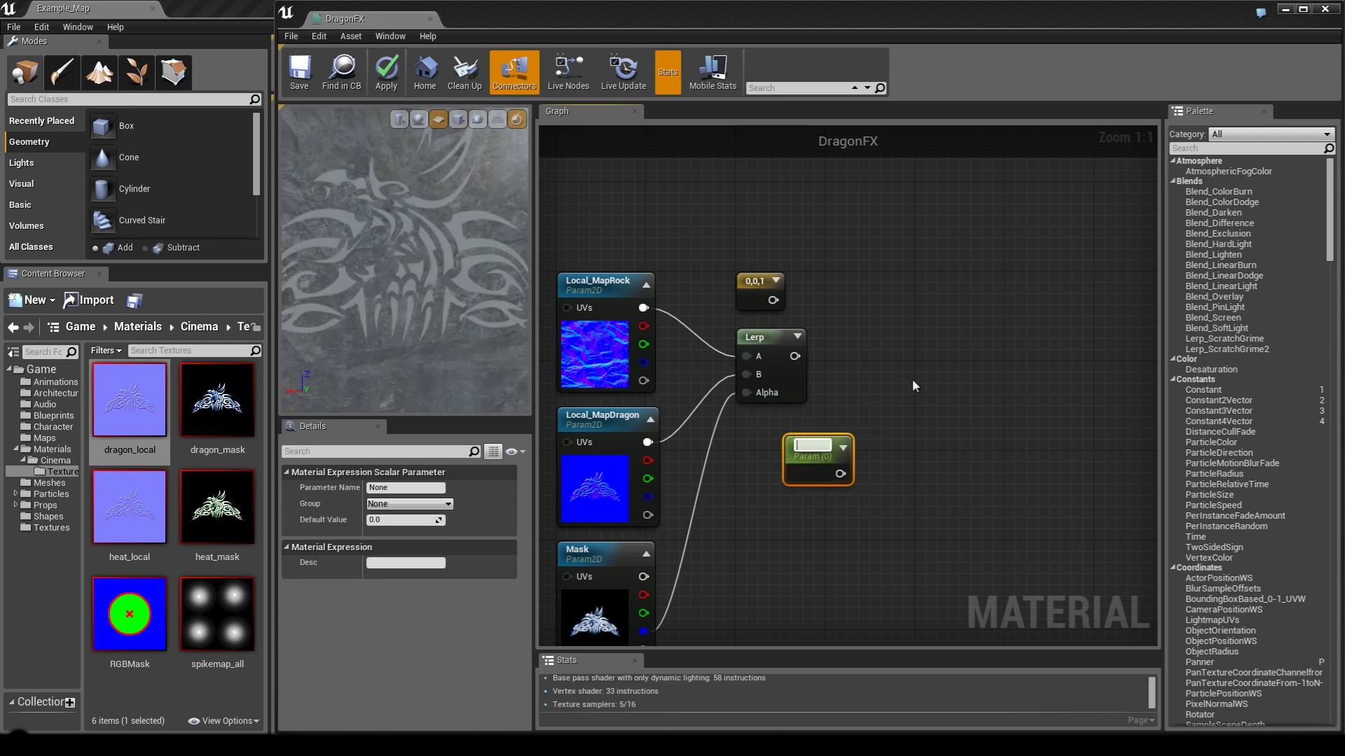
type("Local_Intensity")
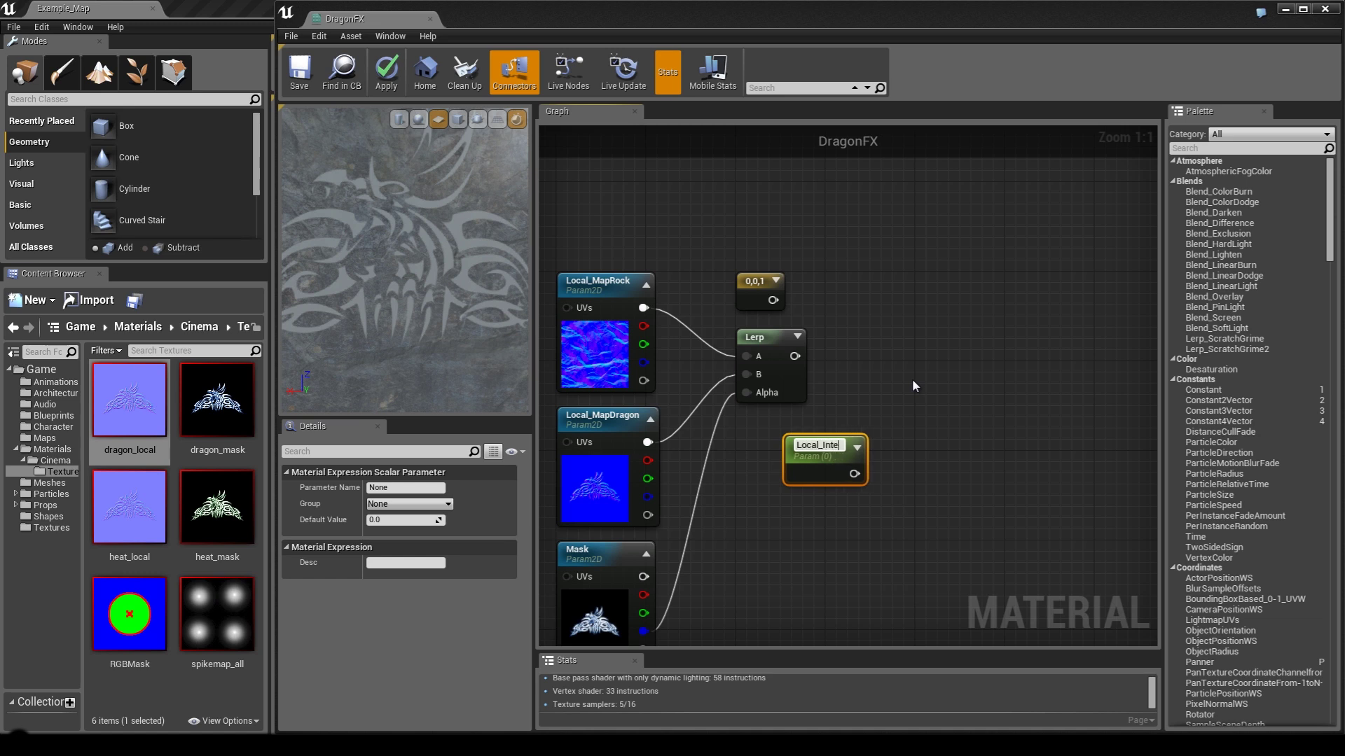
key("Return")
Set Local_Intensity's default value to 1 and its group to Local, and align the node directly beneath the Lerp.
left_click(424, 521)
type("1")
key("Return")
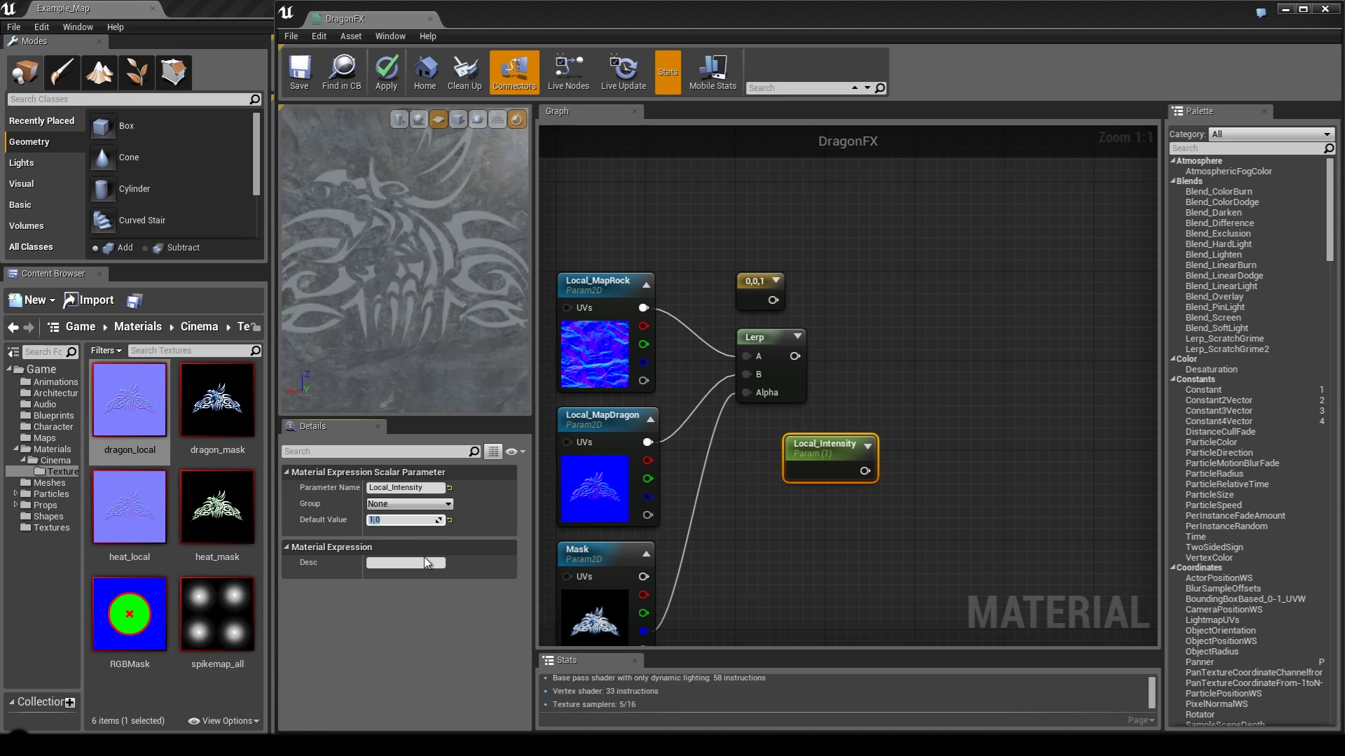
left_click(449, 506)
left_click(394, 524)
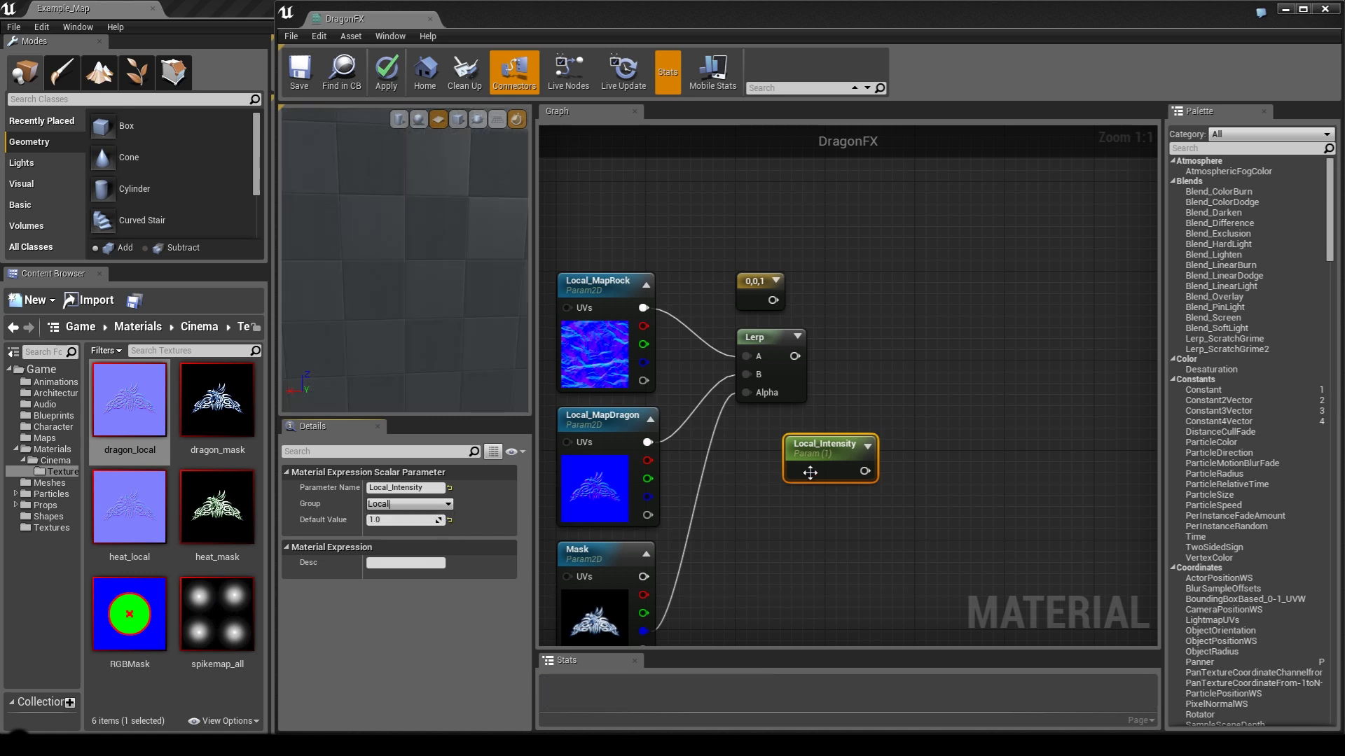
left_click_drag(823, 454, 771, 438)
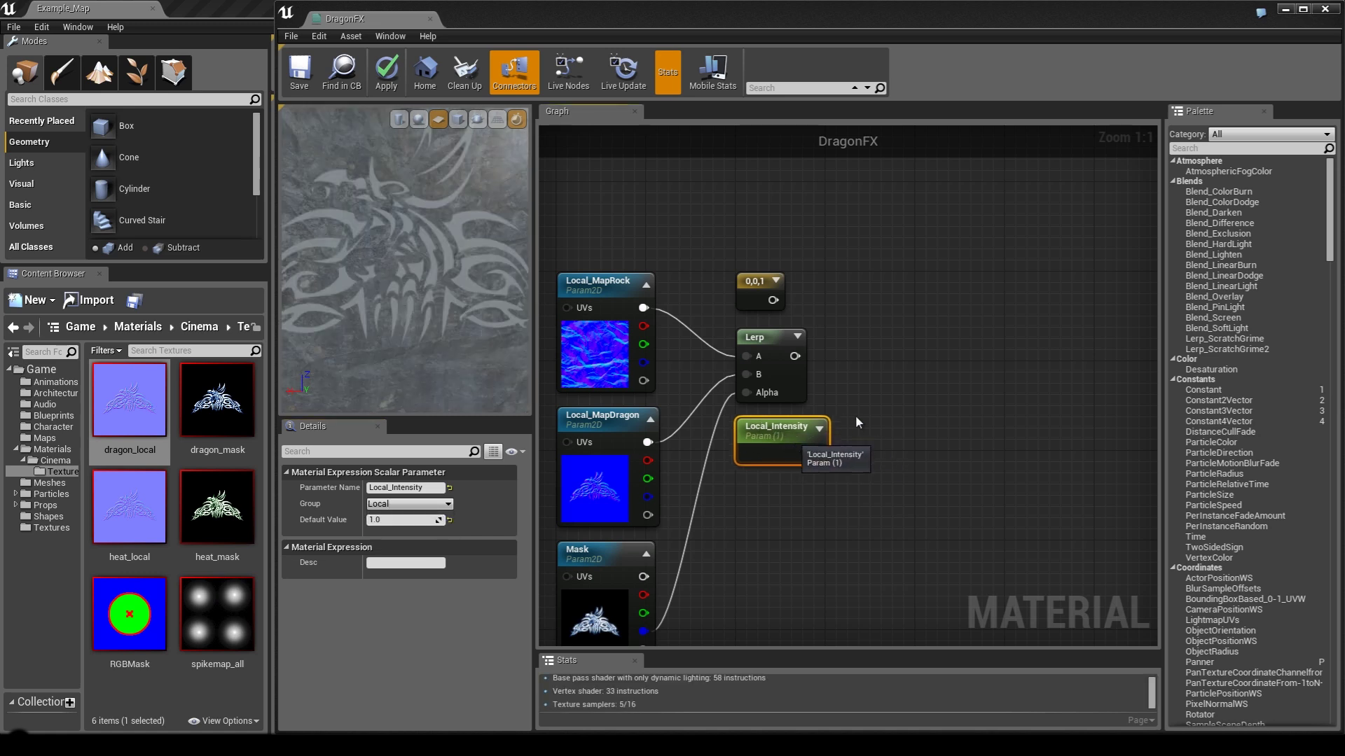
left_click(932, 379)
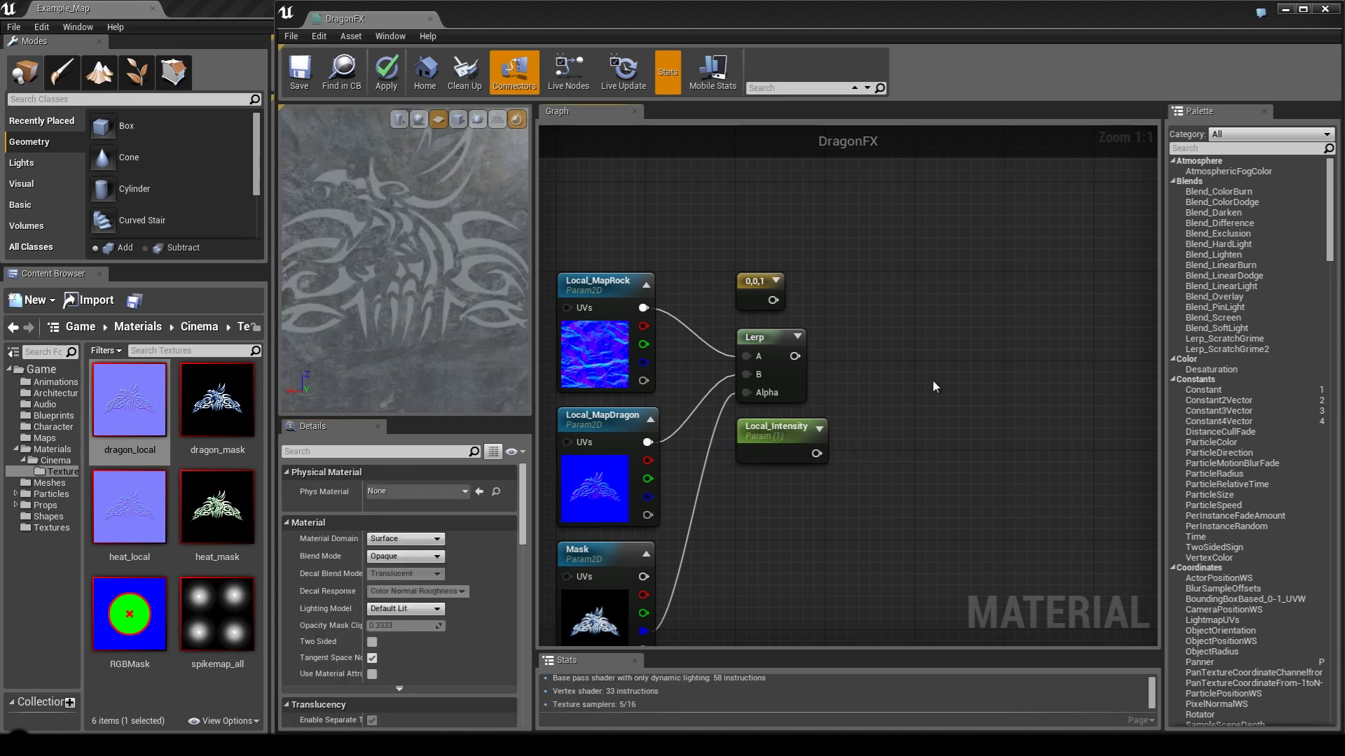
Add a second Lerp with 0,0,1 in A, the normal-map Lerp in B and Local_Intensity in Alpha, and output it to Normal.
left_click(977, 367)
left_click_drag(979, 368, 920, 304)
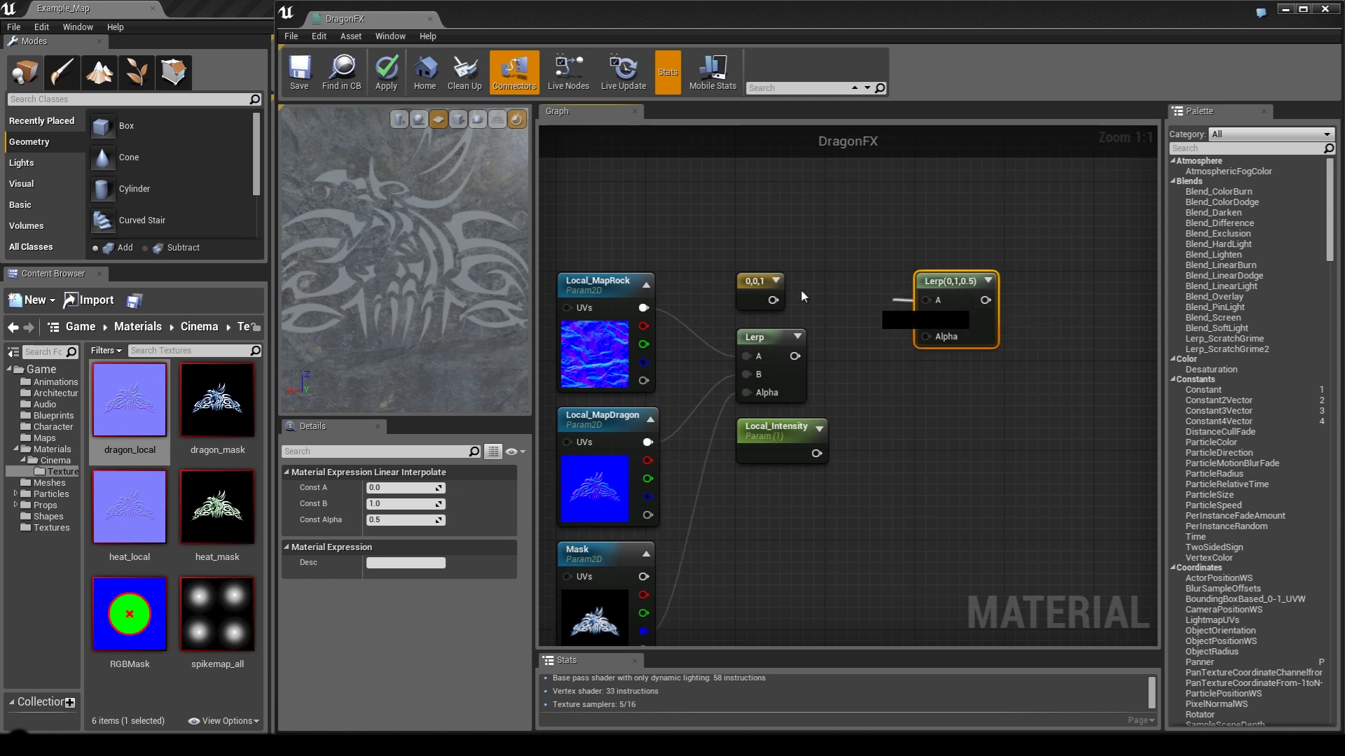
left_click_drag(773, 299, 817, 453)
right_click_drag(943, 390, 873, 424)
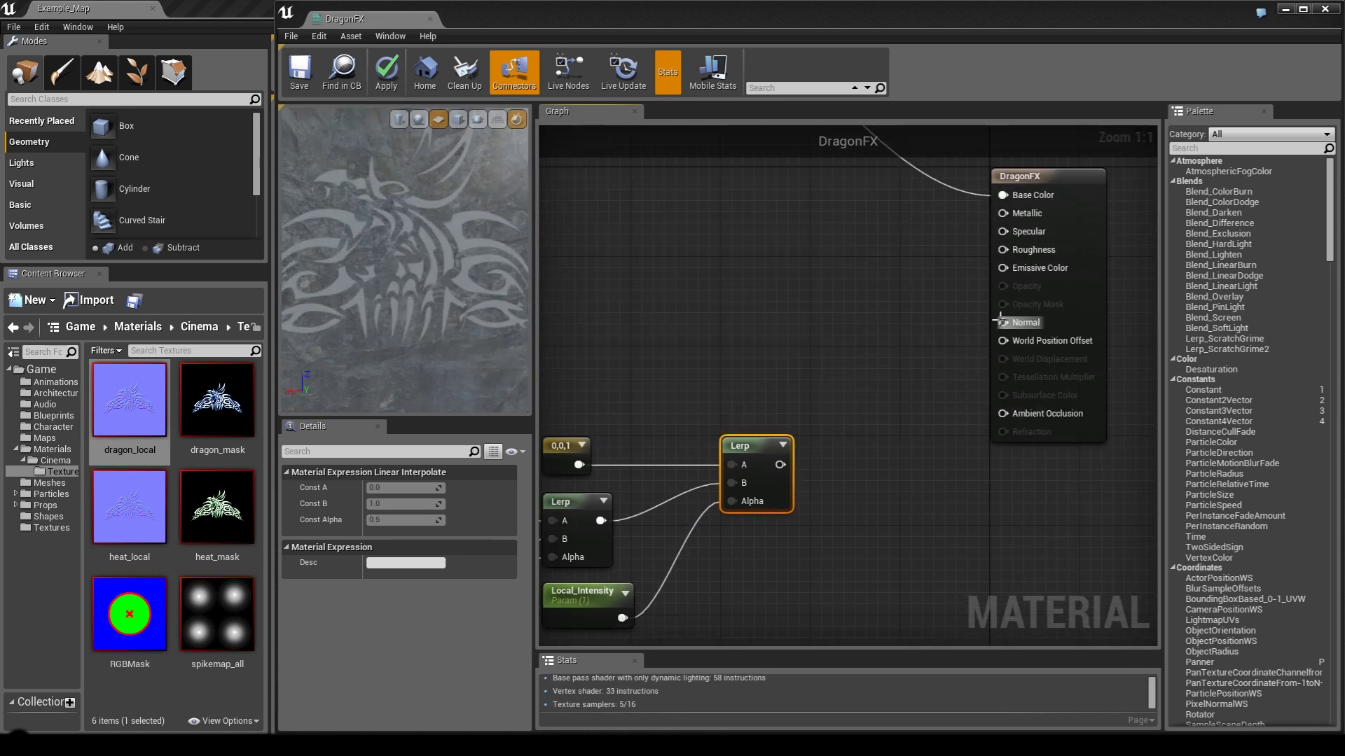
left_click_drag(1003, 322, 783, 465)
Examine the dragon relief on the rock in the material preview from a tilted angle and up close.
right_click_drag(665, 364, 891, 256)
left_click_drag(420, 241, 608, 290)
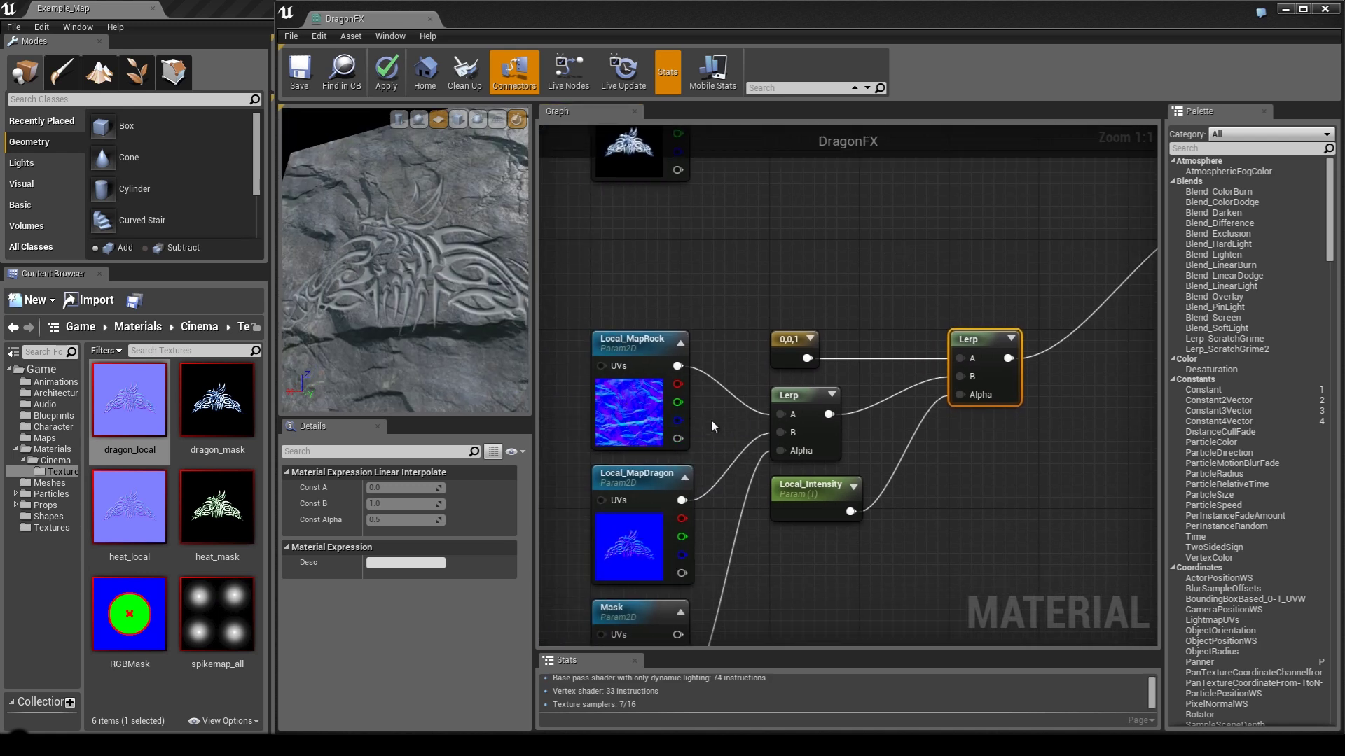
right_click_drag(711, 420, 793, 384)
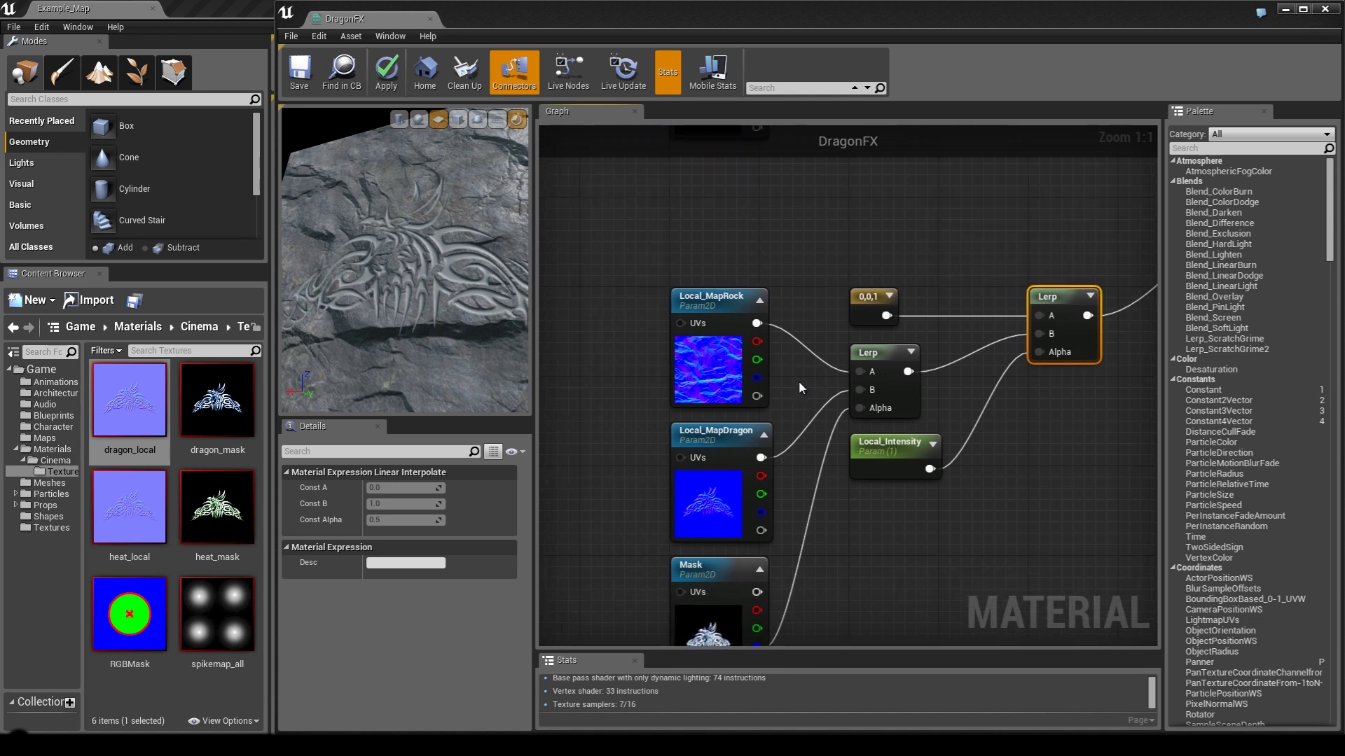
mouse_move(447, 260)
left_mouse_down()
mouse_move(494, 314)
mouse_move(560, 296)
mouse_move(431, 274)
mouse_move(405, 320)
mouse_move(511, 263)
mouse_move(457, 231)
mouse_move(477, 319)
mouse_move(494, 262)
mouse_move(461, 279)
mouse_move(445, 260)
mouse_move(473, 262)
left_mouse_up()
scroll(461, 279, "up", 5)
left_click_drag(461, 217, 423, 265)
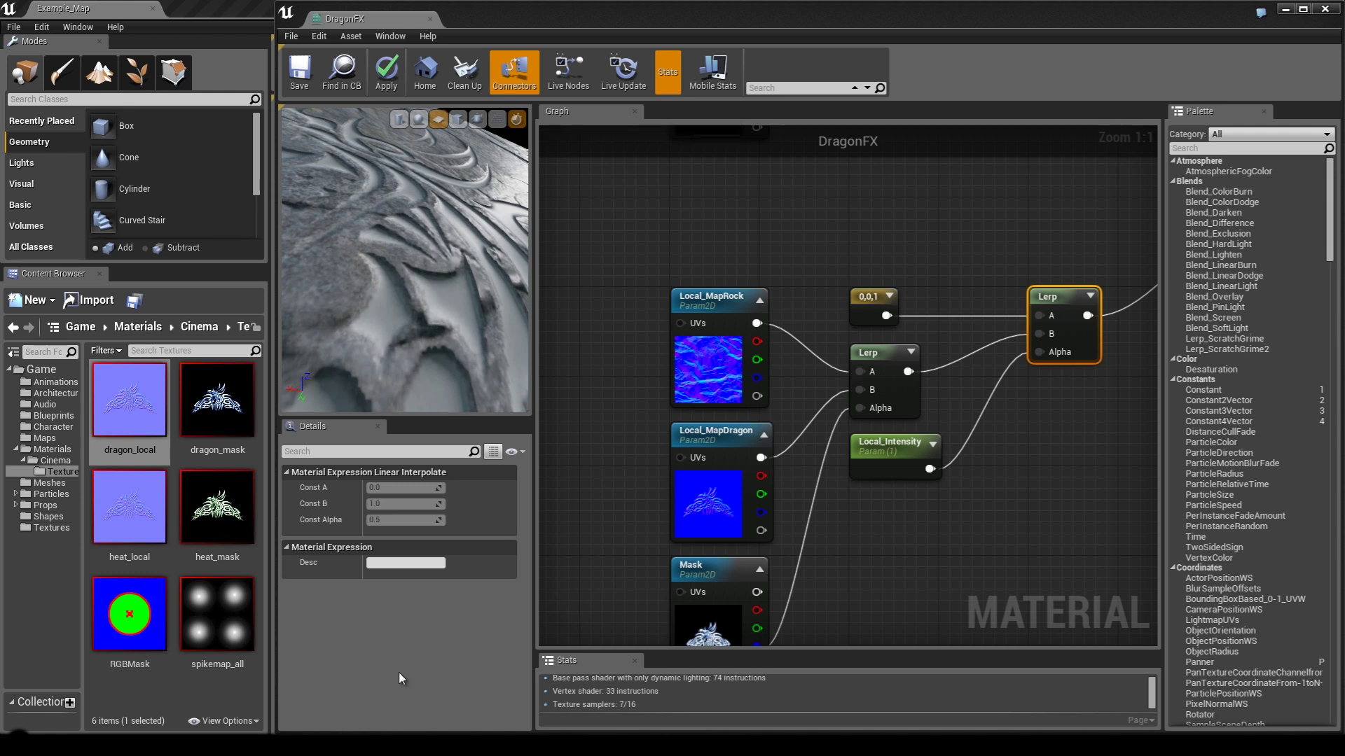
Switch to the bump mapping essentials image in Windows Photo Viewer and examine the Basic and Clear Projection diagrams.
mouse_move(343, 744)
left_click(329, 673)
right_click(708, 446)
right_click(594, 482)
left_click_drag(634, 260, 655, 334)
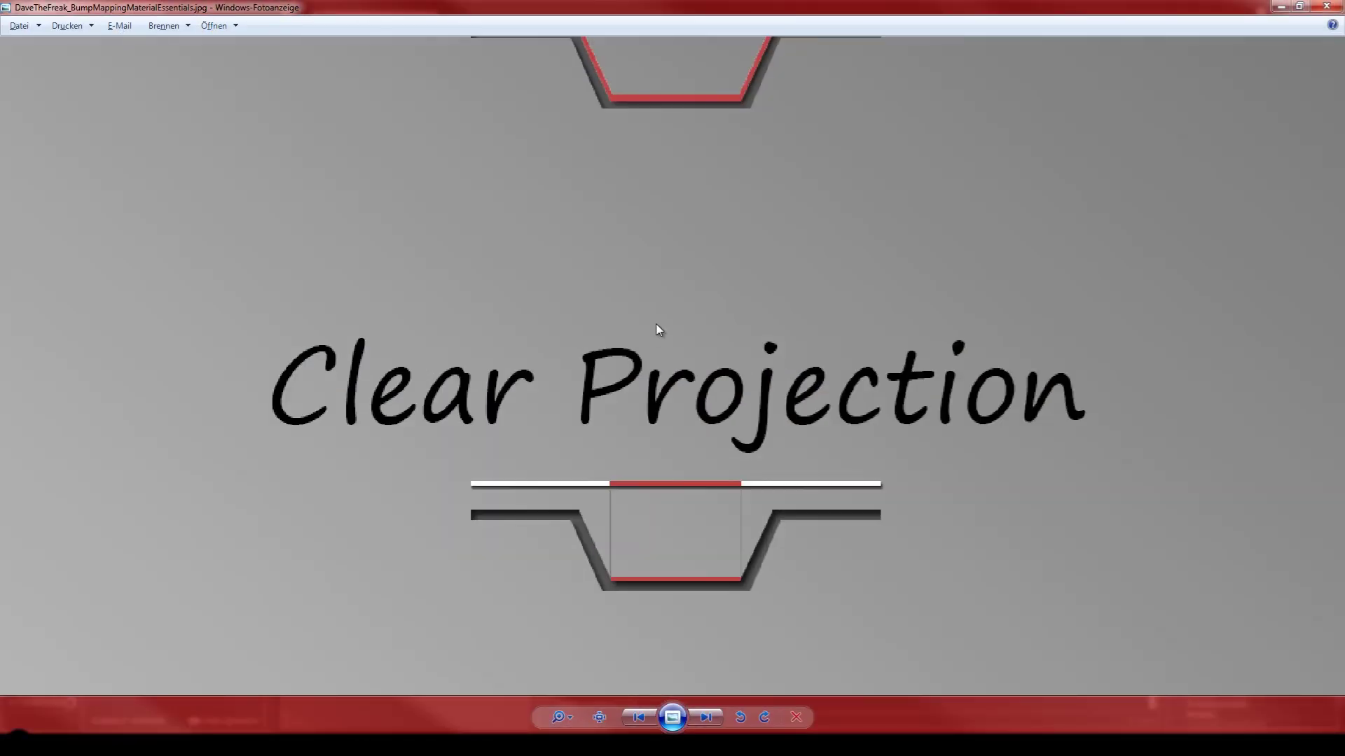
scroll(644, 327, "down", 5)
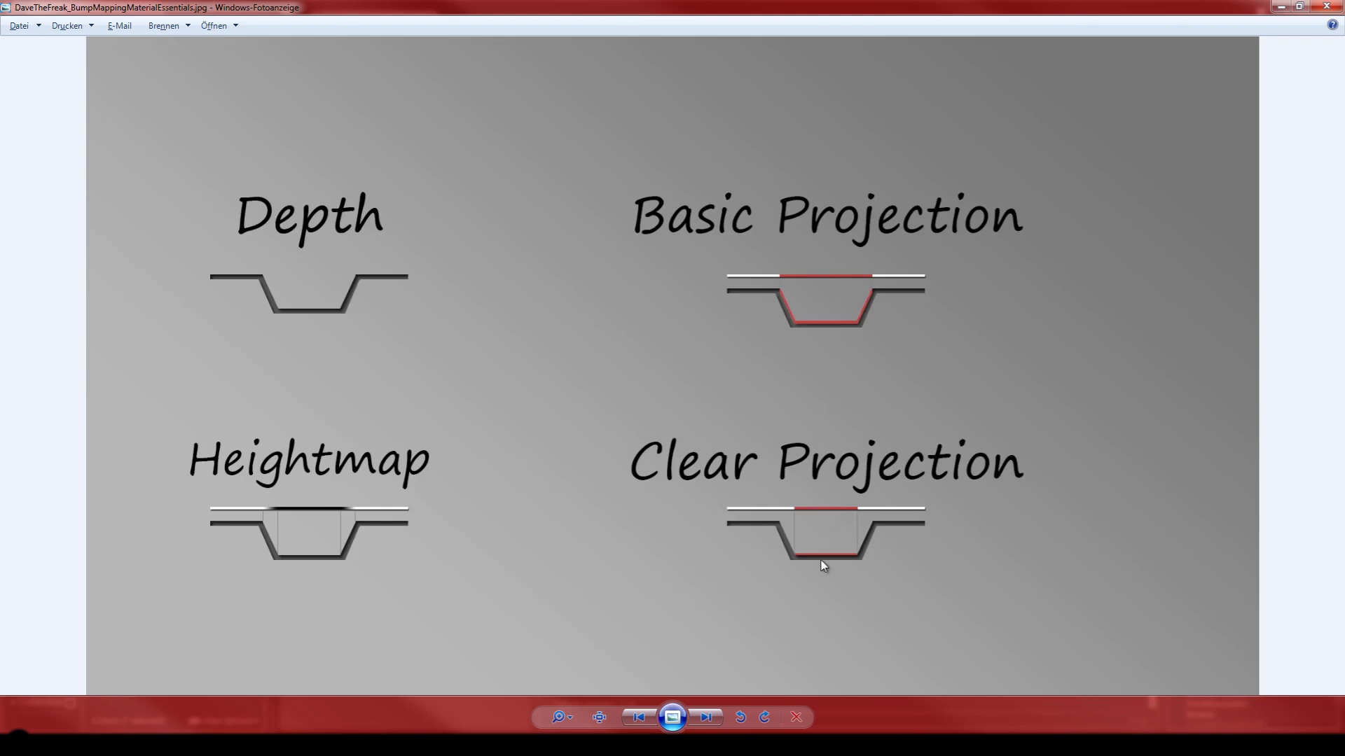
left_click(1322, 7)
Try the Mask's blue channel as the diffuse Lerp's Alpha and compare the preview with the projection diagrams.
left_click(912, 471)
left_click(871, 199)
right_click_drag(844, 192, 736, 553)
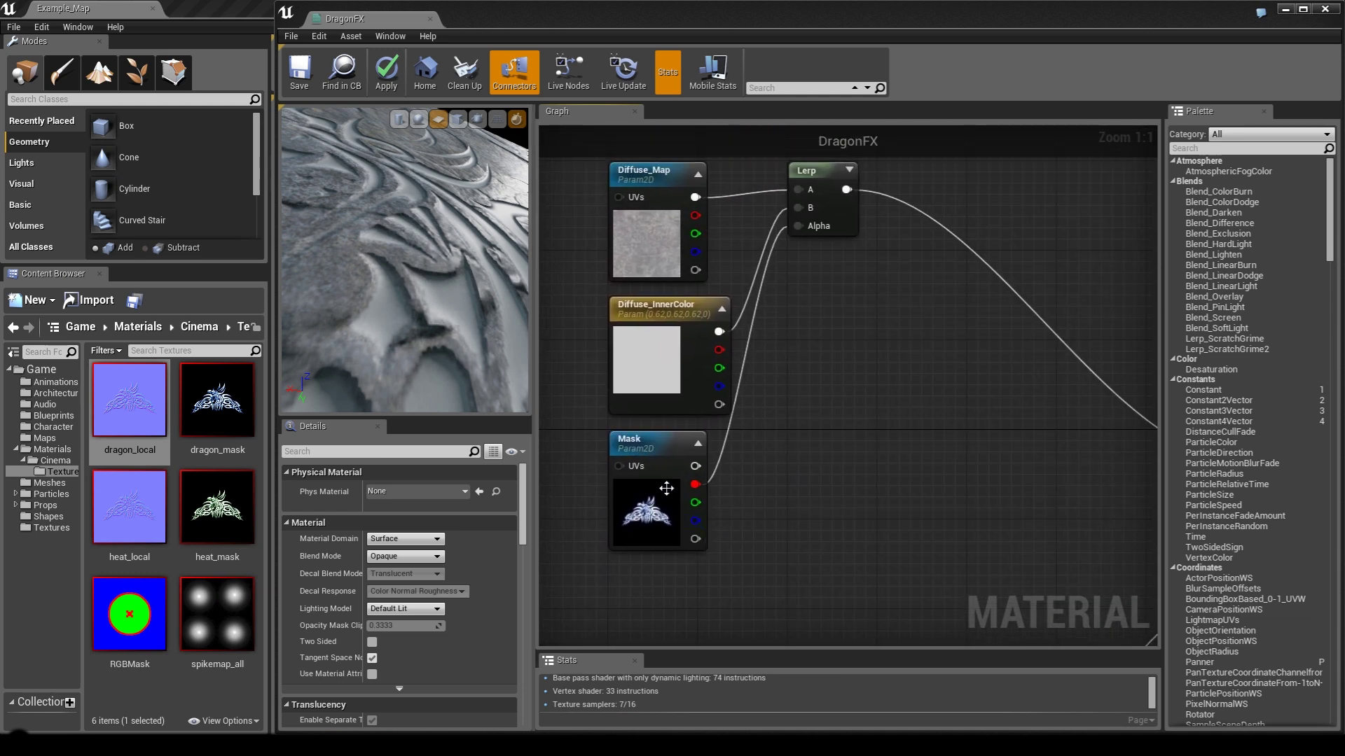
left_click_drag(695, 520, 802, 225)
mouse_move(407, 310)
left_mouse_down()
mouse_move(393, 322)
mouse_move(448, 299)
mouse_move(444, 281)
mouse_move(472, 249)
mouse_move(410, 299)
left_mouse_up()
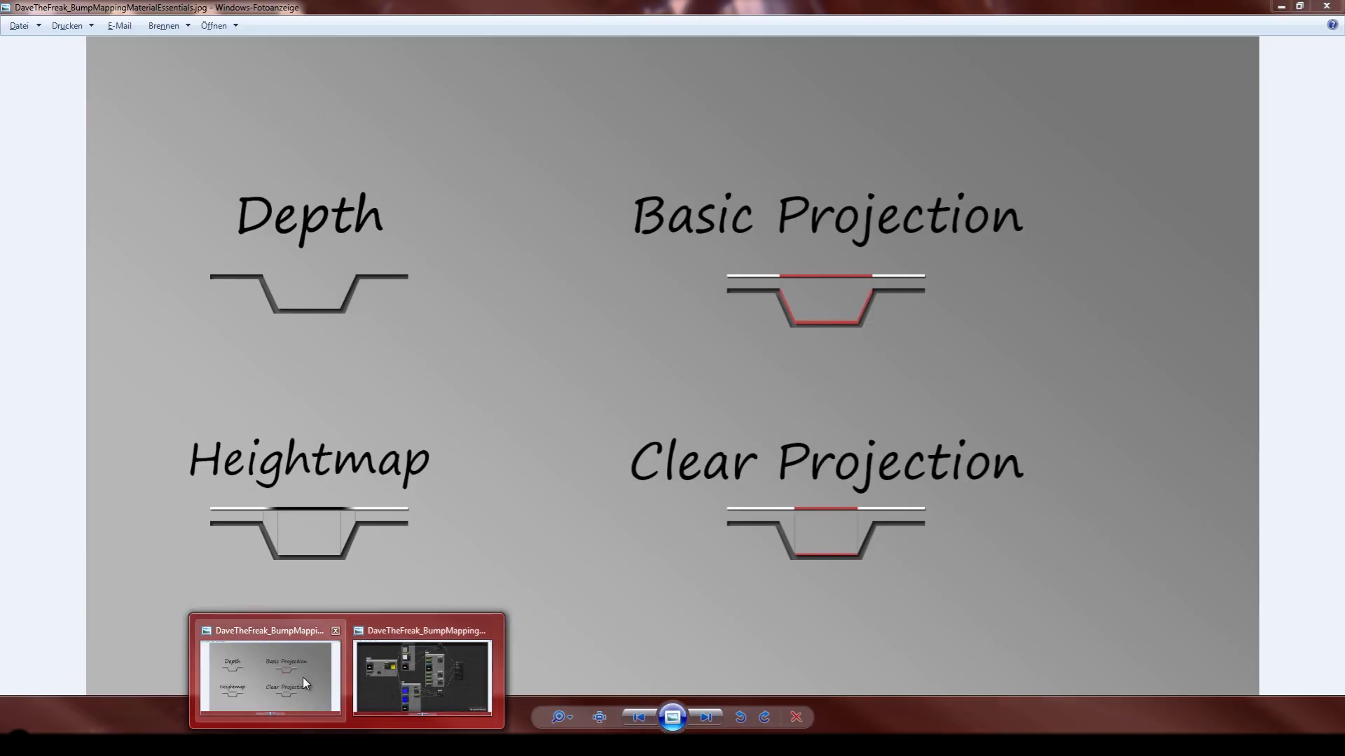
left_click(303, 678)
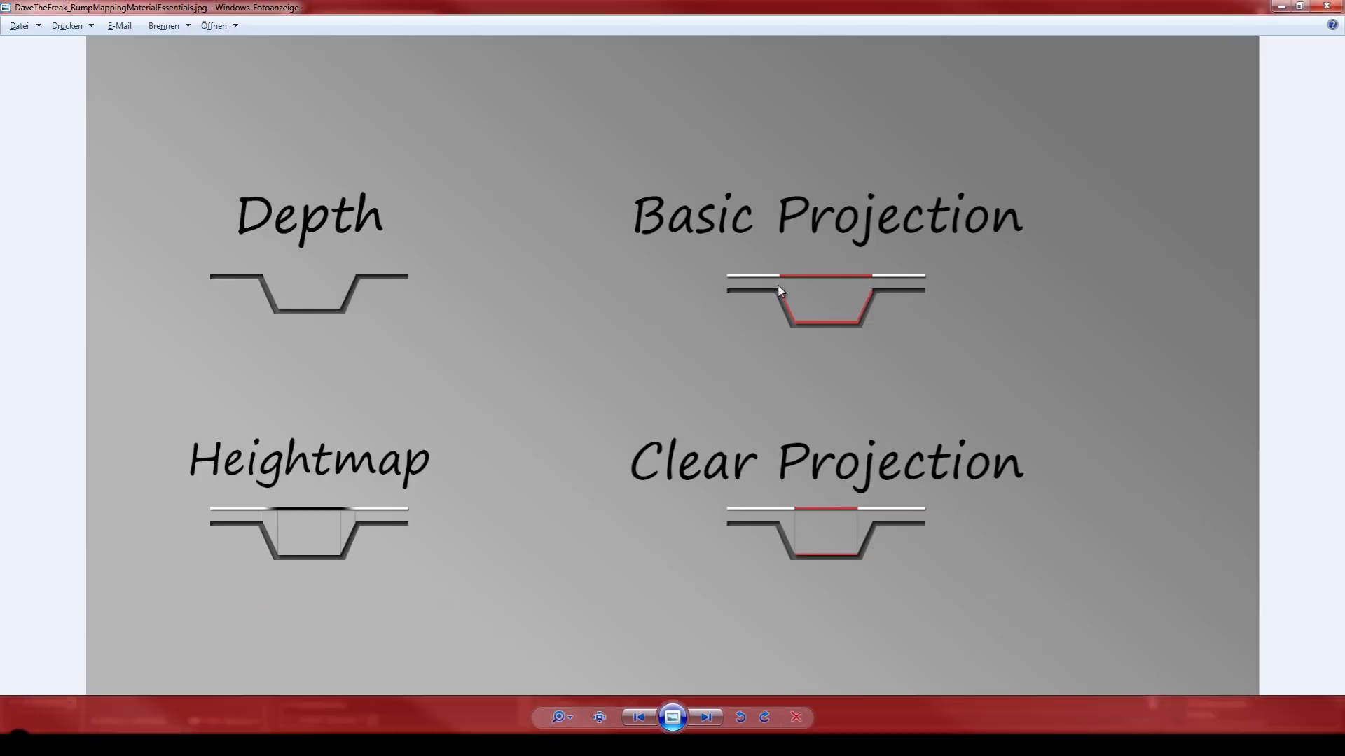
left_click(1281, 6)
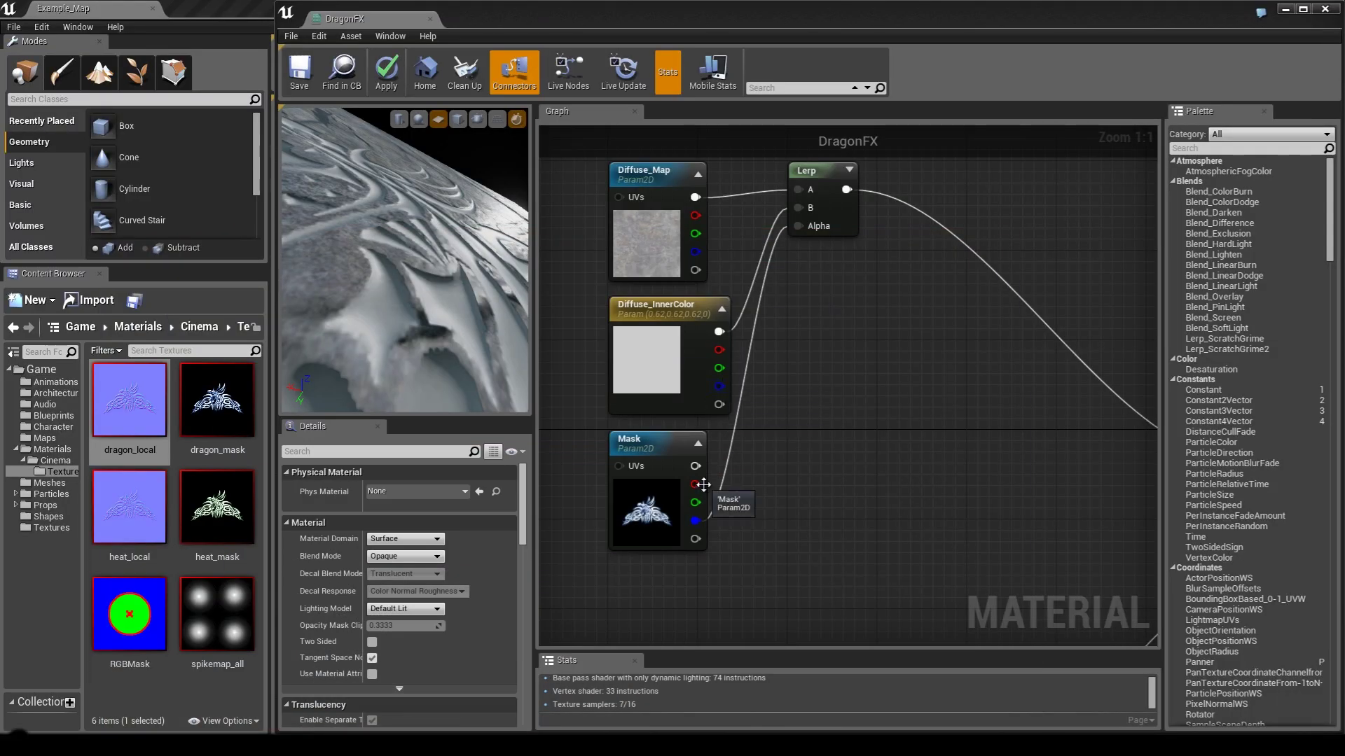
Reconnect the Mask's red channel to the diffuse Lerp's Alpha and inspect the engraved areas in the preview.
left_click_drag(699, 484, 800, 224)
left_click_drag(429, 297, 565, 346)
left_click_drag(430, 275, 423, 303)
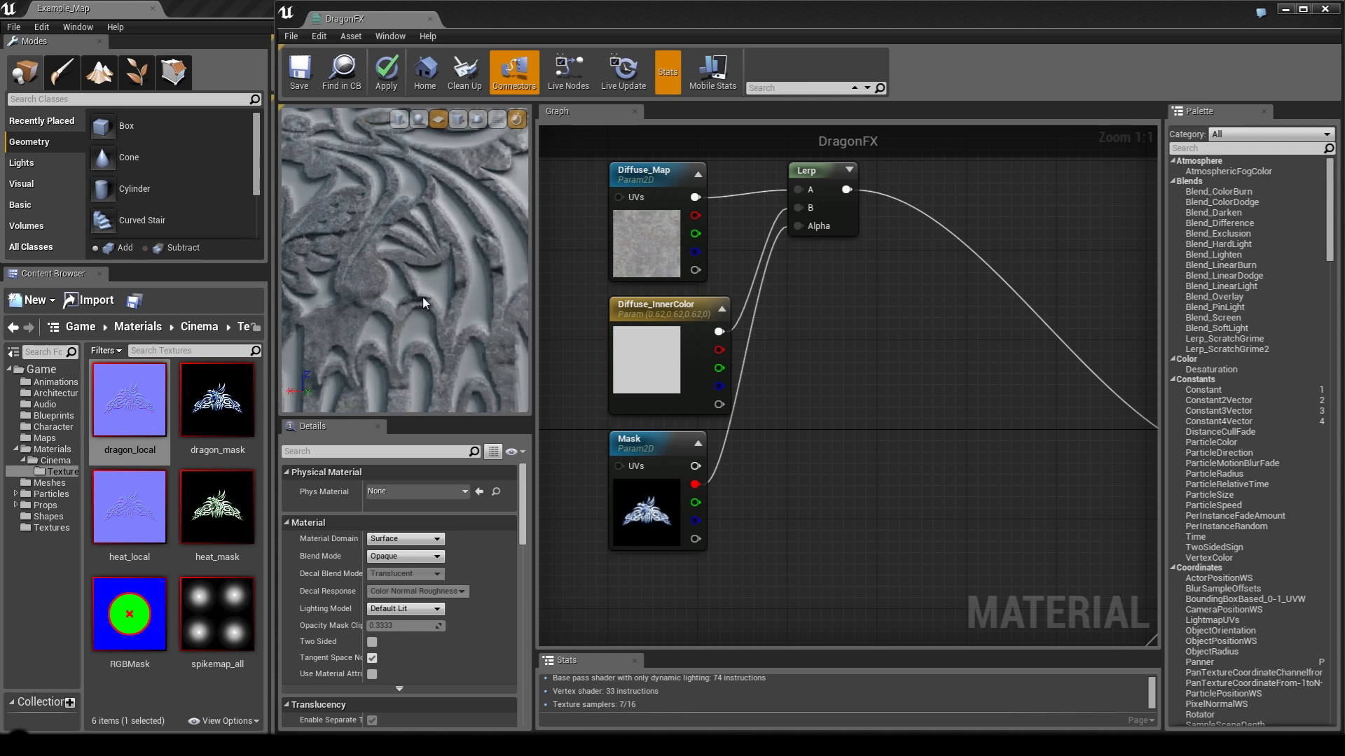
Move the whole normal-map node group slightly lower in the graph.
scroll(823, 330, "down", 3)
right_click_drag(845, 357, 866, 131)
right_click_drag(894, 231, 874, 501)
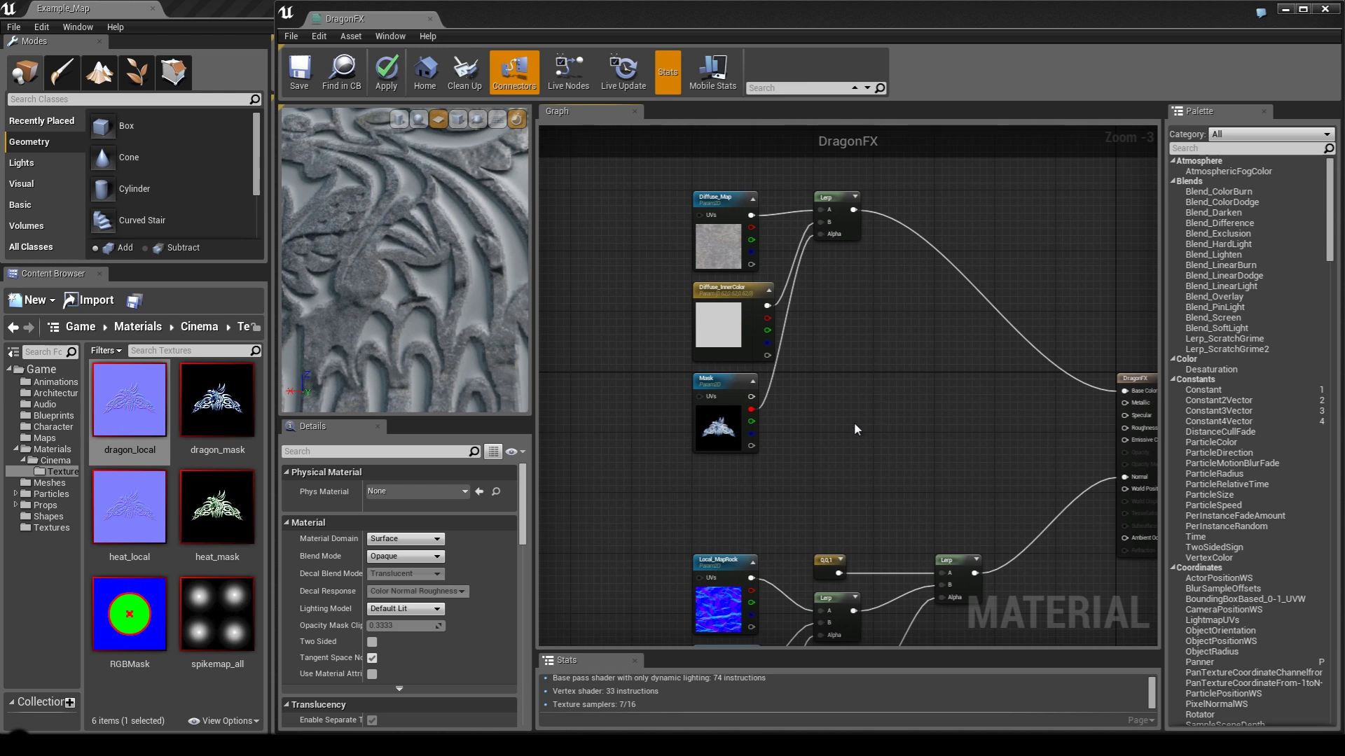
scroll(854, 422, "up", 1)
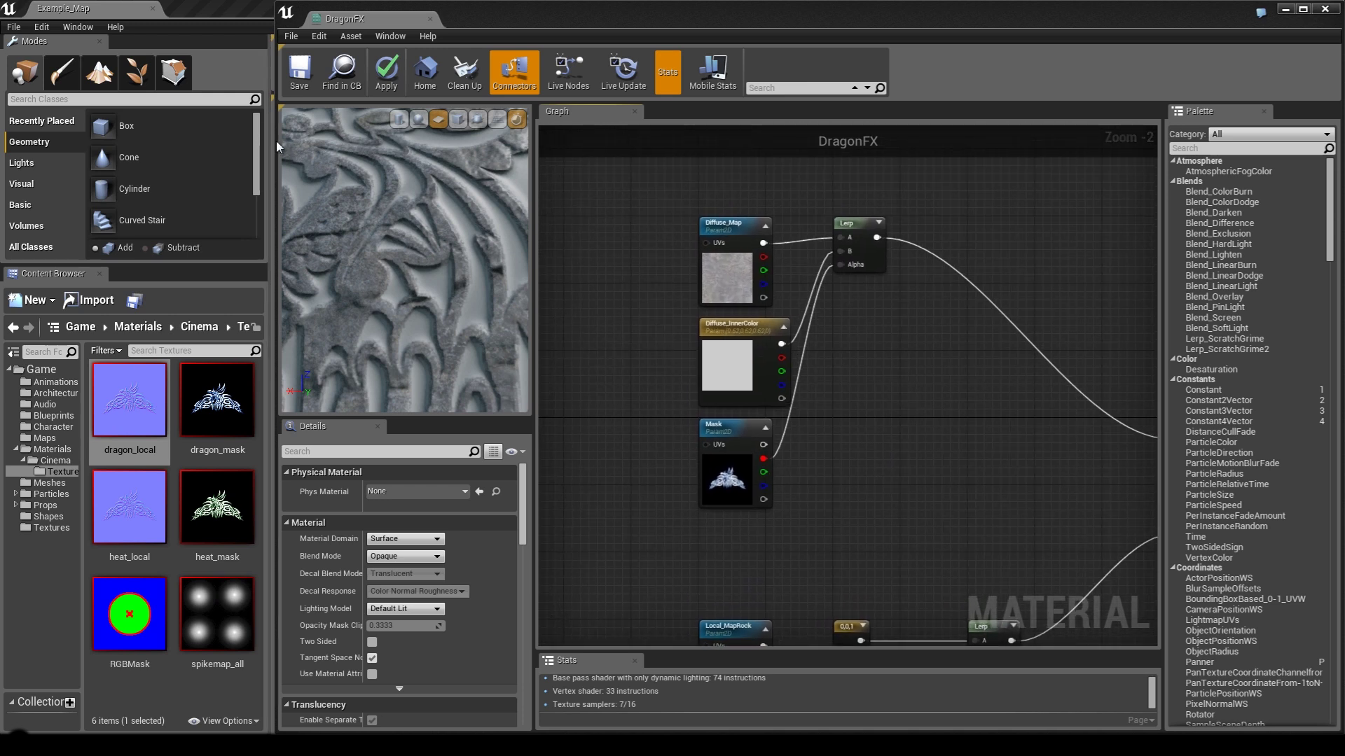
left_click_drag(275, 144, 272, 144)
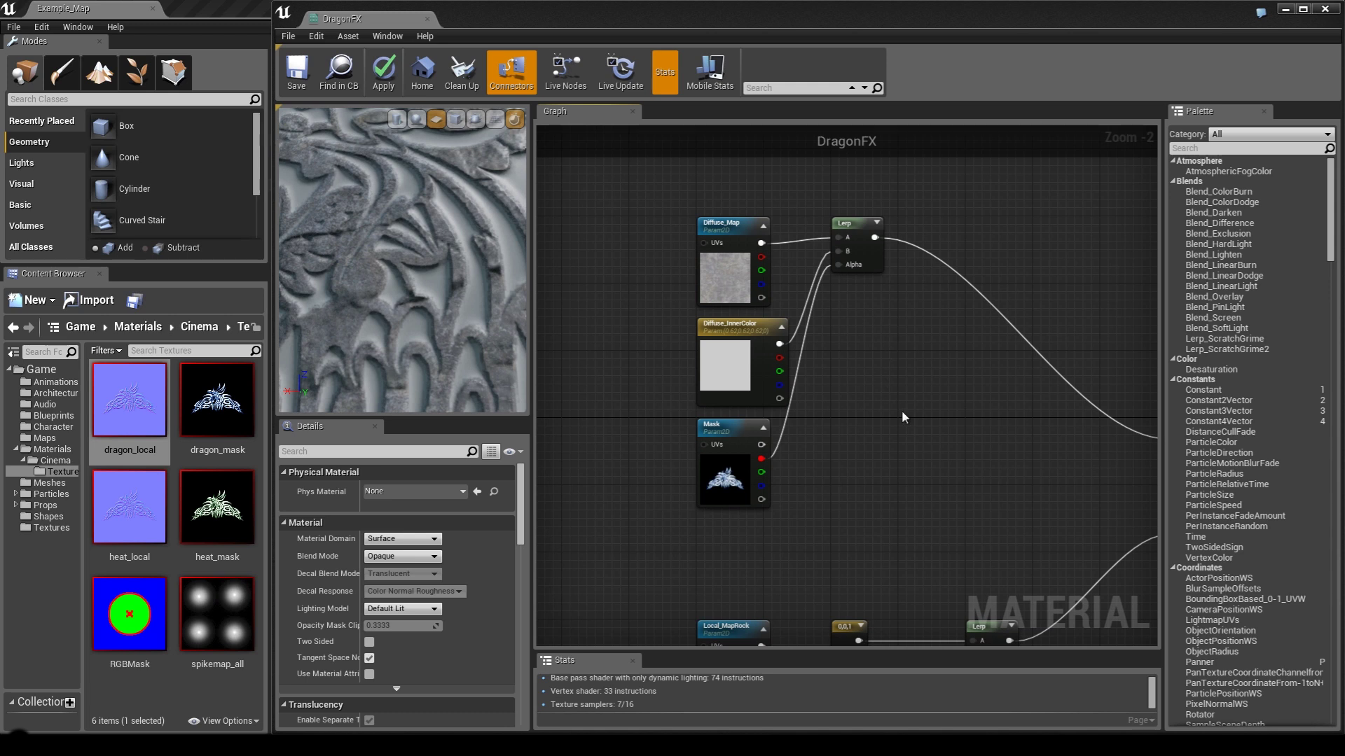
right_click_drag(901, 421, 896, 265)
right_click_drag(869, 310, 843, 268)
scroll(860, 481, "down", 2)
right_click_drag(901, 320, 882, 249)
left_click_drag(932, 534, 671, 334)
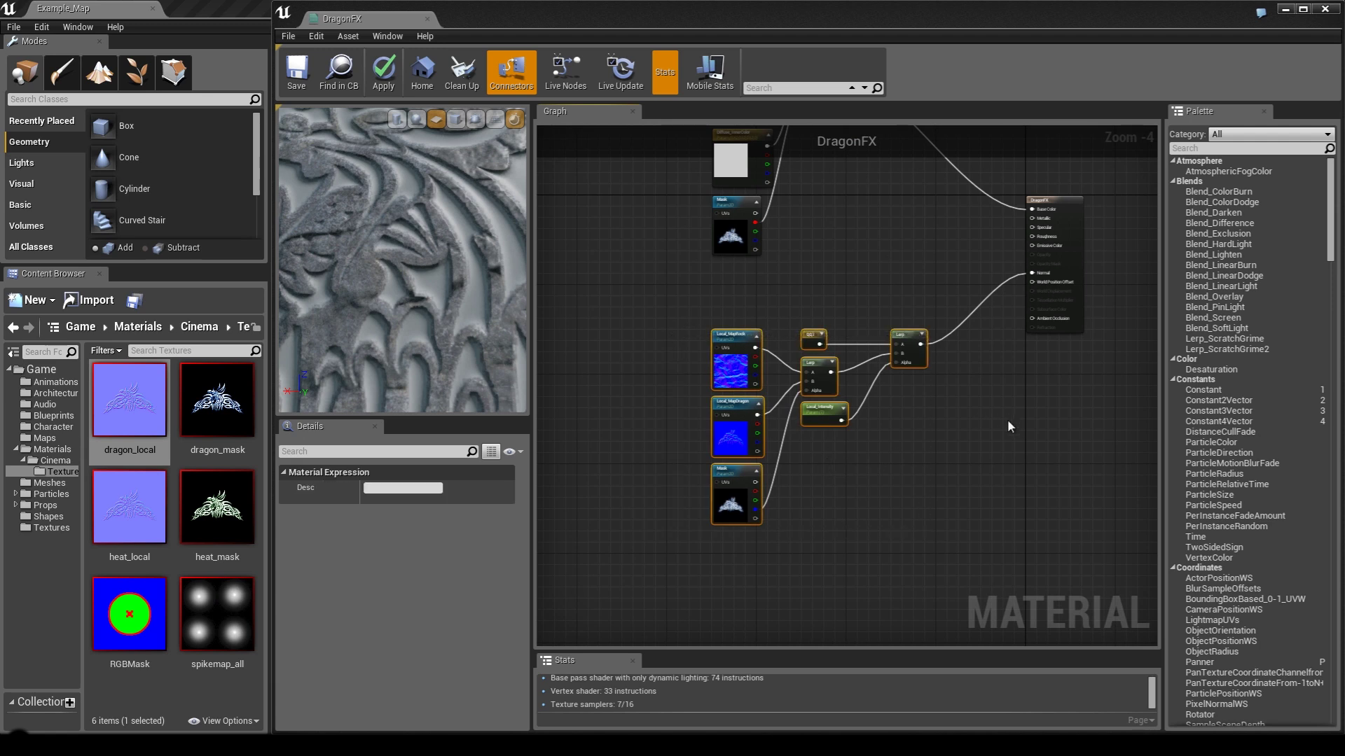
left_click_drag(910, 336, 903, 383)
Move the whole diffuse node group up and to the left, farther from the DragonFX material node.
scroll(924, 382, "up", 3)
scroll(924, 382, "up", 1)
left_click(840, 296)
right_click_drag(787, 217, 869, 385)
scroll(869, 385, "down", 3)
right_click_drag(885, 300, 990, 480)
left_click_drag(926, 536, 773, 245)
right_click_drag(1023, 439, 1058, 513)
left_click_drag(960, 328, 838, 208)
mouse_move(453, 263)
left_mouse_down()
mouse_move(419, 229)
mouse_move(447, 262)
left_mouse_up()
scroll(420, 198, "down", 6)
right_click_drag(993, 500, 814, 393)
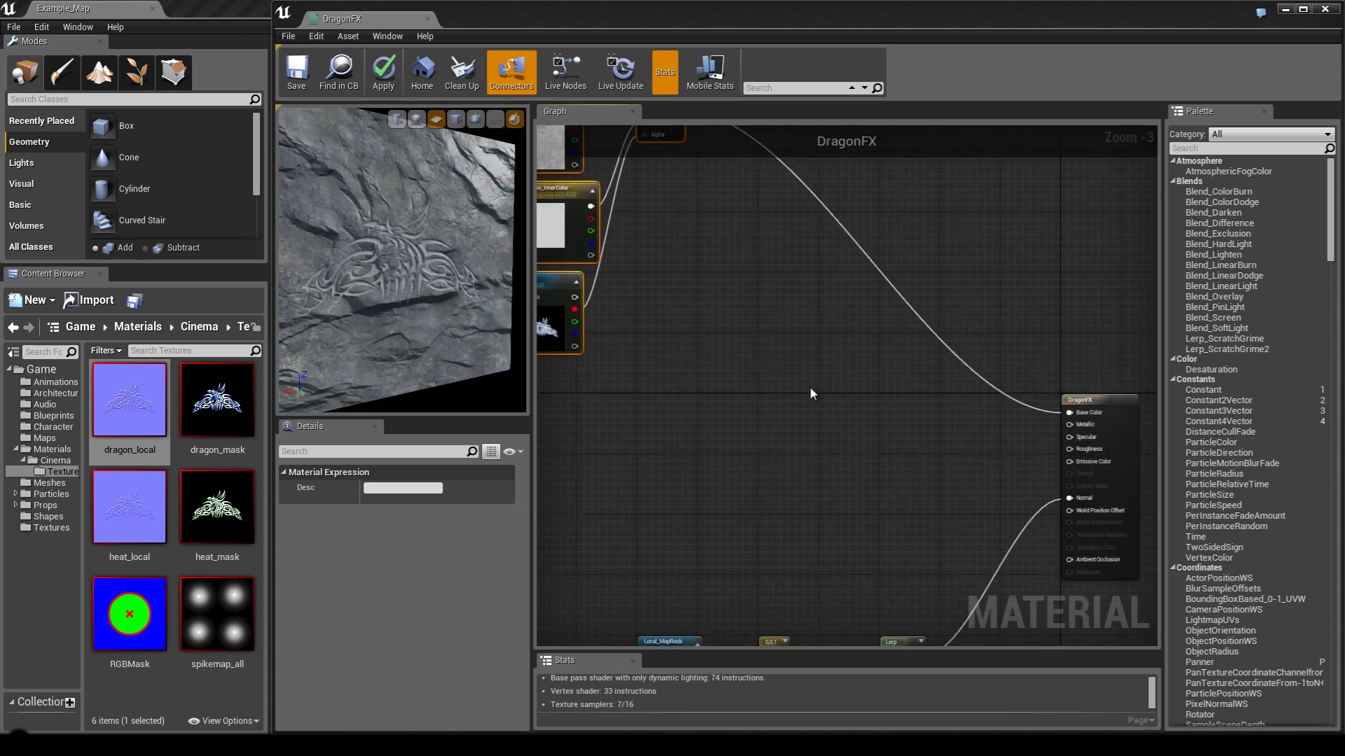
left_click(814, 393)
Add a scalar parameter named Metallic_Outer near the DragonFX material node and assign it to the Surface group.
right_click_drag(821, 332, 780, 297)
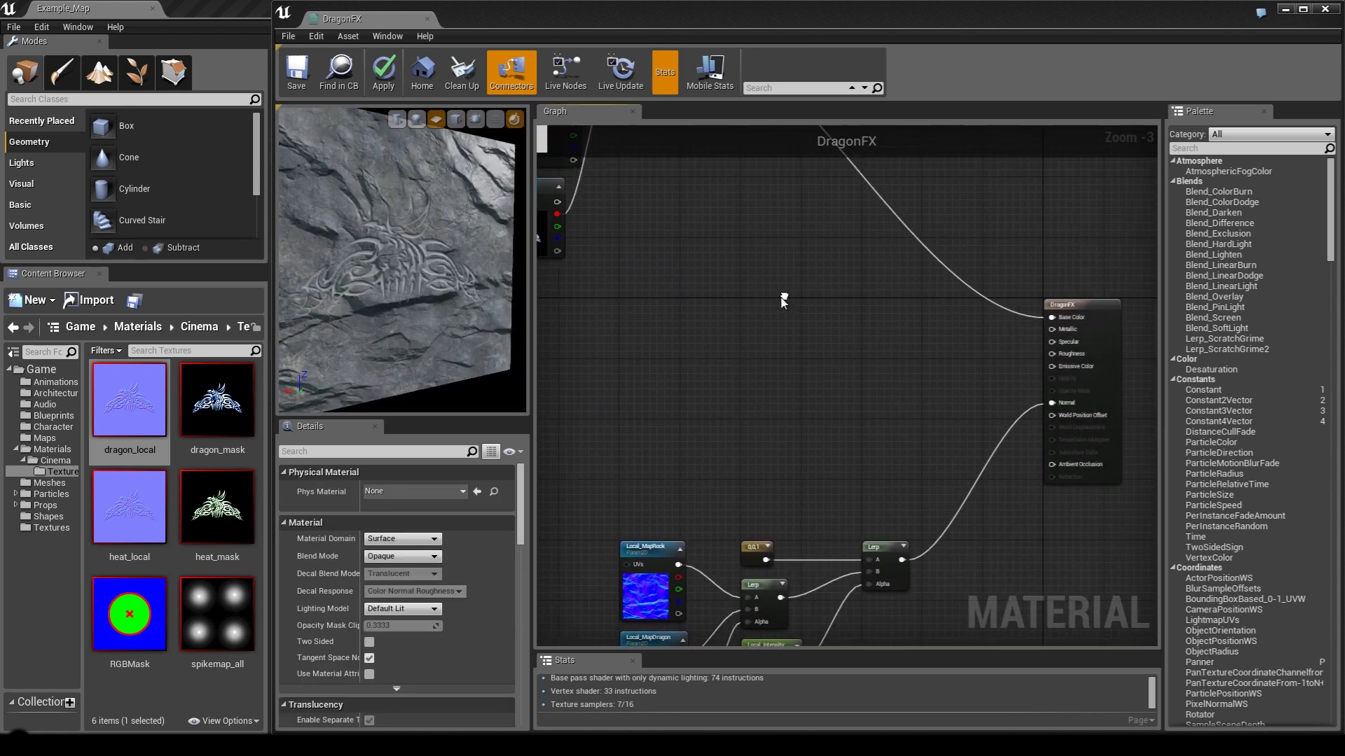
scroll(785, 329, "up", 4)
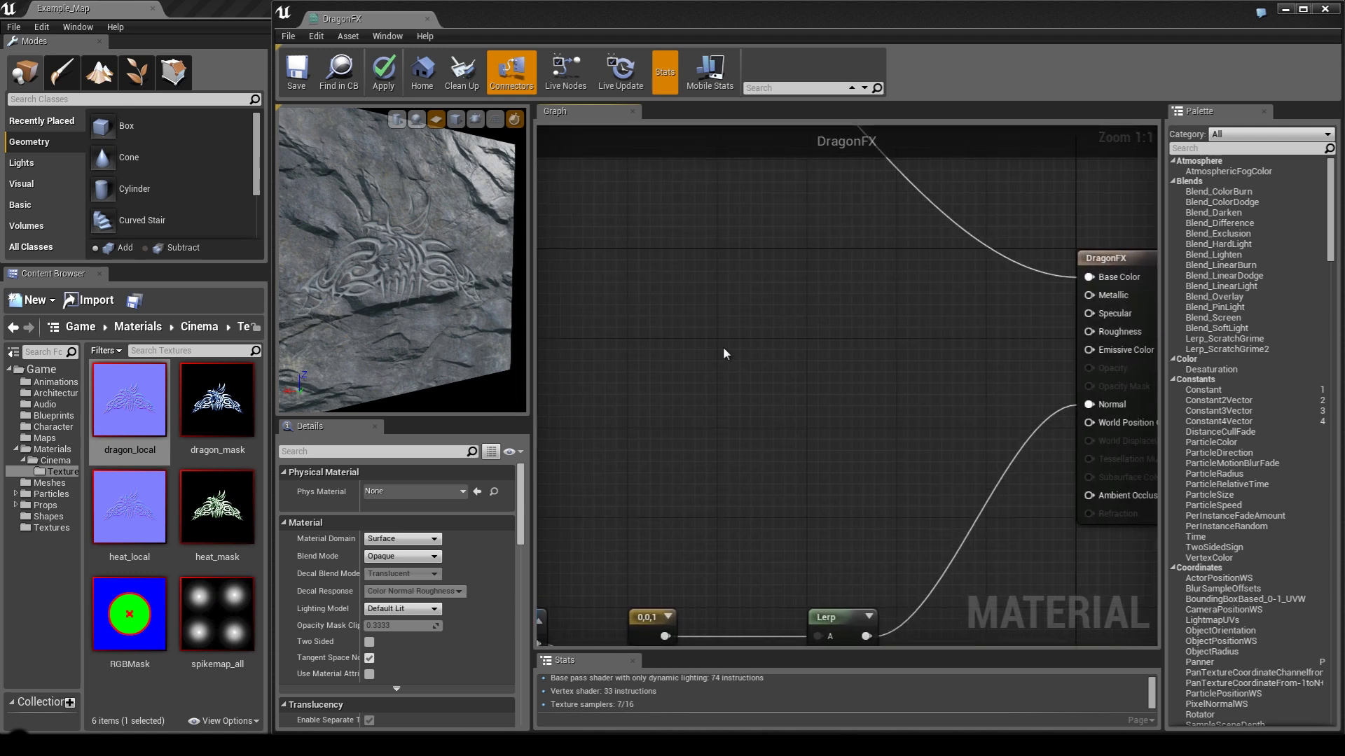
left_click(738, 313)
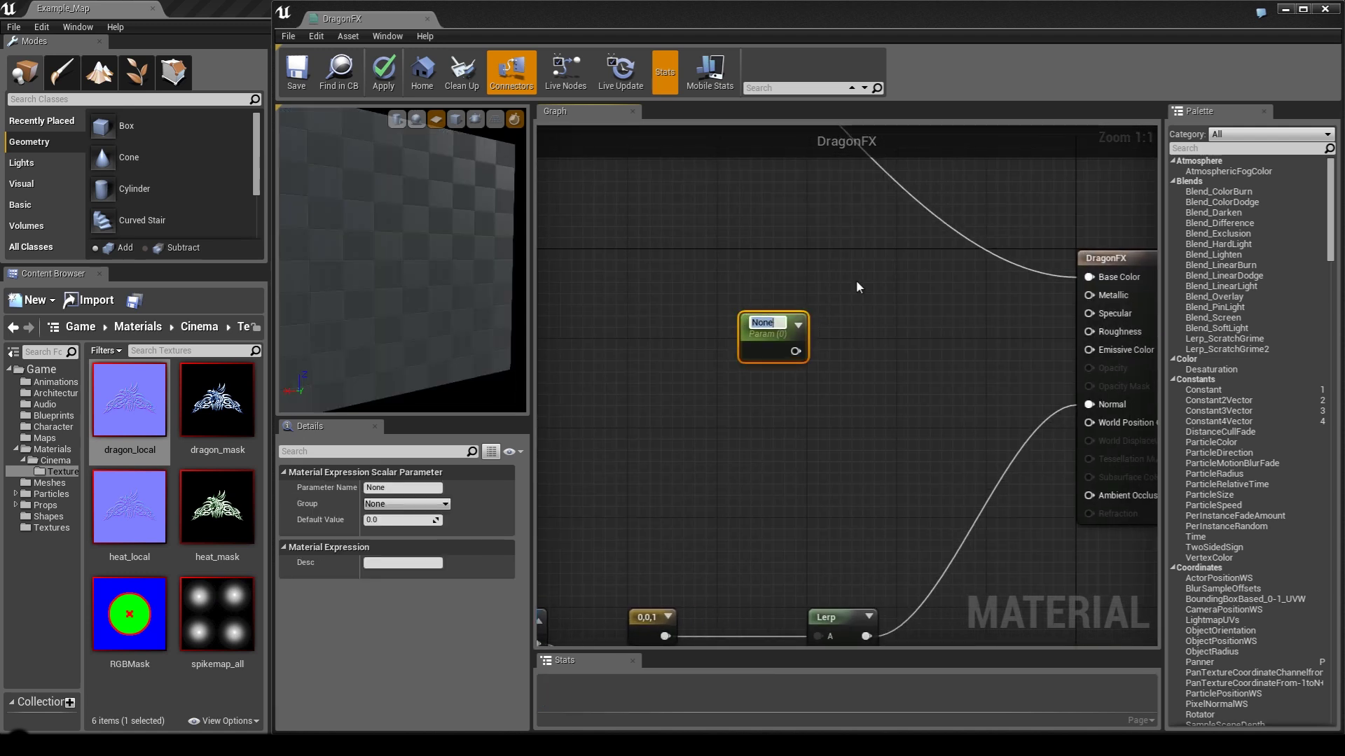
type("Metall")
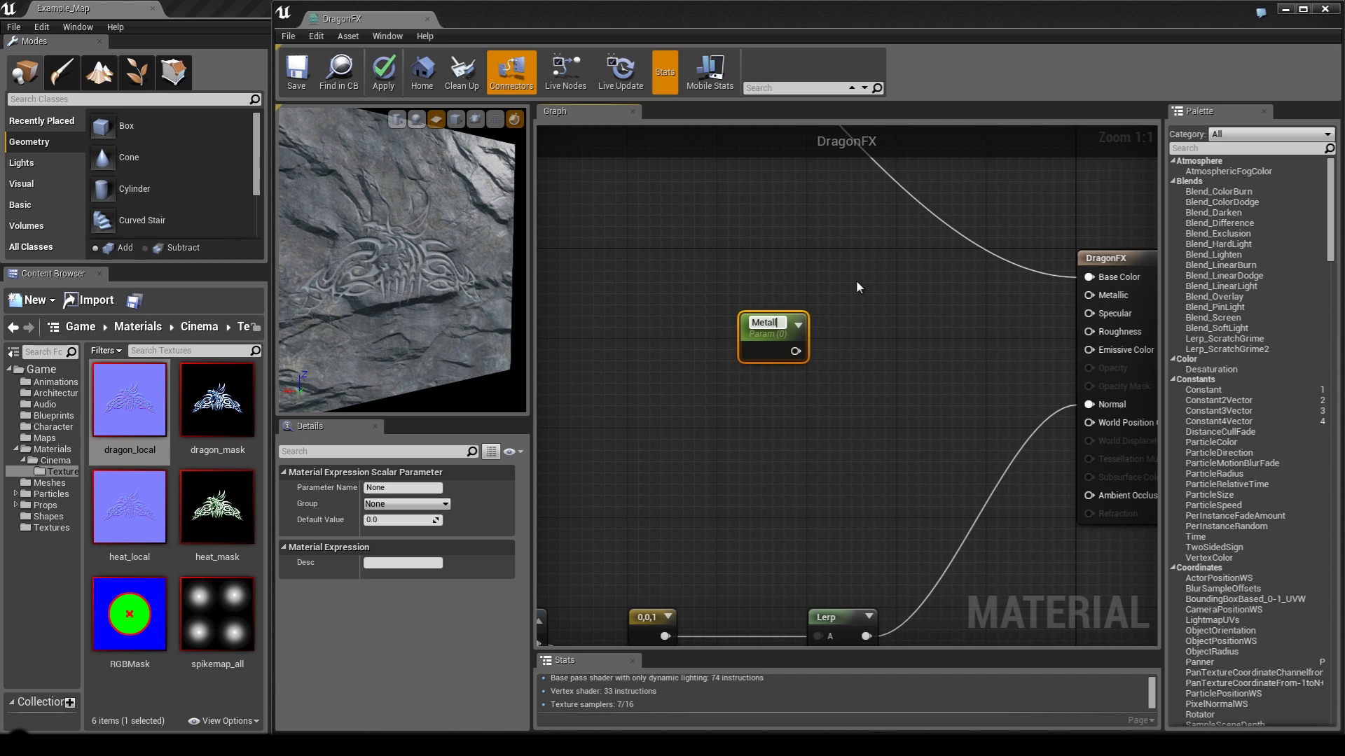
type("ic_Outer")
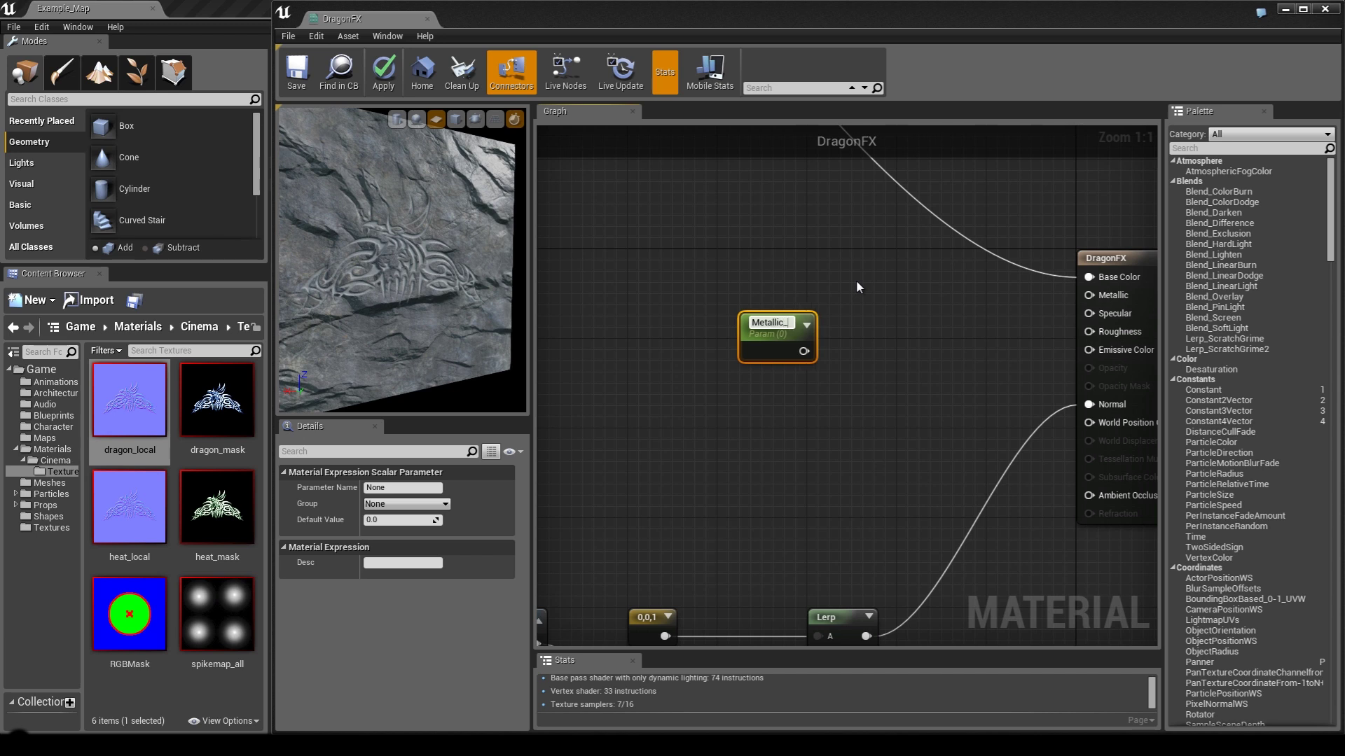
key("Return")
left_click(396, 505)
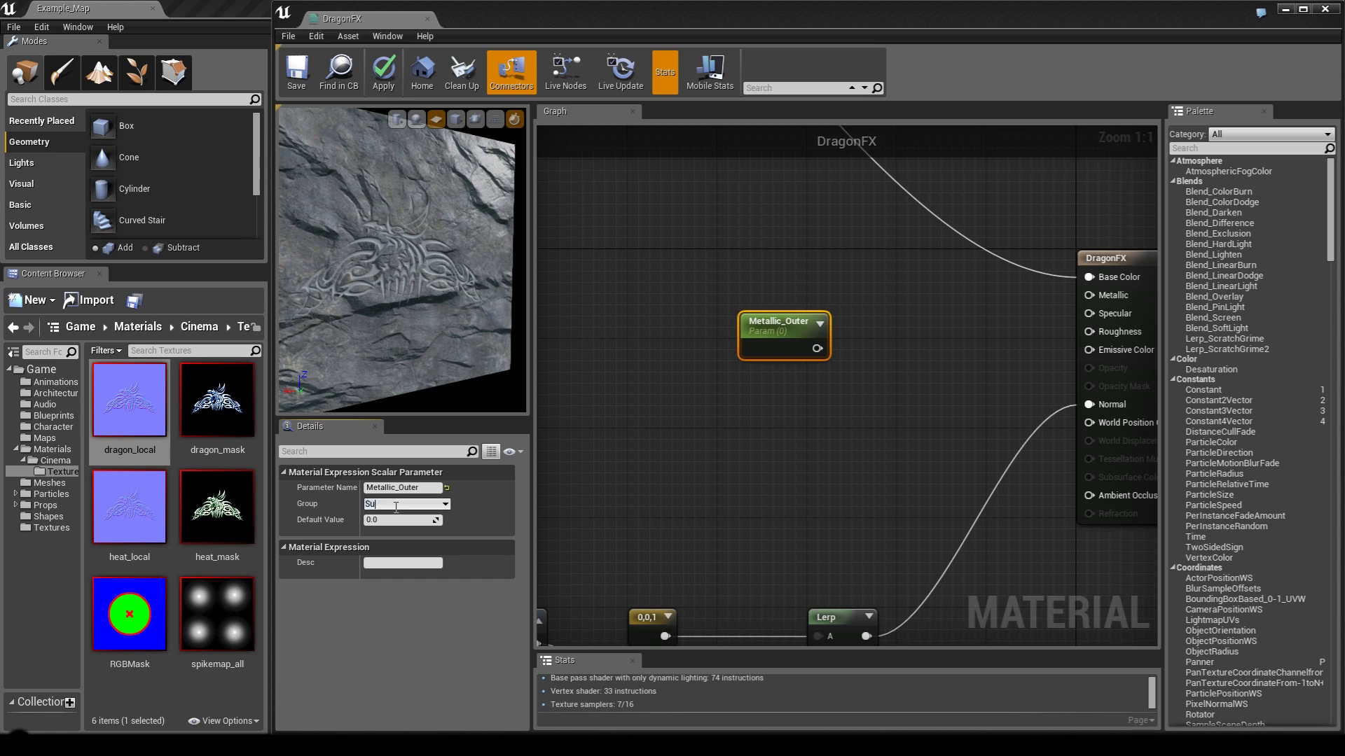
key("Tab")
Duplicate the Metallic_Outer parameter and line up the copy directly below the original.
left_click_drag(454, 260, 380, 260)
scroll(452, 259, "up", 6)
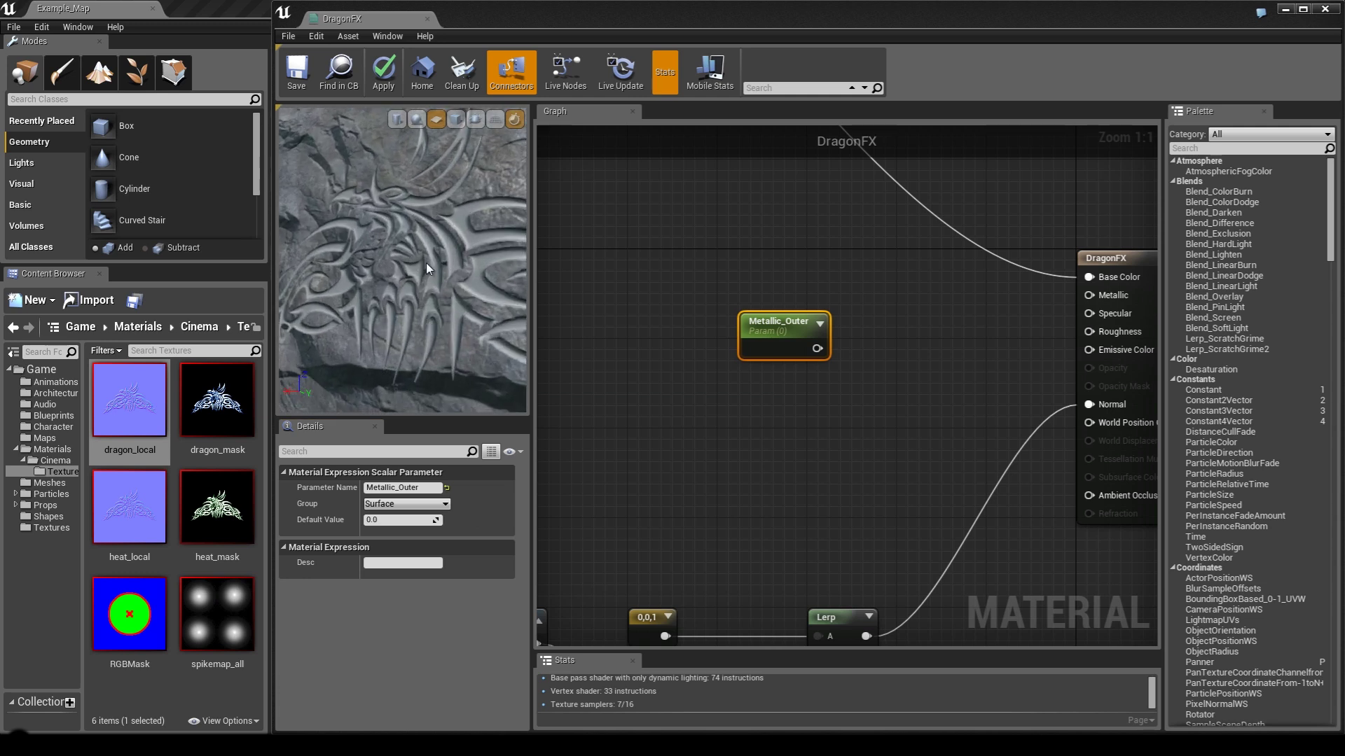
left_click_drag(410, 269, 449, 277)
left_click_drag(775, 317, 733, 255)
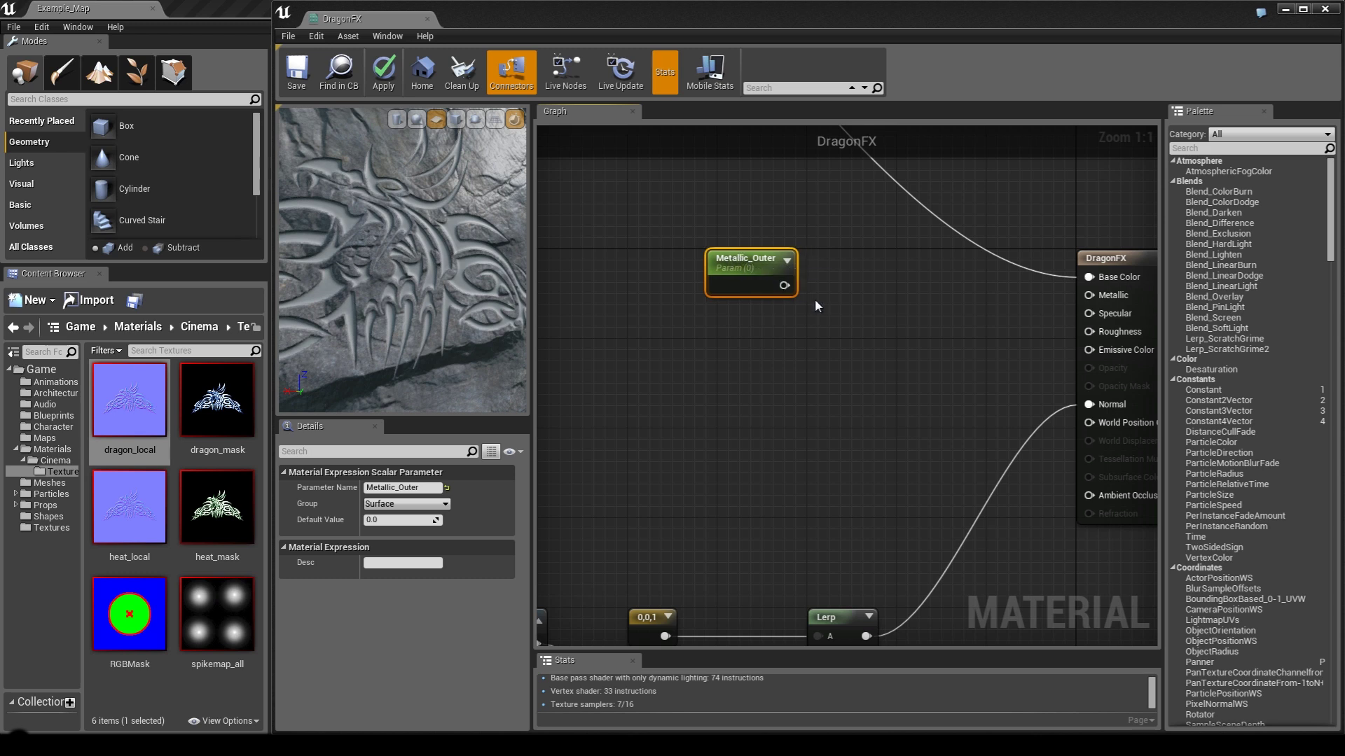
key("ctrl+w")
left_click_drag(869, 317, 765, 332)
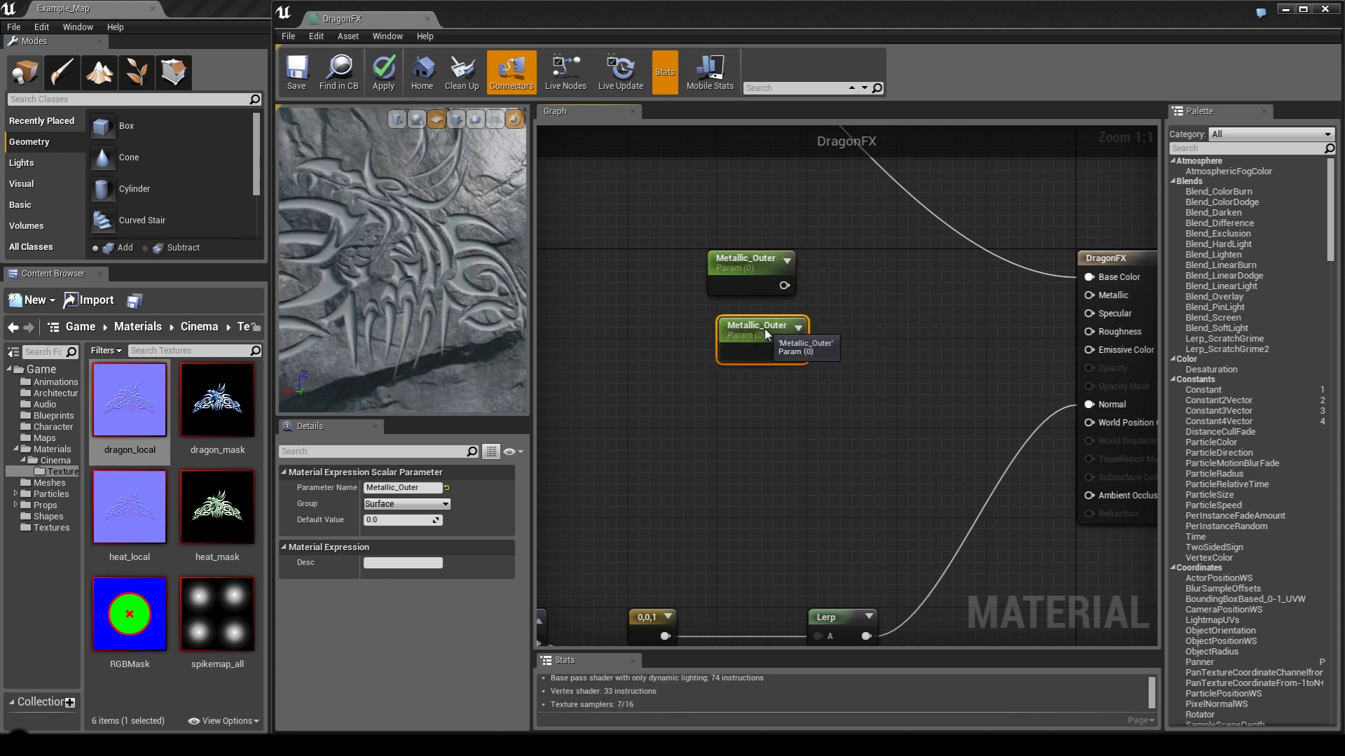
left_click_drag(747, 278, 755, 279)
Rename the duplicated parameter Metallic_Inner and set its default value to 1.
left_click(748, 316)
left_click(433, 488)
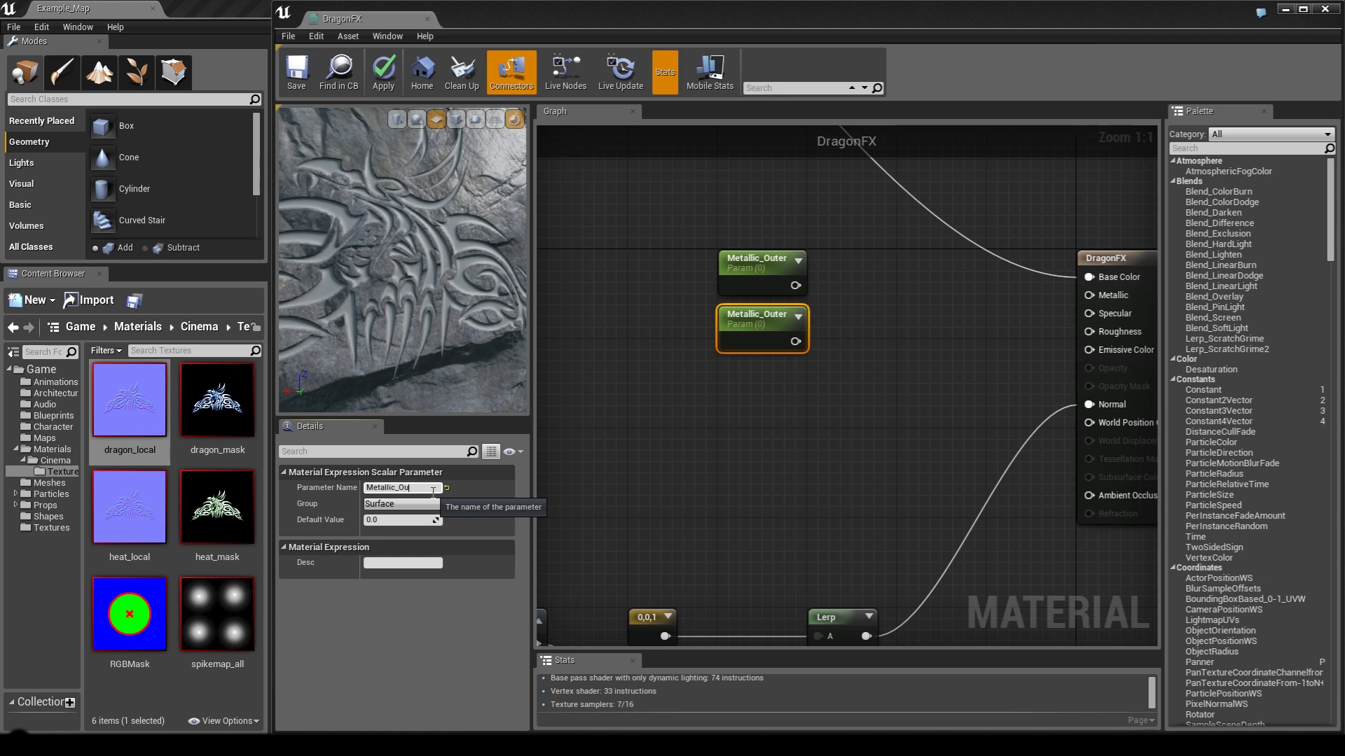
type("Inner")
key("Tab")
type("1")
key("Return")
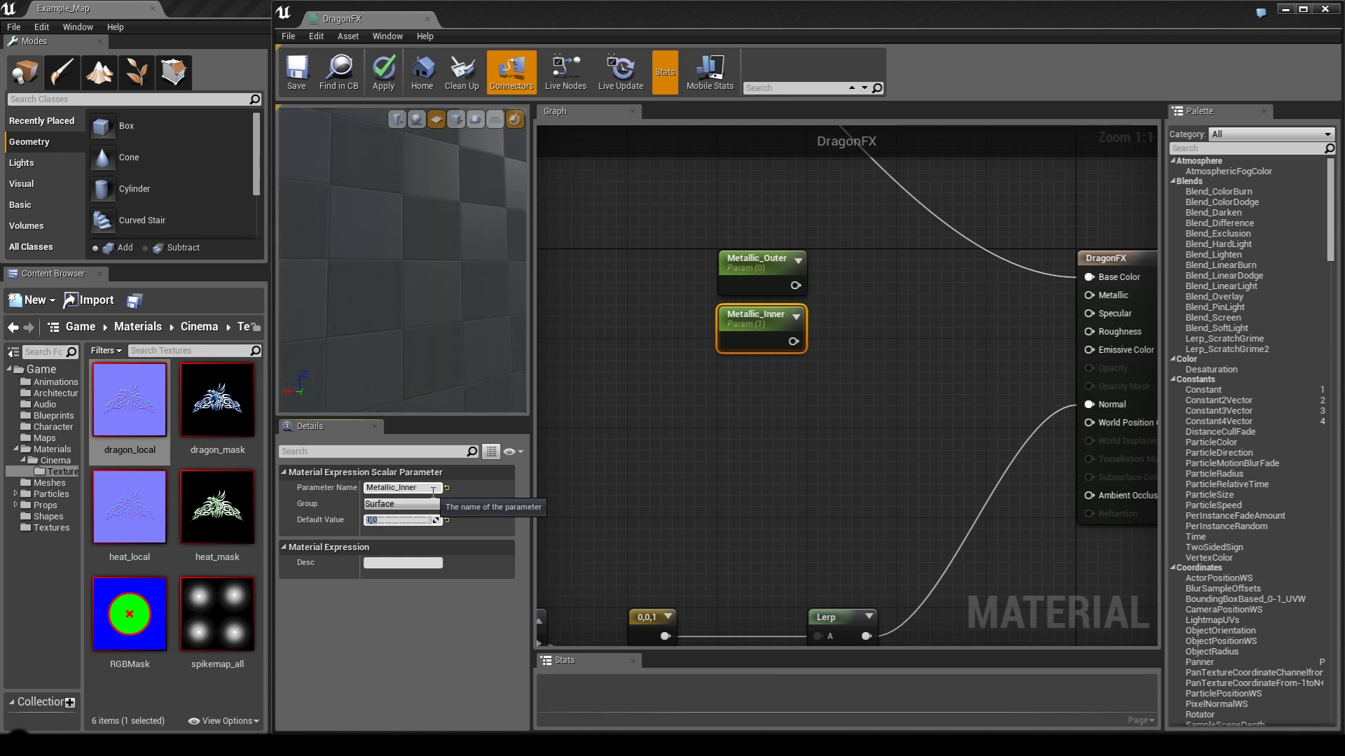
Copy the Mask texture node from the diffuse group and place the copy below Metallic_Inner.
left_click(763, 460)
scroll(764, 459, "down", 2)
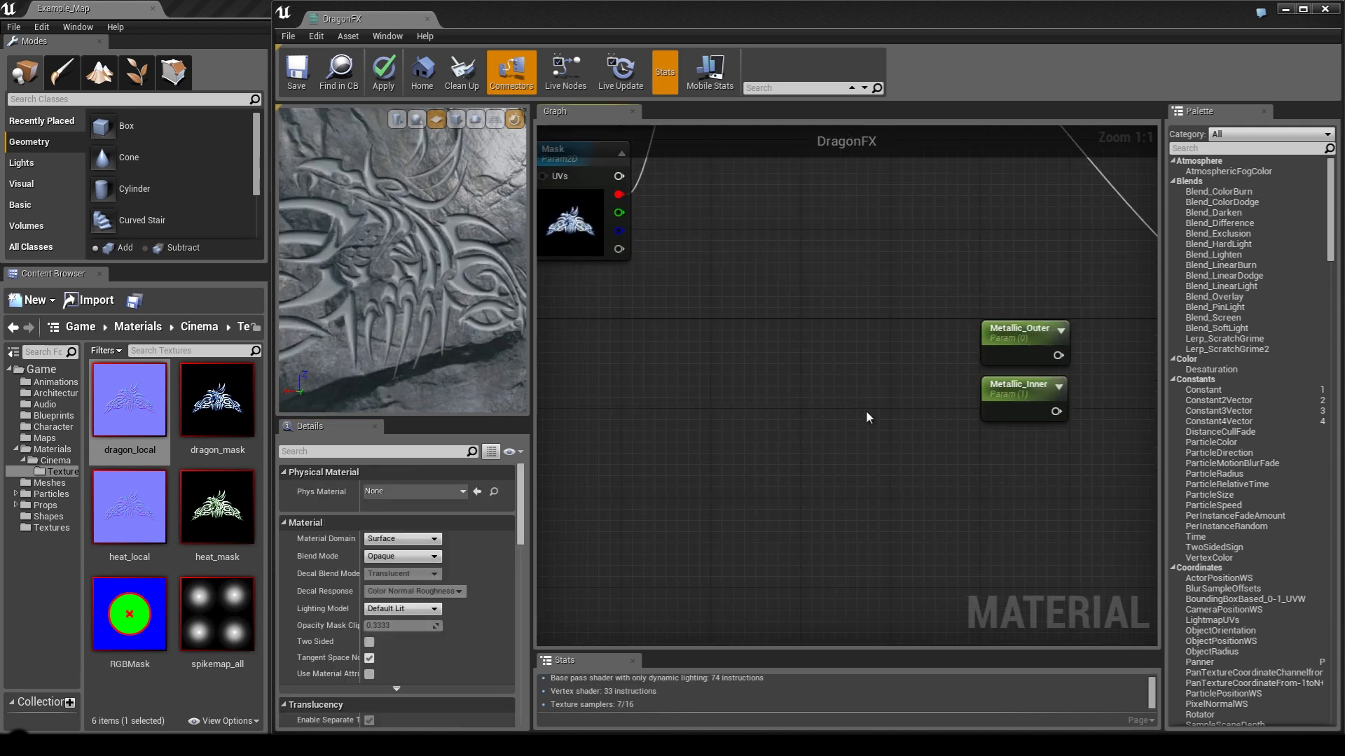
left_click(685, 241)
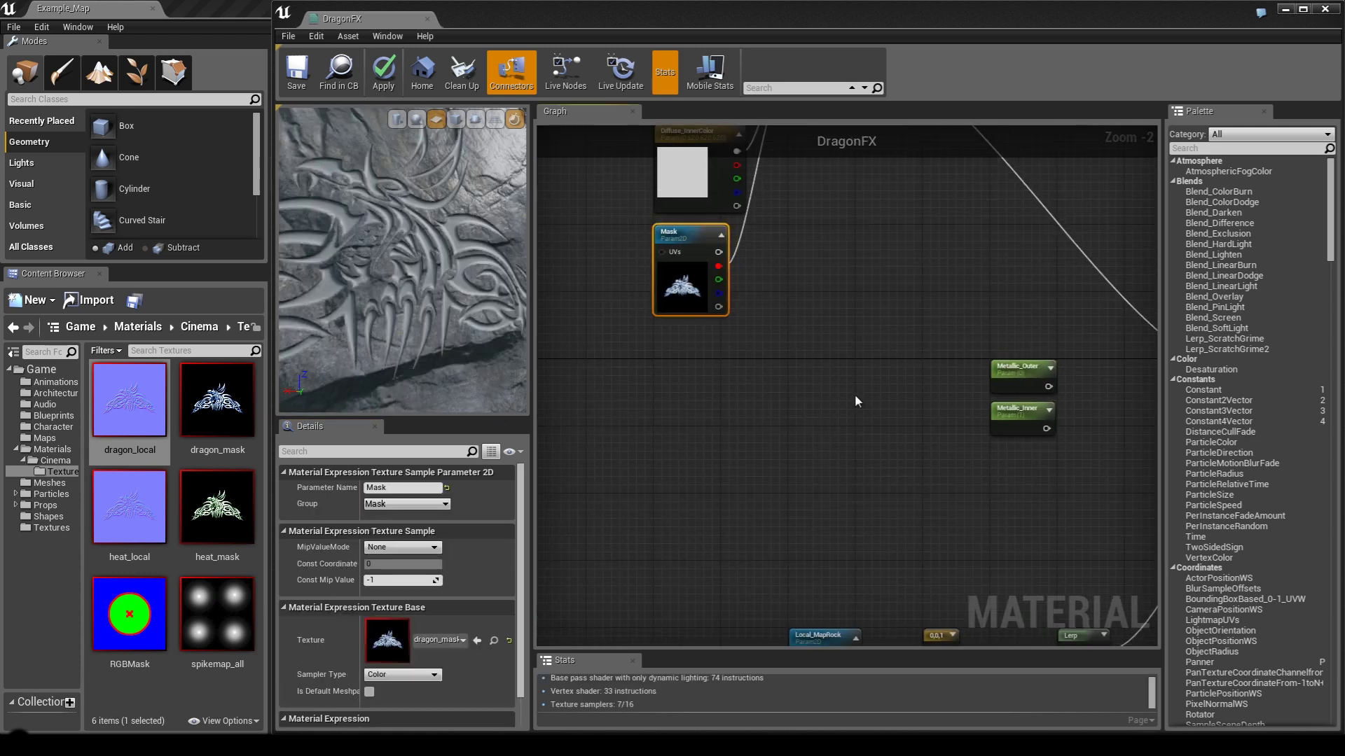
key("ctrl+v")
left_click_drag(860, 401, 1009, 458)
right_click_drag(919, 474, 742, 344)
Move the two metallic parameters and the copied Mask together, farther from the DragonFX material node.
left_click_drag(788, 249, 922, 444)
right_click_drag(740, 343, 798, 430)
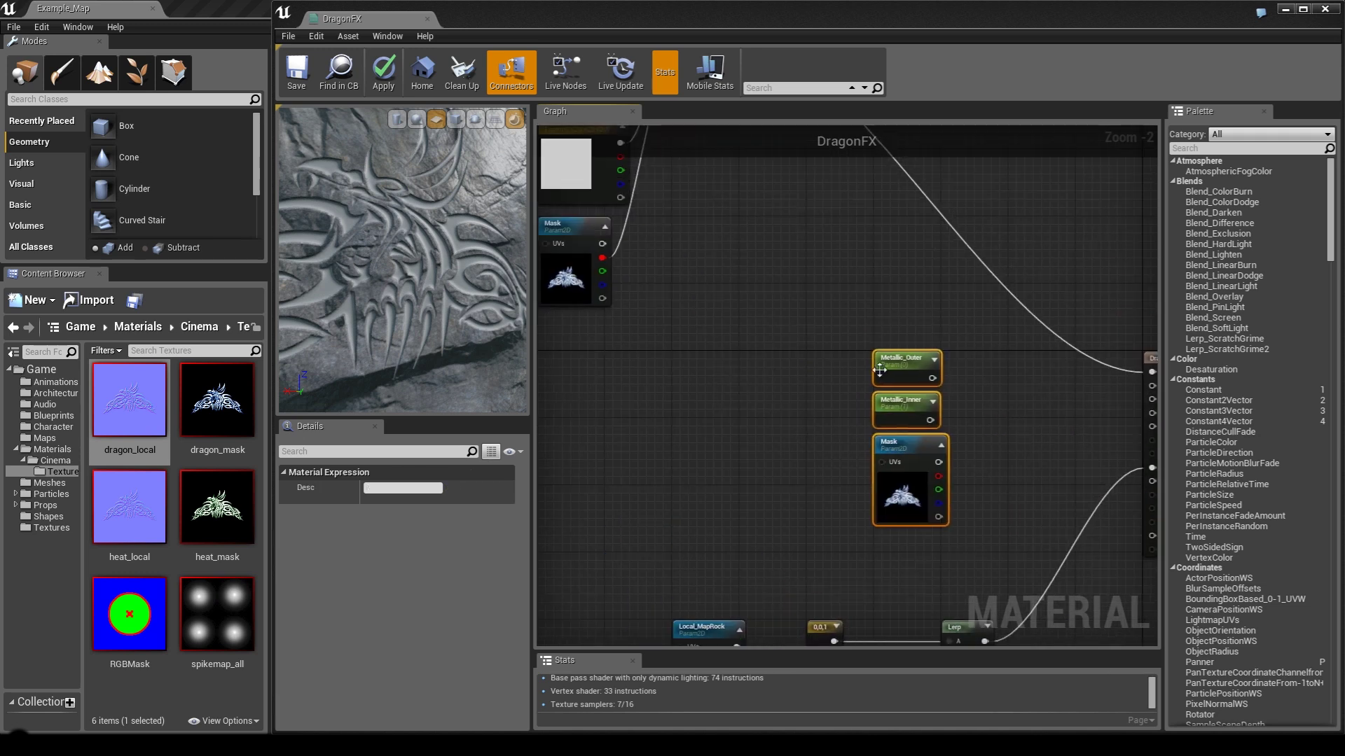
left_click_drag(903, 367, 773, 300)
left_click(909, 327)
scroll(909, 327, "up", 3)
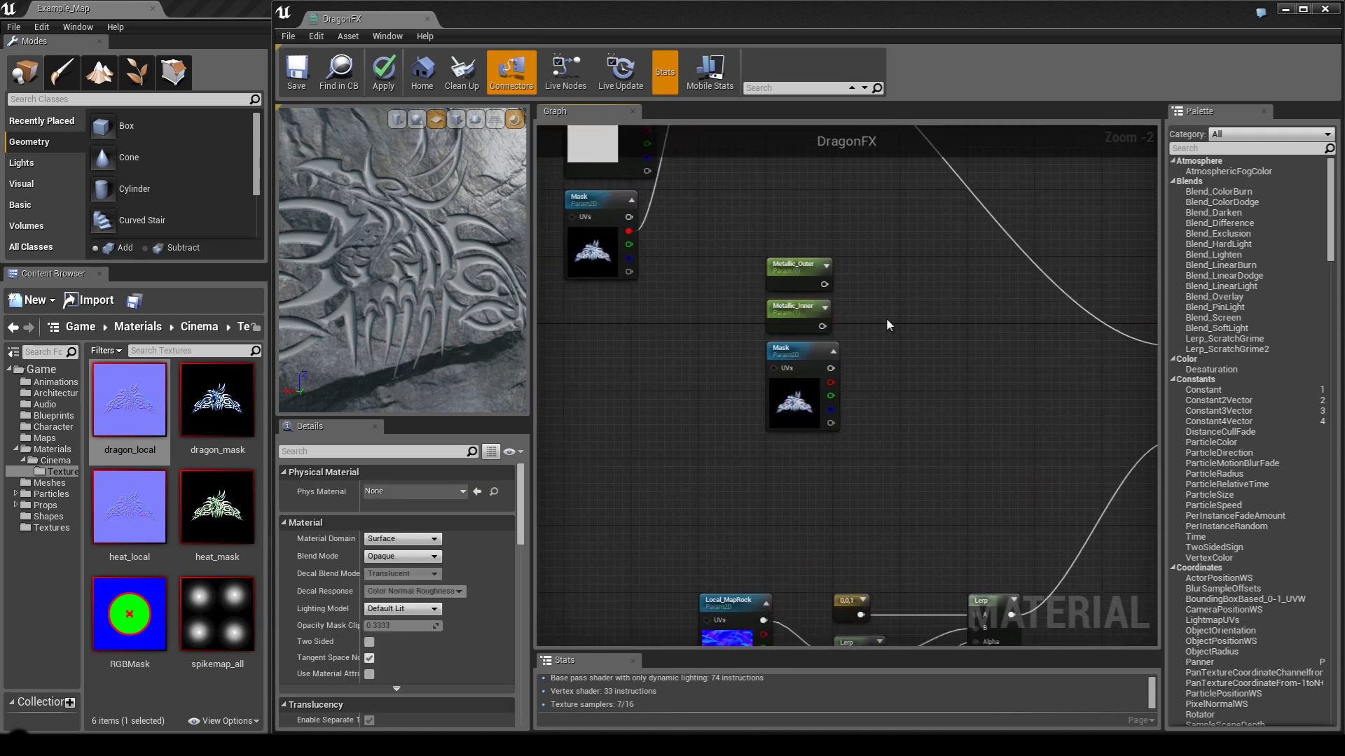
Duplicate the Metallic_Outer and Metallic_Inner pair twice and place both copied pairs below the Mask node.
left_click_drag(851, 245, 816, 330)
right_click_drag(870, 338, 932, 222)
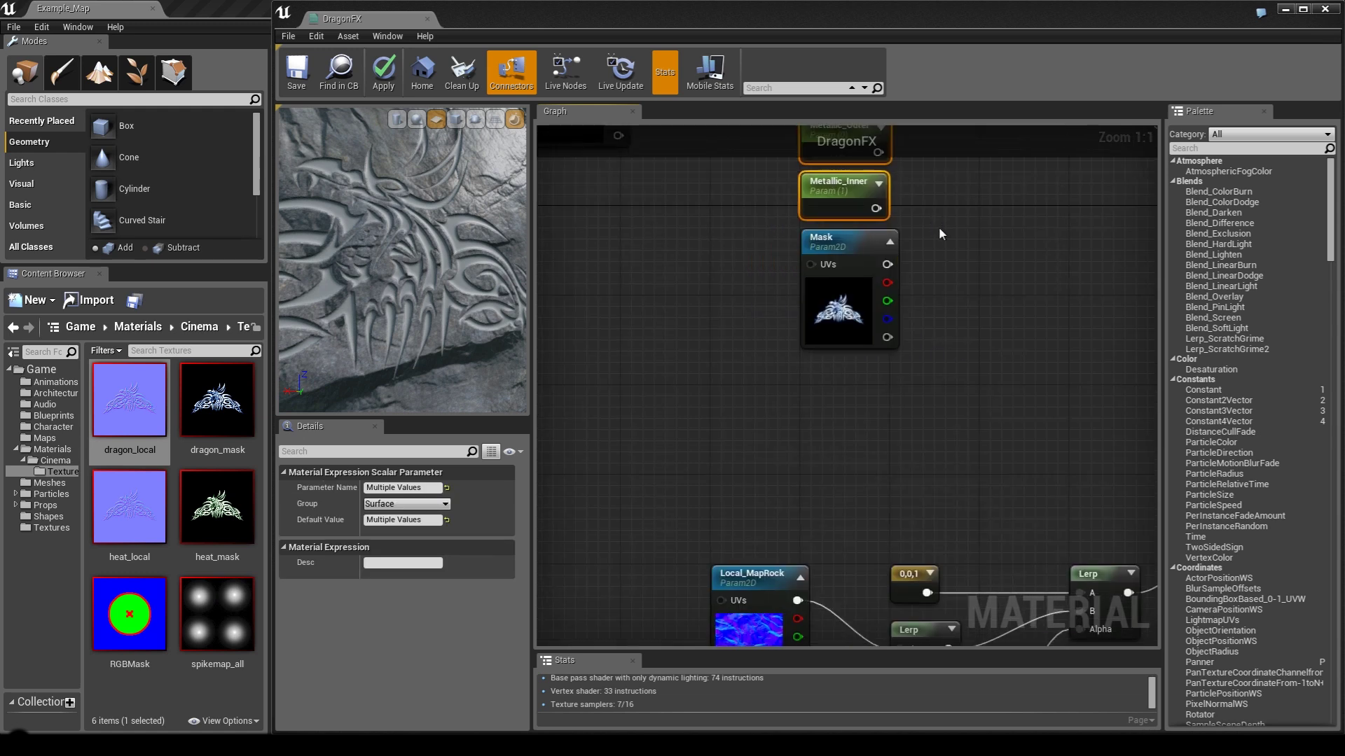
key("ctrl+c")
key("ctrl+v")
left_click_drag(1101, 245, 863, 381)
key("ctrl+v")
left_click_drag(661, 319, 775, 490)
left_click_drag(779, 407, 805, 502)
Move the duplicated parameters up so they form a compact column under the Mask node.
scroll(976, 405, "down", 4)
left_click_drag(915, 236, 800, 507)
right_click_drag(782, 368, 739, 475)
left_click_drag(810, 341, 811, 282)
left_click(930, 414)
right_click_drag(936, 418, 953, 353)
Rename the first duplicated parameter below the Mask Specular_Outer and set its default value to 0.2.
scroll(952, 354, "up", 3)
left_click(799, 388)
left_click(409, 488)
left_click_drag(396, 488, 327, 484)
type("Specular")
key("Tab")
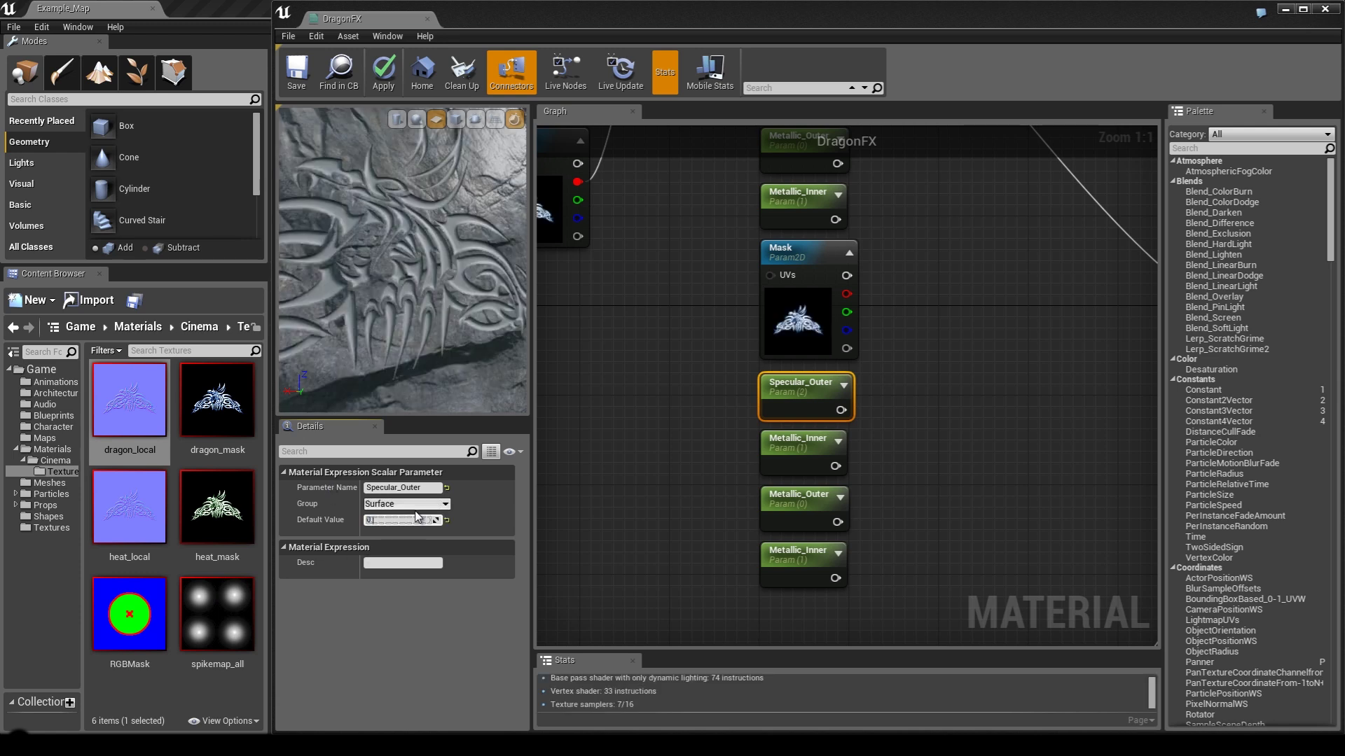
key("Return")
Rename the Metallic_Inner copy below Specular_Outer to Specular_Inner and set its default value to 0.
left_click(795, 440)
left_click(395, 488)
left_click_drag(395, 488, 337, 488)
type("S")
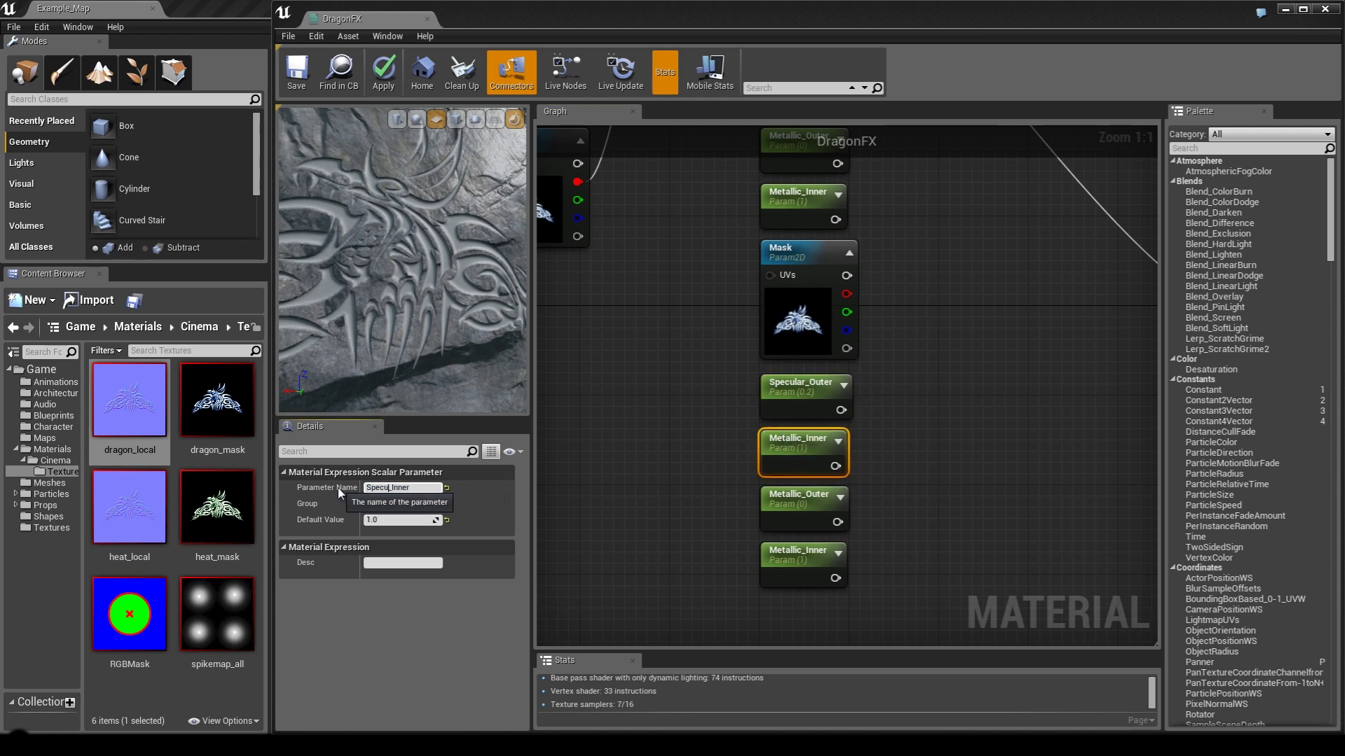
key("Tab")
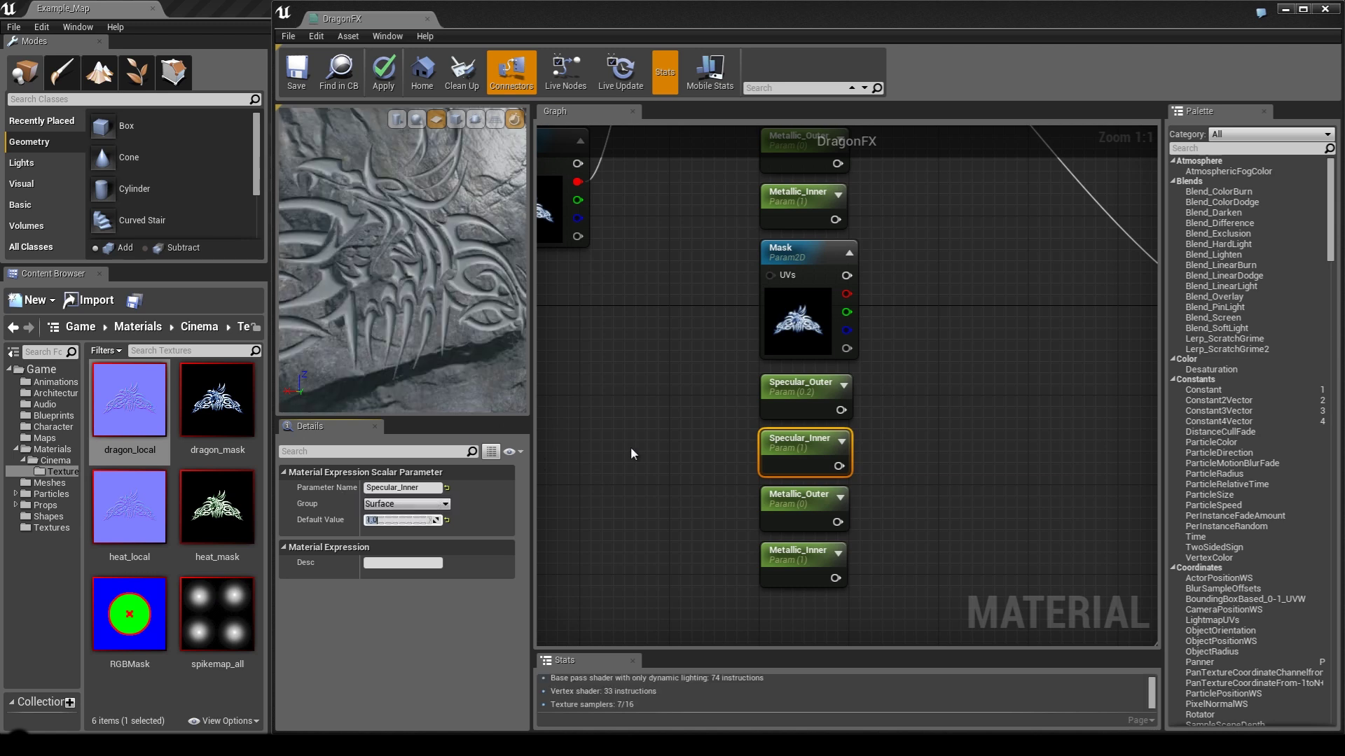
key("Return")
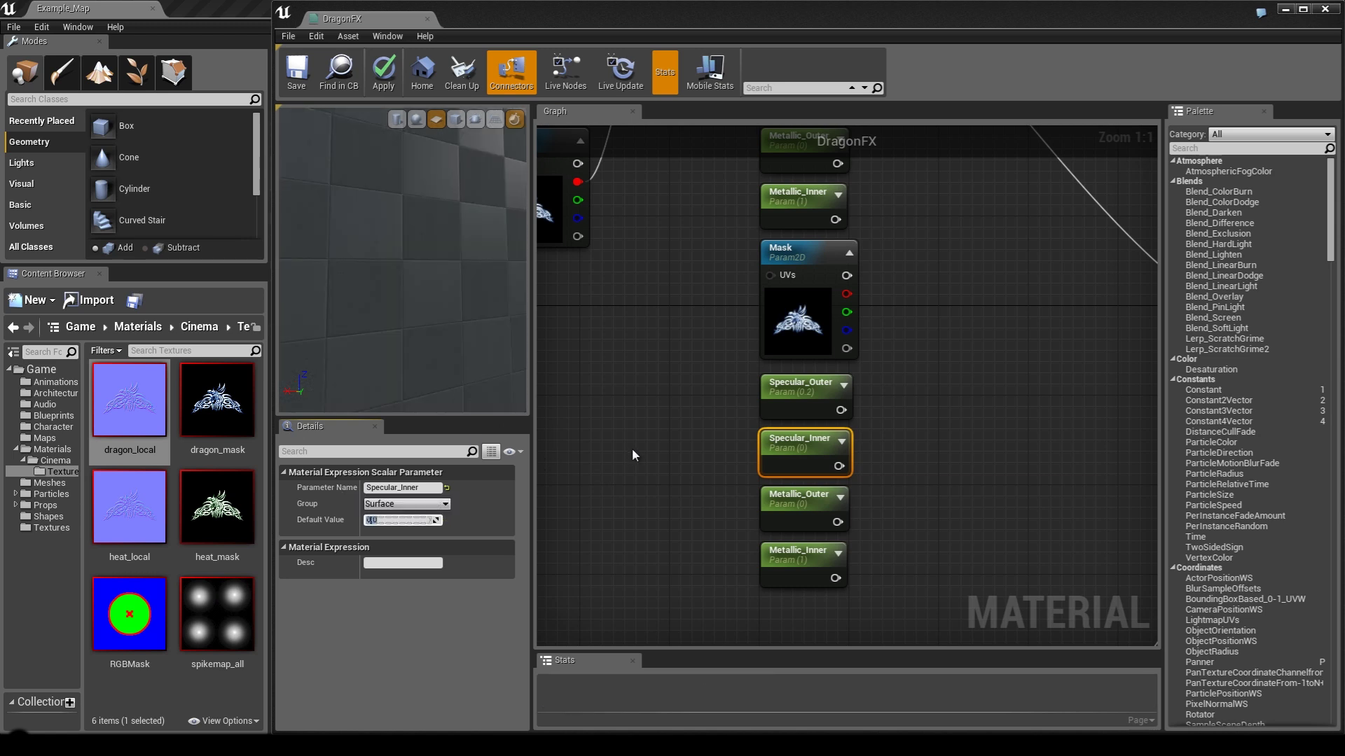
Rename the remaining Metallic_Outer copy to Roughness_Outer and set its default value to 0.8.
left_click(781, 505)
left_click(395, 488)
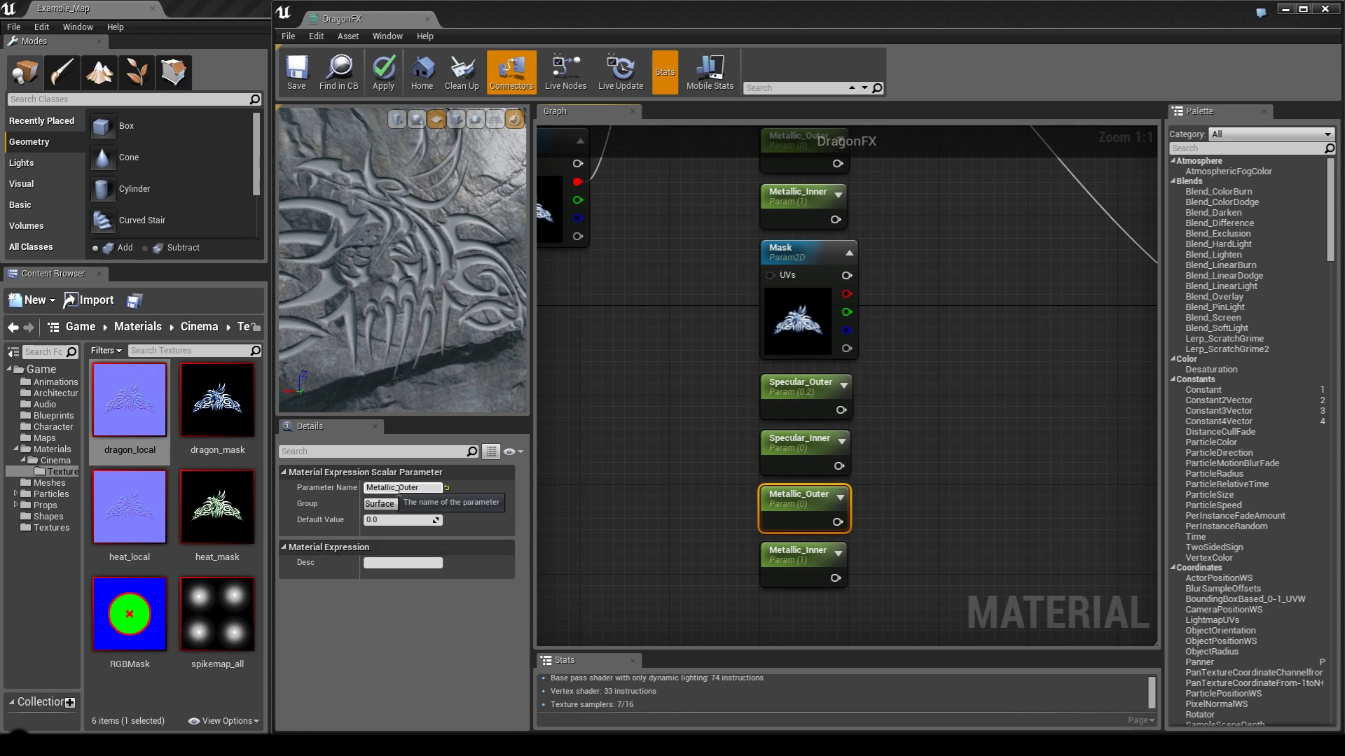
left_click_drag(395, 488, 362, 490)
key("BackSpace")
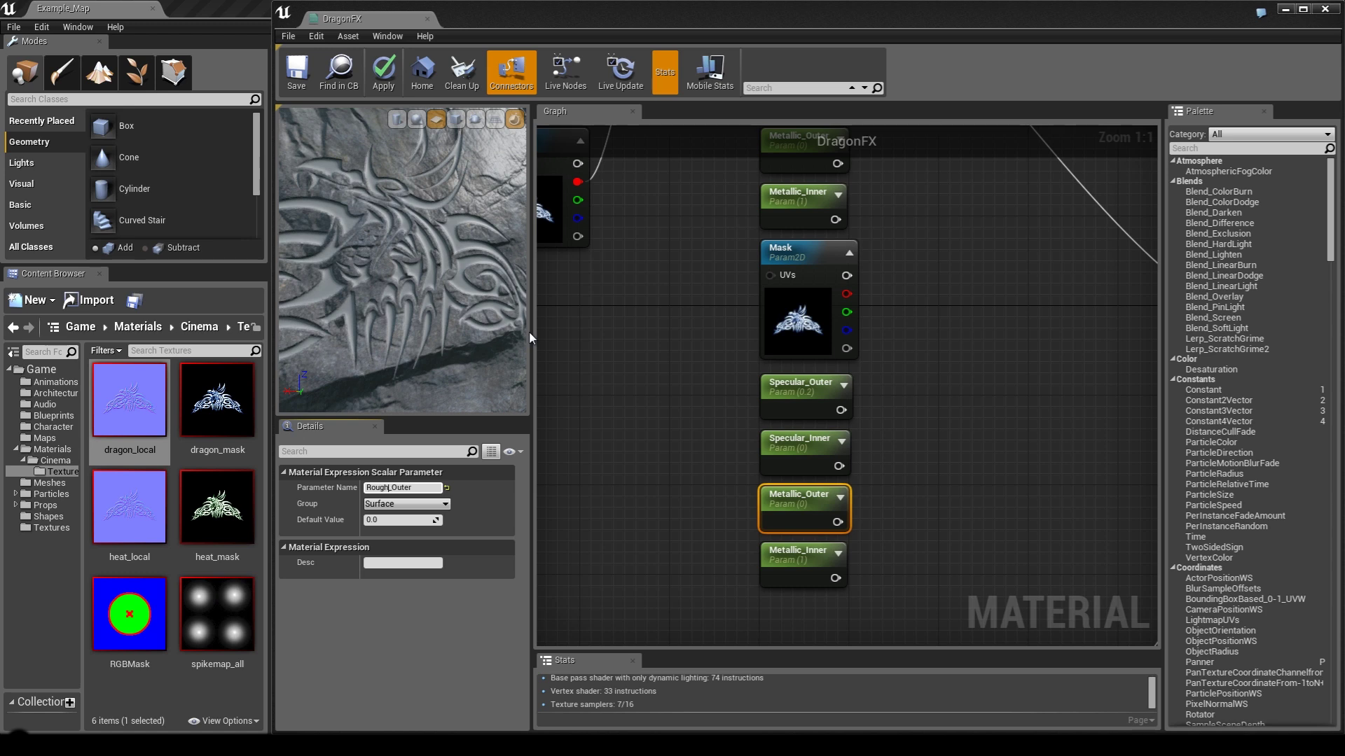
key("Return")
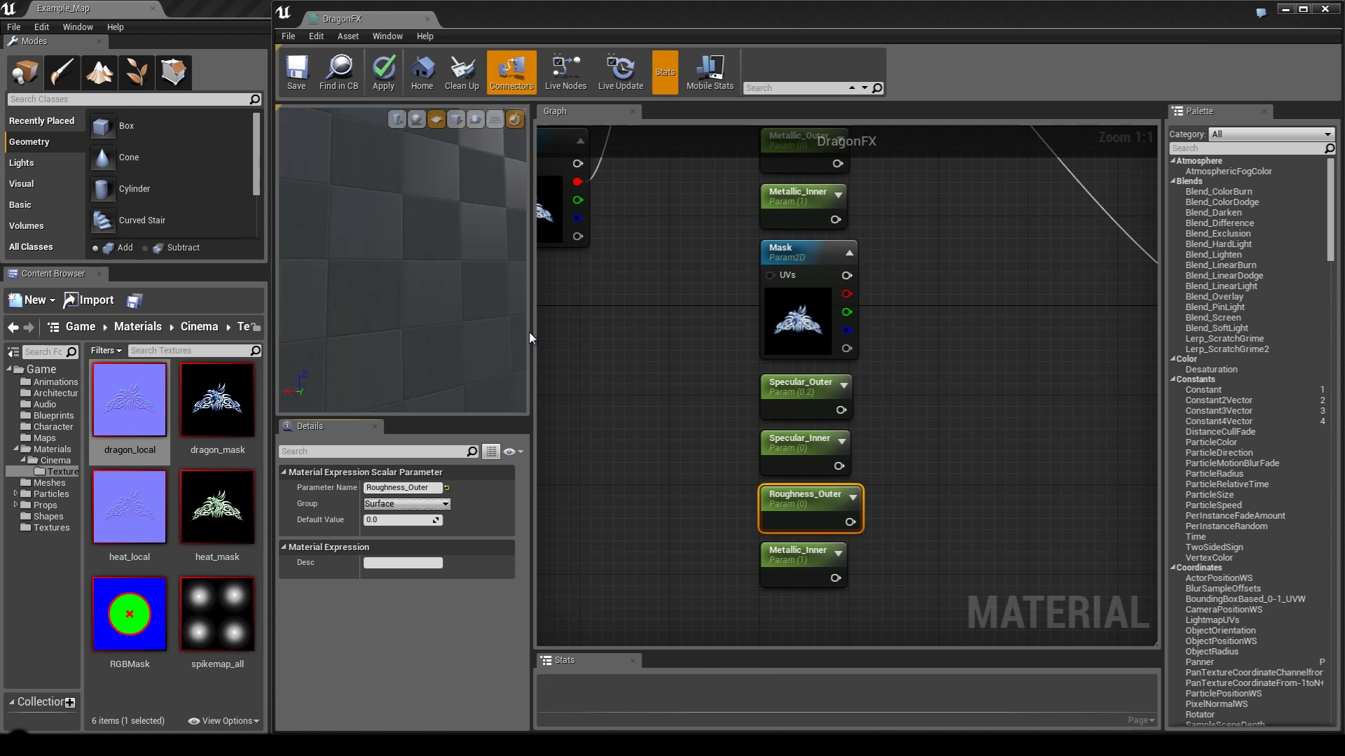
key("Tab")
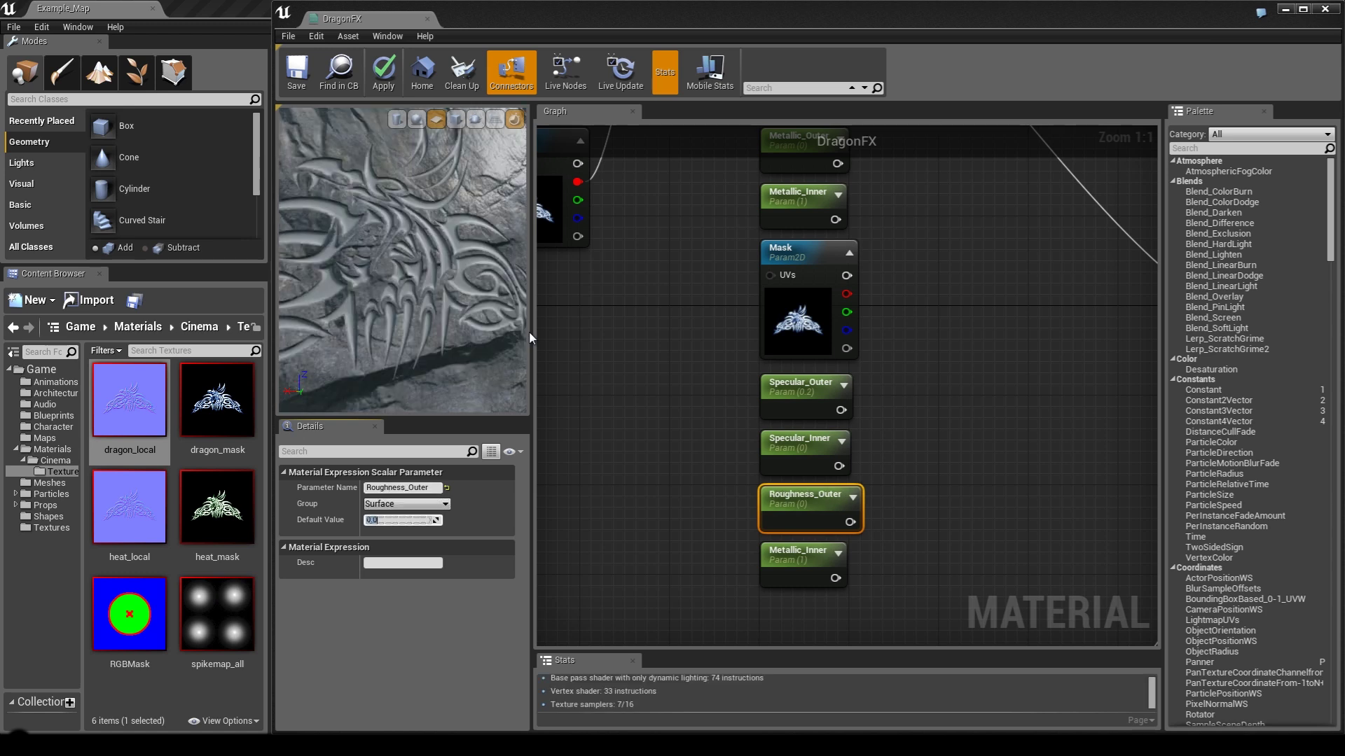
key("Return")
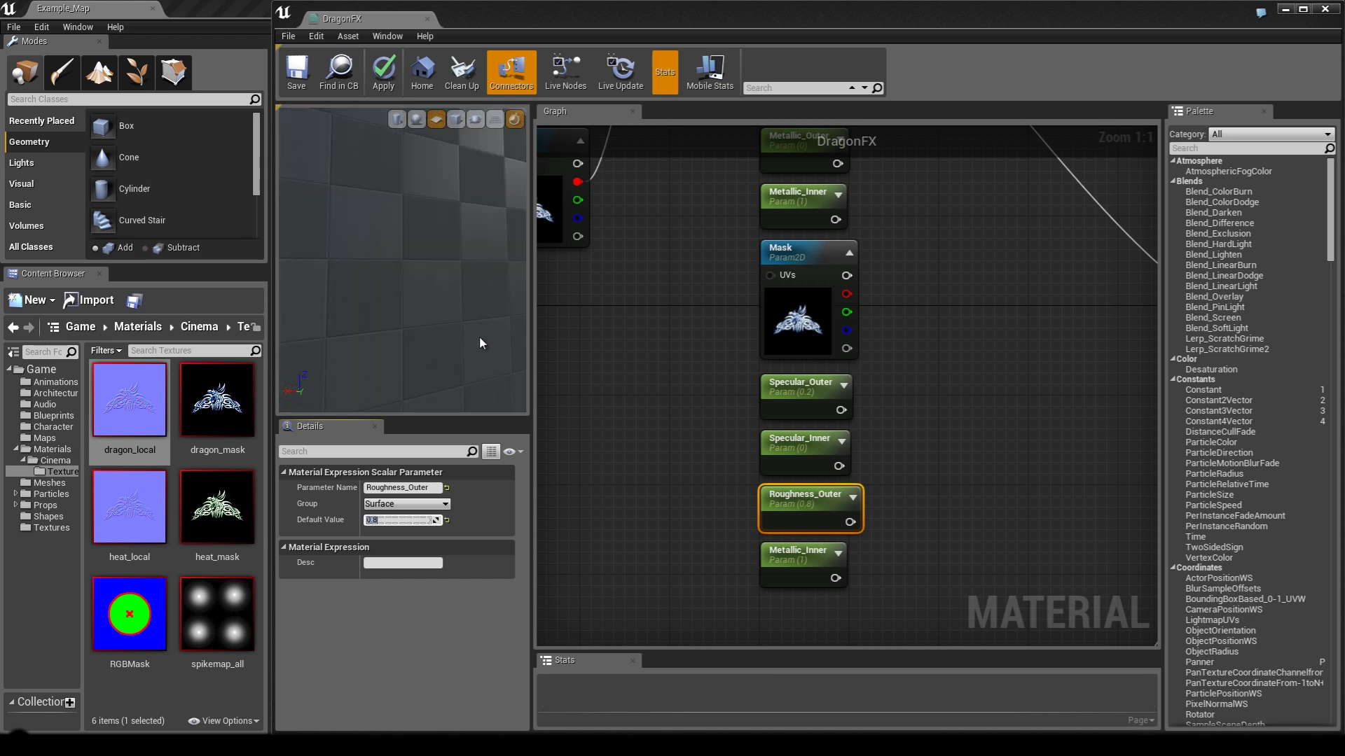
Rename the last Metallic_Inner copy to Roughness_Inner and set its default value to 0.2.
left_click(806, 561)
left_click(401, 488)
left_click_drag(397, 488, 328, 486)
type("Roug")
type("hness")
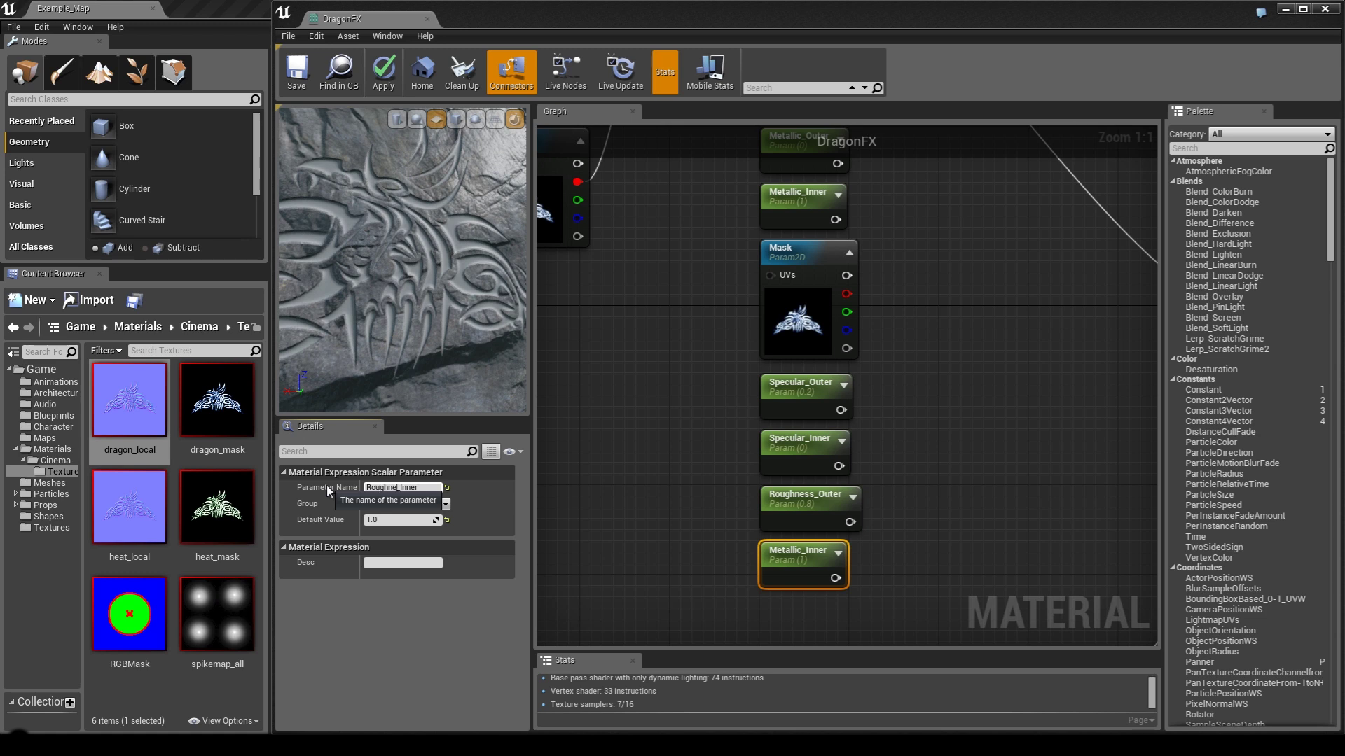
key("Tab")
type("0.2")
key("Return")
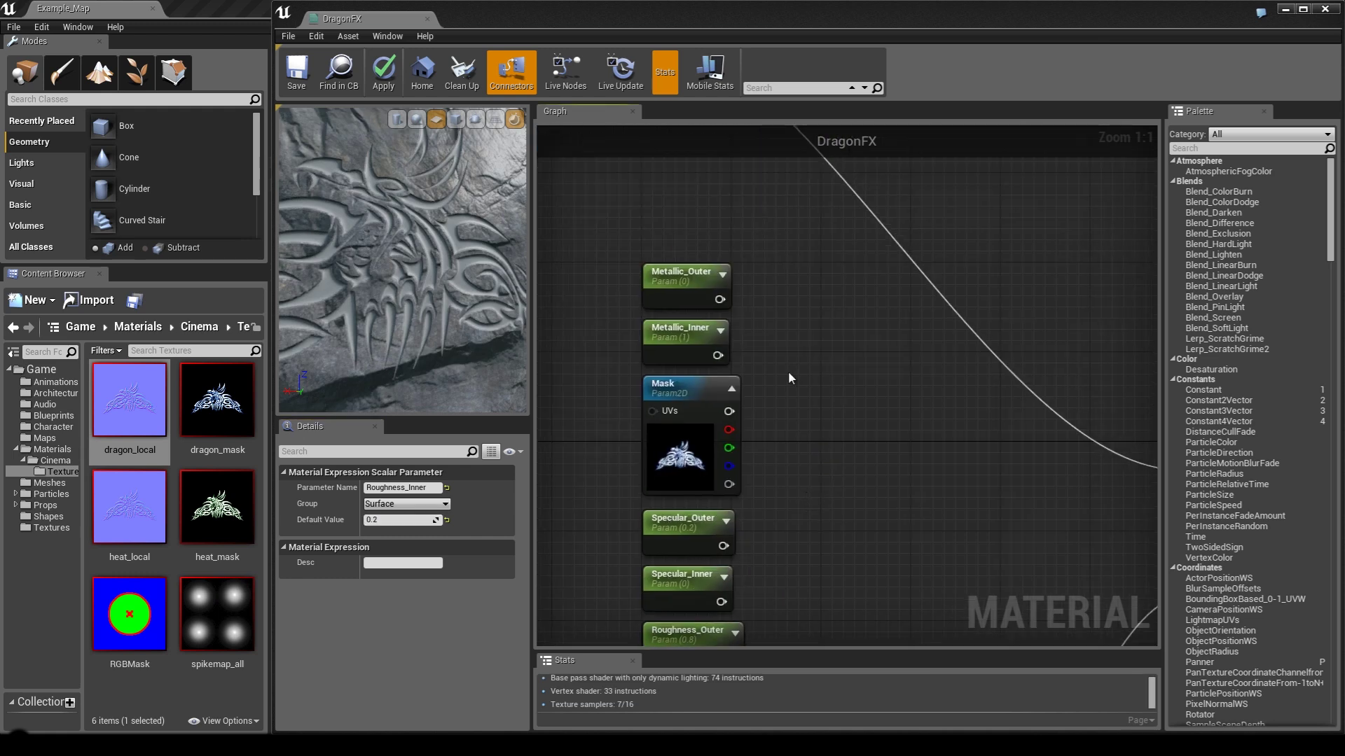
Add three Lerp nodes and arrange them in a column beside the metallic, specular and roughness parameters.
left_click(787, 371)
left_click(787, 372)
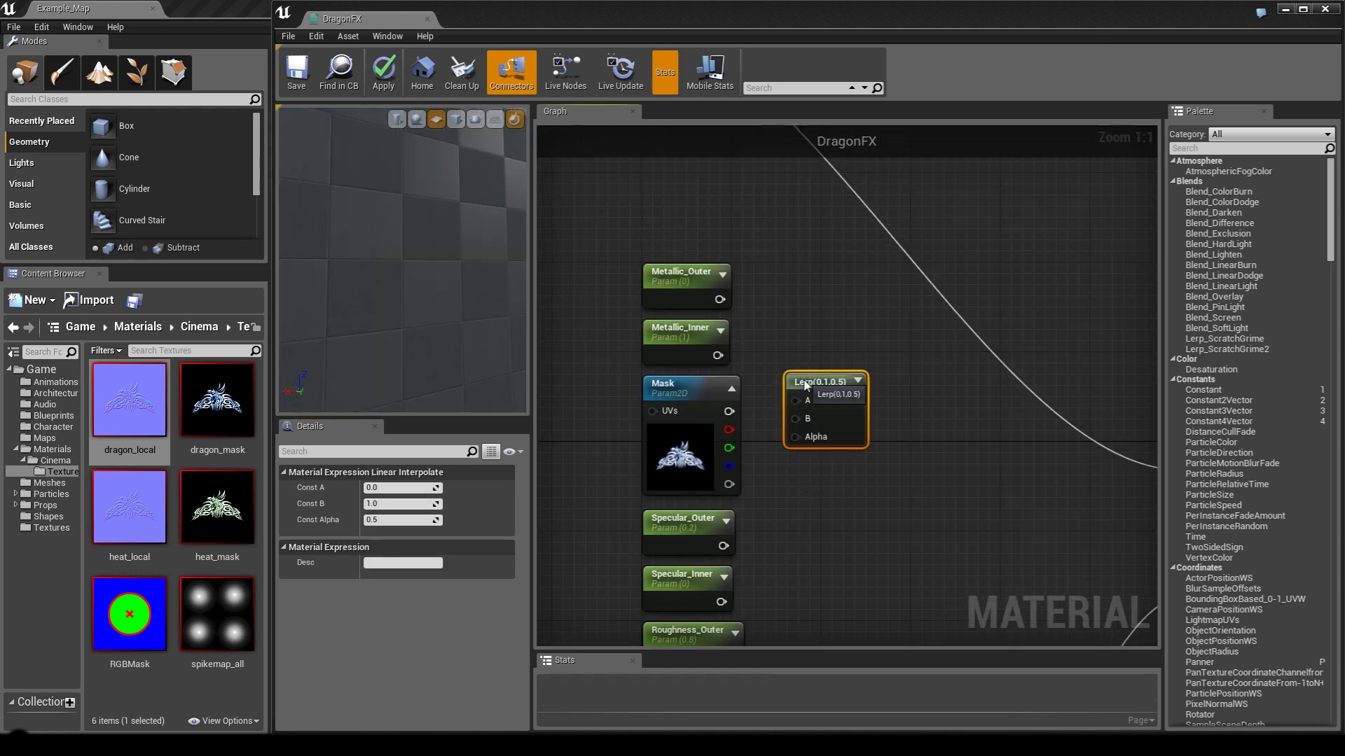
left_click_drag(803, 381, 840, 272)
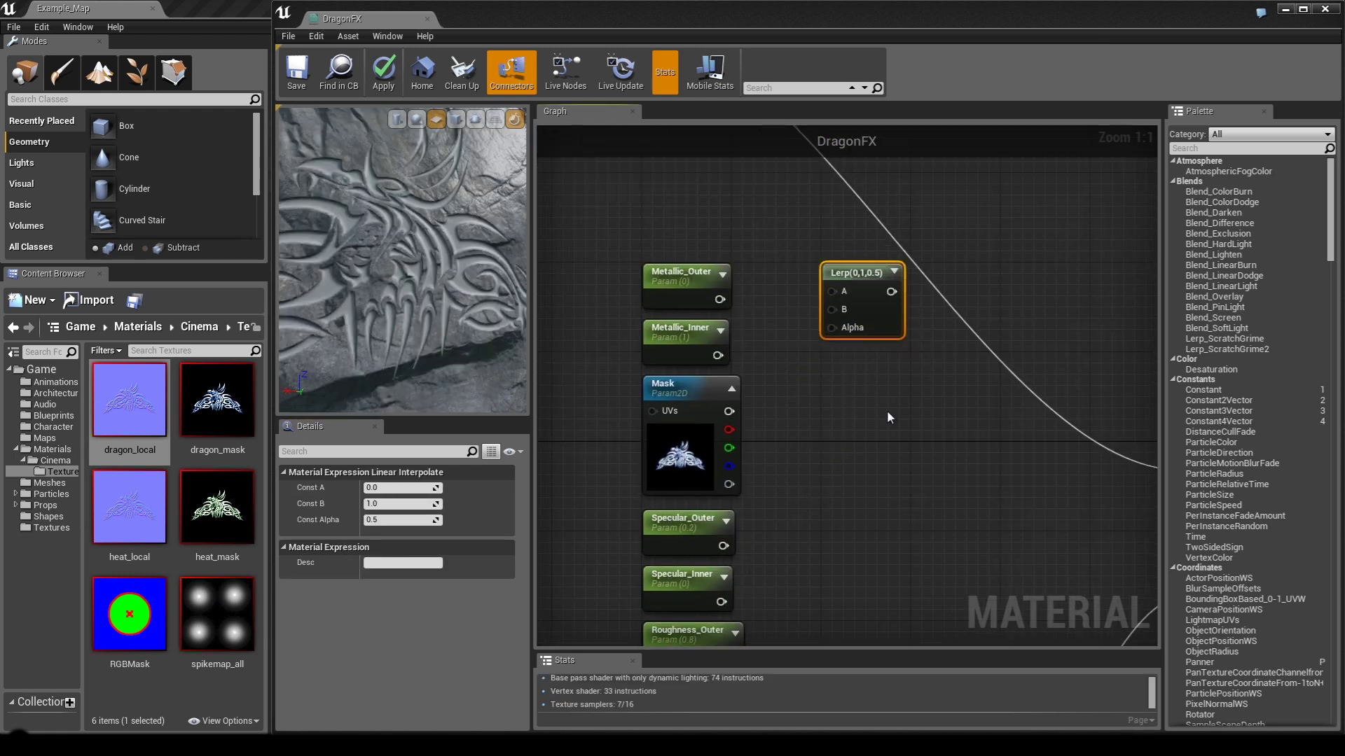
key("l")
left_click(861, 389)
right_click_drag(838, 526, 834, 371)
key("l")
left_click(821, 405)
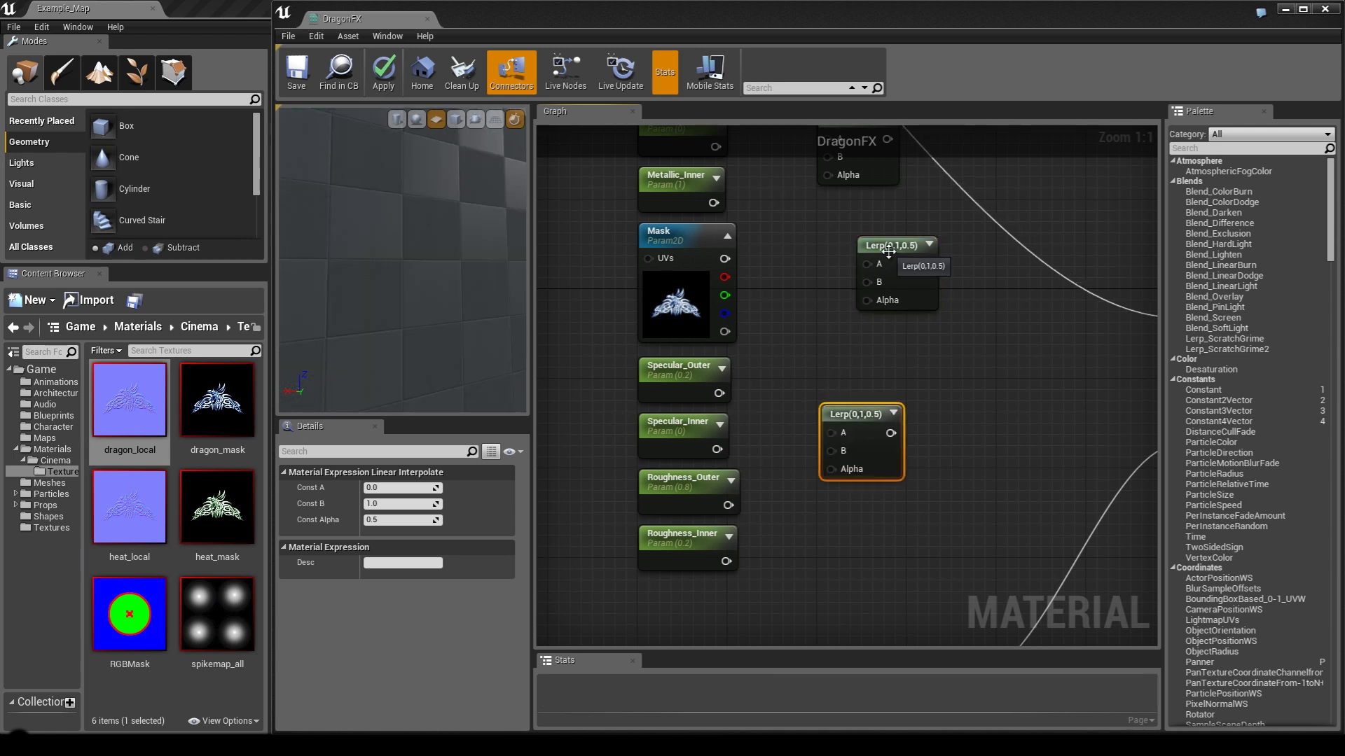
left_click_drag(888, 252, 860, 328)
Connect Metallic_Outer, Metallic_Inner and the Mask's red channel to the first Lerp's A, B and Alpha inputs.
right_click_drag(816, 191, 835, 237)
left_click_drag(843, 184, 734, 192)
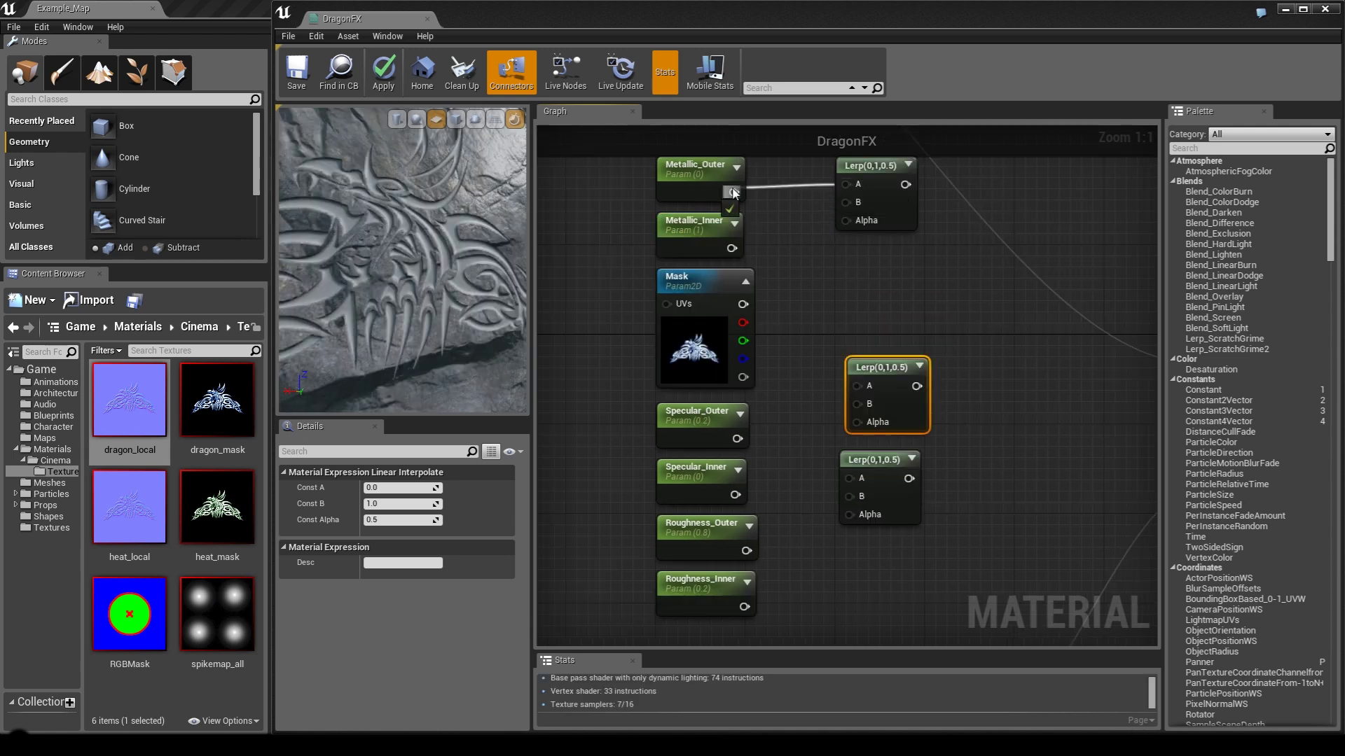
left_click_drag(731, 248, 848, 204)
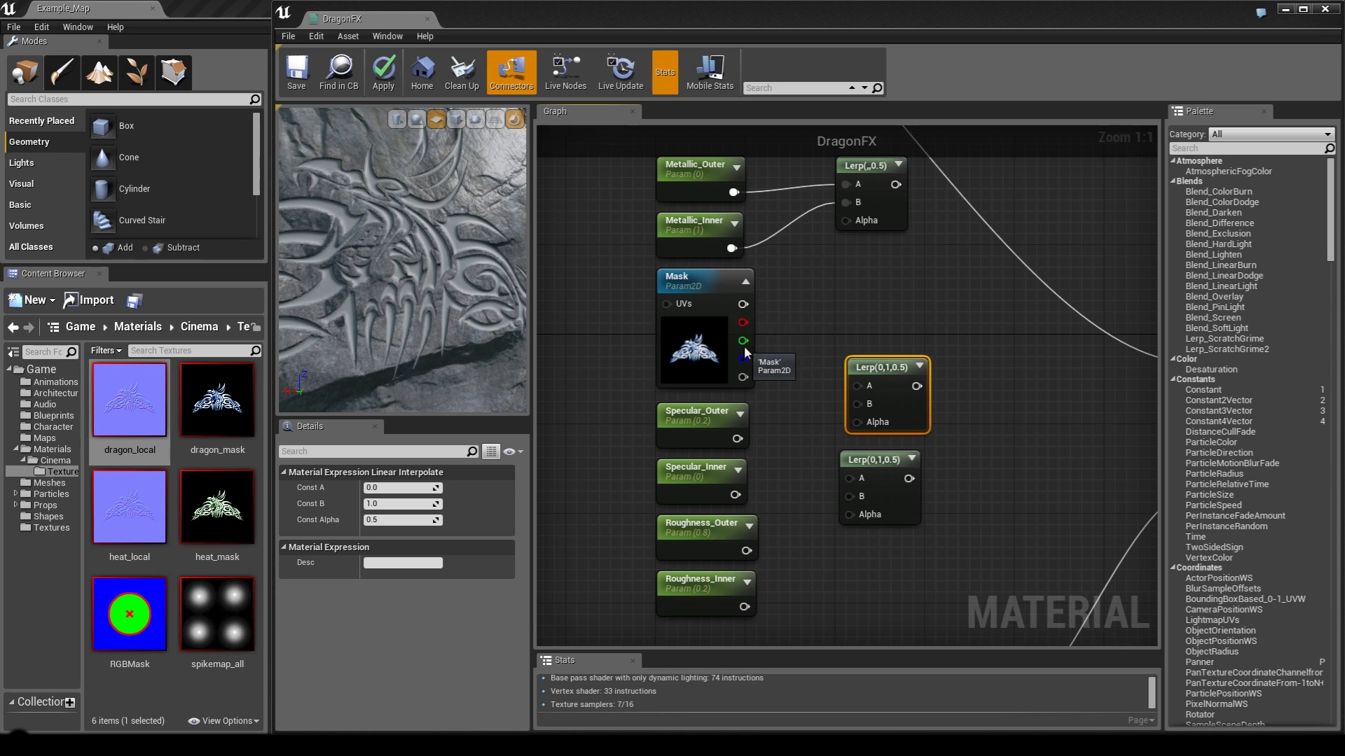
left_click_drag(744, 322, 846, 220)
Connect the Mask's red channel to the Alpha of the other two Lerps and inspect the engraving in the preview.
left_click_drag(744, 322, 856, 422)
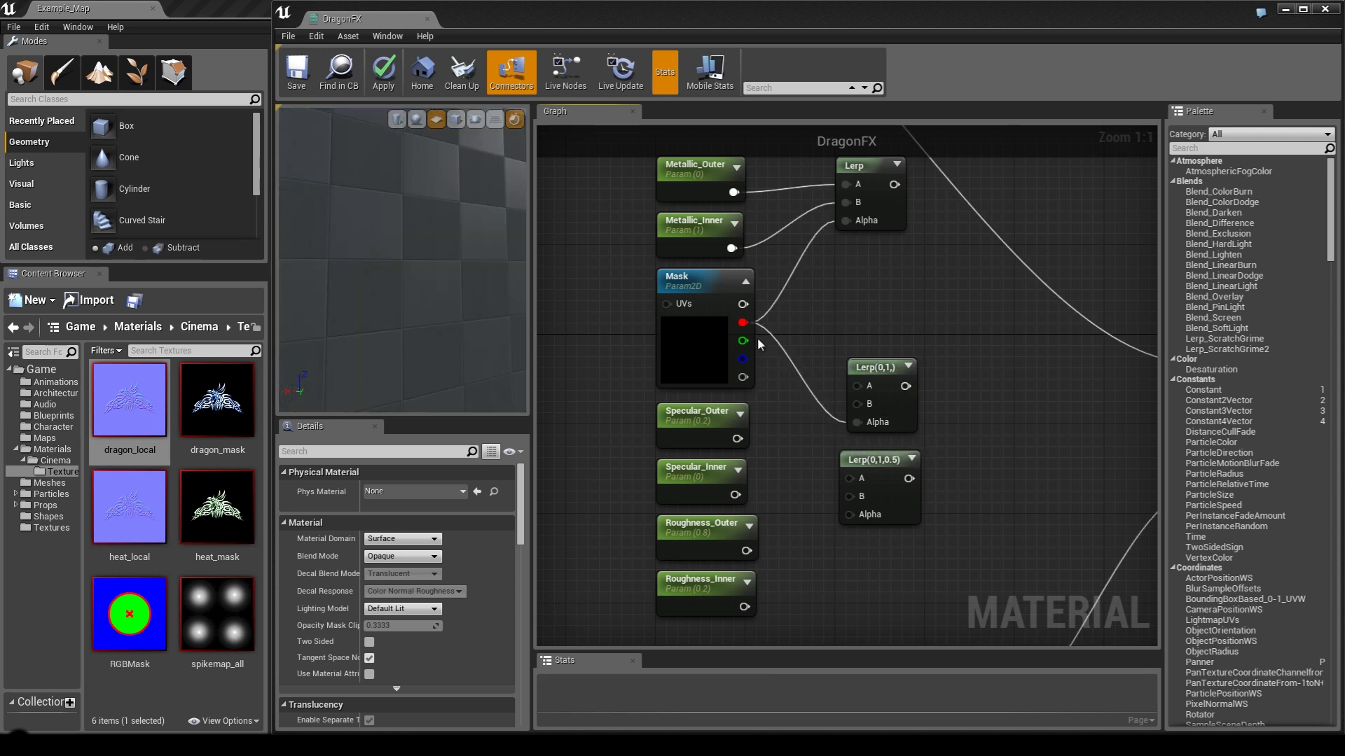
left_click_drag(744, 322, 849, 515)
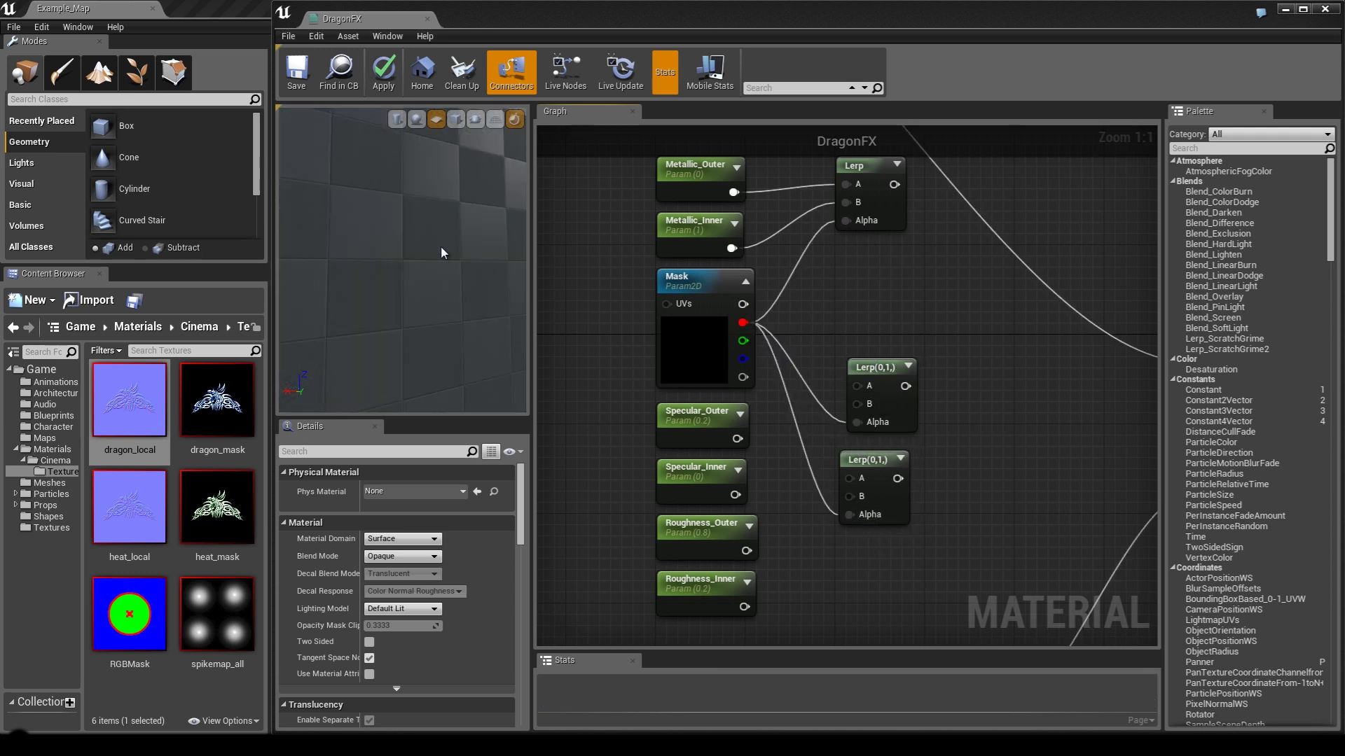
left_click_drag(404, 259, 456, 267)
scroll(457, 270, "up", 5)
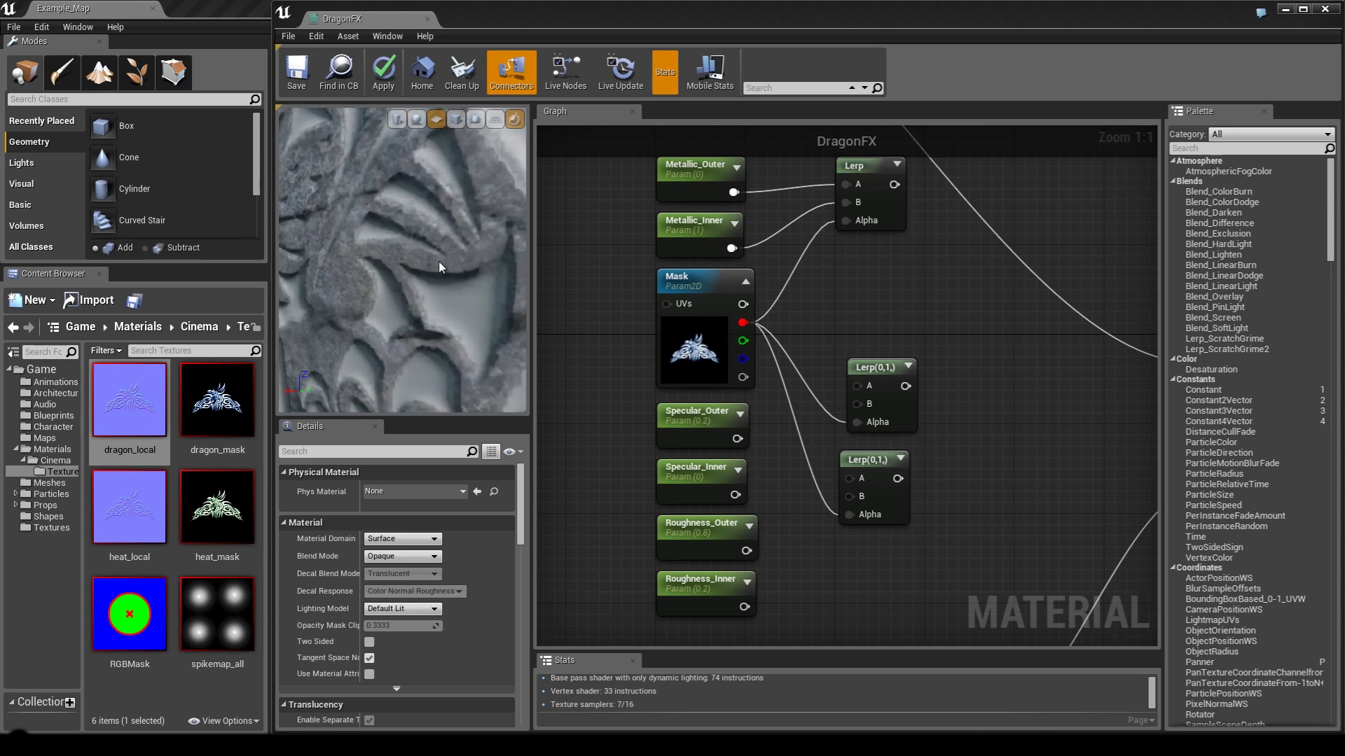
Connect the specular and roughness Outer and Inner parameters to the A and B inputs of their two Lerps, aligning the Lerps beside them.
right_click_drag(890, 297, 882, 263)
left_click_drag(863, 339, 738, 517)
left_click_drag(737, 573, 838, 527)
mouse_move(838, 415)
left_mouse_down()
mouse_move(729, 434)
mouse_move(730, 404)
mouse_move(838, 397)
left_mouse_up()
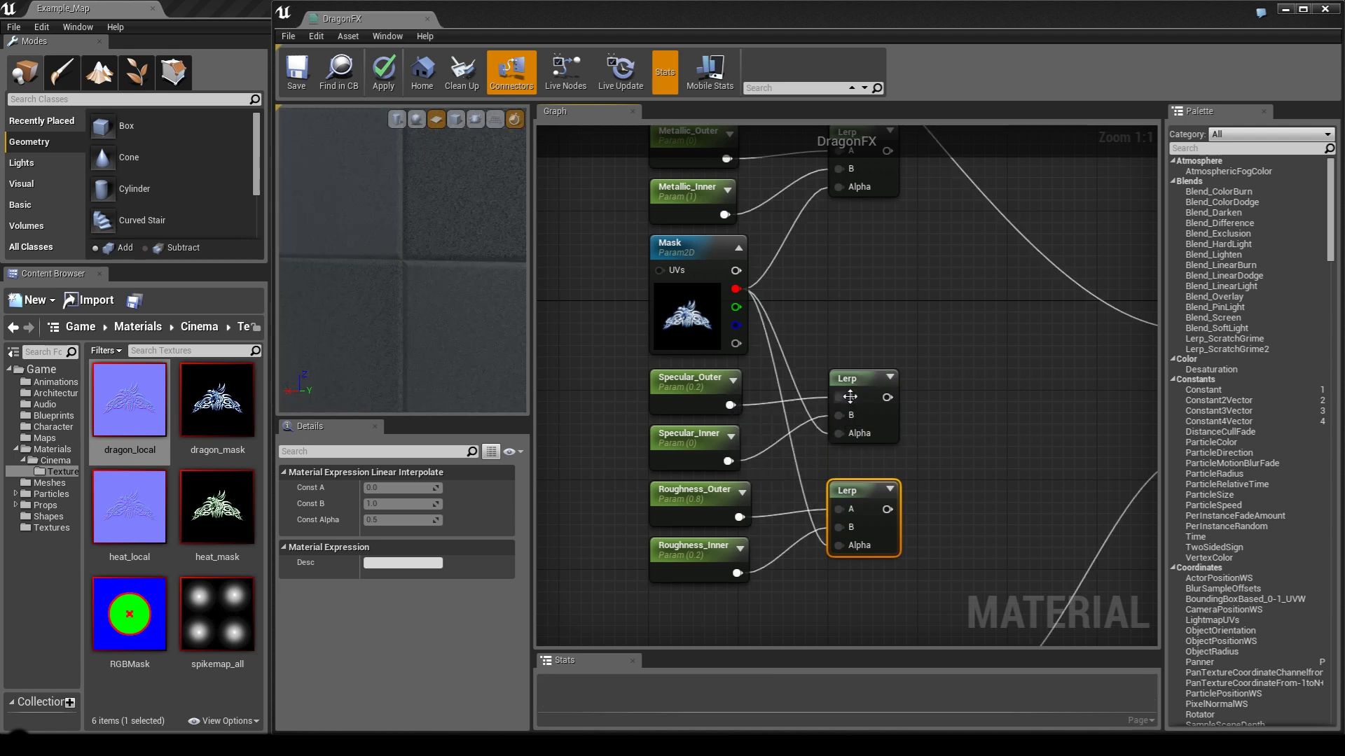
Connect the three Lerps to the material's Metallic, Specular and Roughness inputs, with the Mask's blue channel feeding their Alpha inputs.
right_click_drag(958, 381, 843, 385)
scroll(843, 386, "down", 1)
left_click_drag(1051, 358, 779, 185)
left_click_drag(776, 400, 785, 502)
left_click_drag(439, 287, 450, 247)
scroll(430, 227, "down", 8)
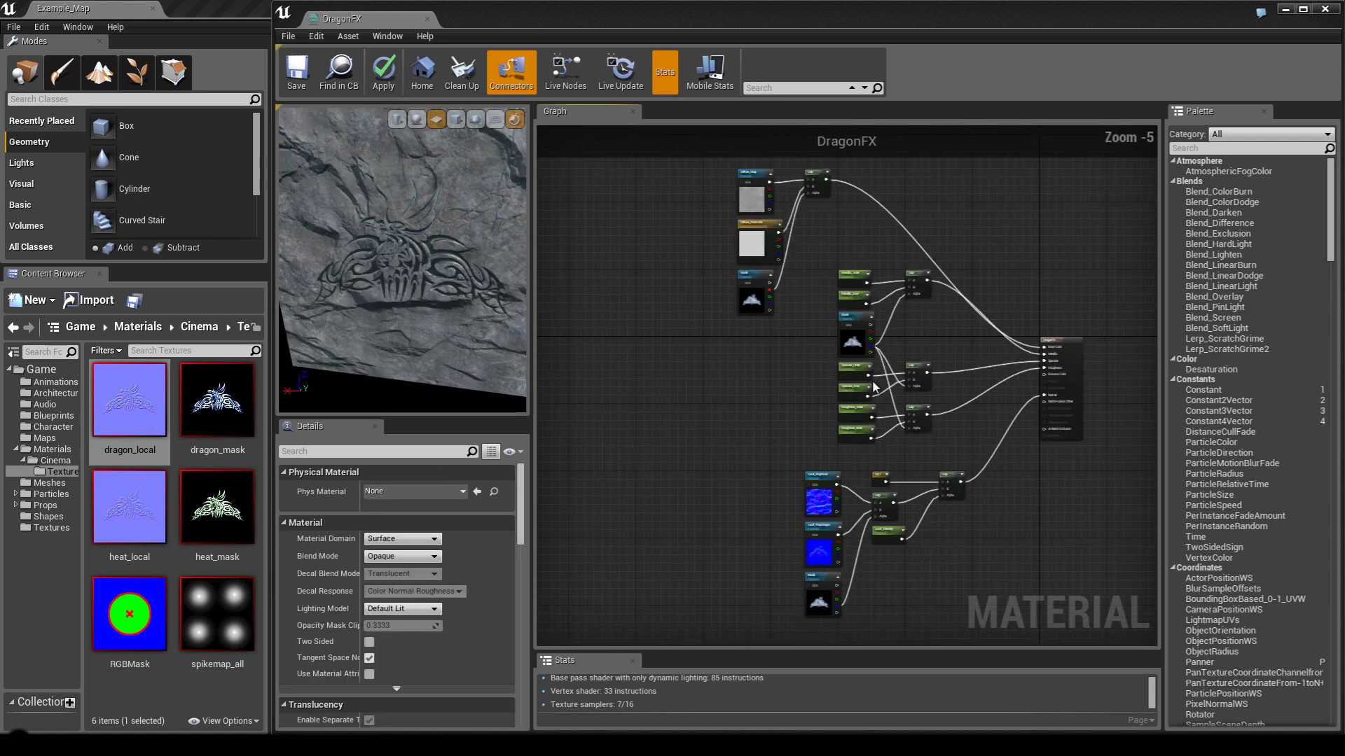
Add a BumpOffset node in the empty graph area beside the texture samples.
right_click_drag(740, 371, 800, 420)
scroll(784, 393, "up", 2)
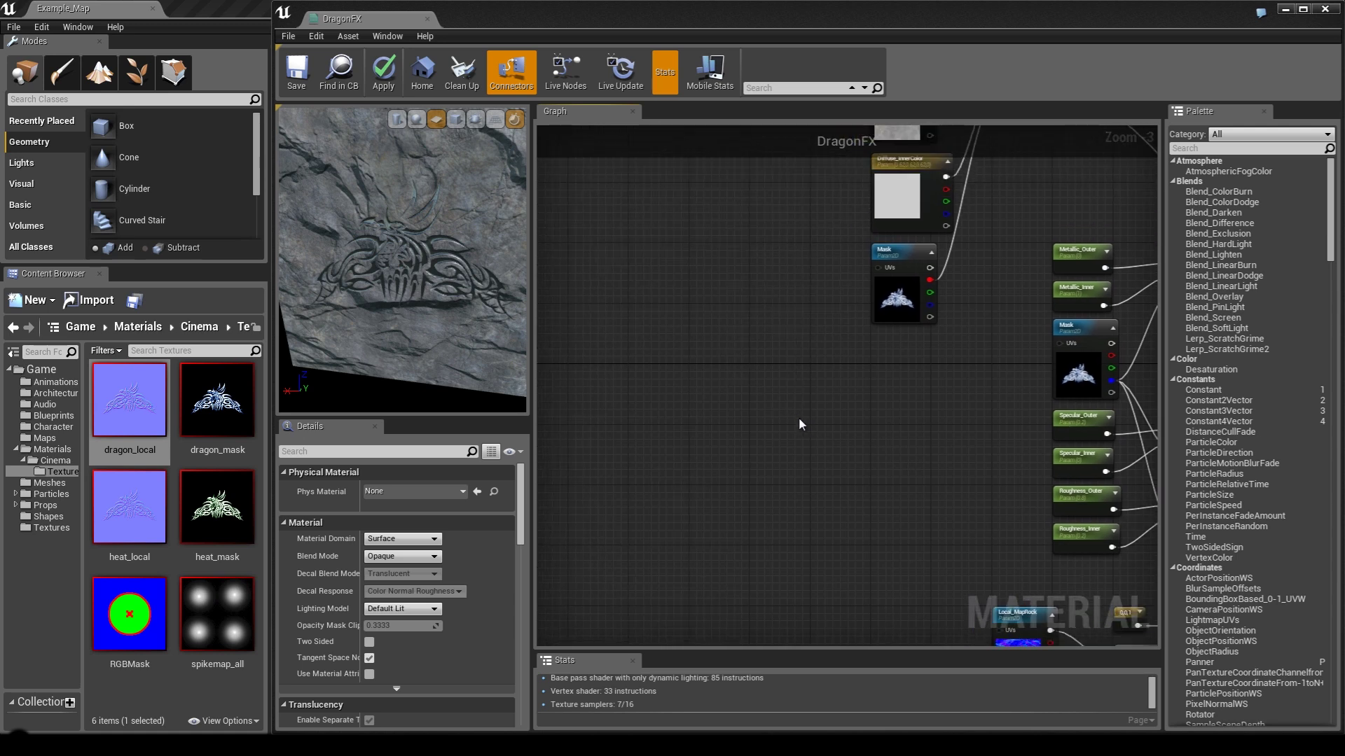
right_click_drag(715, 441, 951, 343)
scroll(616, 378, "up", 1)
right_click(649, 355)
type("bum")
key("Return")
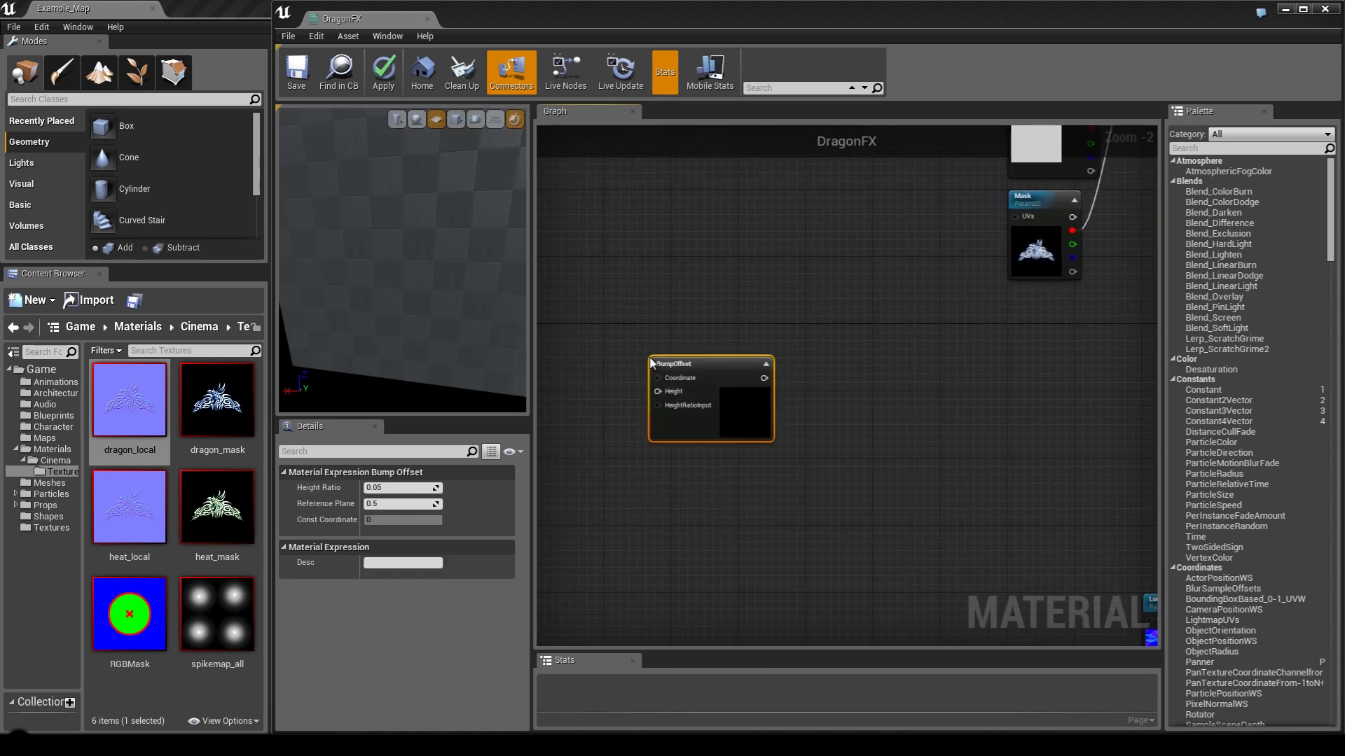
left_click_drag(711, 360, 727, 330)
left_click(904, 235)
Duplicate the Mask texture parameter and place the copy in front of the BumpOffset node.
left_click(1050, 201)
key("ctrl+c")
key("ctrl+v")
right_click_drag(1036, 323, 1002, 356)
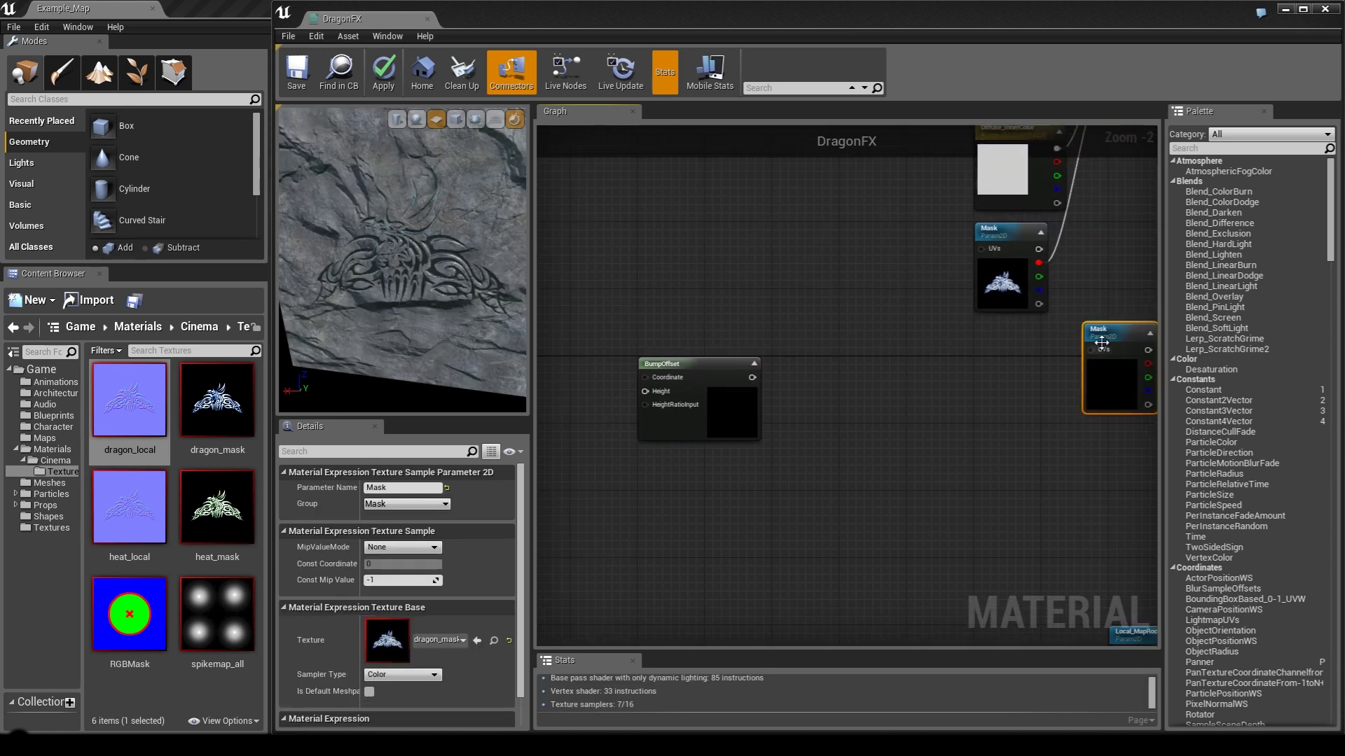
left_click_drag(1104, 331, 600, 273)
right_click_drag(790, 290, 1000, 302)
left_click_drag(811, 285, 685, 269)
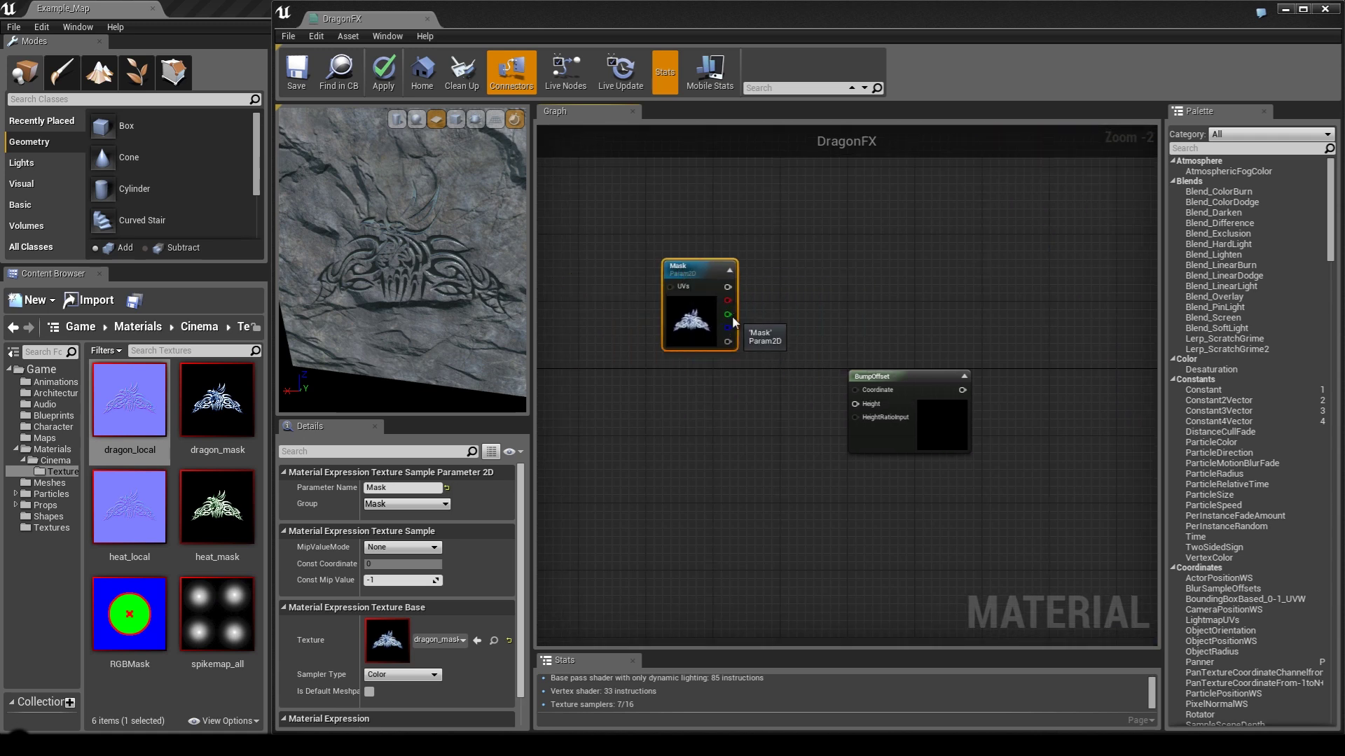
Connect the copied Mask's blue channel to the BumpOffset's Height input and line the two nodes up.
left_click_drag(728, 328, 854, 404)
left_click_drag(686, 271, 686, 355)
scroll(779, 476, "up", 2)
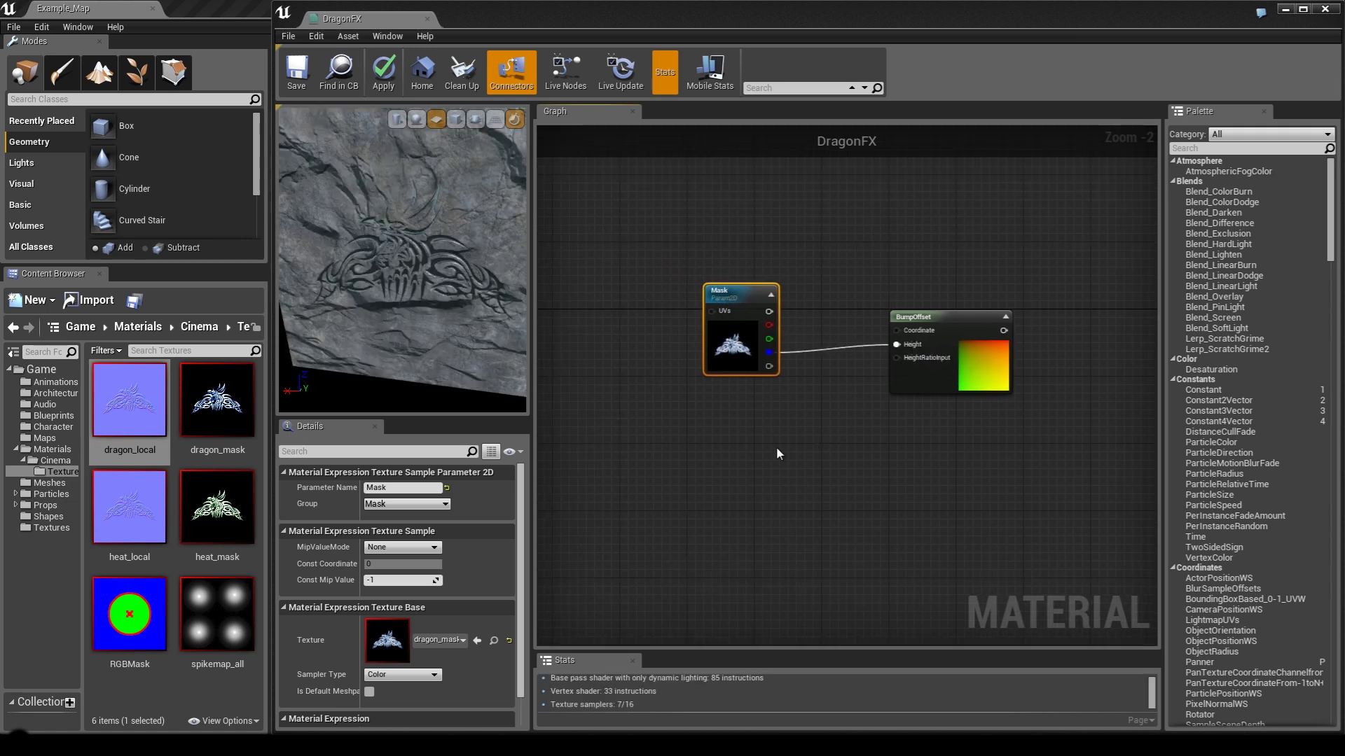
Add a scalar parameter named ParallaxIntensity below the Mask and assign it to the Local group.
right_click(745, 379)
left_click(762, 363)
key("s")
left_click(742, 363)
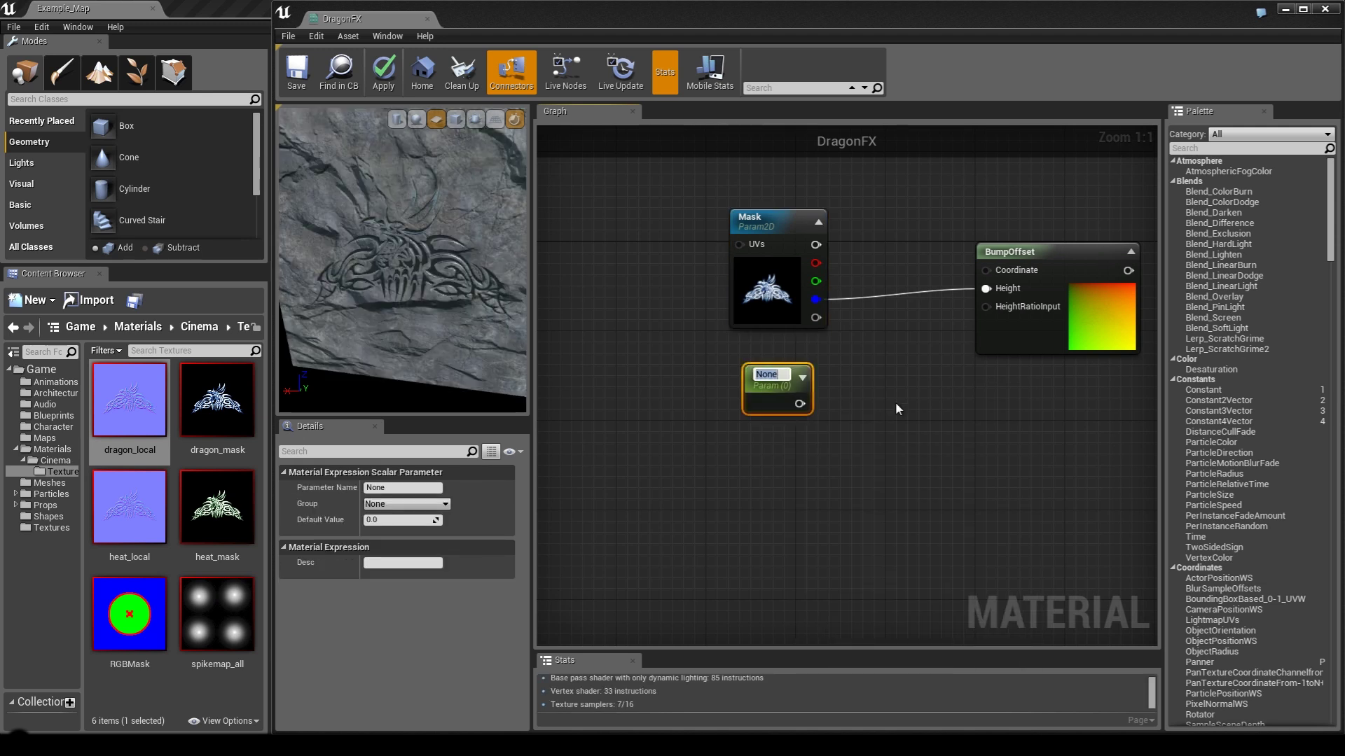
type("ParallaxInt")
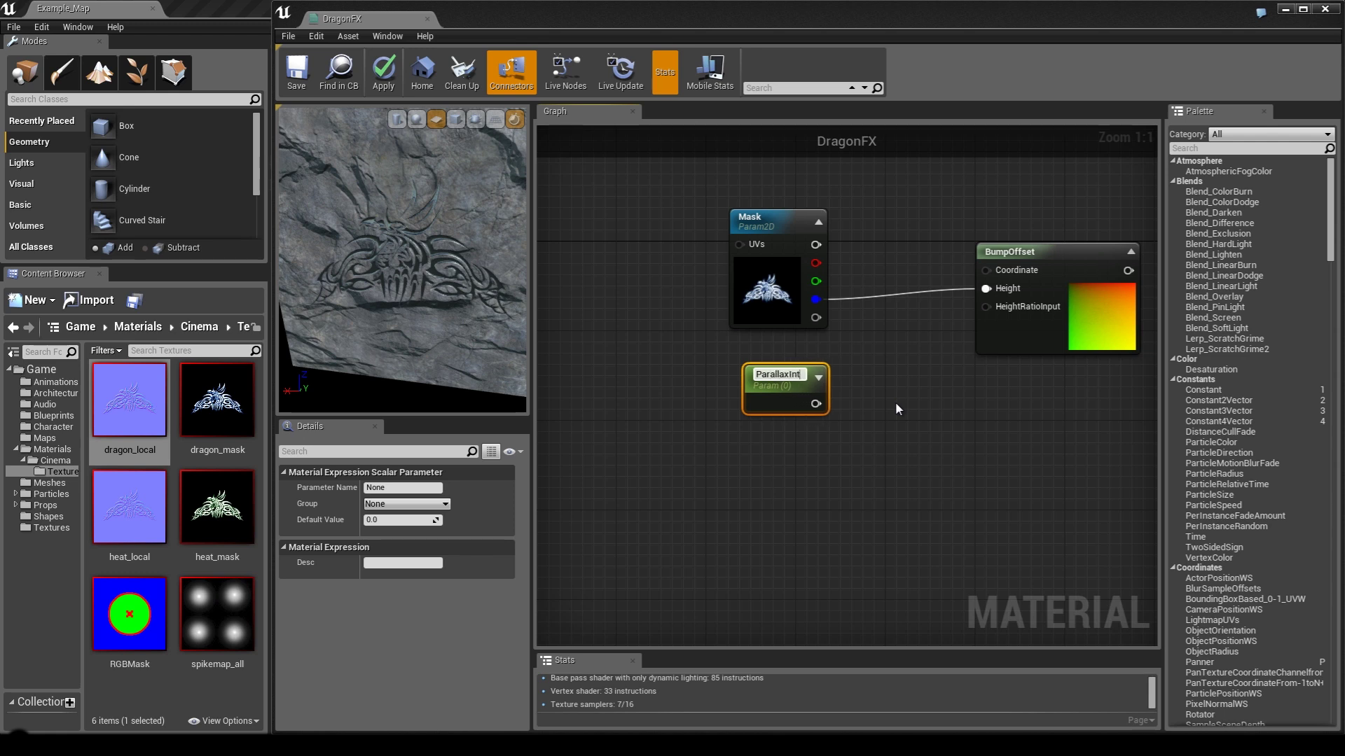
type("ensity")
key("Return")
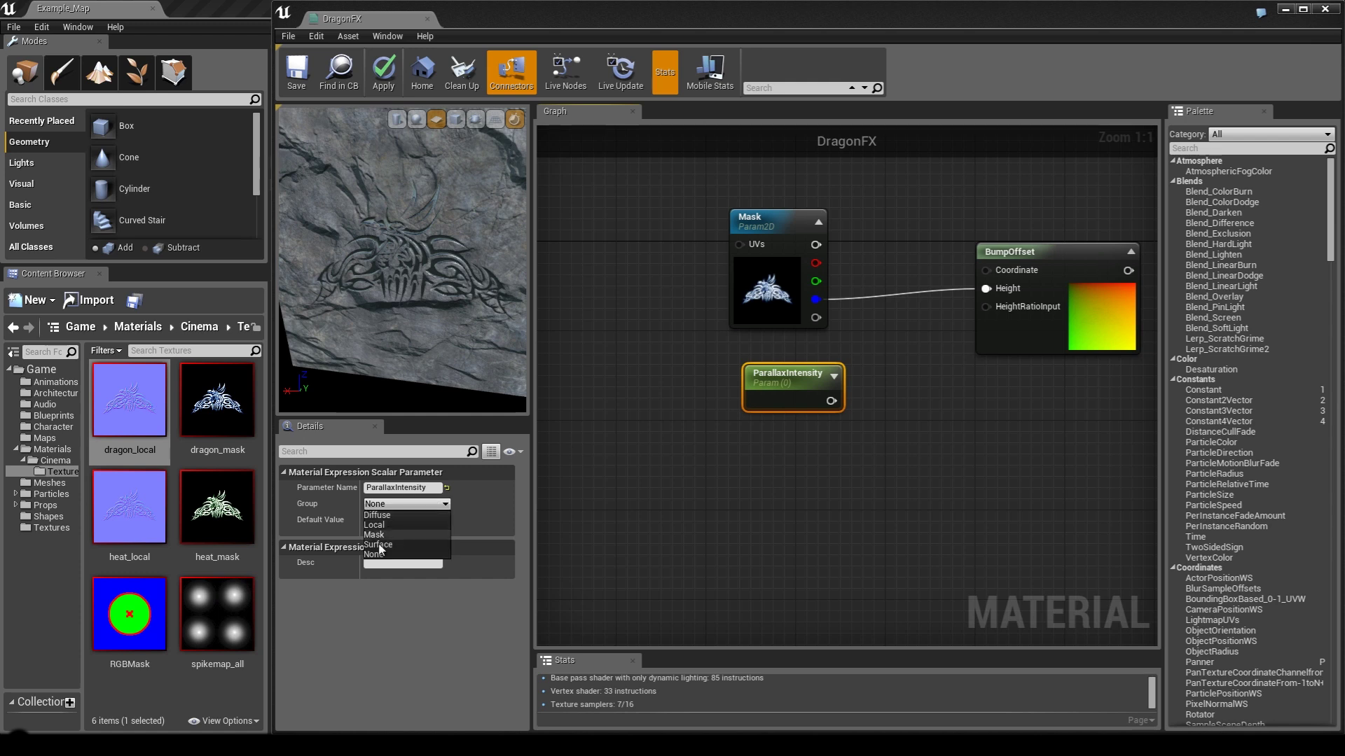
left_click(375, 525)
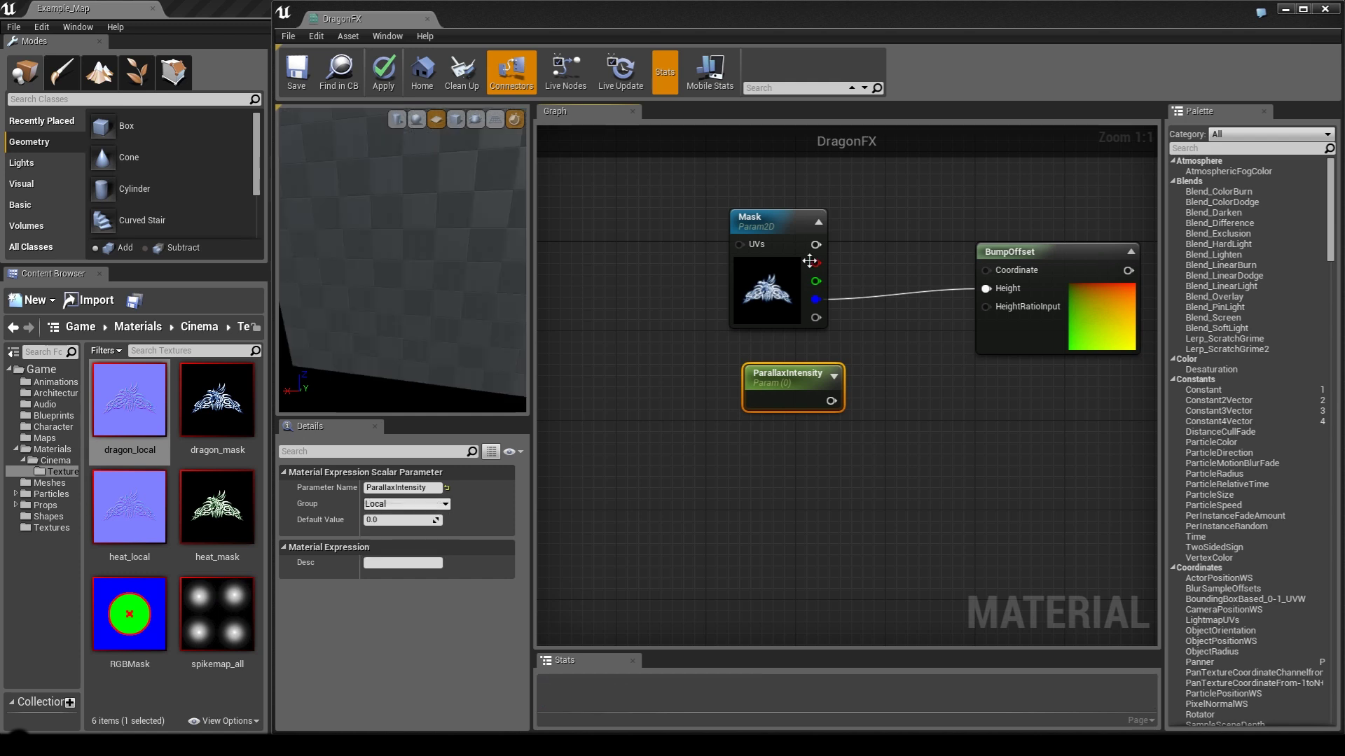
Align the ParallaxIntensity parameter directly under the copied Mask node.
left_click(777, 246)
left_click(875, 405)
left_click(770, 385)
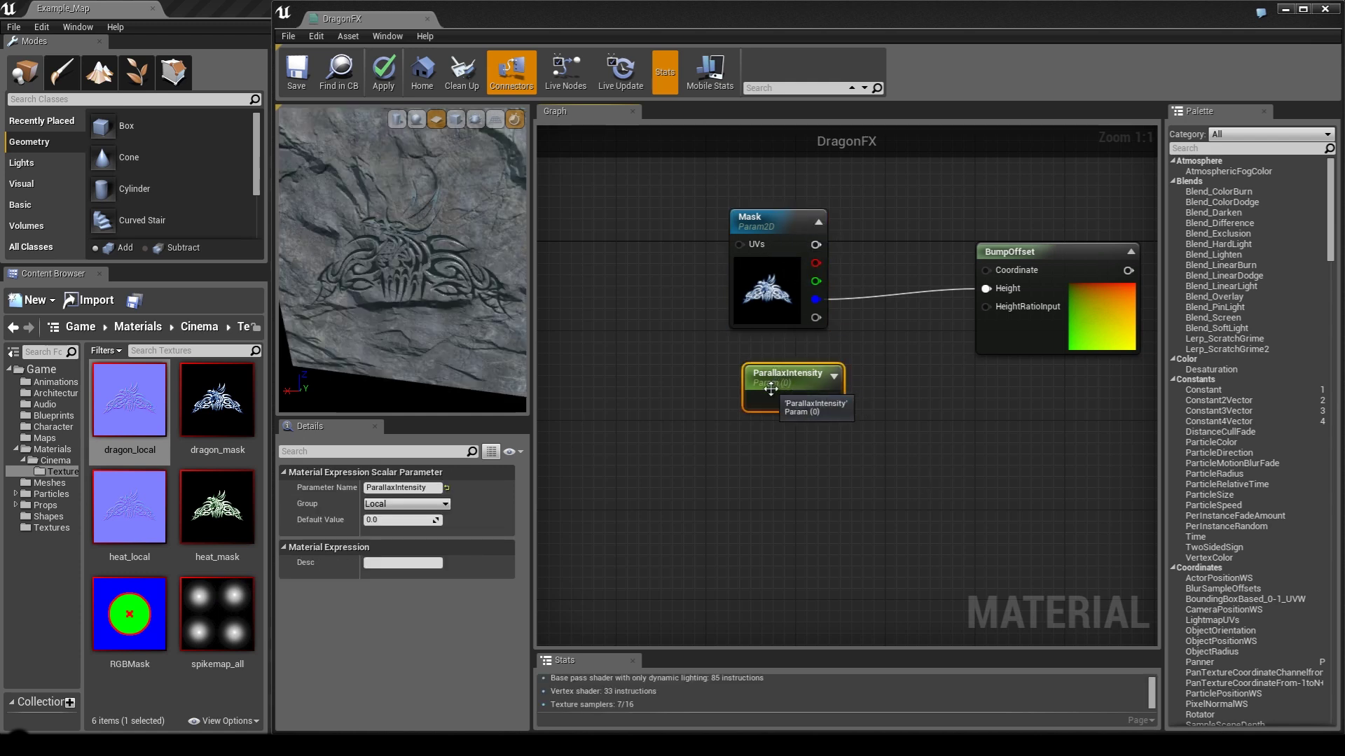
left_click_drag(790, 385, 775, 367)
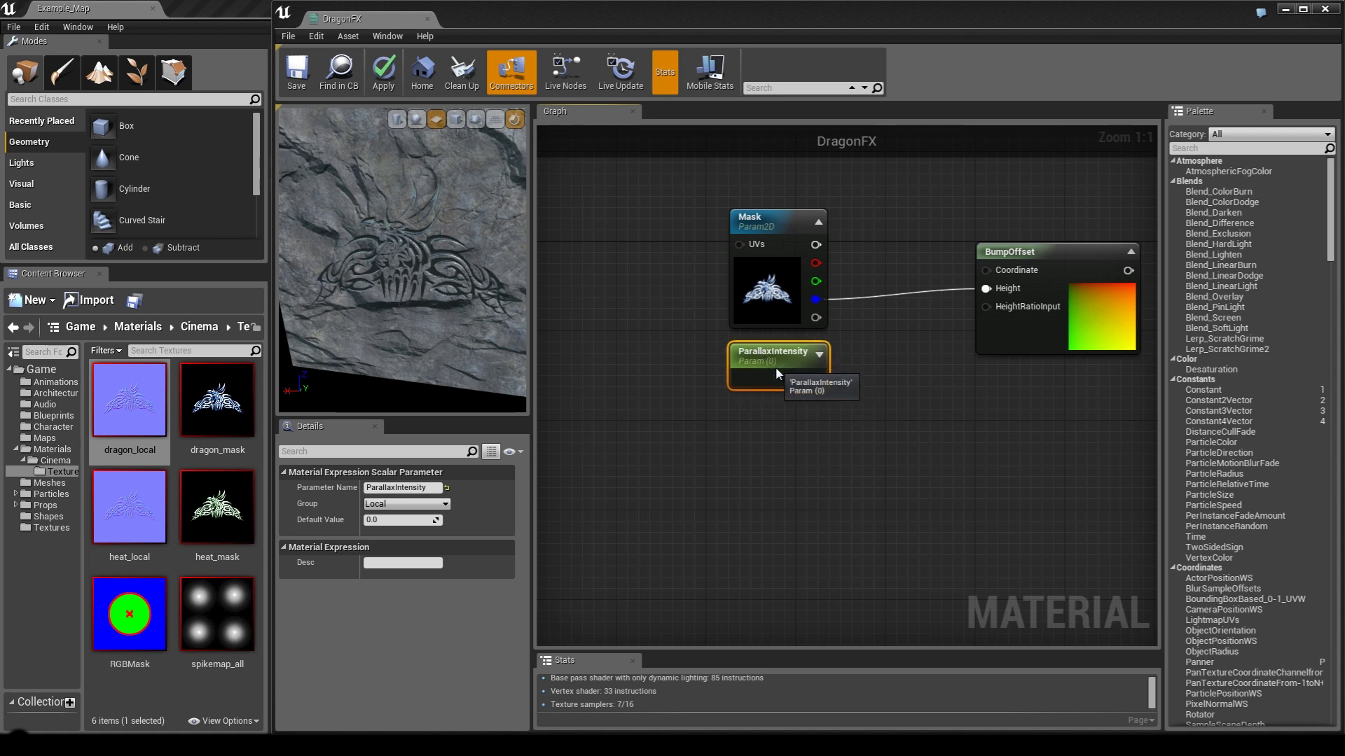
left_click(777, 488)
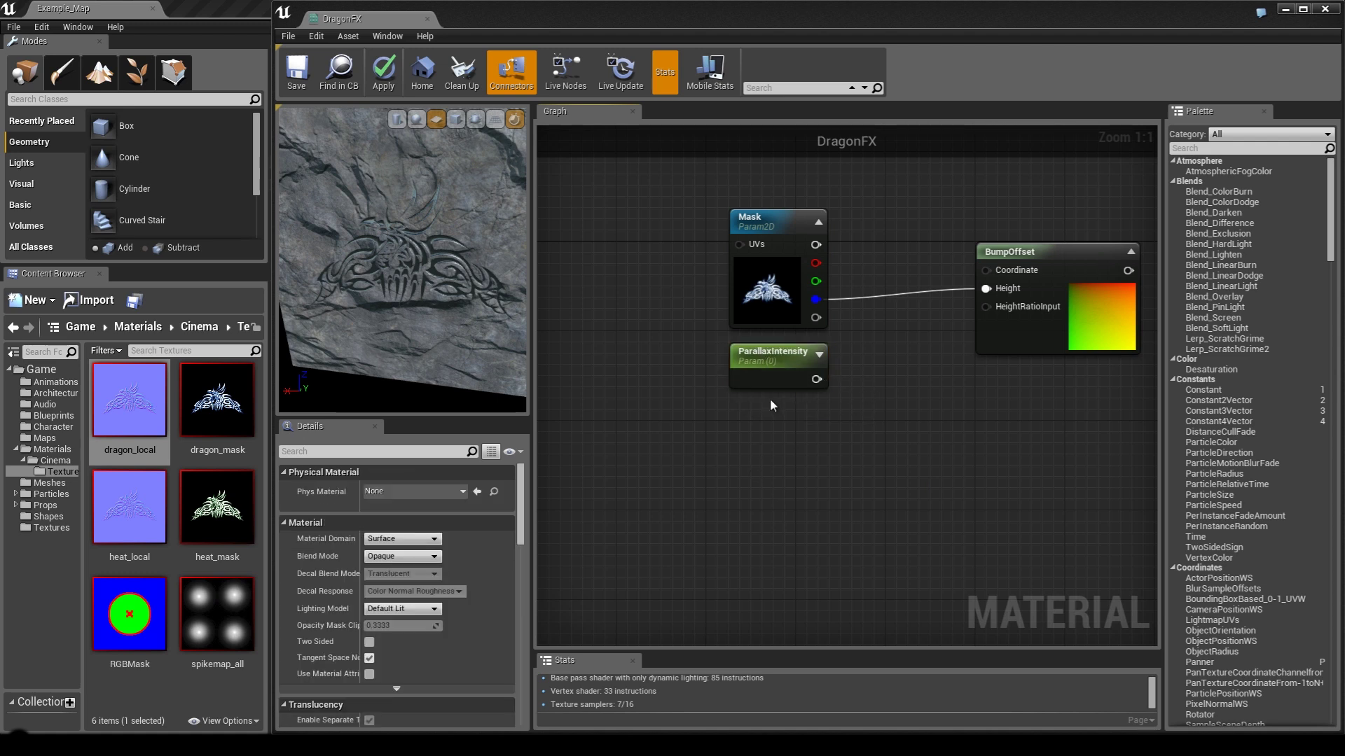
Add a Constant node with value 100 and stack it under ParallaxIntensity.
left_click(743, 413)
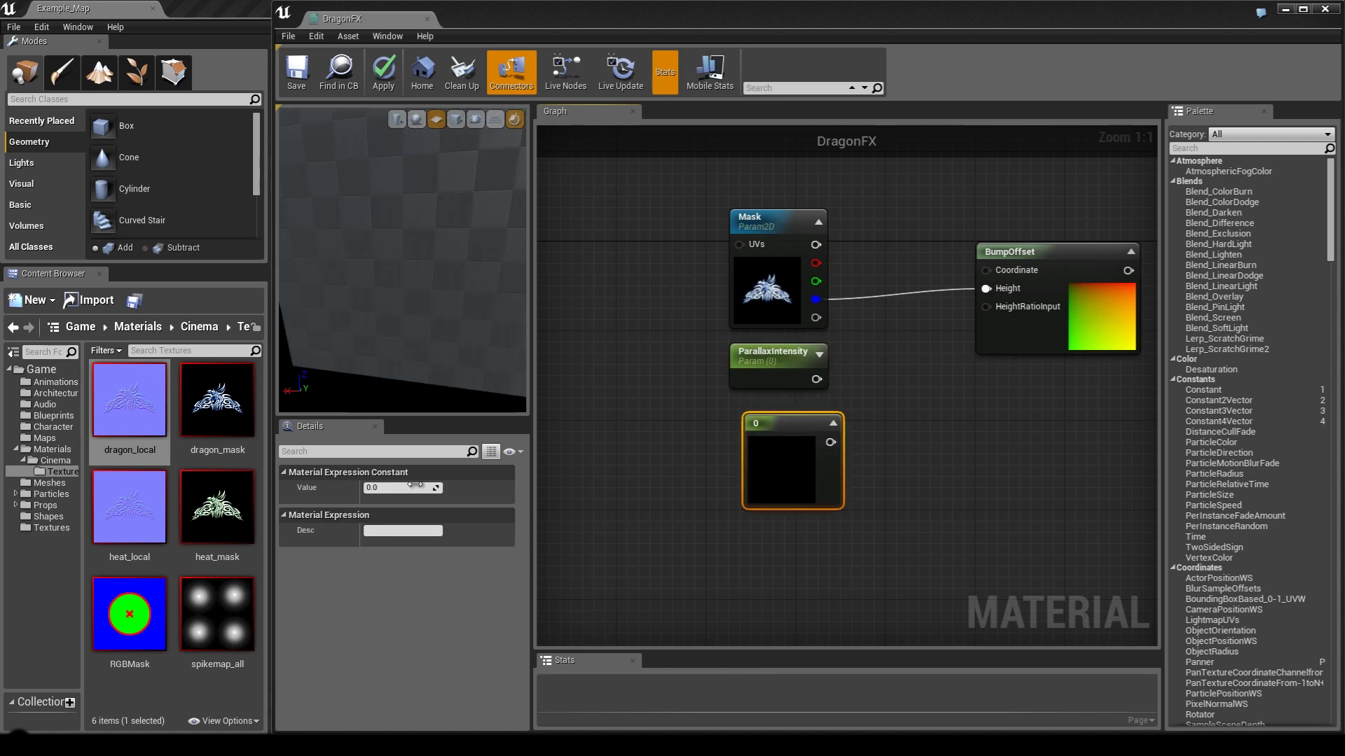
type("100")
key("Return")
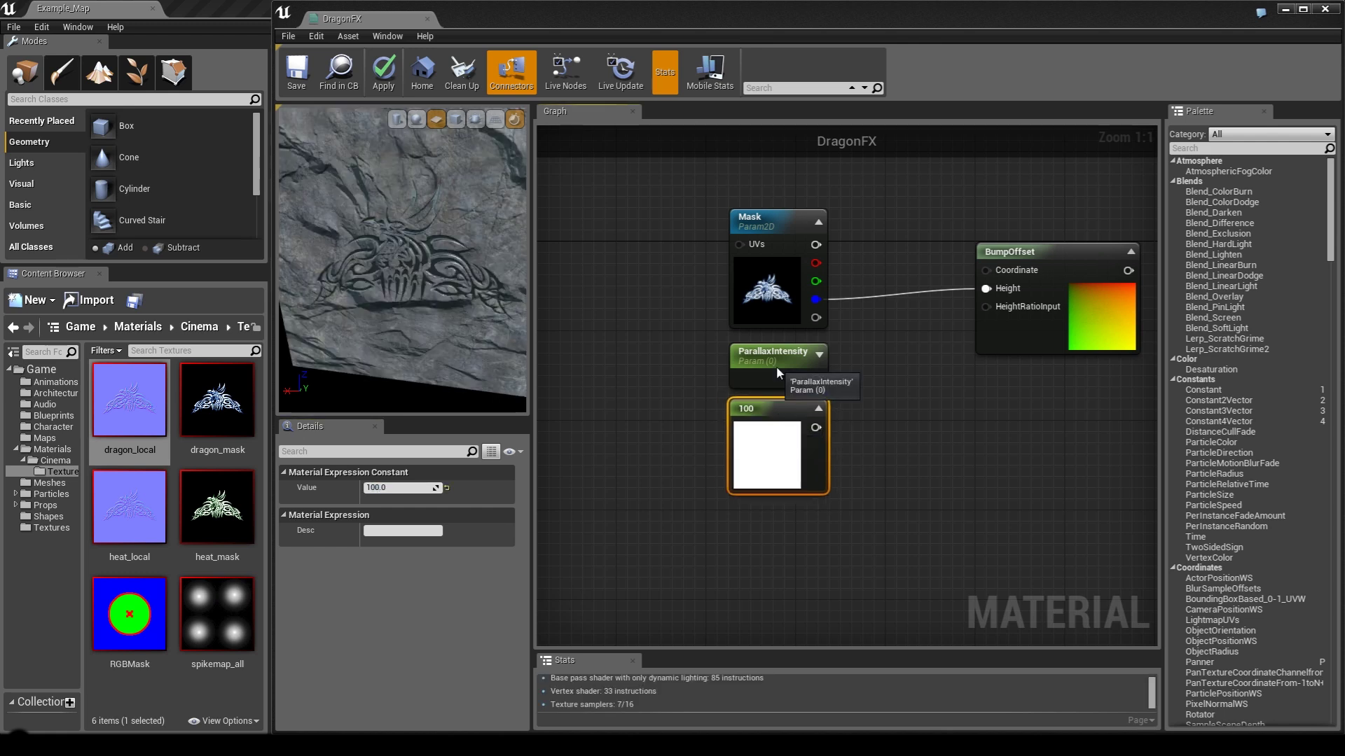
left_click_drag(770, 368, 771, 356)
left_click_drag(770, 420, 770, 409)
Add a Divide node with ParallaxIntensity as A and the 100 constant as B, and connect its result to the BumpOffset's HeightRatioInput.
left_click(866, 405)
left_click(866, 405)
left_click_drag(868, 406, 898, 361)
left_click_drag(816, 416, 898, 379)
right_click_drag(948, 439, 683, 529)
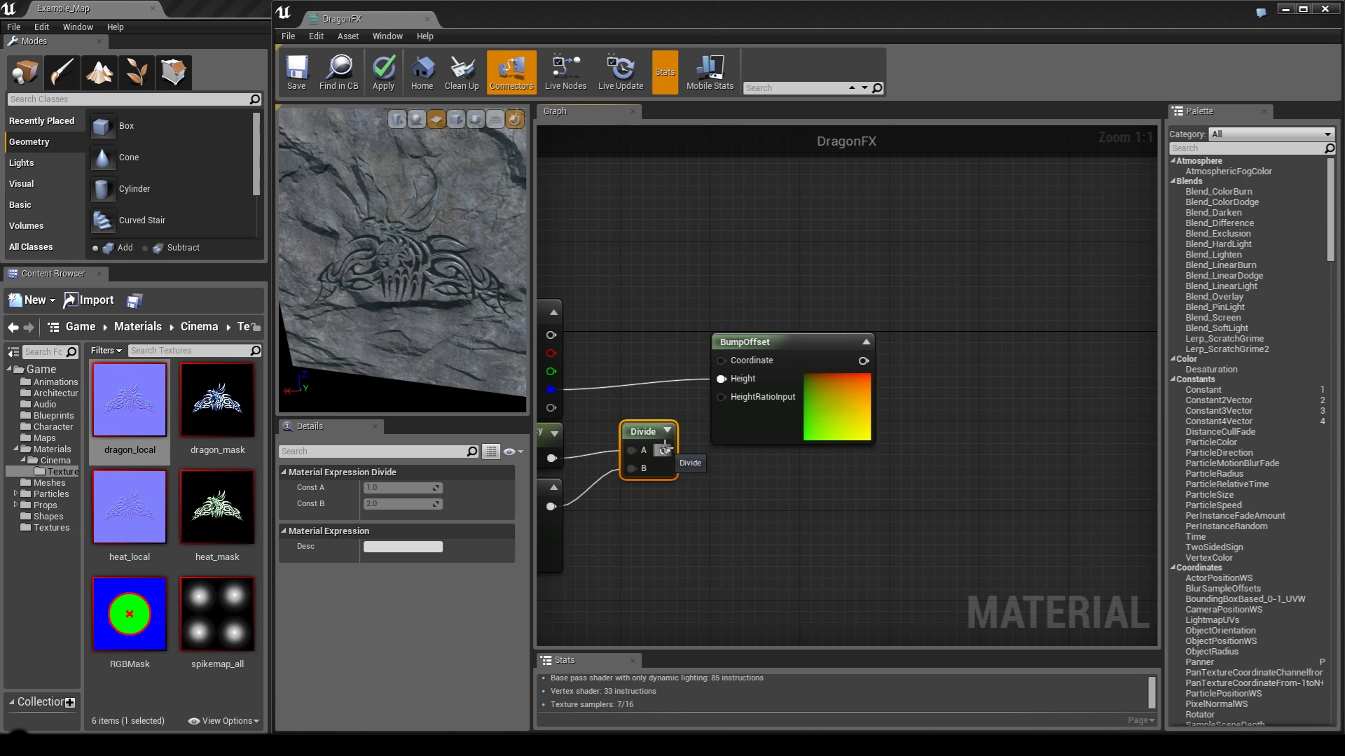
left_click_drag(664, 451, 721, 397)
right_click_drag(767, 512, 876, 509)
left_click_drag(442, 257, 413, 235)
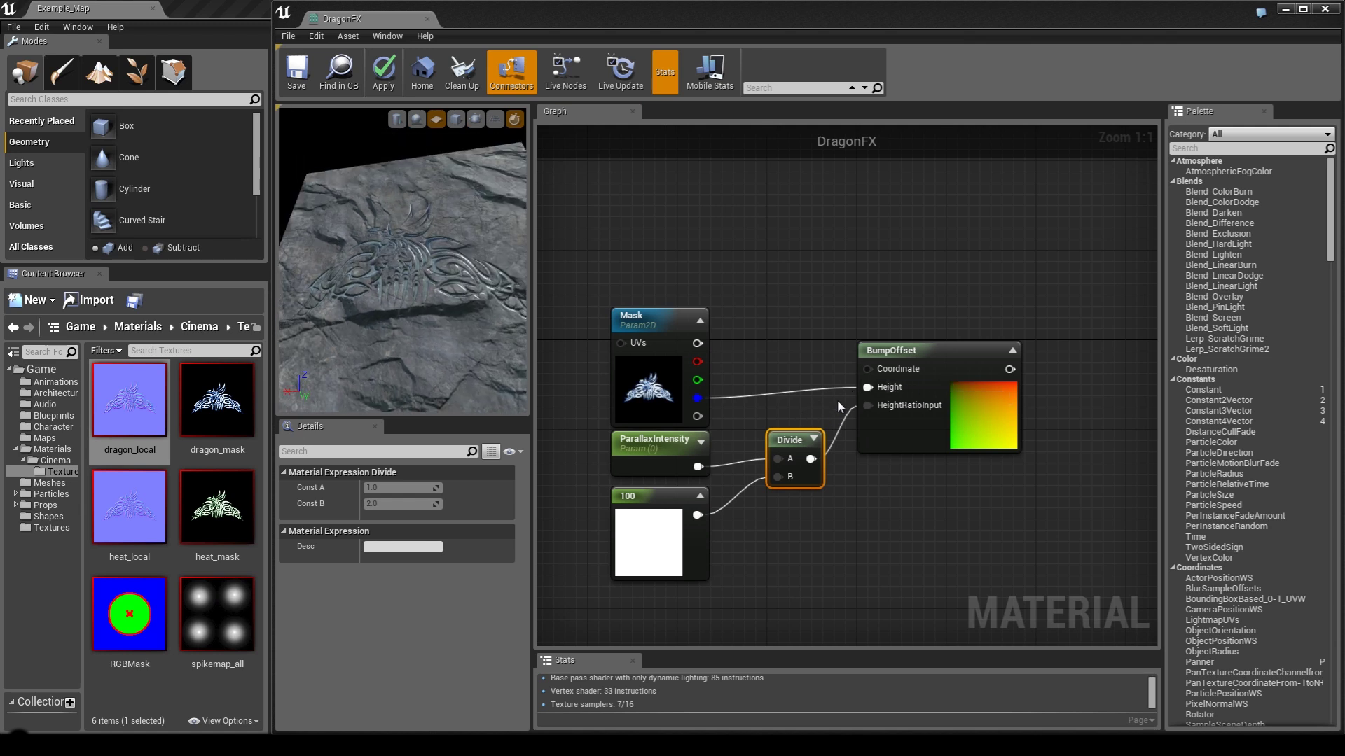
Space the Mask, ParallaxIntensity and 100 constant nodes further from the BumpOffset and realign the Divide node between them.
right_click_drag(992, 518, 785, 491)
scroll(692, 324, "up", 1)
right_click_drag(686, 251, 788, 243)
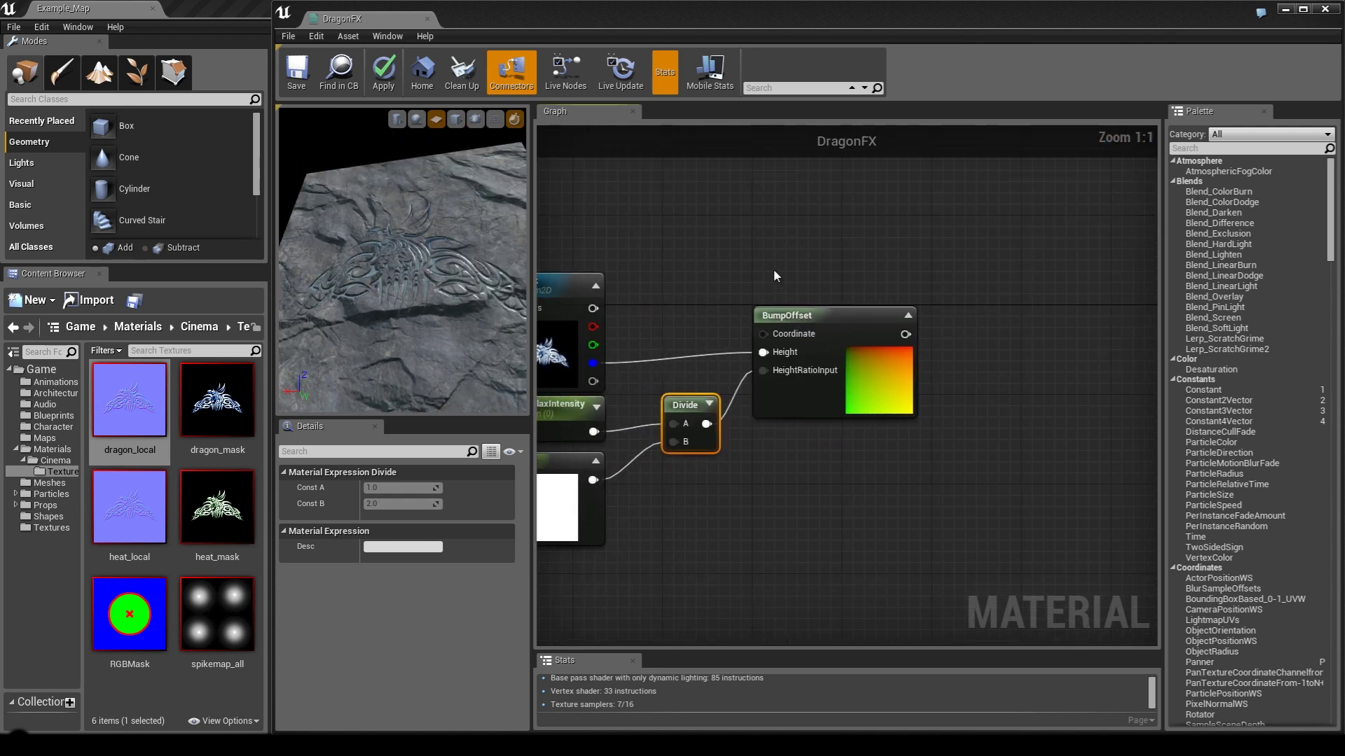
left_click(845, 345)
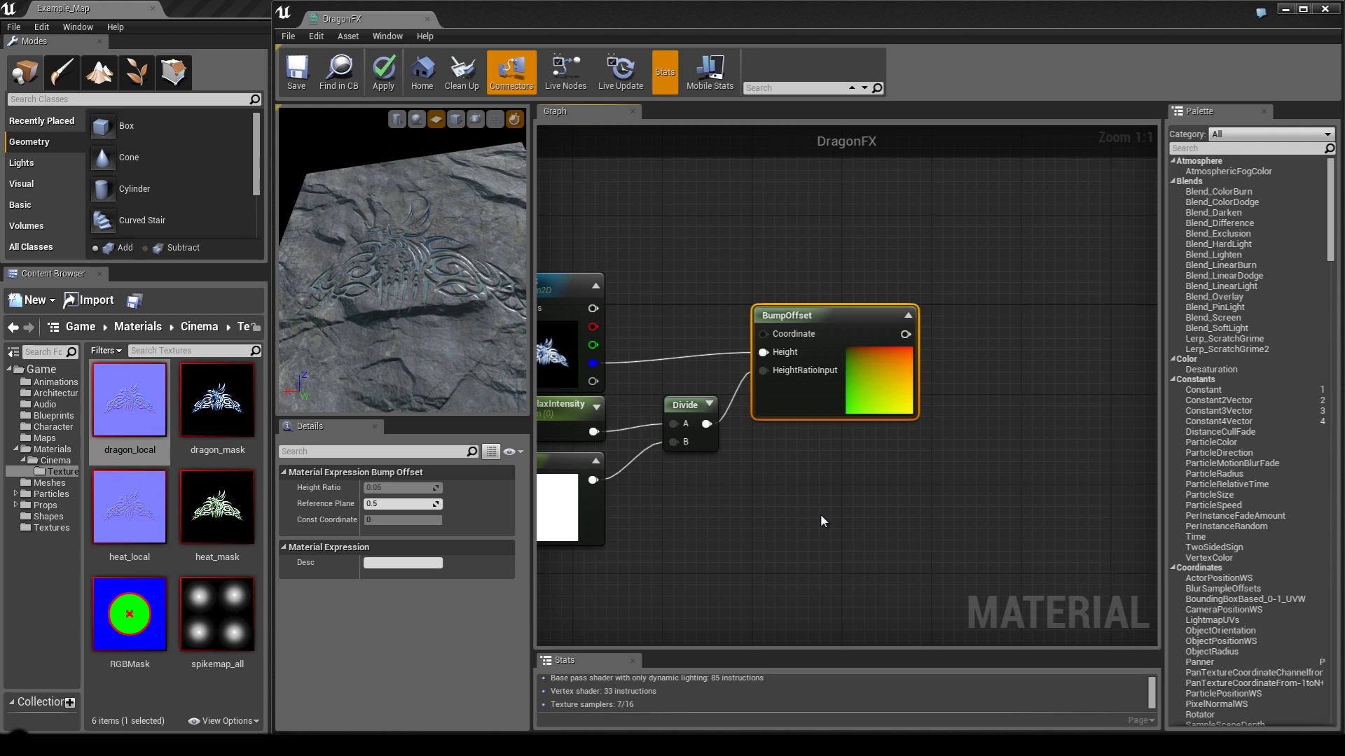
right_click_drag(766, 557, 894, 497)
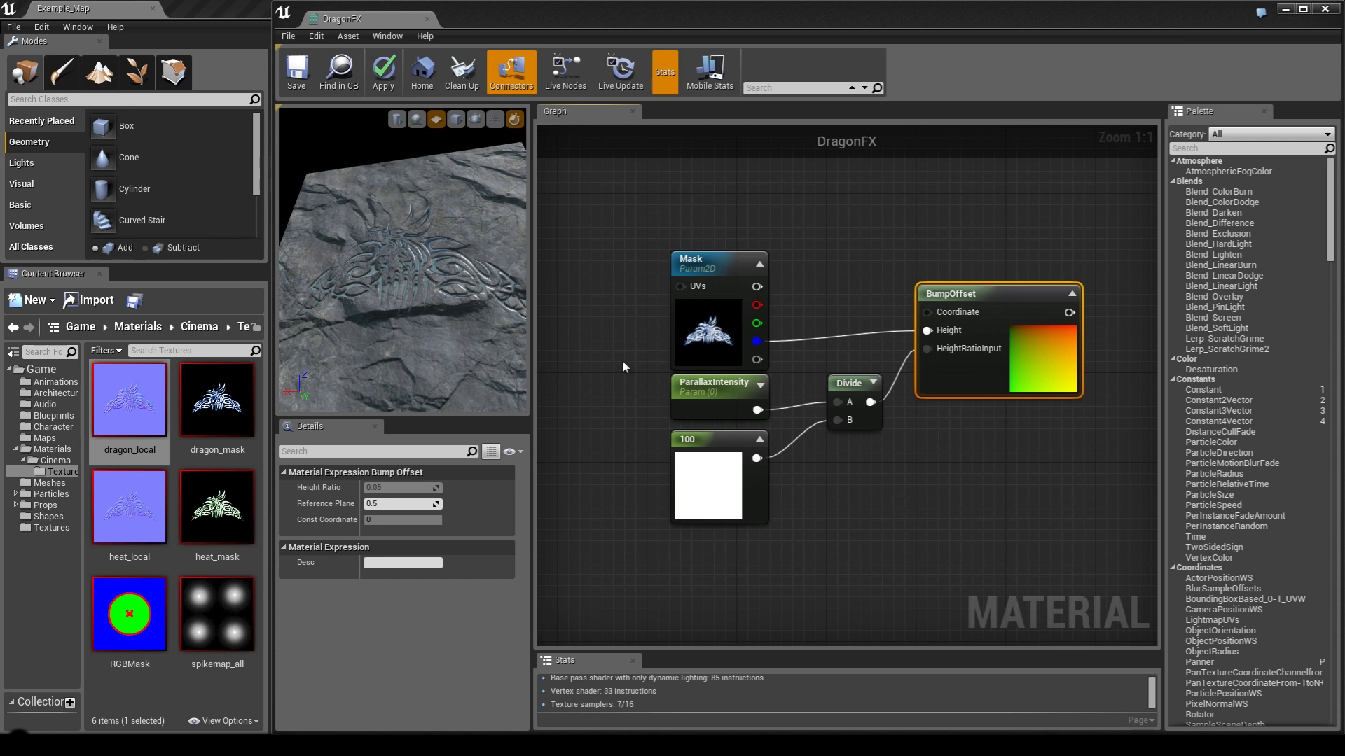
left_click_drag(639, 229, 793, 573)
left_click_drag(700, 267, 678, 301)
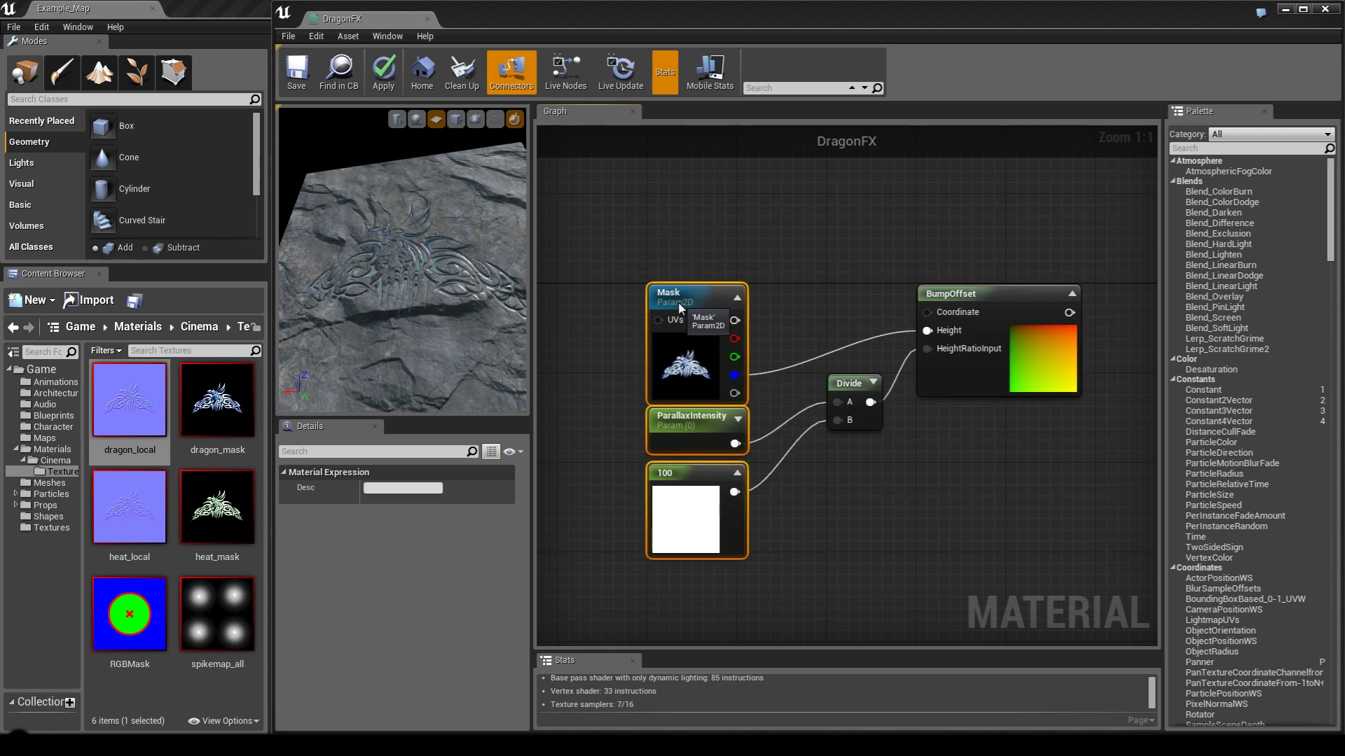
left_click(854, 338)
left_click_drag(844, 392, 830, 428)
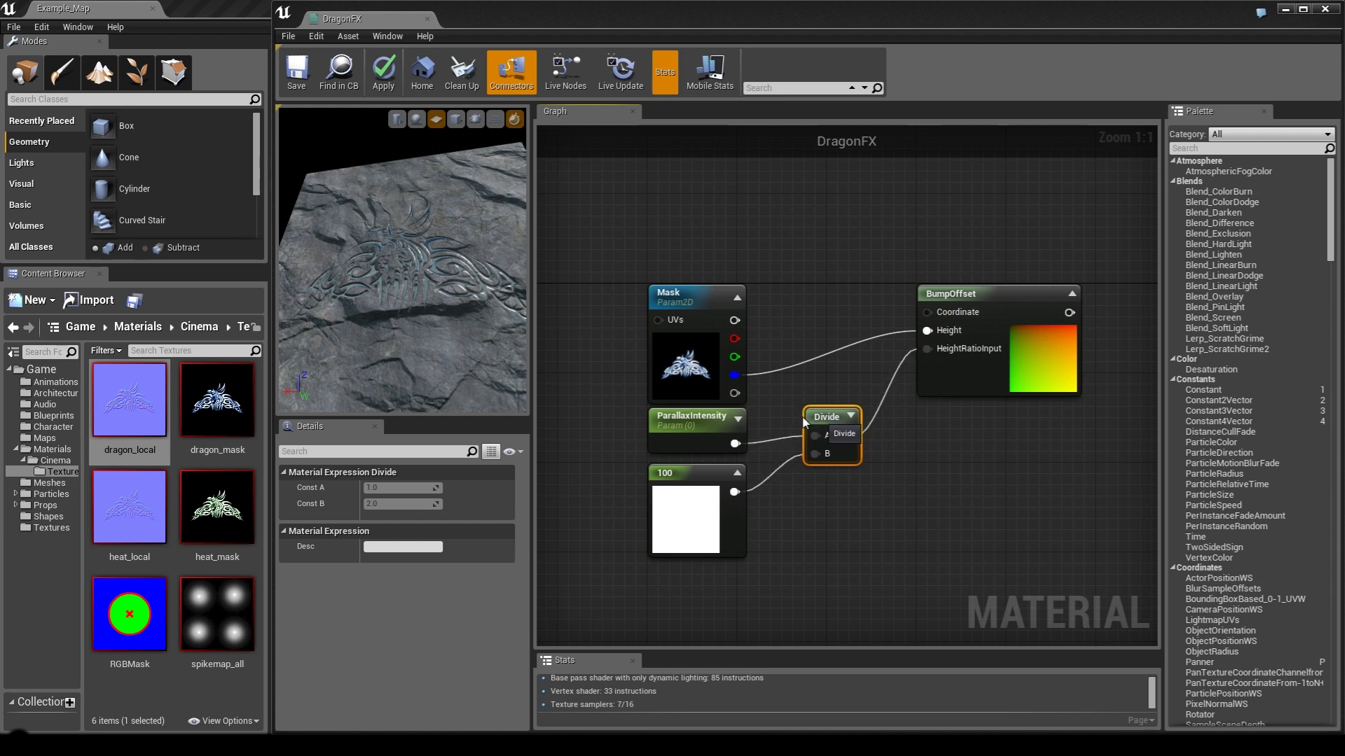
left_click(817, 292)
Set ParallaxIntensity's default value to 0.2 and orbit the preview to inspect the dragon engraving up close.
left_click(690, 427)
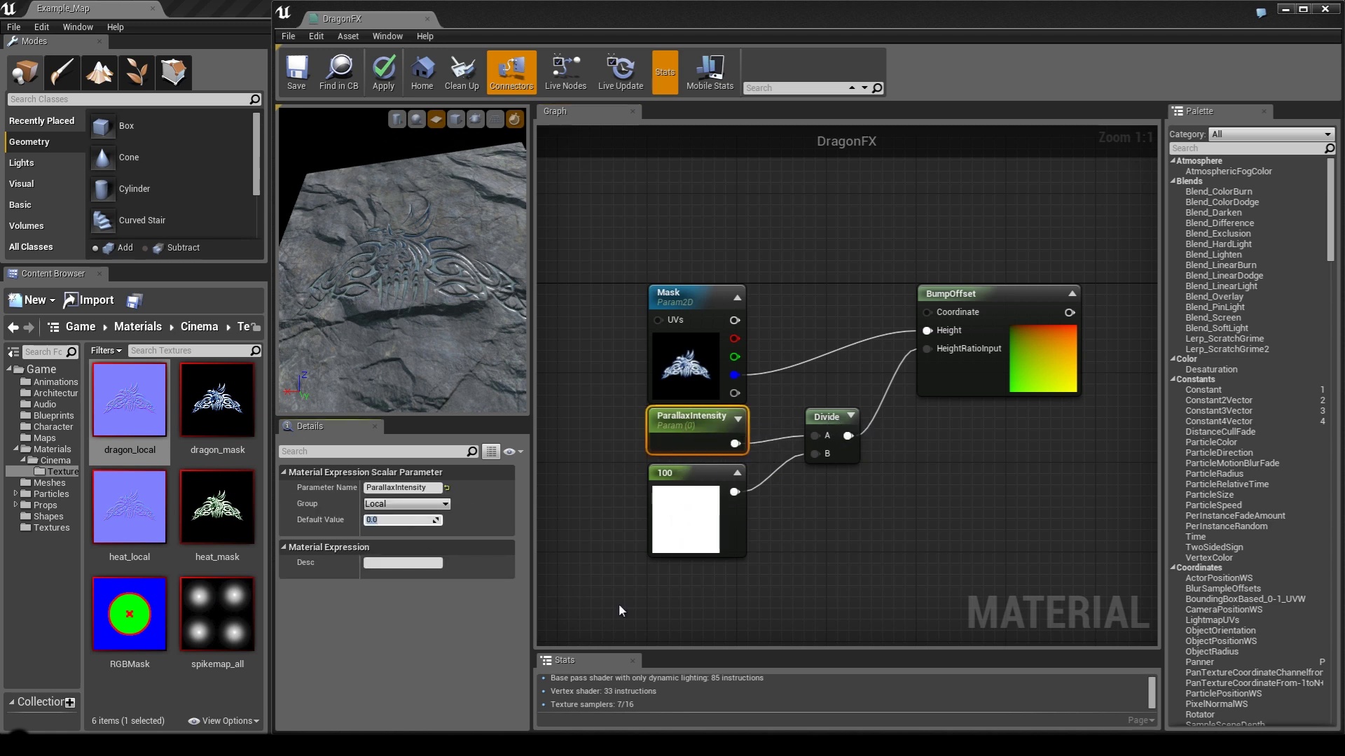
type(".2")
key("Return")
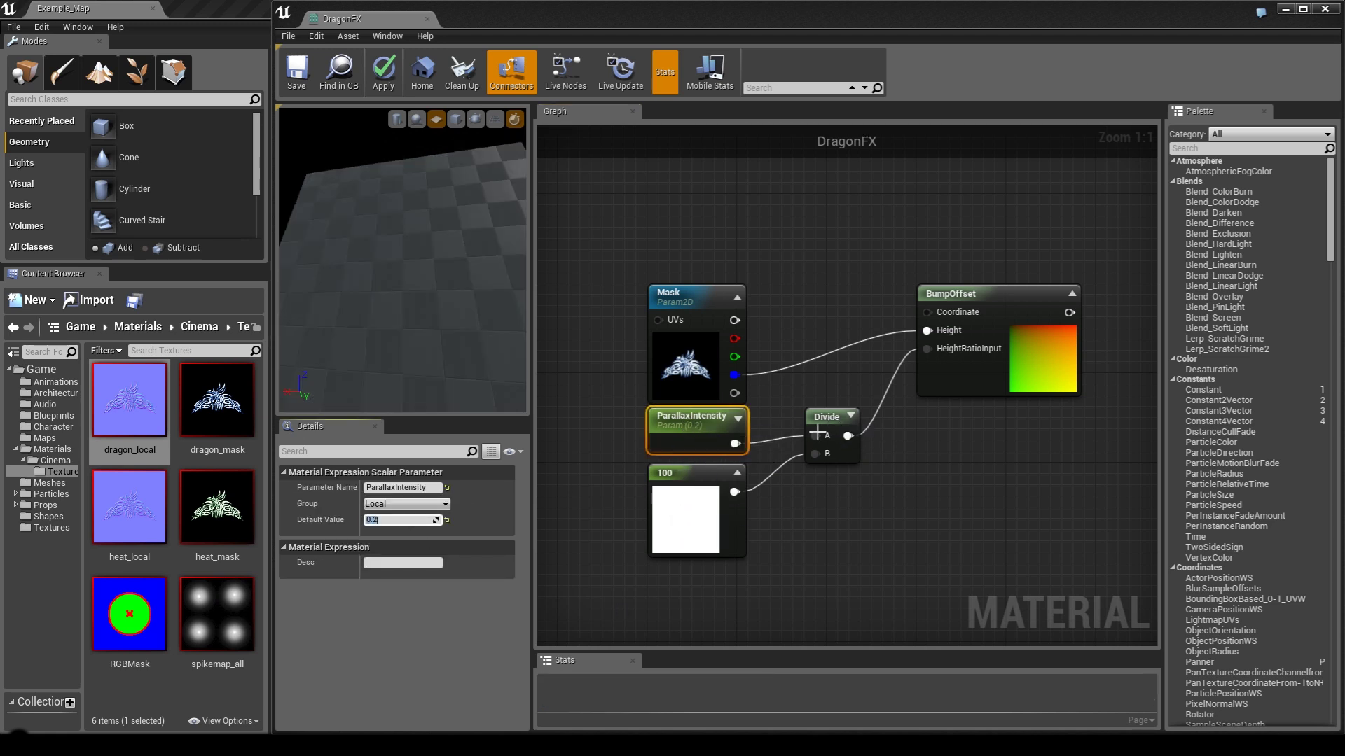
left_click_drag(463, 291, 401, 256)
right_click_drag(401, 256, 381, 309)
left_click_drag(381, 308, 388, 535)
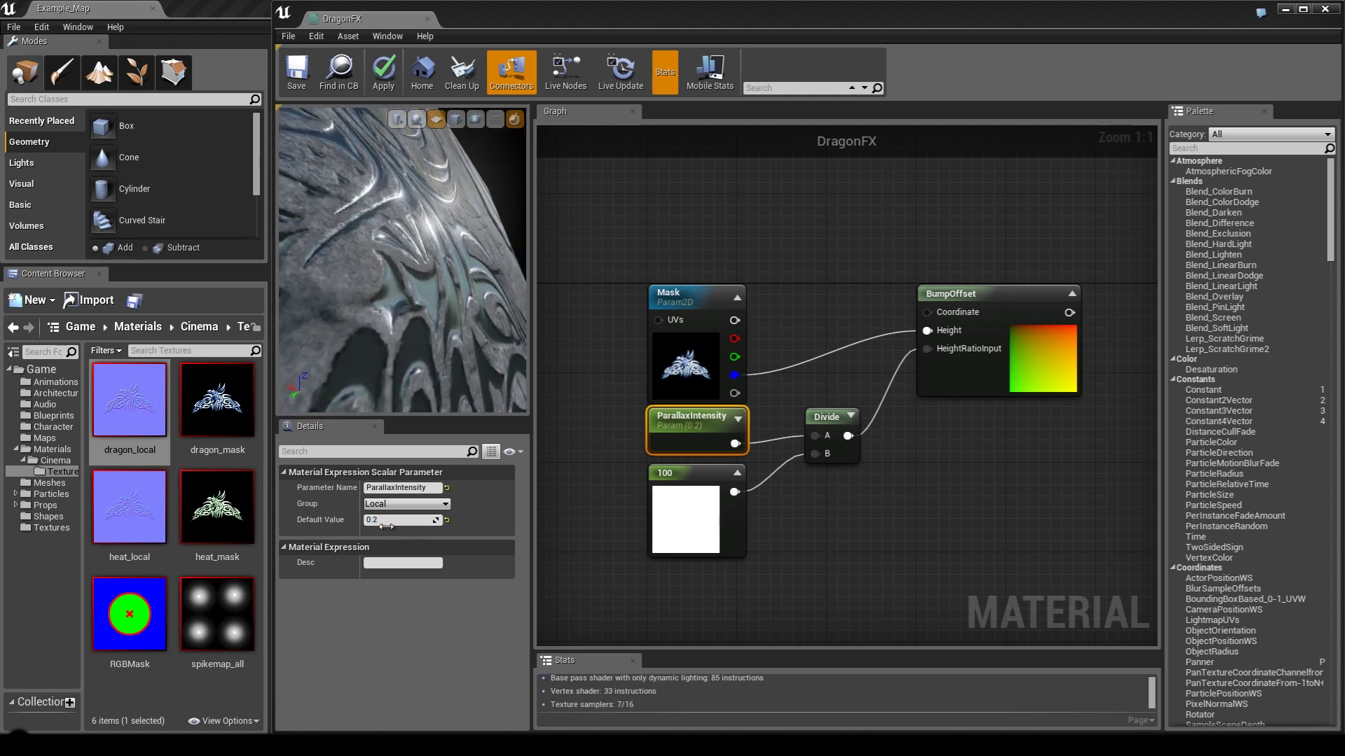
Try default values of 0 and 1 for ParallaxIntensity and set it back to 0.2.
type("0")
key("Return")
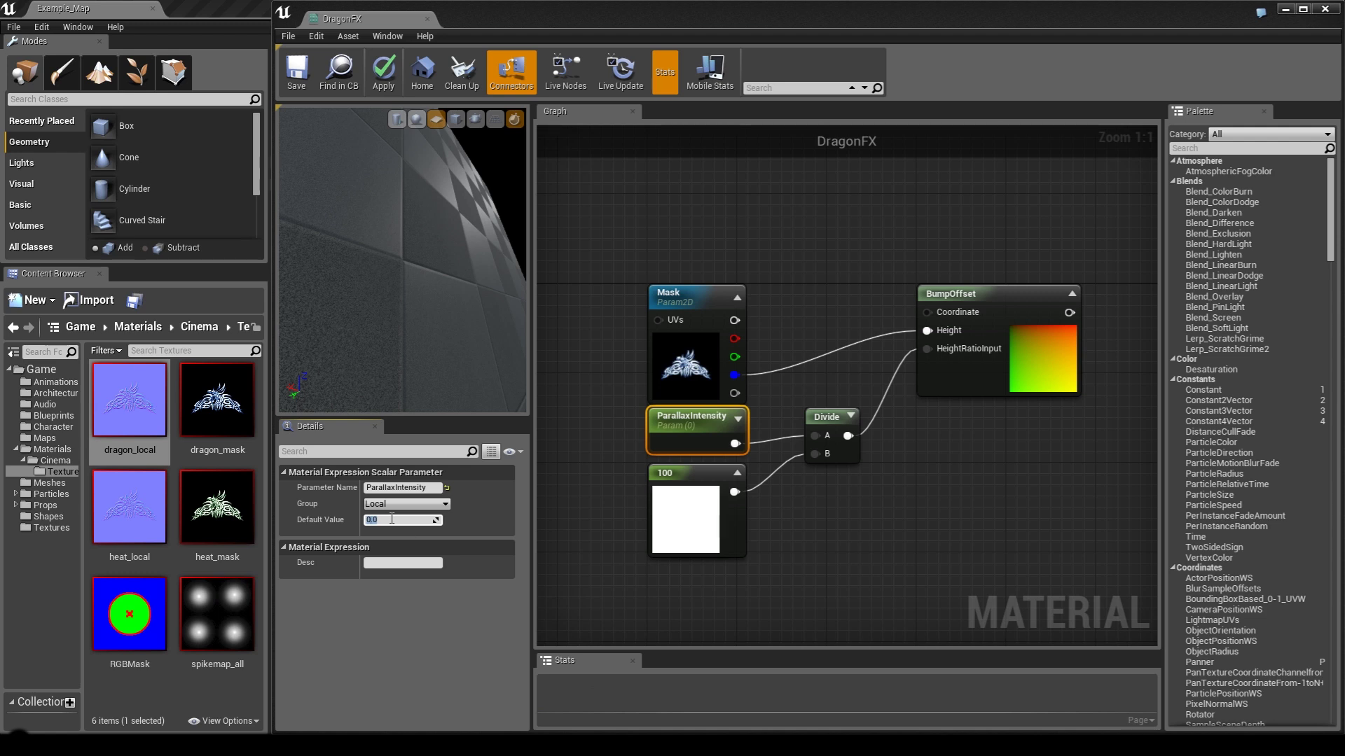
type("1")
key("Return")
type("0.2")
key("Return")
Connect the BumpOffset output to the UVs input of the Diffuse_Map texture sample.
right_click_drag(993, 500, 864, 516)
scroll(808, 370, "down", 2)
mouse_move(936, 378)
left_mouse_down()
mouse_move(751, 529)
mouse_move(946, 381)
left_mouse_up()
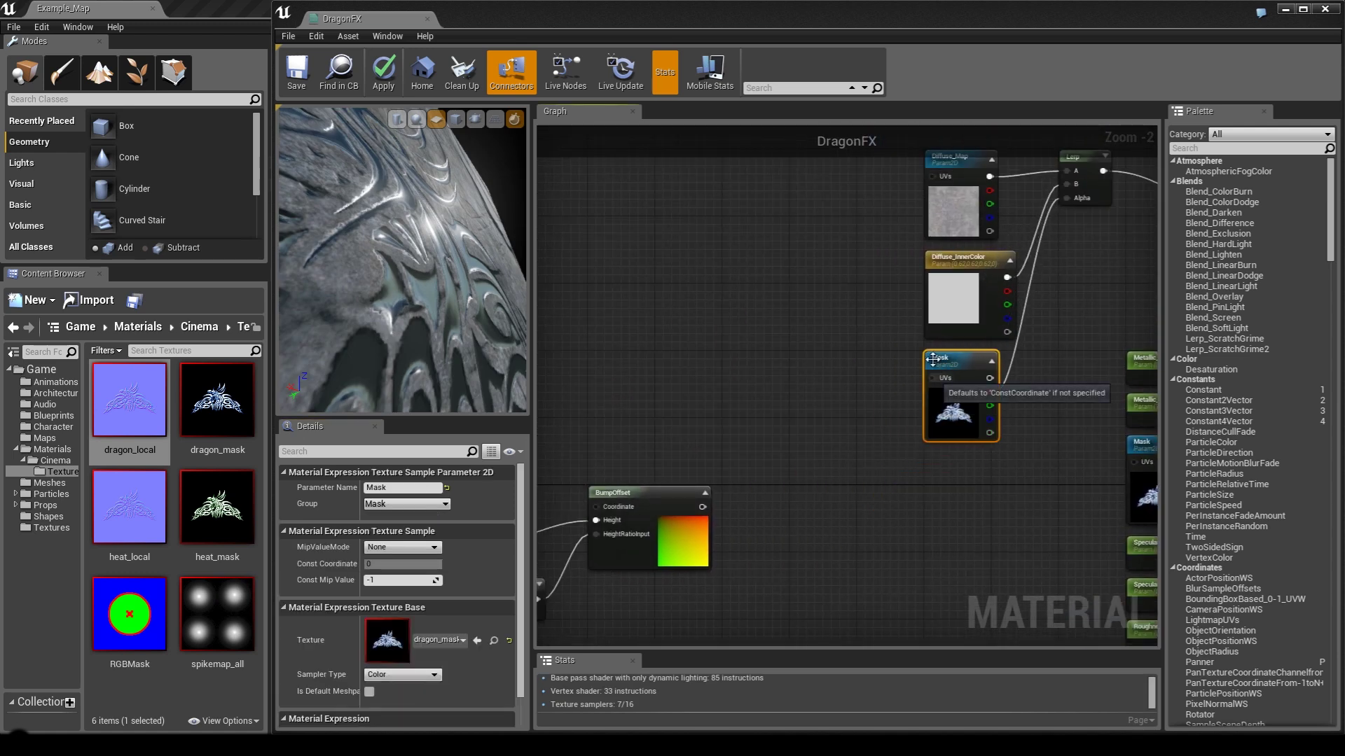
left_click_drag(935, 176, 702, 507)
Connect the BumpOffset output to the UVs of the Local_MapRock and Local_MapDragon samples and inspect the preview.
right_click_drag(826, 501, 789, 336)
scroll(777, 496, "down", 2)
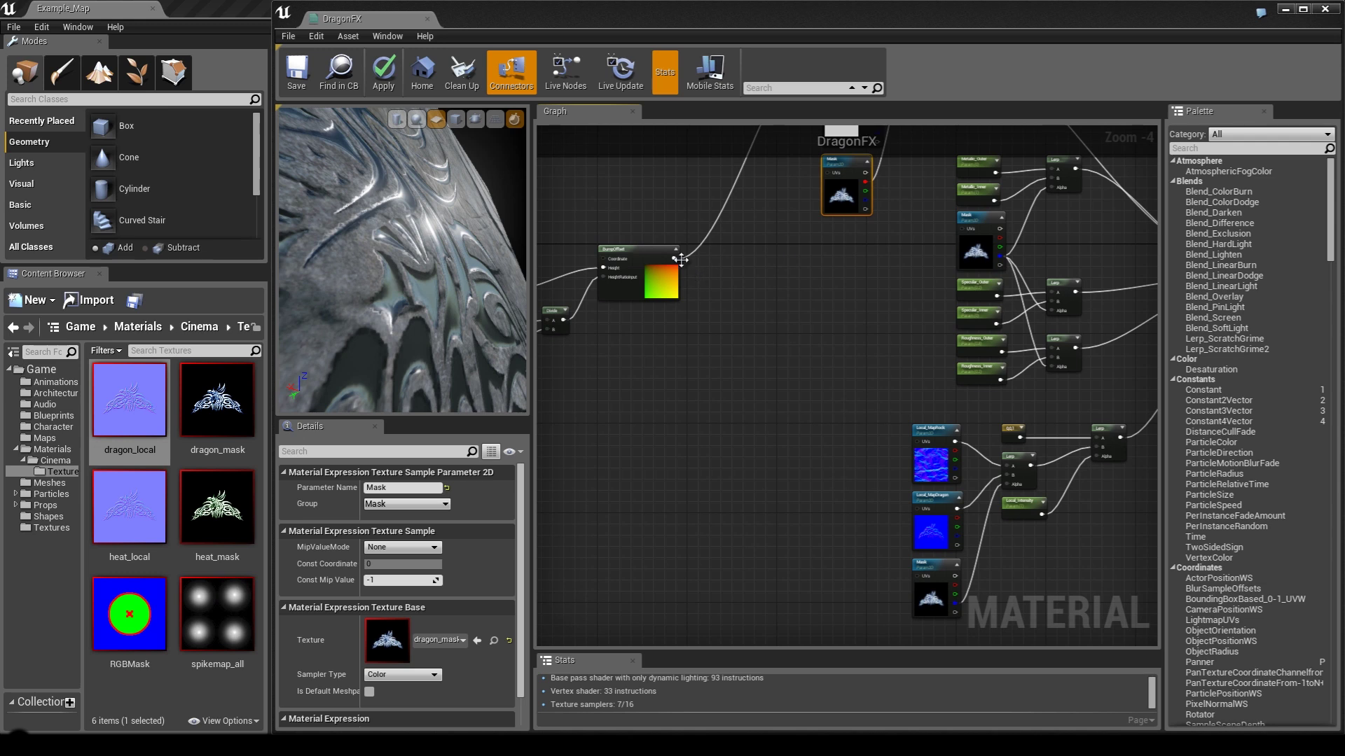
left_click_drag(675, 258, 918, 441)
left_click_drag(918, 509, 674, 258)
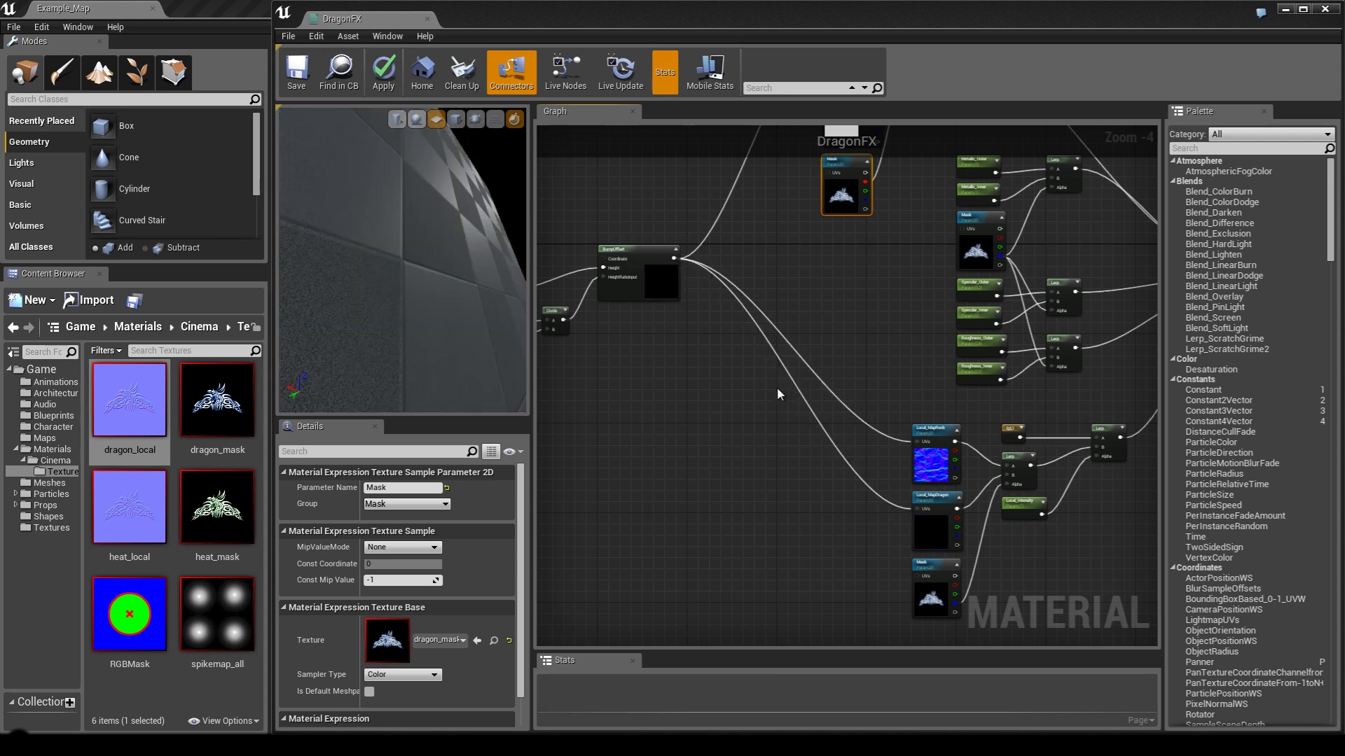
left_click_drag(402, 259, 434, 301)
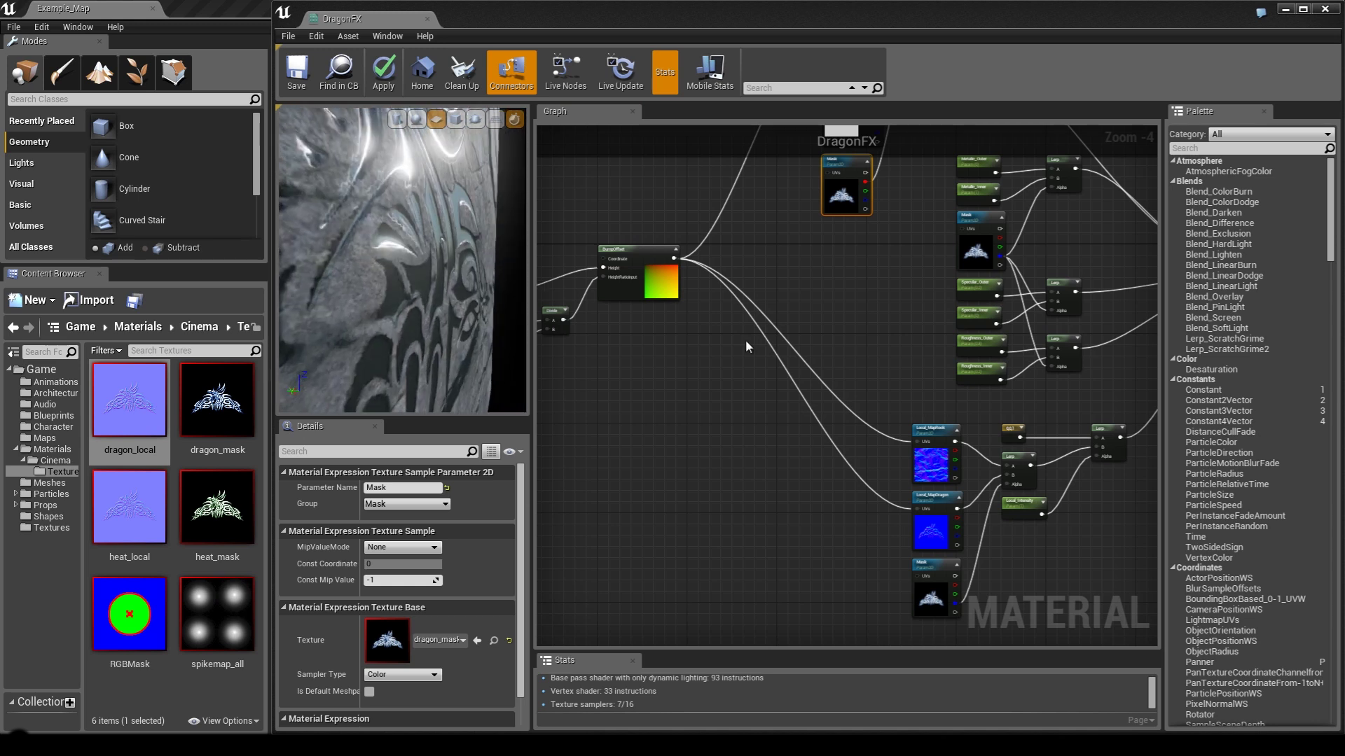
Set ParallaxIntensity's default value to 2 and orbit the preview to judge the parallax depth.
right_click_drag(610, 387, 957, 415)
scroll(957, 415, "up", 4)
left_click(729, 309)
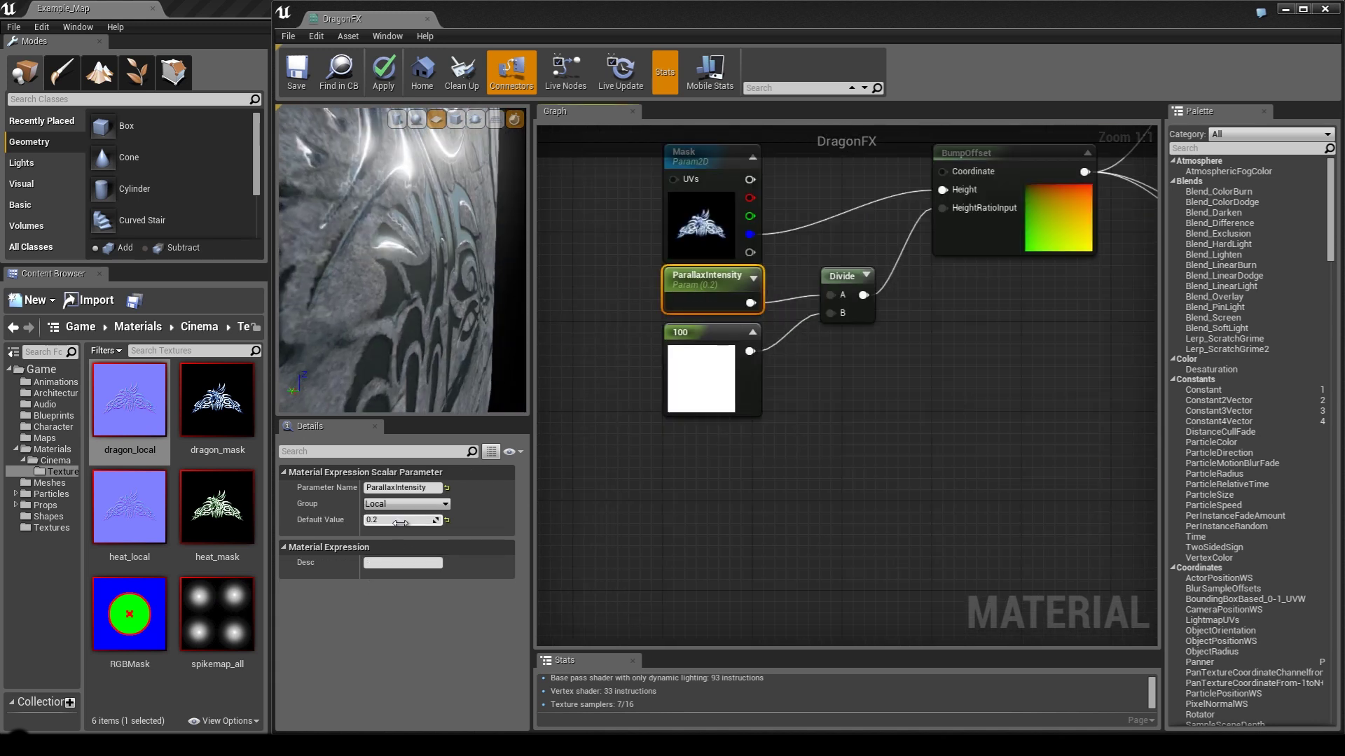
key("Return")
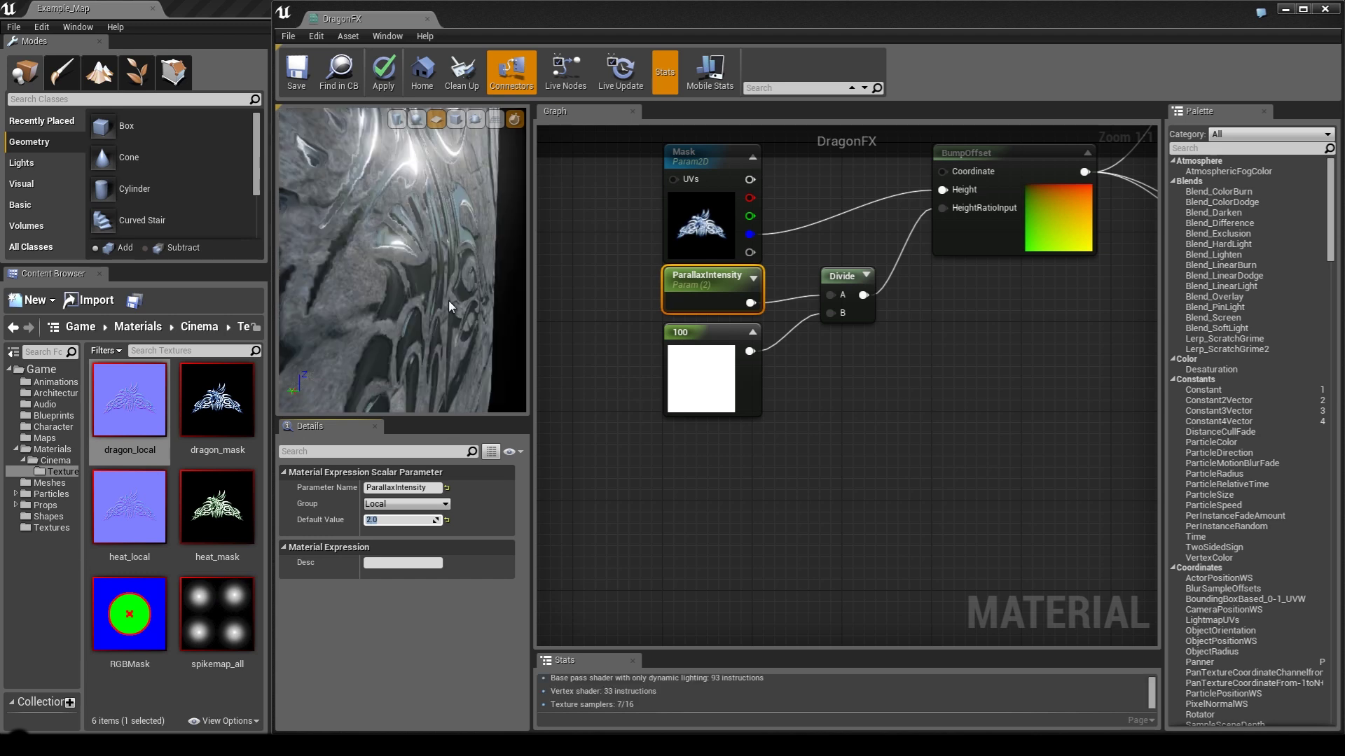
left_click_drag(377, 295, 448, 301)
Set ParallaxIntensity's default value to 0 to compare the engraving without parallax.
left_click(392, 520)
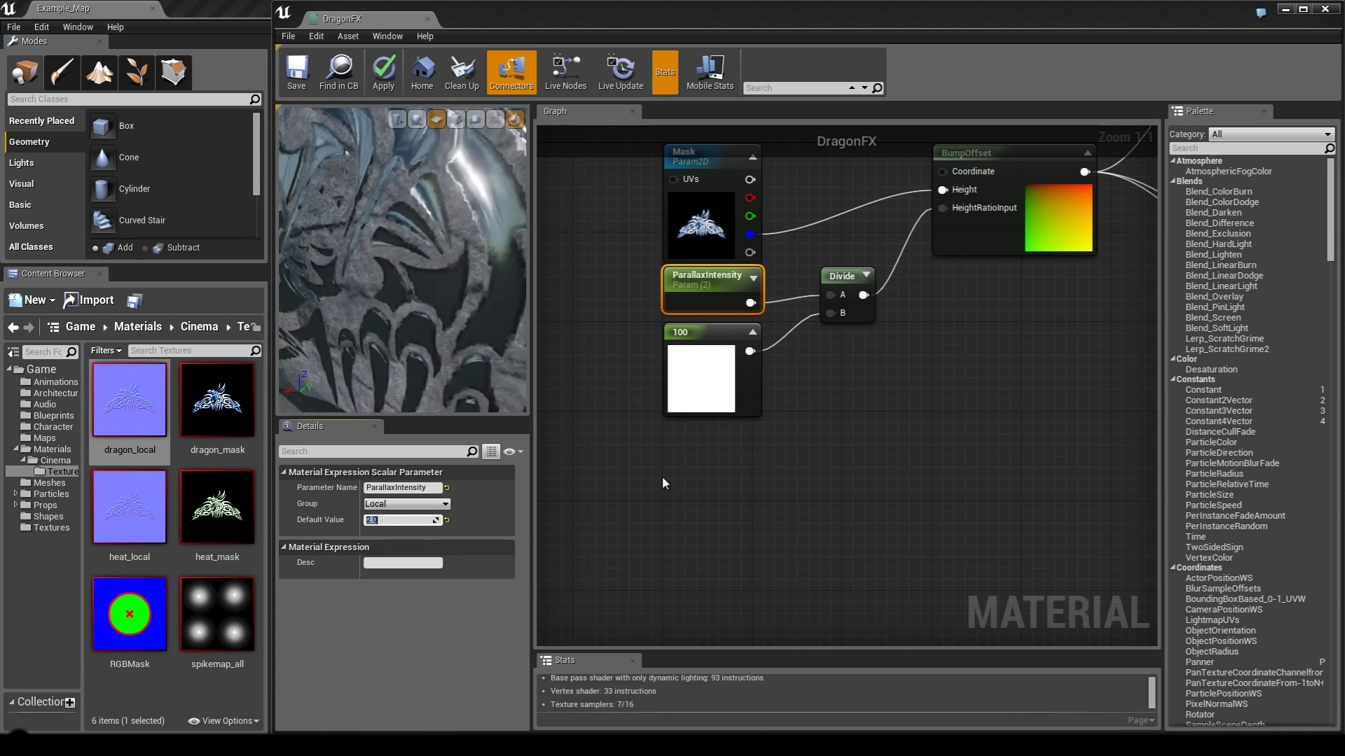
type("0")
key("Return")
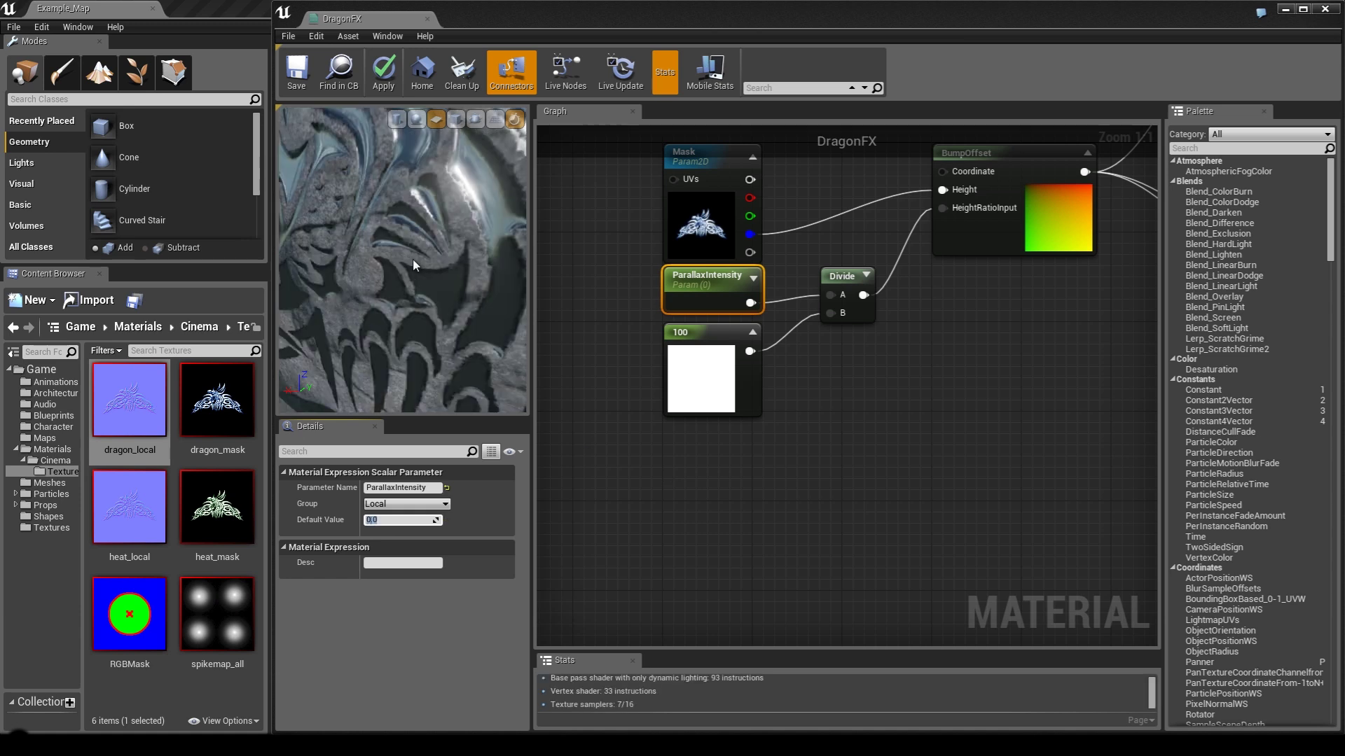
Set ParallaxIntensity's default value to 0.2 and orbit the preview to judge the engraving's depth.
left_click_drag(463, 232, 392, 295)
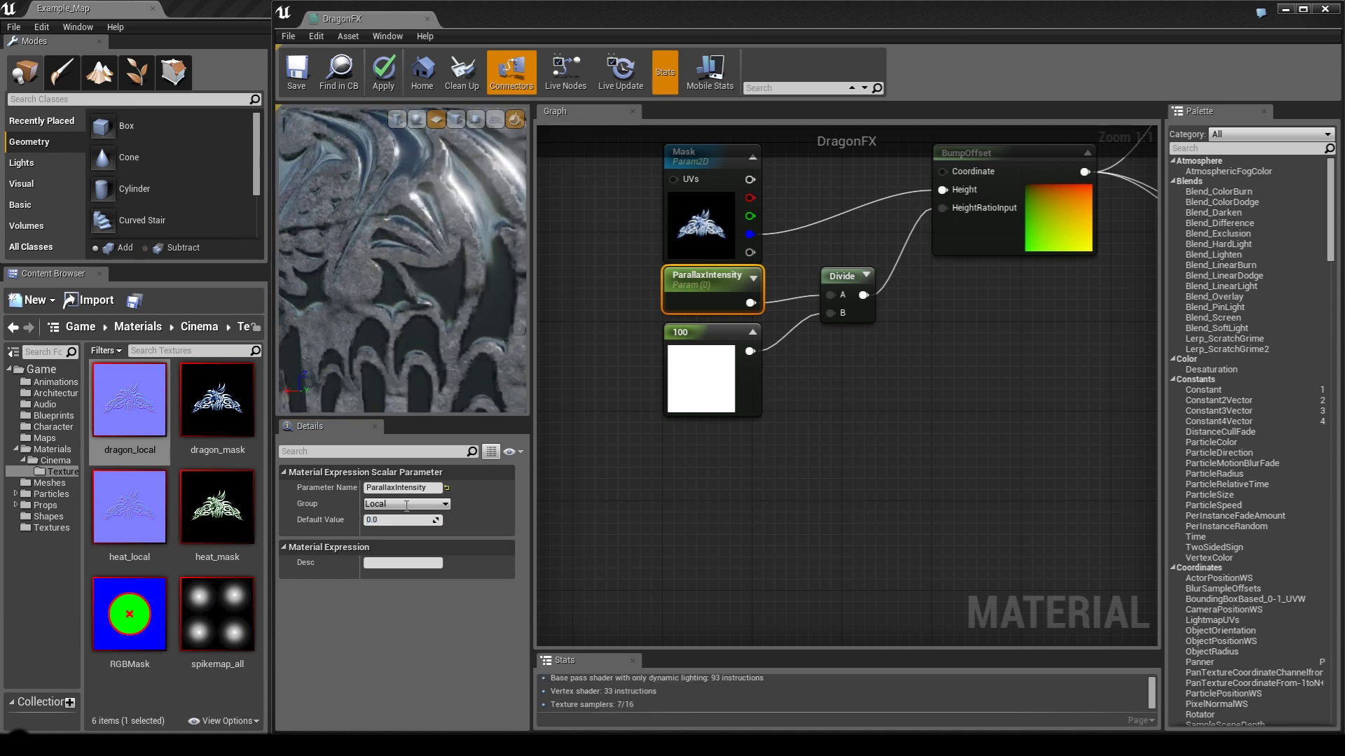
type("0.2")
key("Return")
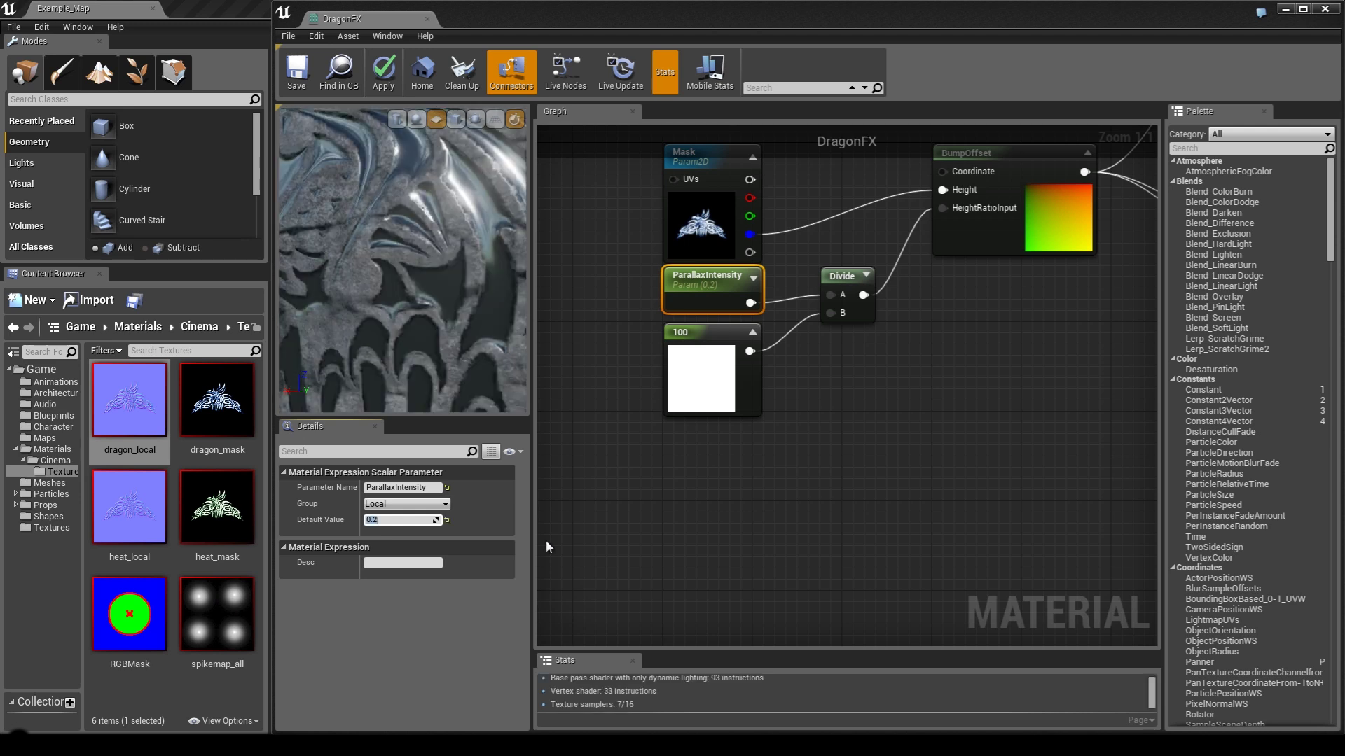
left_click_drag(474, 296, 449, 392)
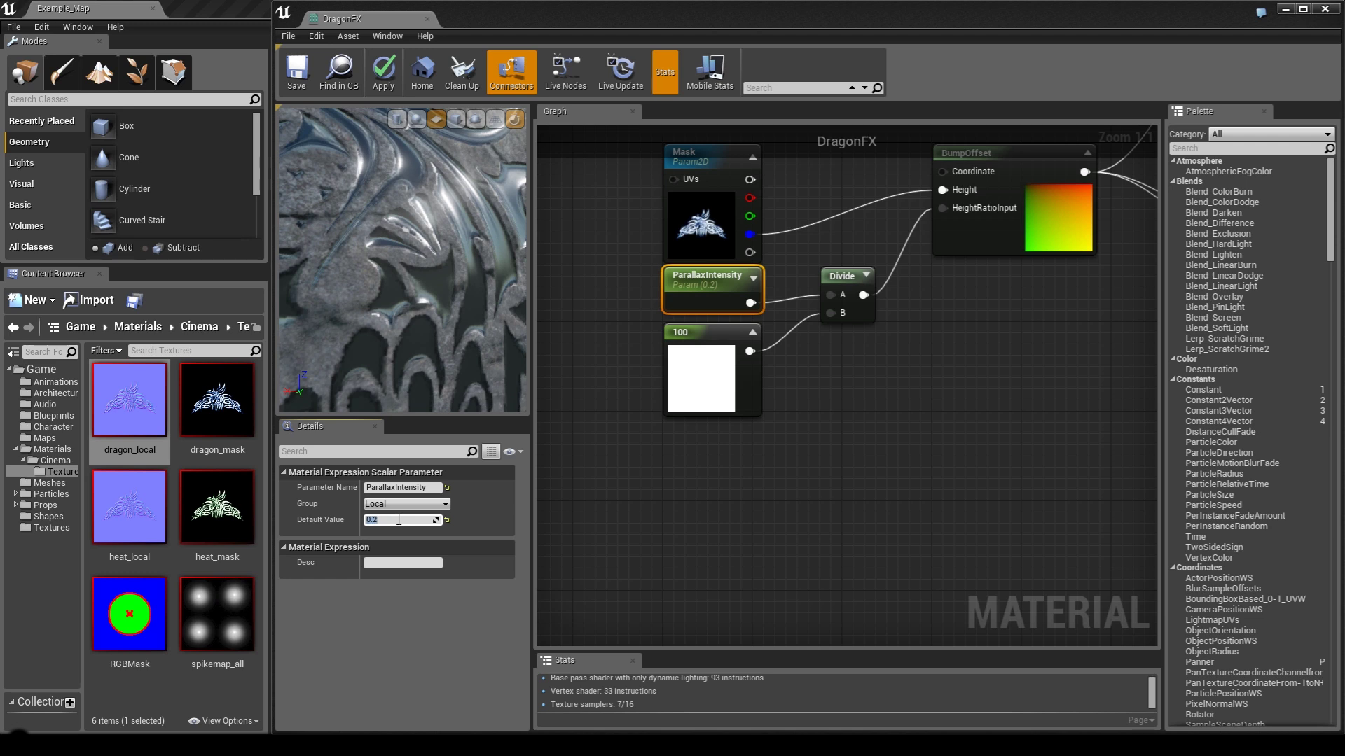
Set ParallaxIntensity's default value to 0.4, collapse the constant 100 node's preview and check the parallax from several angles.
key("Return")
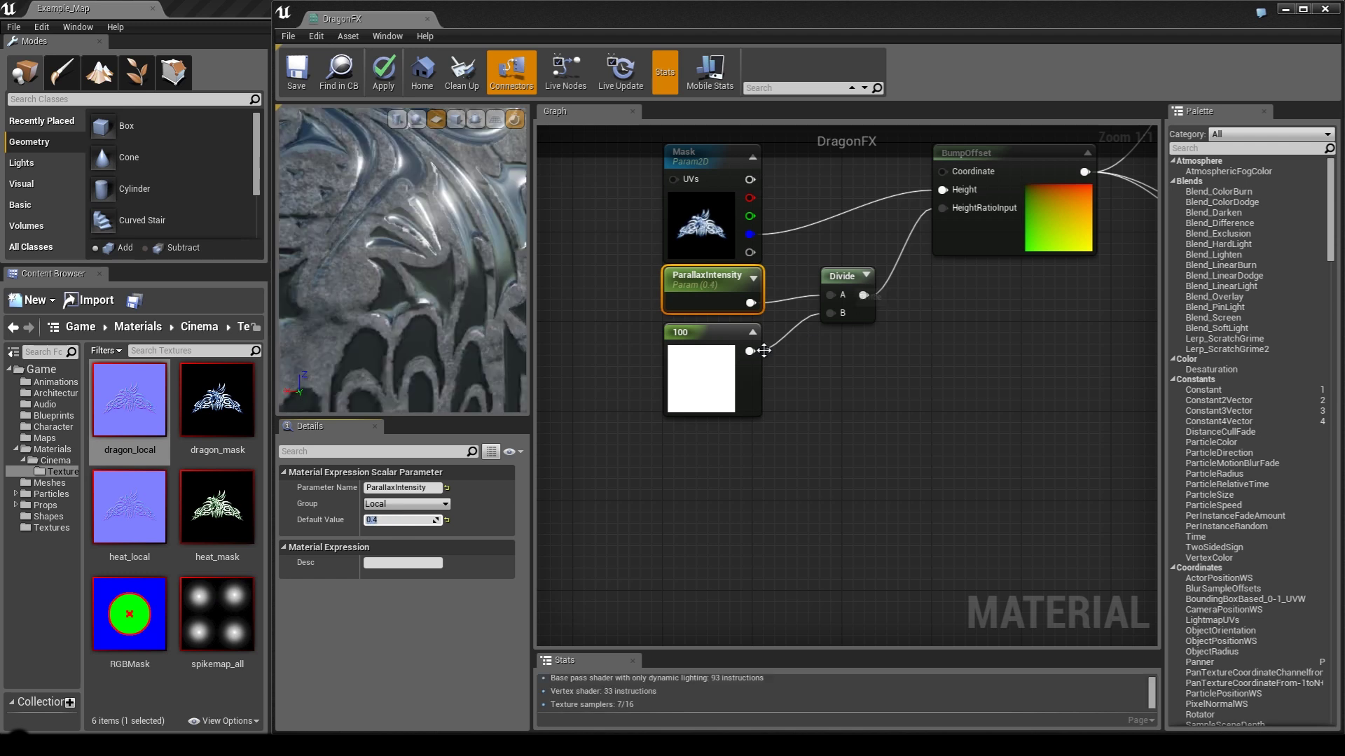
left_click(753, 331)
left_click_drag(440, 257, 392, 245)
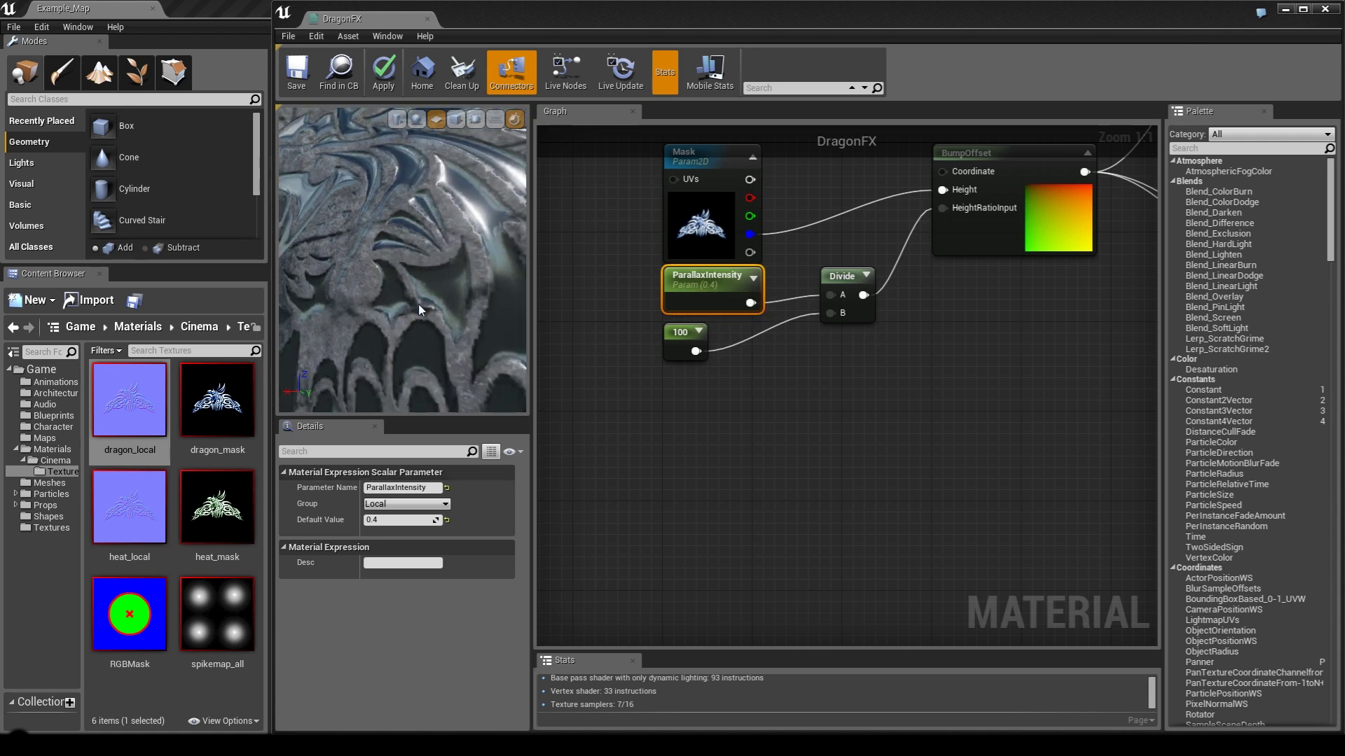
left_click_drag(418, 304, 494, 306)
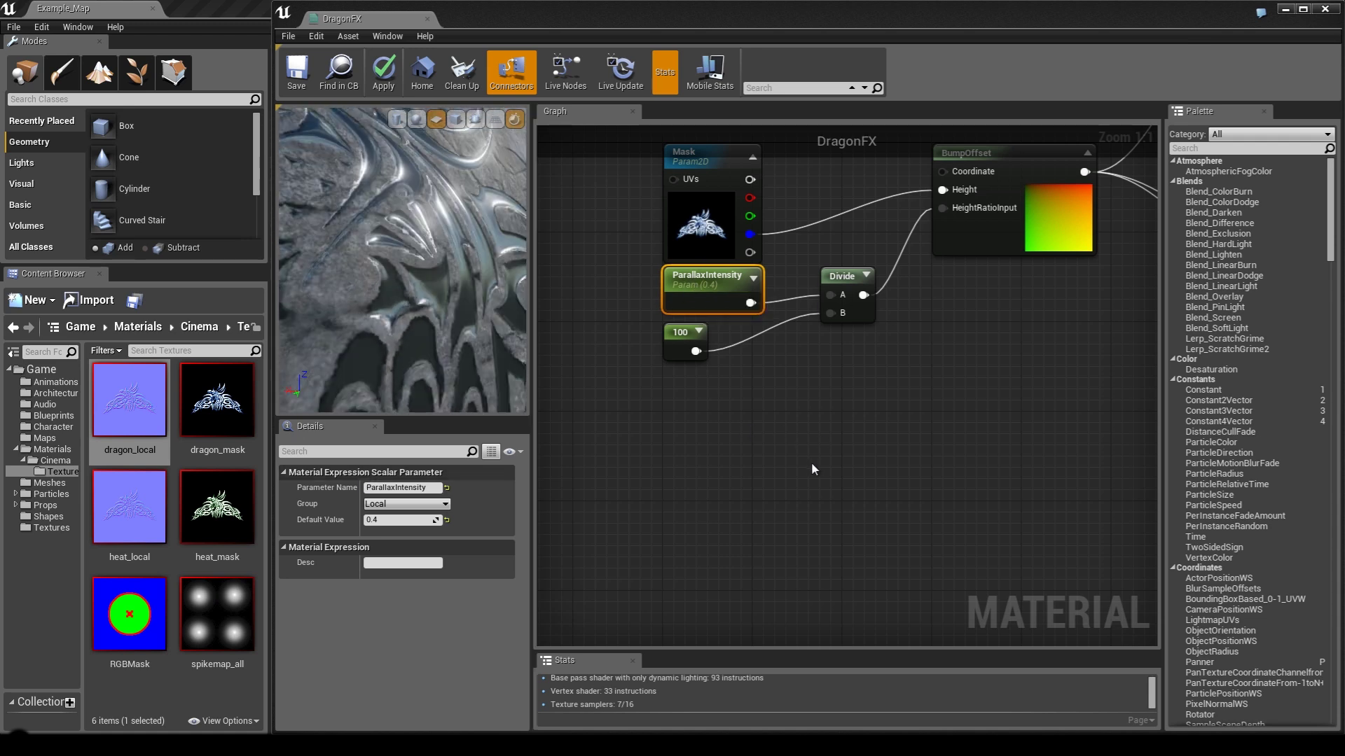
Group the metallic, specular and roughness nodes in a comment named Surface and the normal map nodes in one named Local.
left_click_drag(881, 415, 888, 410)
right_click_drag(922, 389, 797, 439)
scroll(797, 439, "down", 3)
right_click_drag(928, 431, 946, 488)
scroll(809, 413, "down", 5)
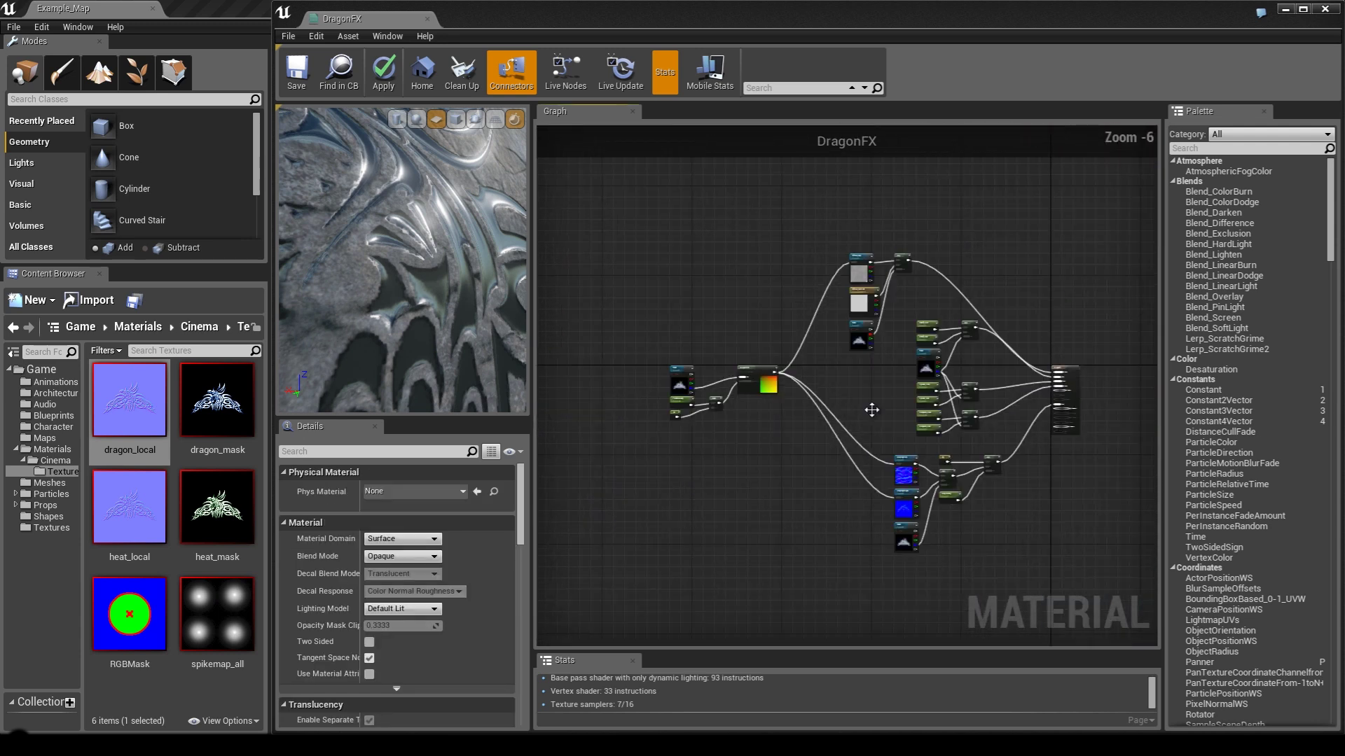
right_click_drag(731, 433, 775, 399)
scroll(783, 380, "up", 3)
scroll(775, 400, "up", 4)
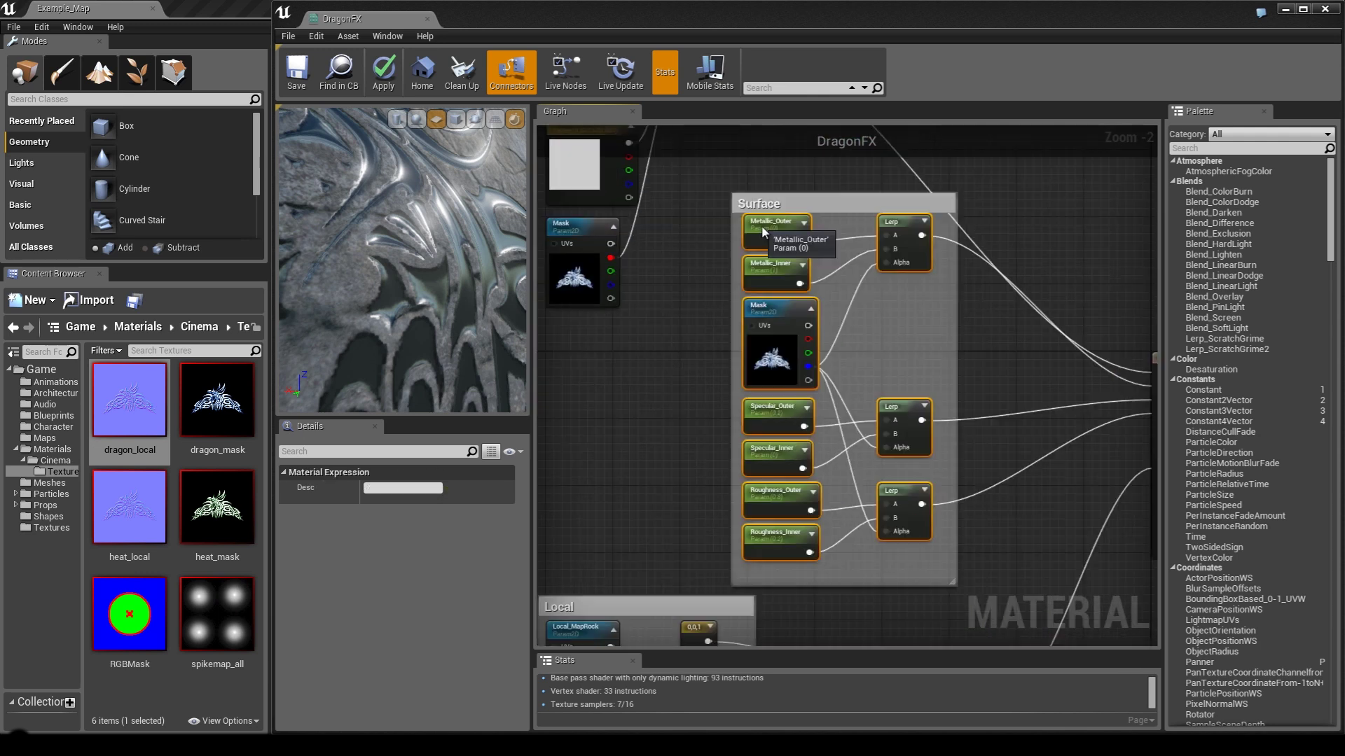
Add comment boxes named Diffuse and Parallax FX around their nodes, and move the normal output Lerp higher.
scroll(723, 269, "down", 3)
right_click_drag(673, 280, 849, 465)
scroll(771, 350, "up", 2)
left_click(646, 280)
left_click_drag(1026, 438, 1026, 380)
scroll(801, 350, "down", 2)
right_click_drag(736, 301, 815, 379)
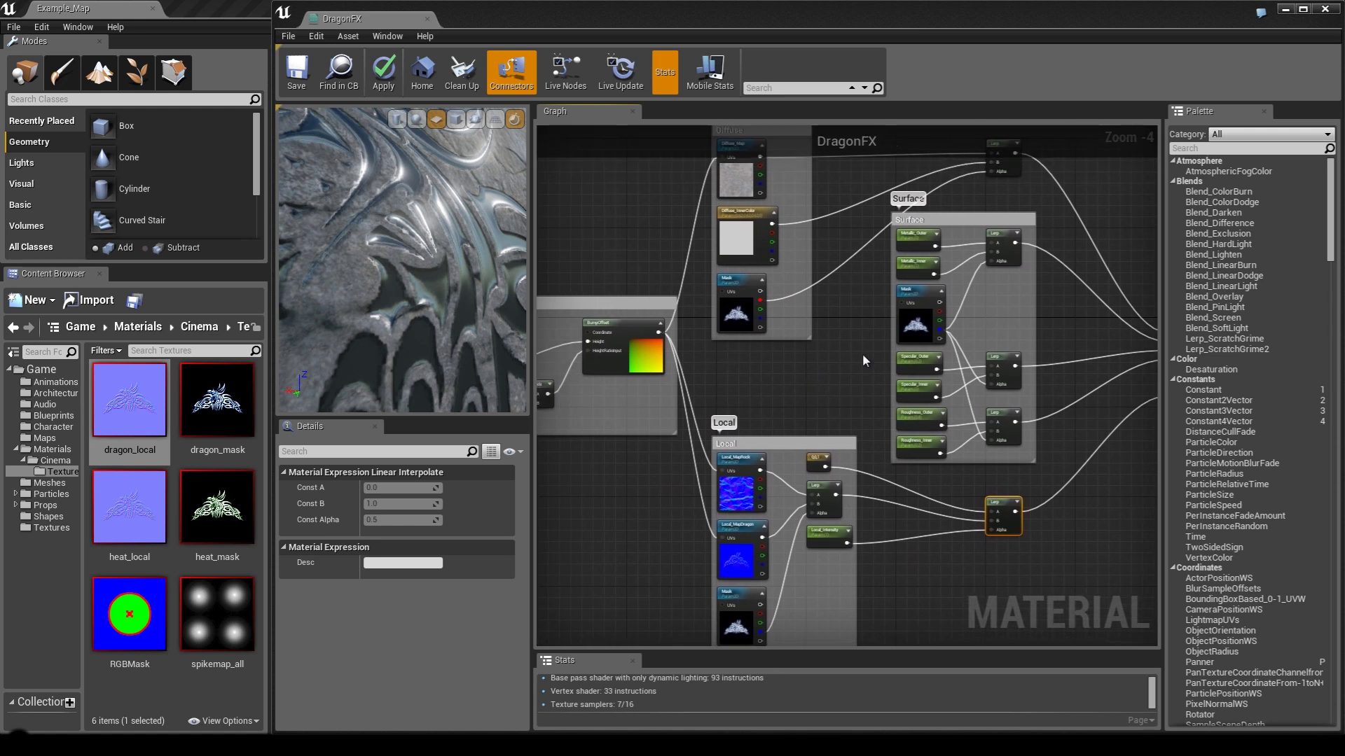
Review the mask channel connections in the Diffuse, Surface and Local groups and check the dragon engraving in the preview.
scroll(812, 373, "down", 1)
right_click_drag(815, 381, 915, 370)
left_click_drag(413, 256, 443, 270)
right_click_drag(778, 238, 711, 258)
scroll(742, 297, "up", 3)
right_click_drag(817, 472, 676, 442)
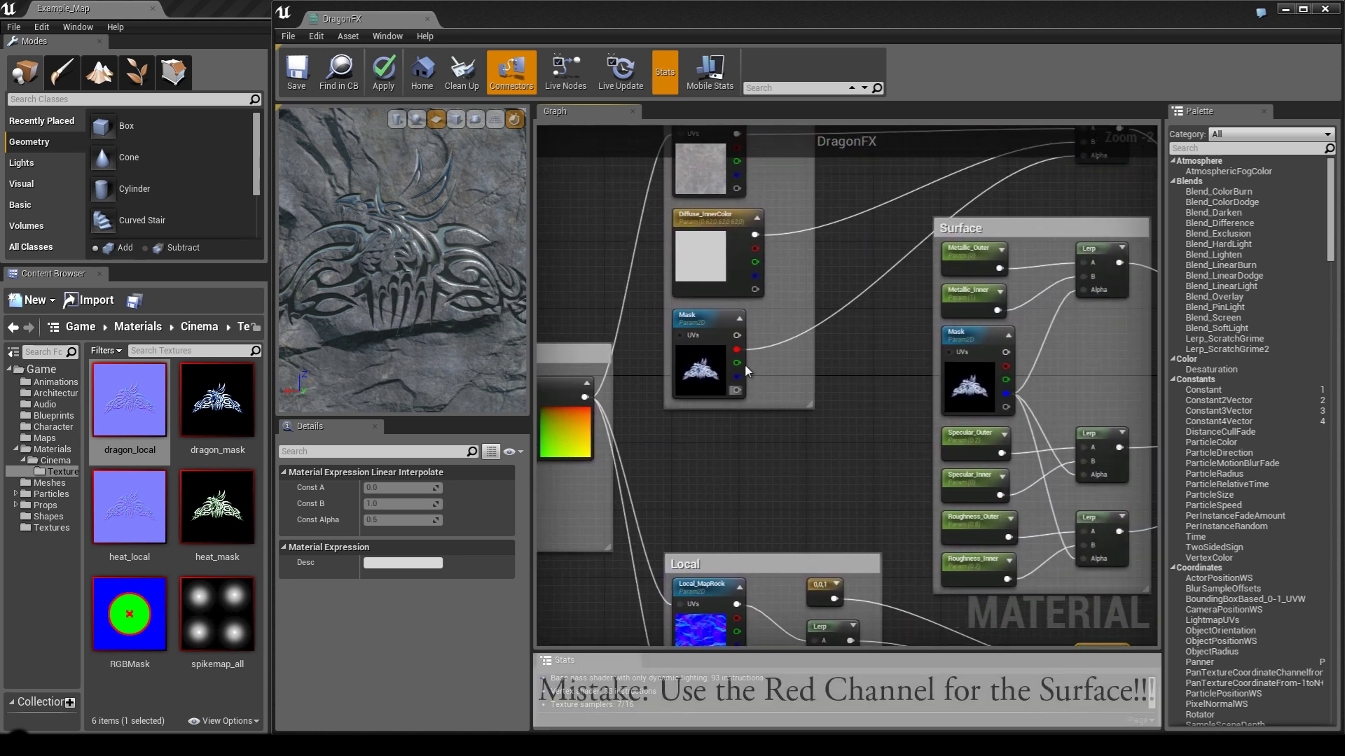
scroll(743, 373, "up", 2)
right_click_drag(1009, 520, 815, 428)
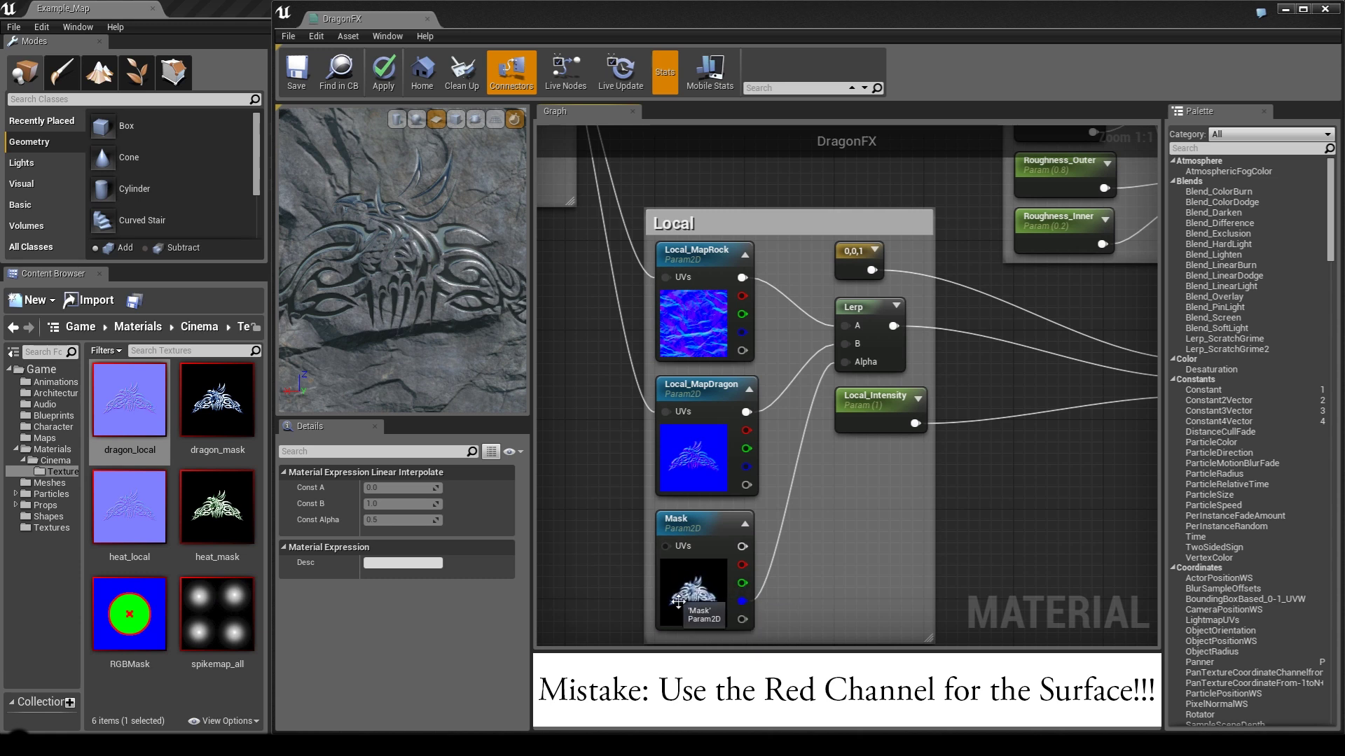
right_click_drag(698, 173, 577, 562)
left_click_drag(435, 264, 426, 326)
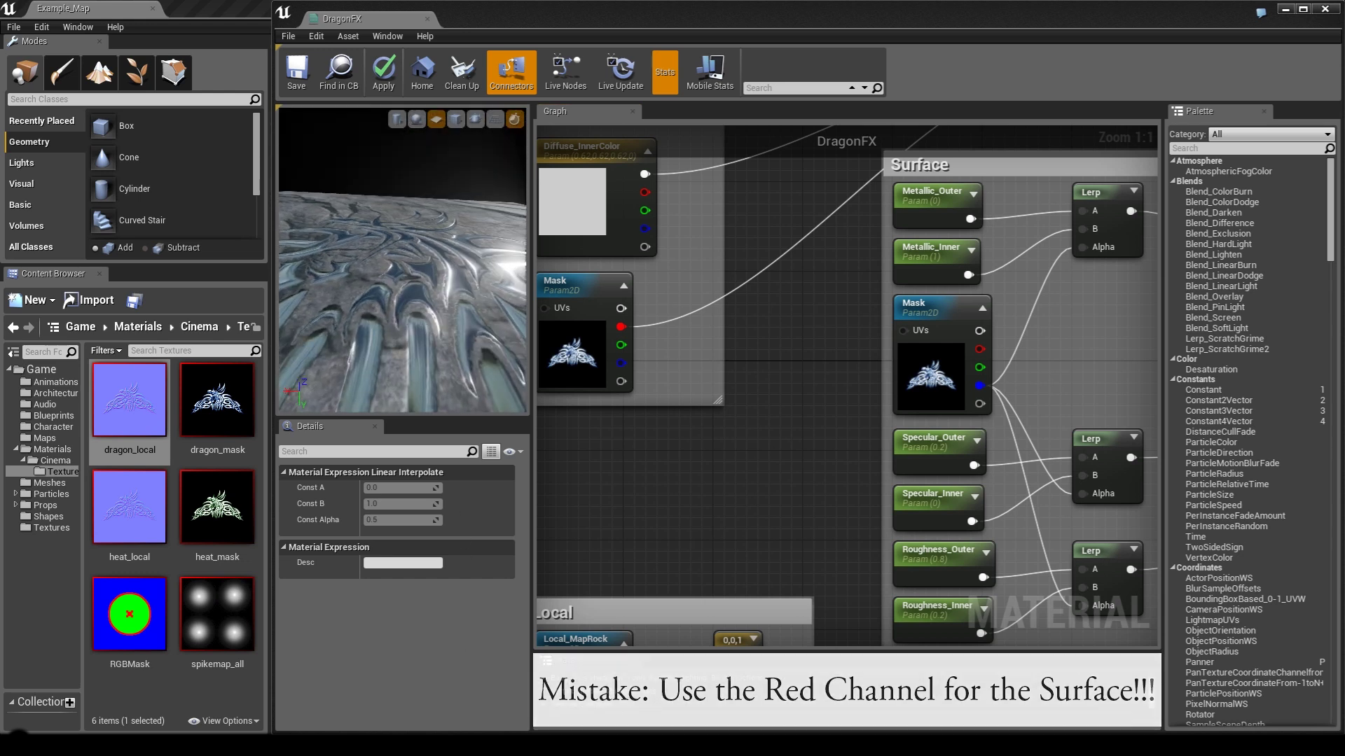
Switch to the Windows photo viewer and examine the Basic Projection and Clear Projection diagrams in the bump mapping image.
mouse_move(346, 745)
left_click(325, 663)
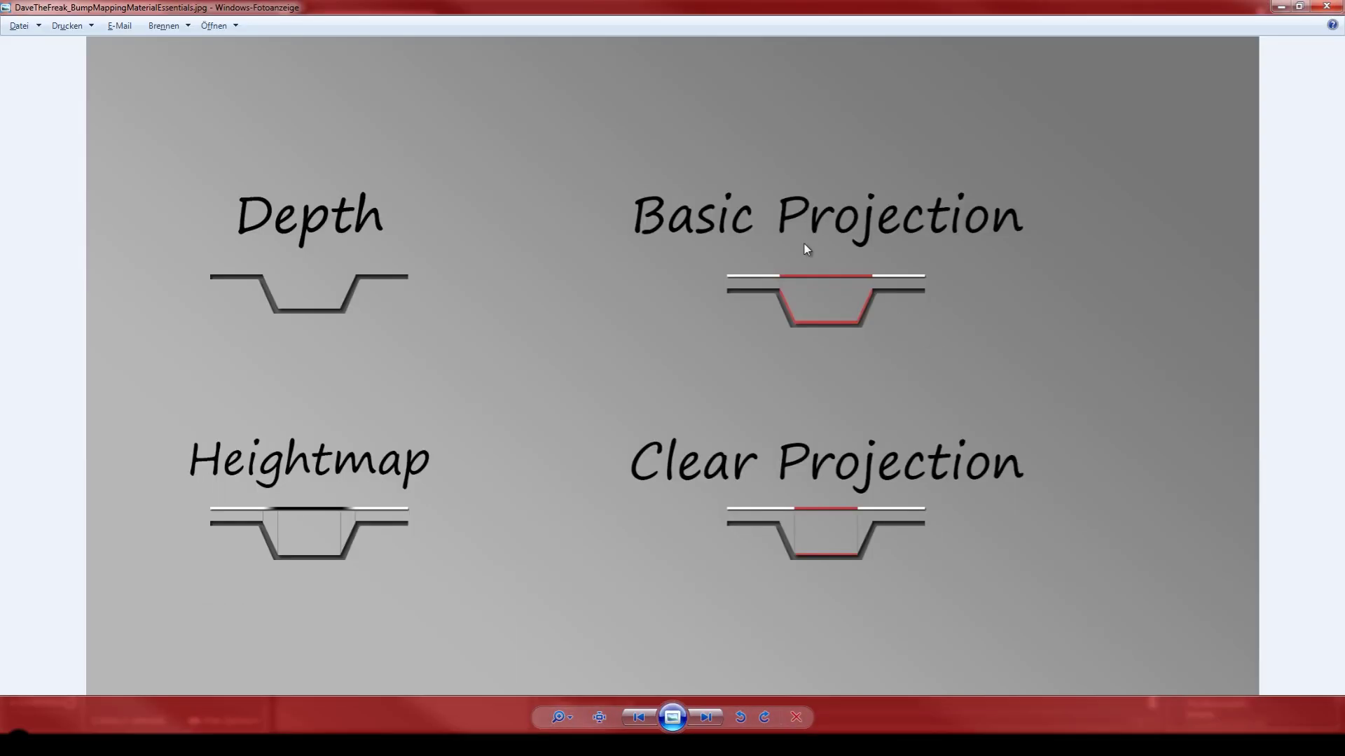
scroll(795, 243, "up", 2)
left_click_drag(925, 327, 763, 94)
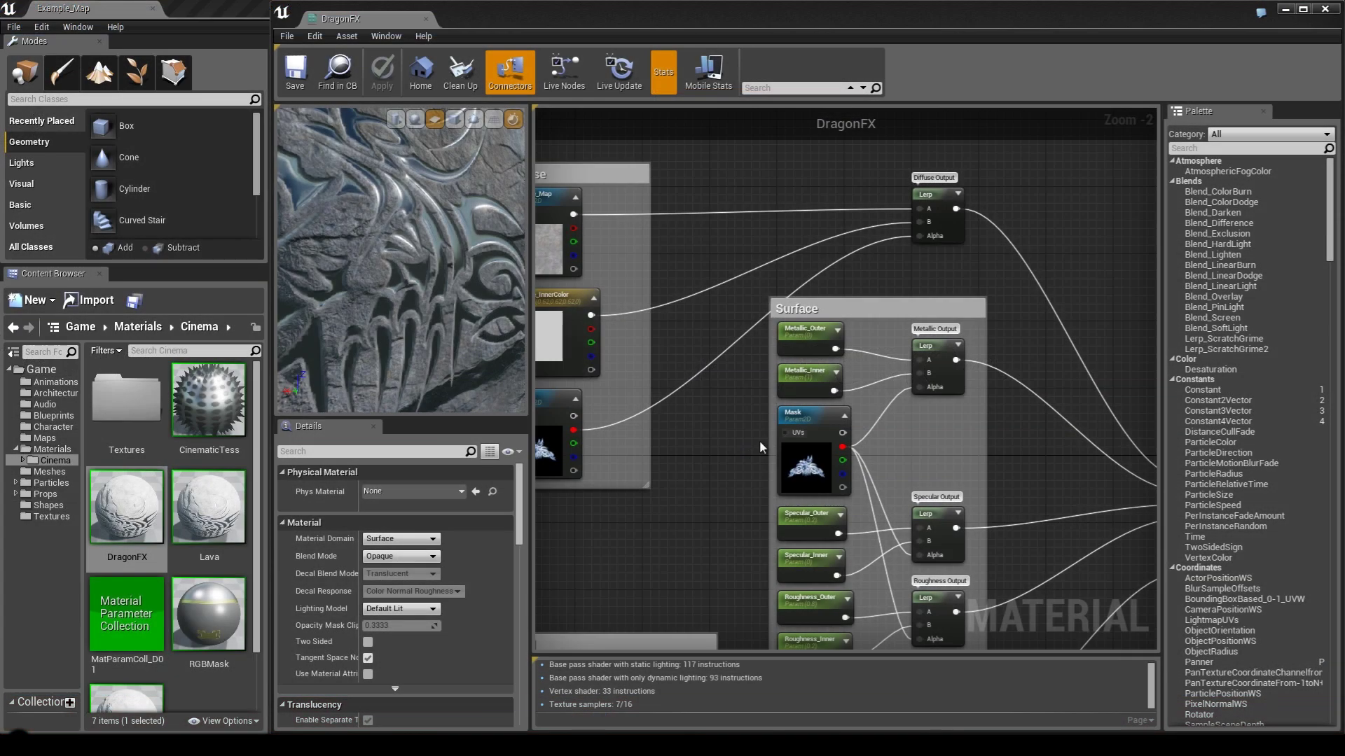
Examine the complete DragonFX graph, from the Parallax FX group through Diffuse, Surface and Local to the material outputs.
right_click_drag(760, 440, 961, 409)
scroll(860, 387, "down", 3)
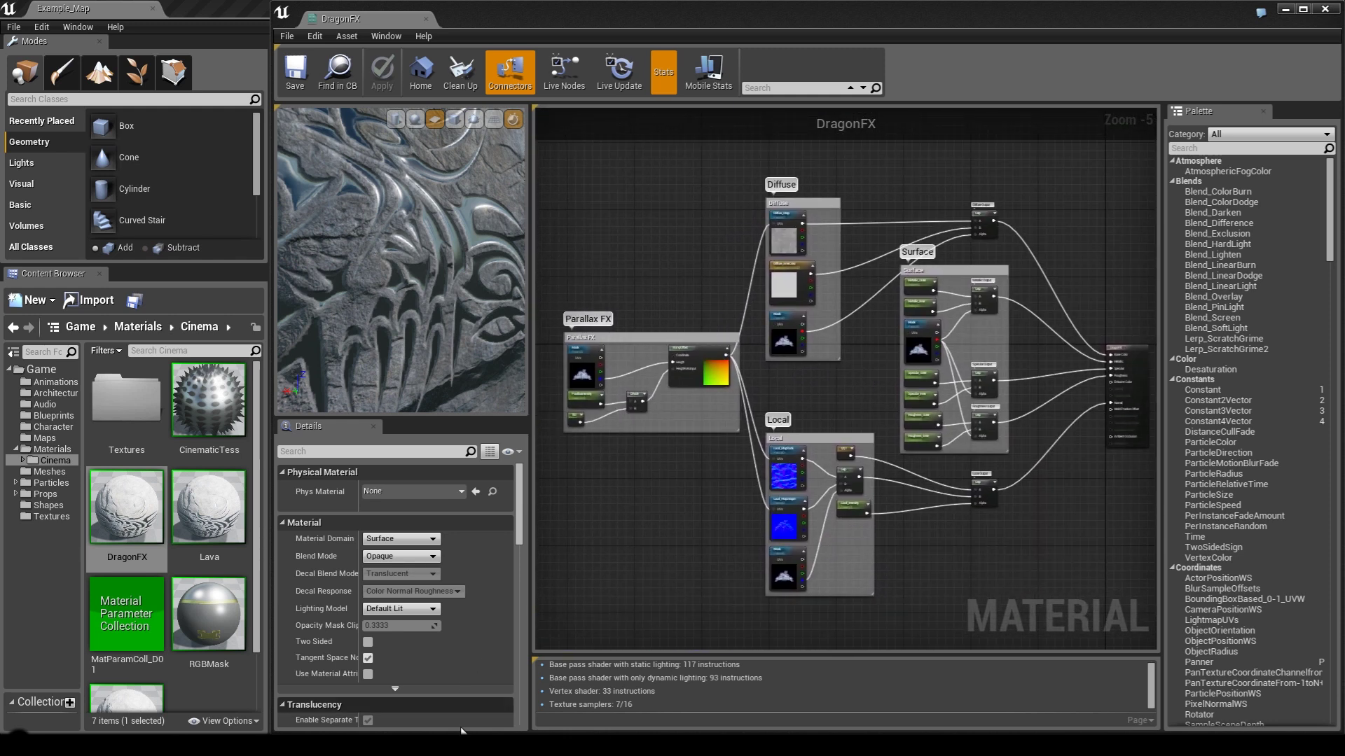
right_click_drag(776, 456, 692, 498)
scroll(805, 399, "up", 1)
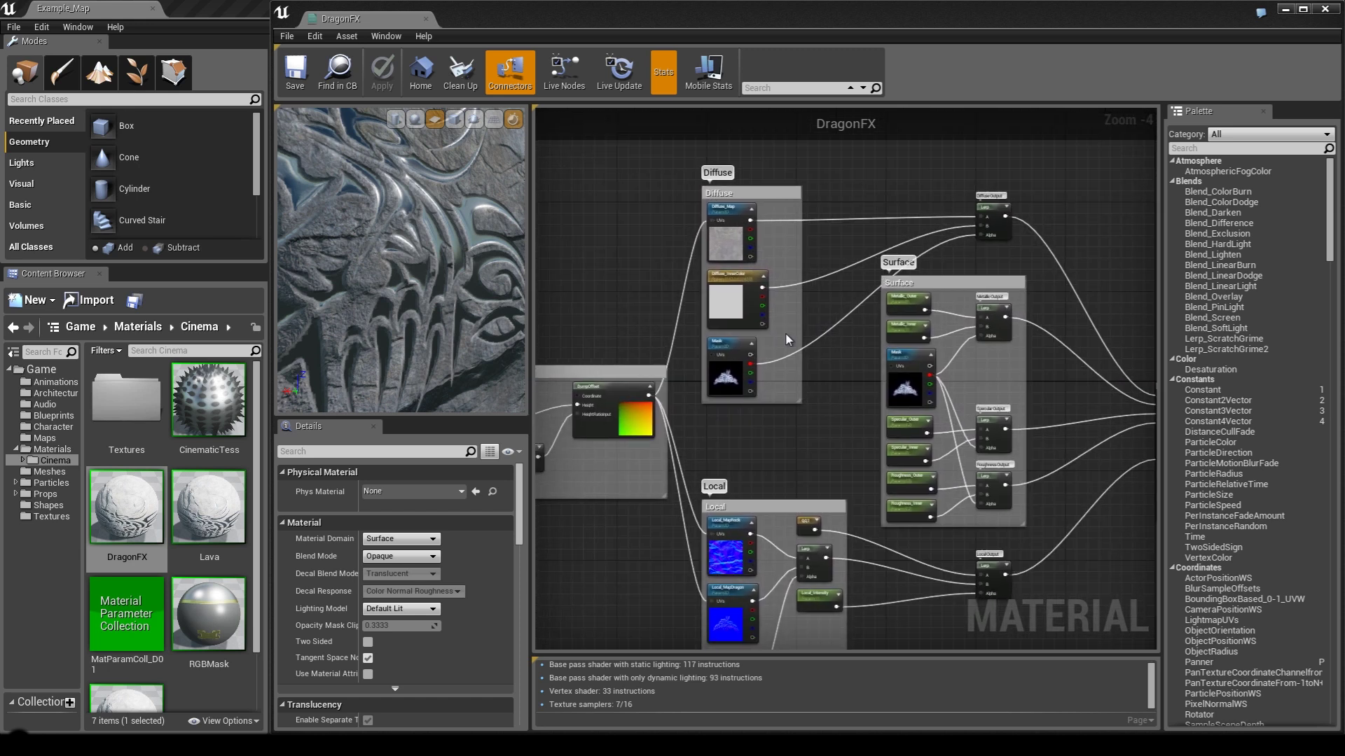
right_click_drag(839, 331, 872, 373)
scroll(894, 354, "down", 1)
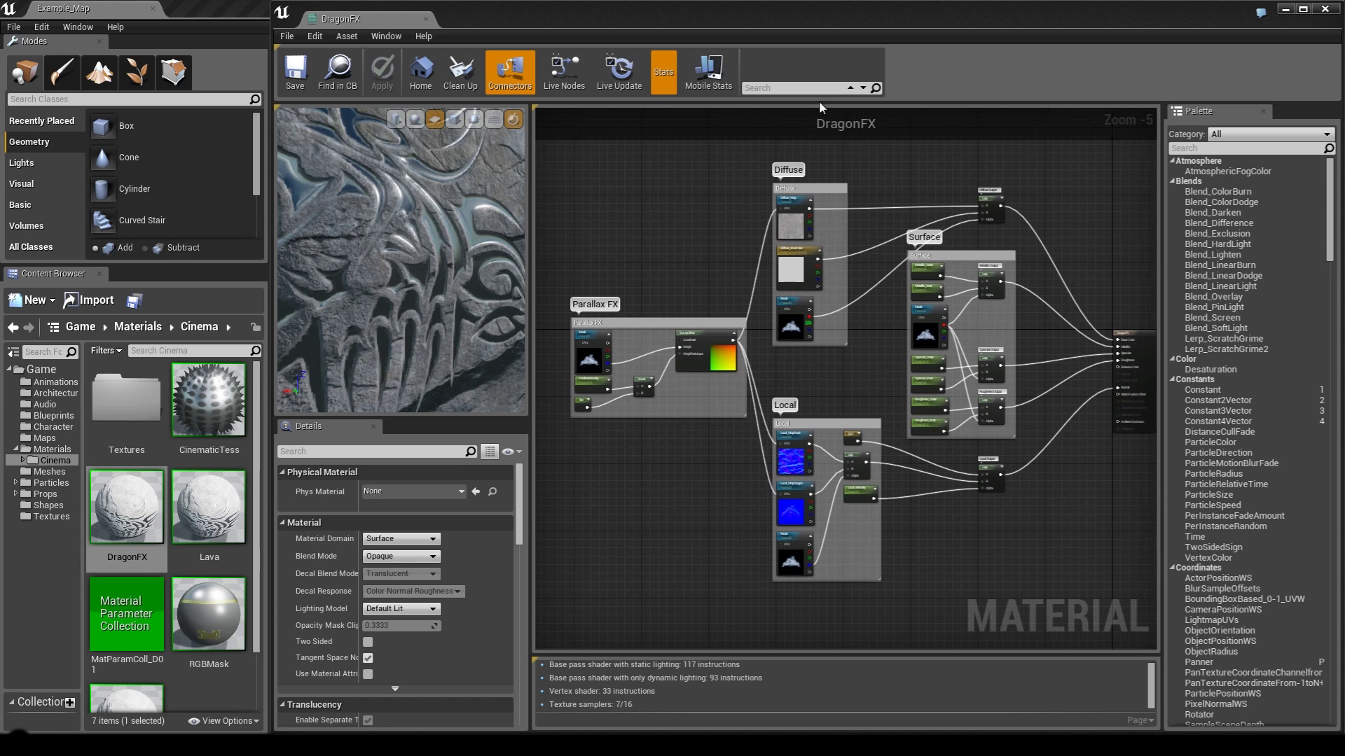
Close the material editor, apply DragonFX from the Cinema folder to the upper cube and inspect it in the level.
left_click(1325, 9)
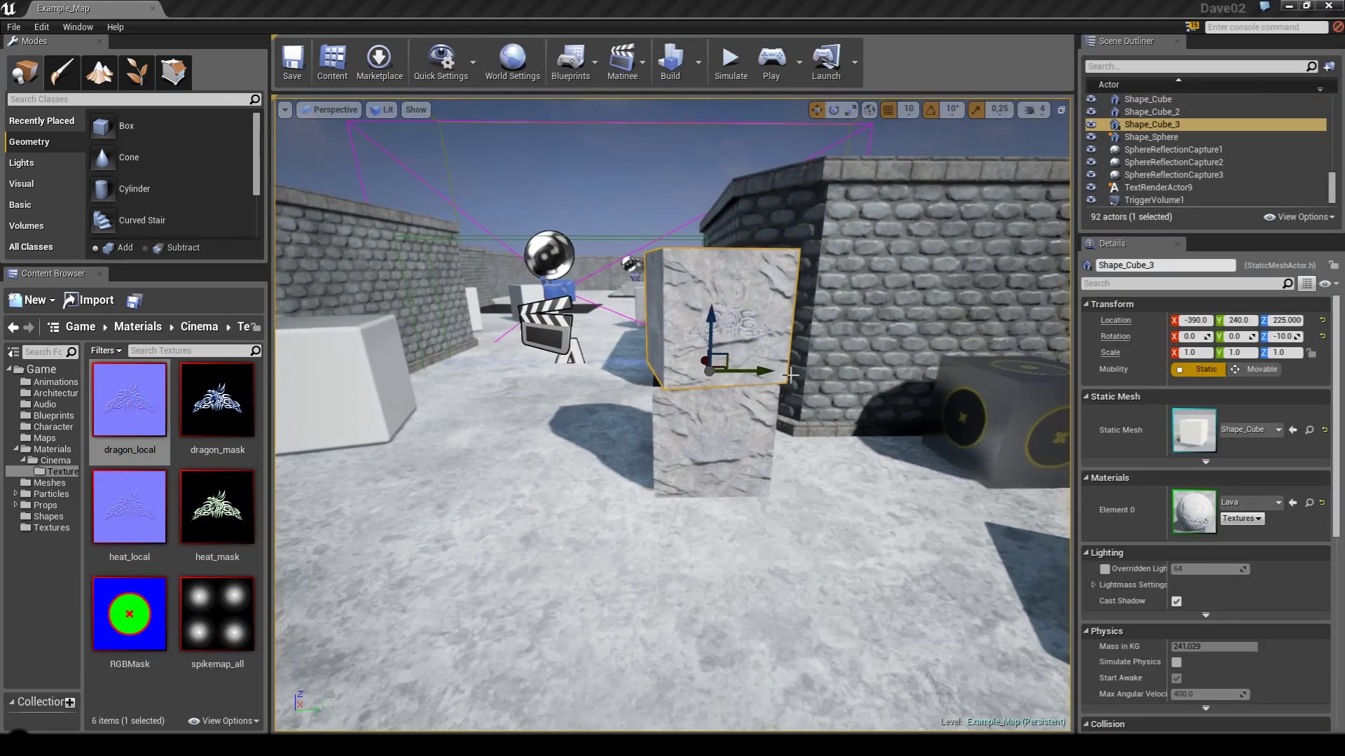
right_click_drag(879, 364, 924, 365)
left_click(63, 462)
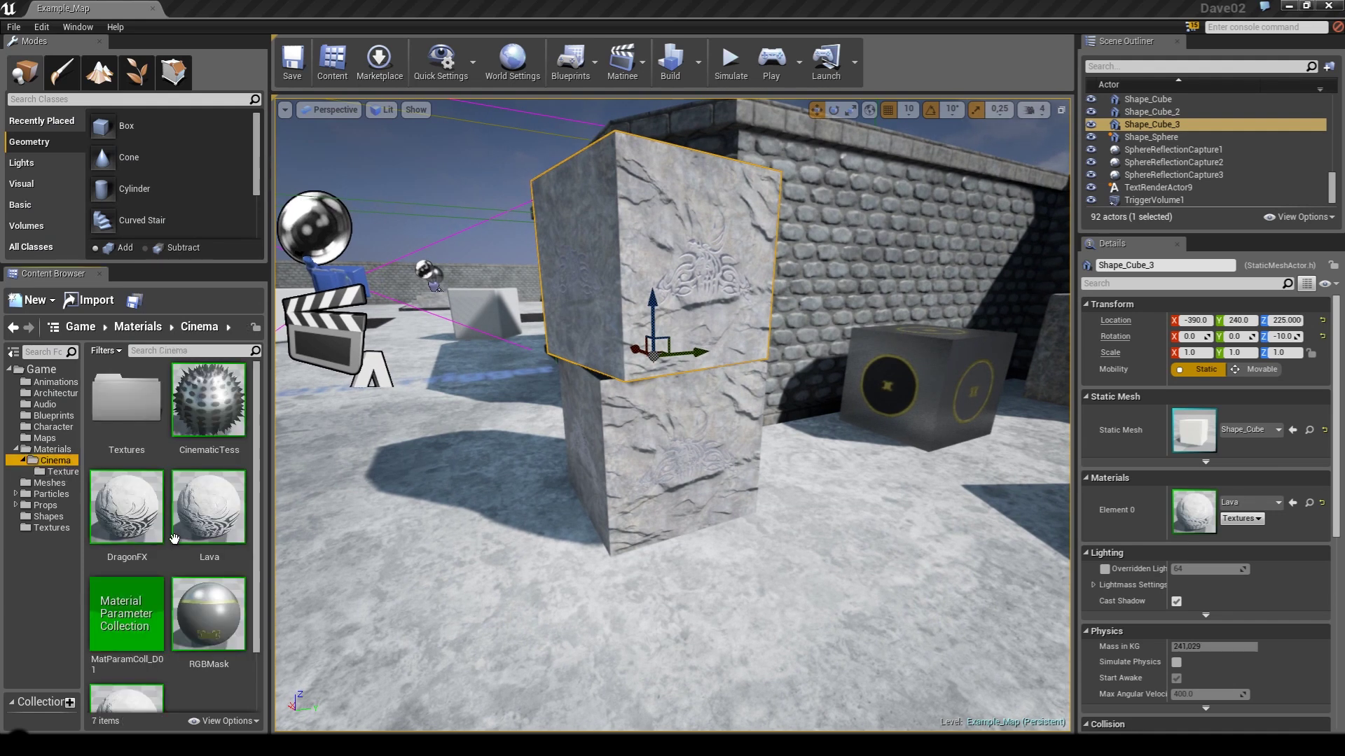
left_click_drag(103, 556, 683, 437)
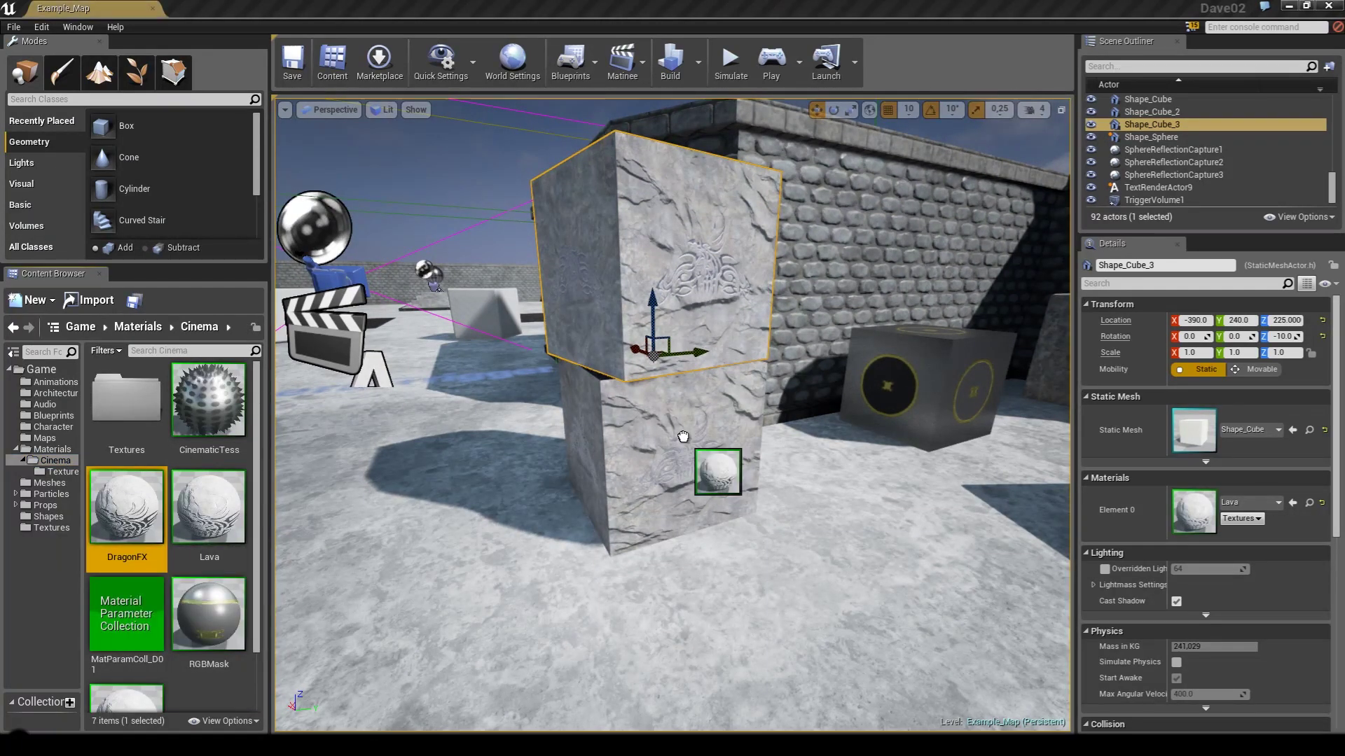
left_click_drag(701, 268, 702, 270)
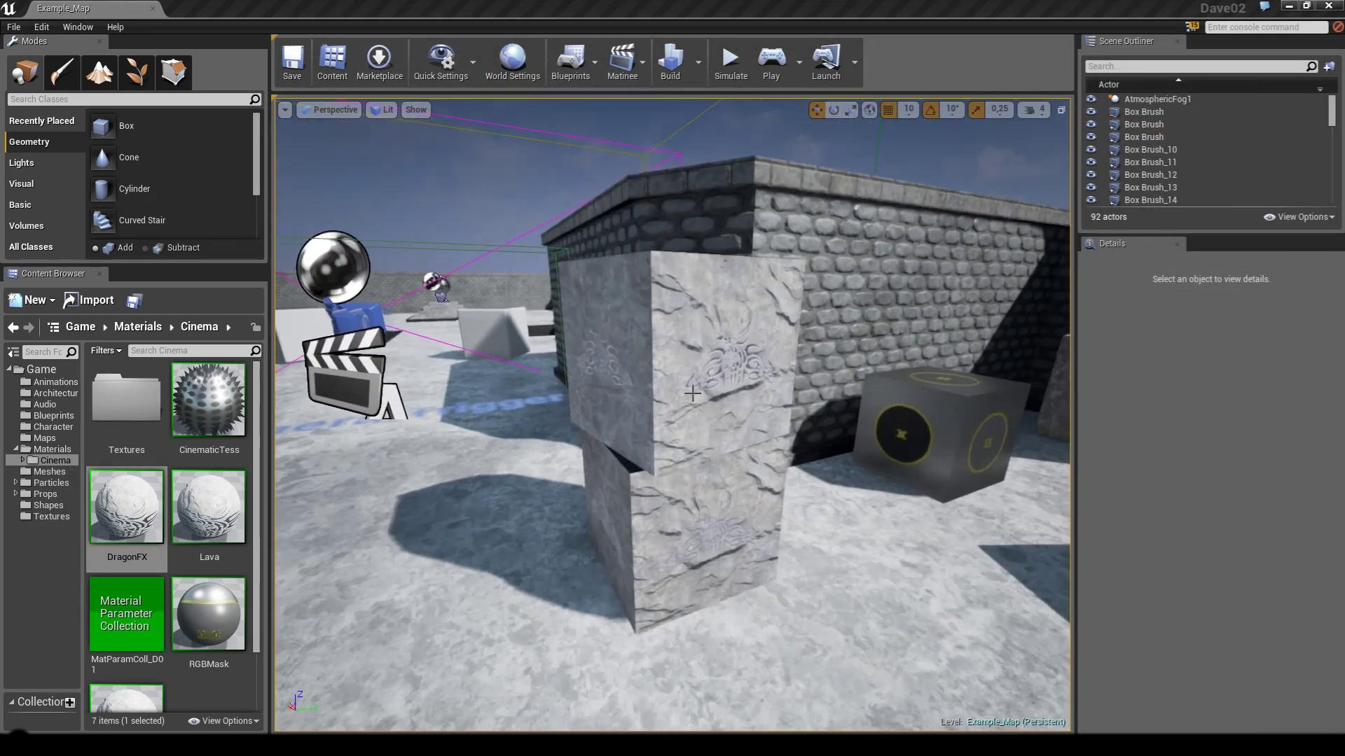
scroll(705, 353, "up", 3)
scroll(705, 353, "down", 3)
left_click_drag(126, 505, 678, 399)
mouse_move(676, 402)
right_mouse_down()
mouse_move(690, 421)
mouse_move(589, 395)
mouse_move(549, 363)
mouse_move(574, 378)
mouse_move(694, 387)
mouse_move(691, 438)
mouse_move(691, 403)
right_mouse_up()
scroll(589, 395, "up", 3)
scroll(622, 381, "up", 5)
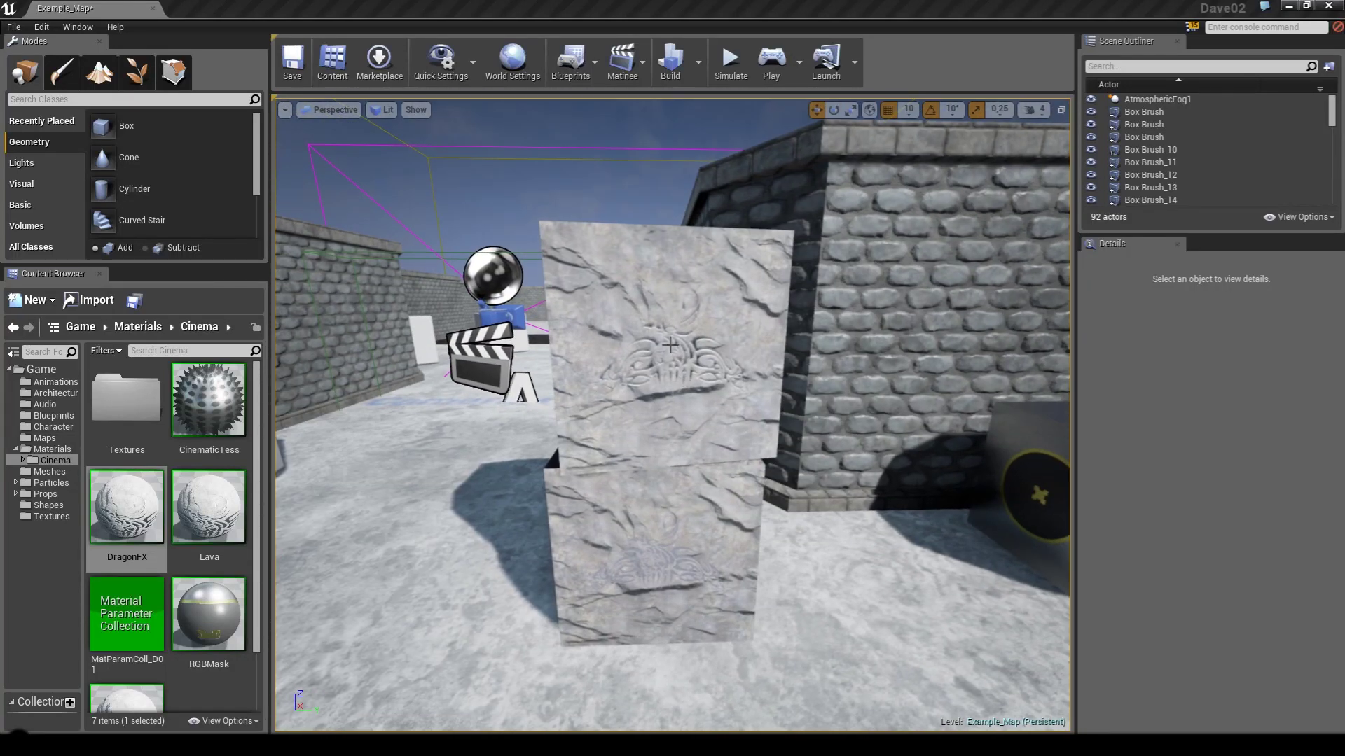
right_click_drag(670, 344, 695, 399)
Duplicate the upper cube to Y 60, Z 145, scale the copy to 2.0 on all axes and inspect its engraving.
left_click(695, 400)
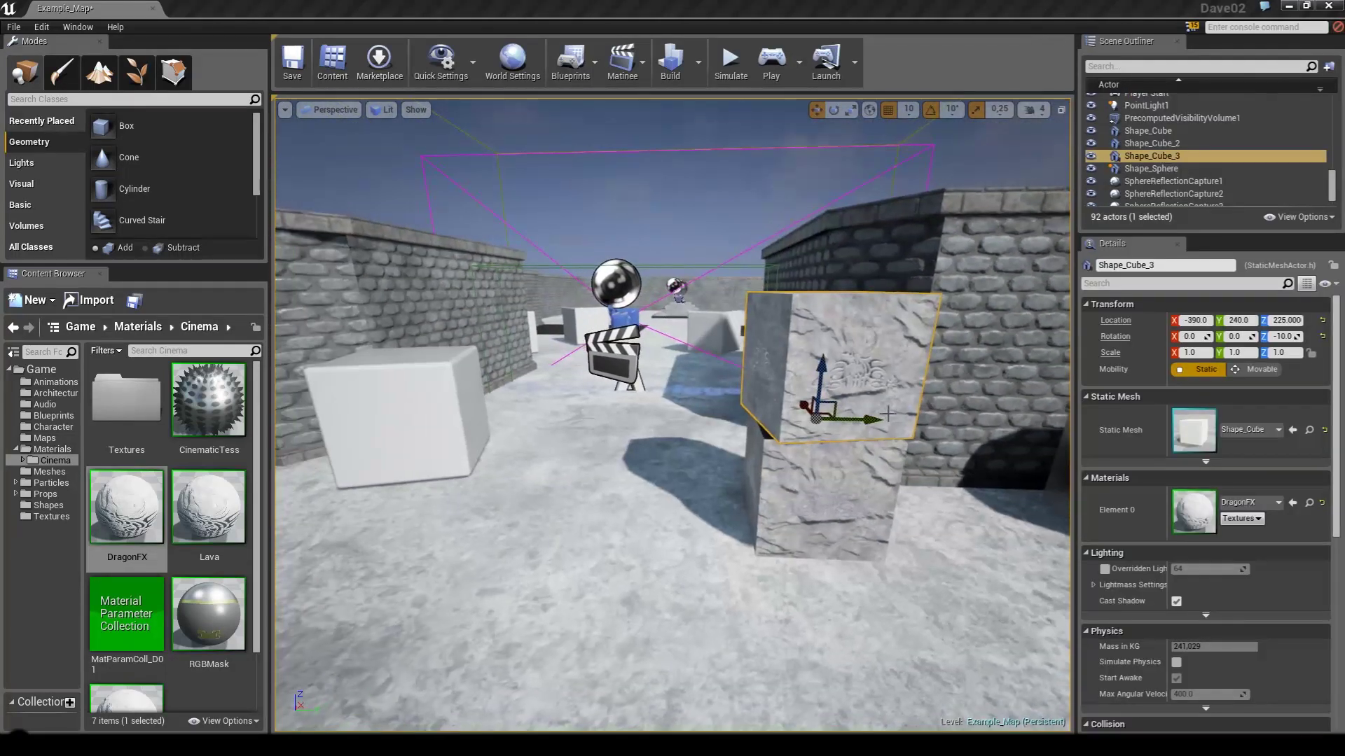
left_click_drag(817, 422, 640, 427, "alt")
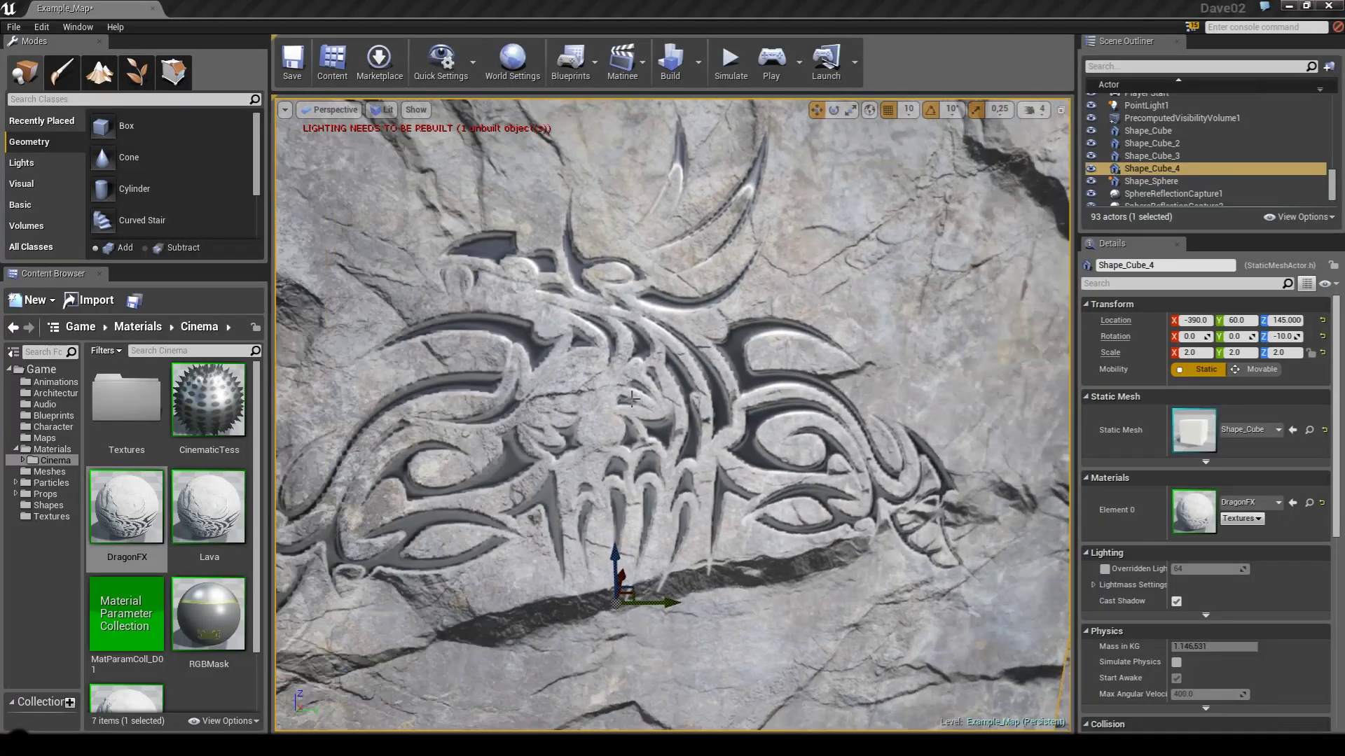
scroll(654, 403, "down", 5)
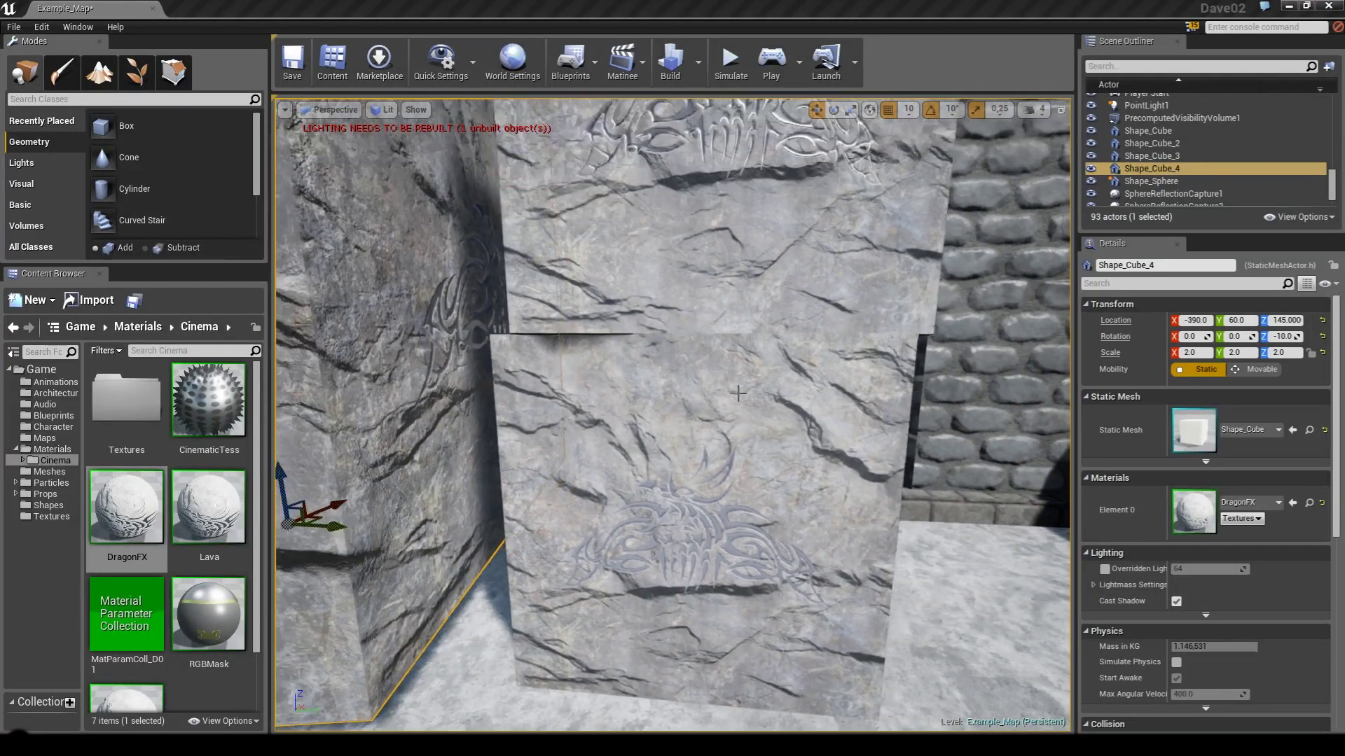
scroll(738, 380, "up", 5)
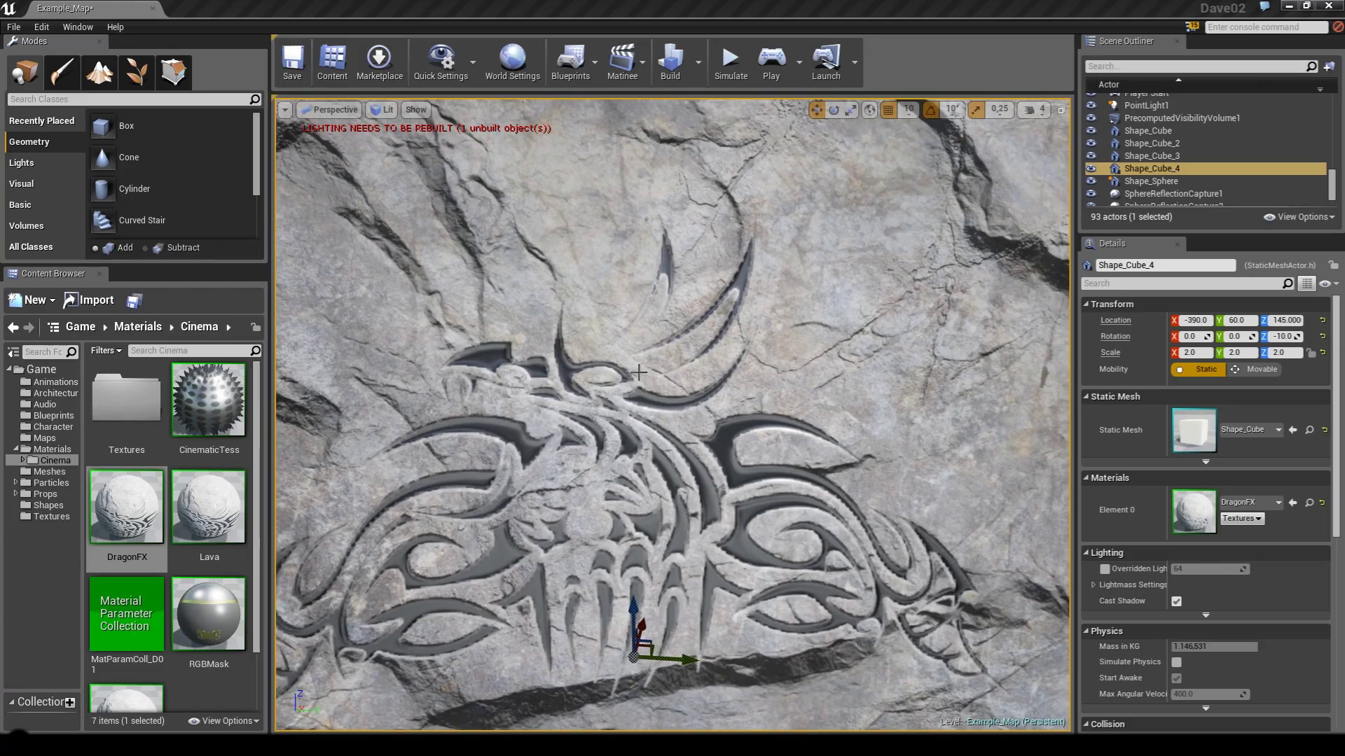
right_click_drag(638, 373, 904, 419)
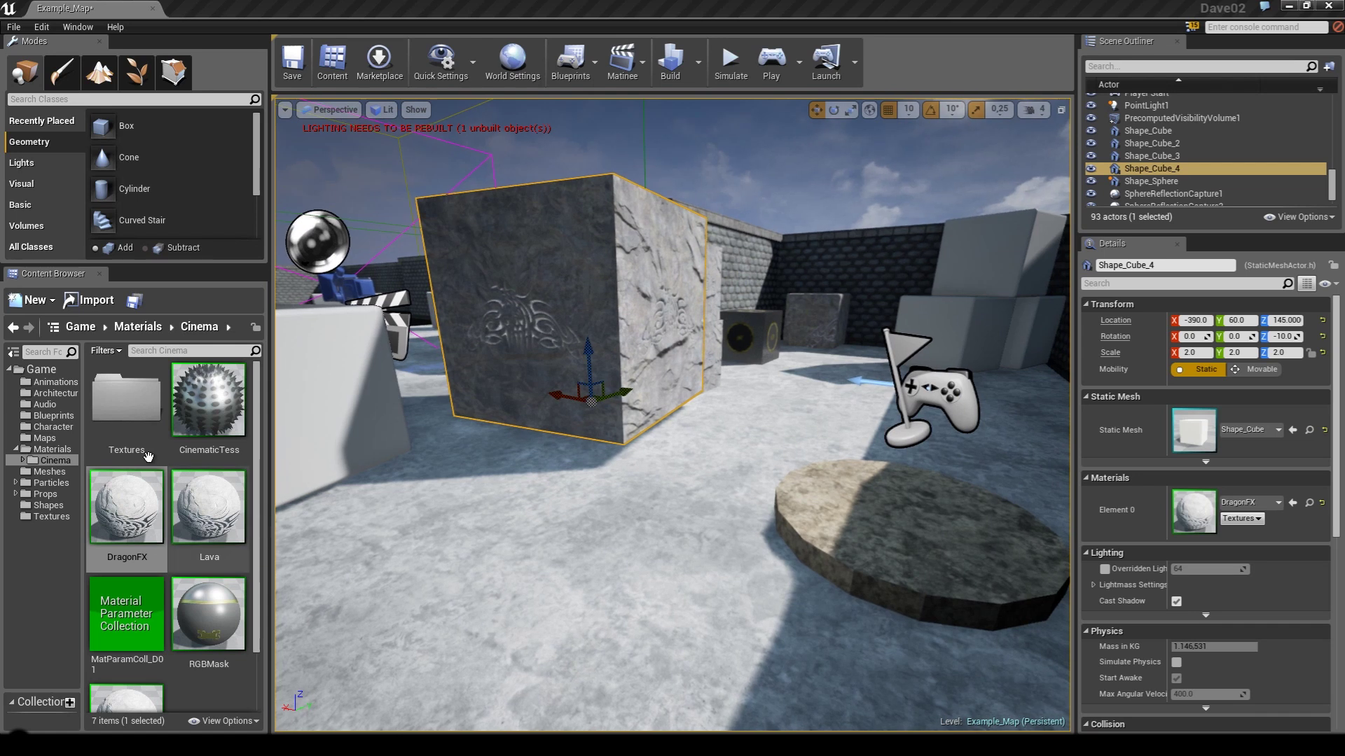
Place a Shape_Sphere from the Shapes folder on the ground beside the enlarged cube.
left_click(53, 504)
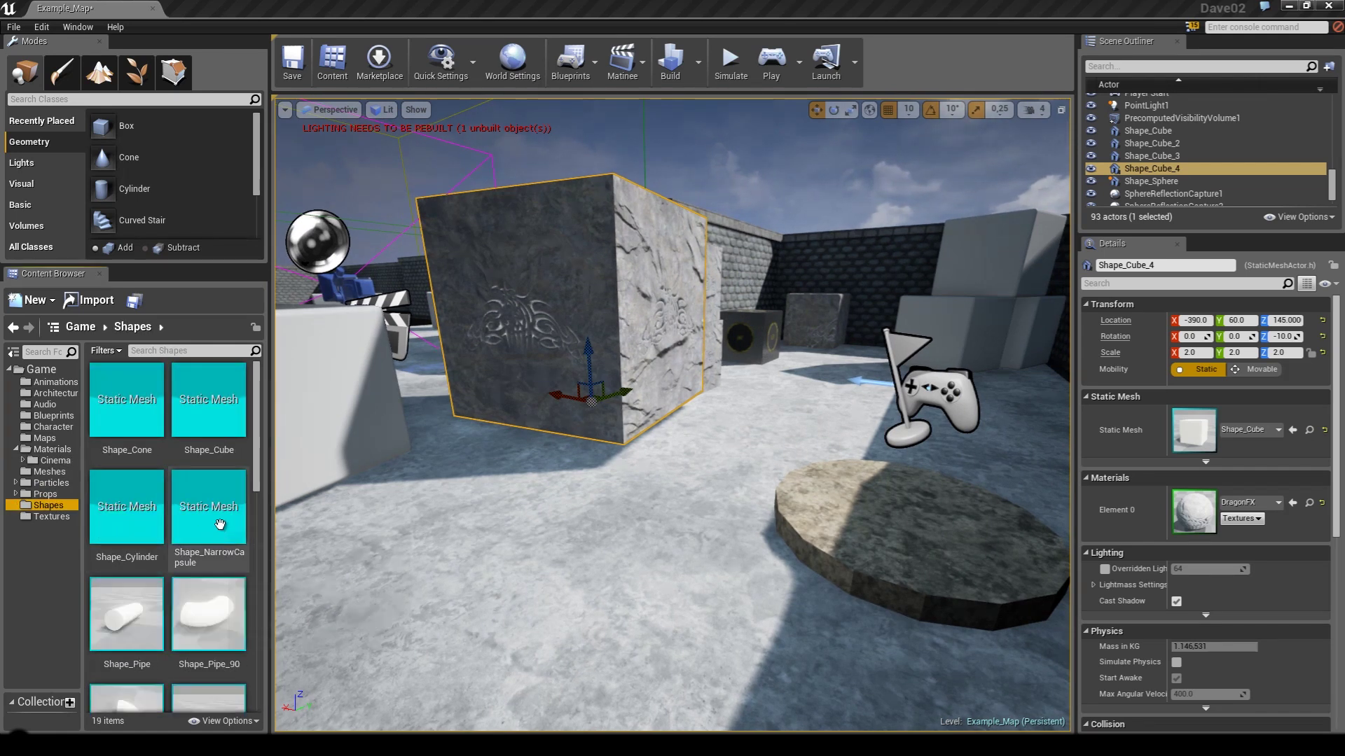
scroll(224, 599, "down", 2)
scroll(223, 599, "down", 5)
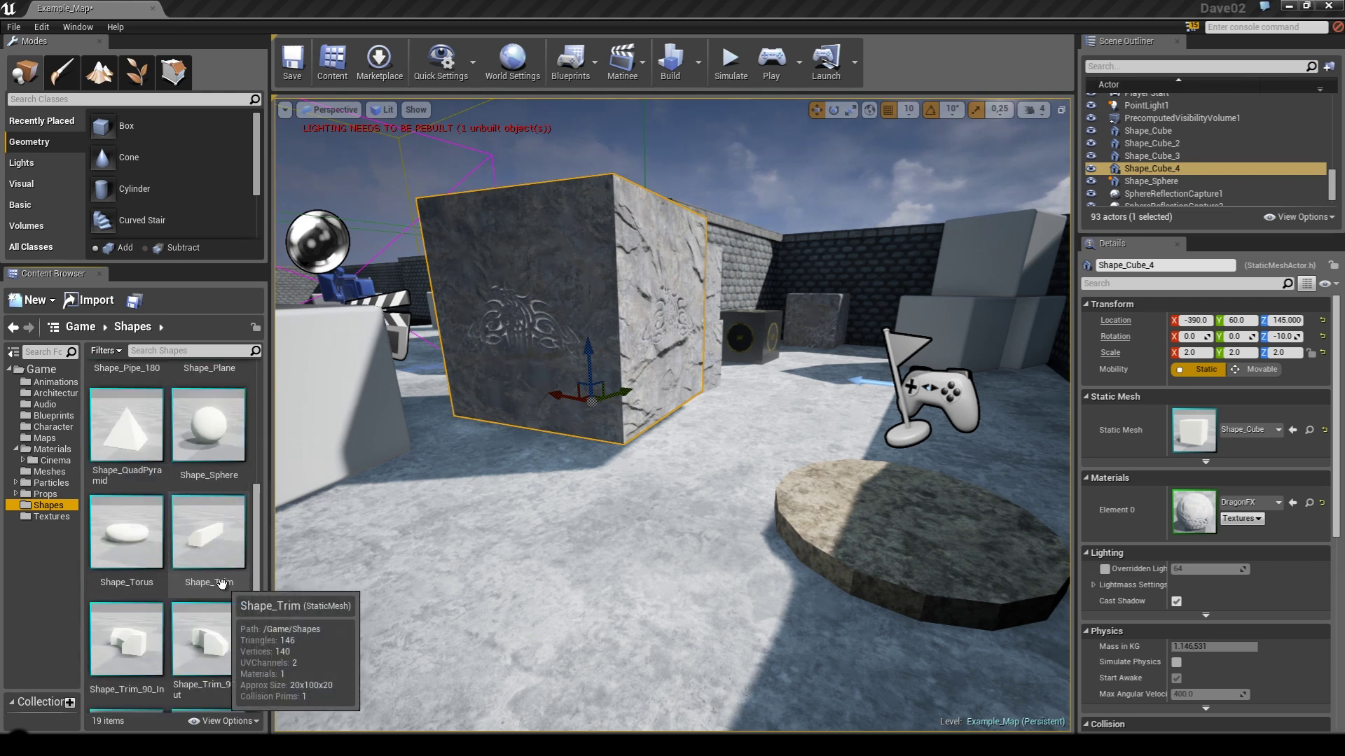
scroll(221, 585, "down", 3)
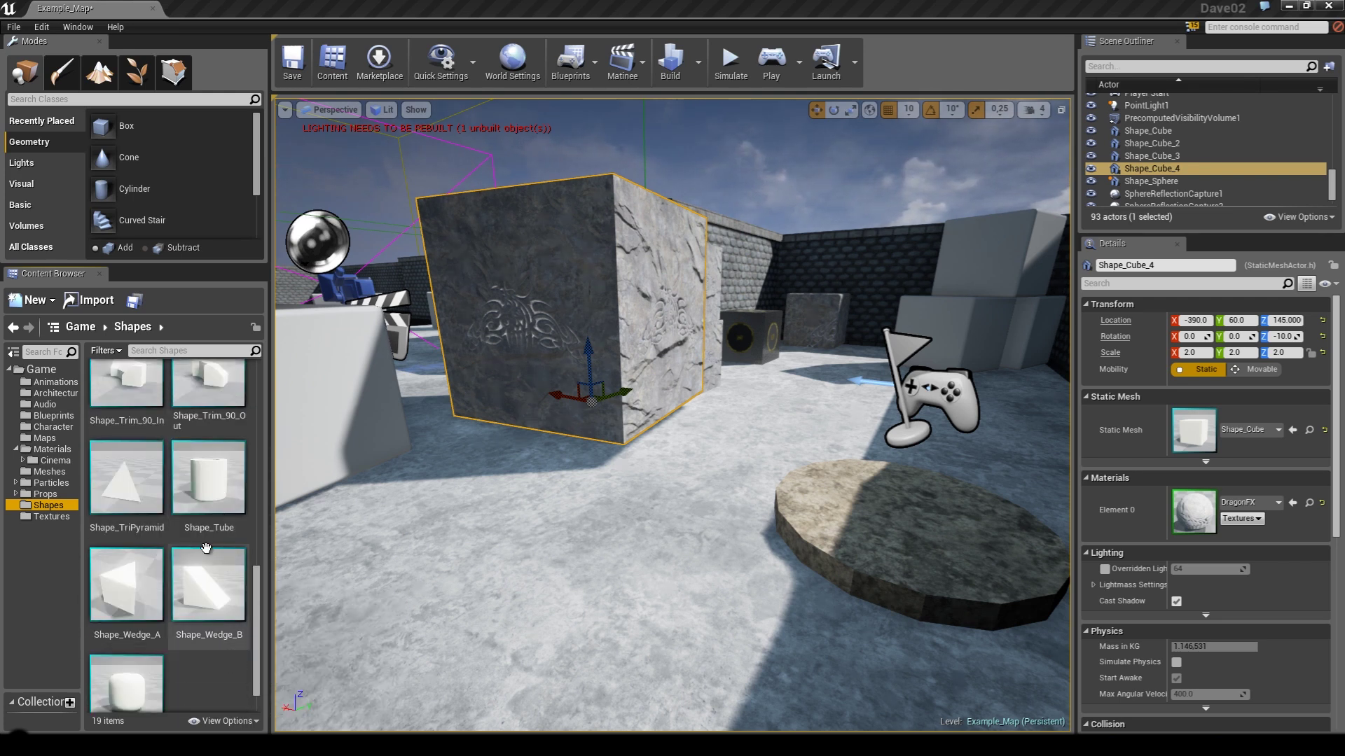
scroll(210, 581, "up", 6)
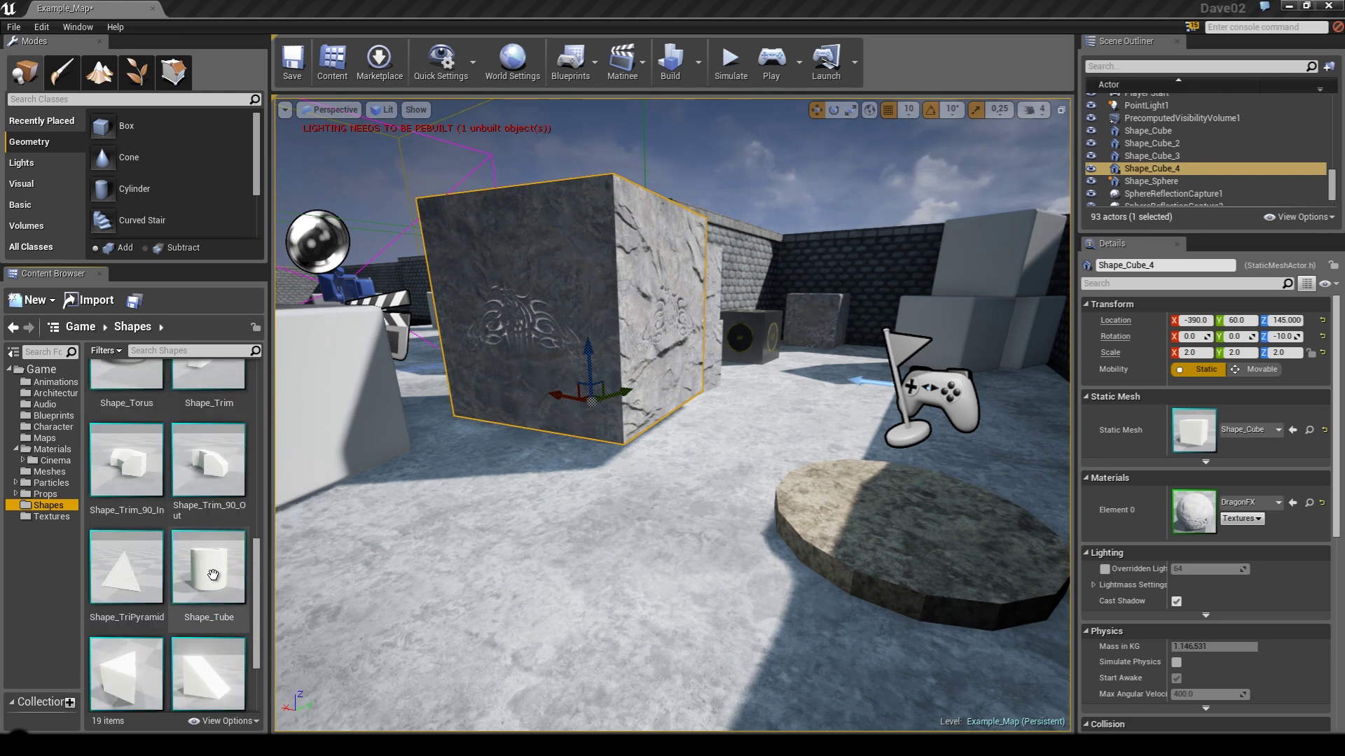
left_click_drag(213, 574, 791, 417)
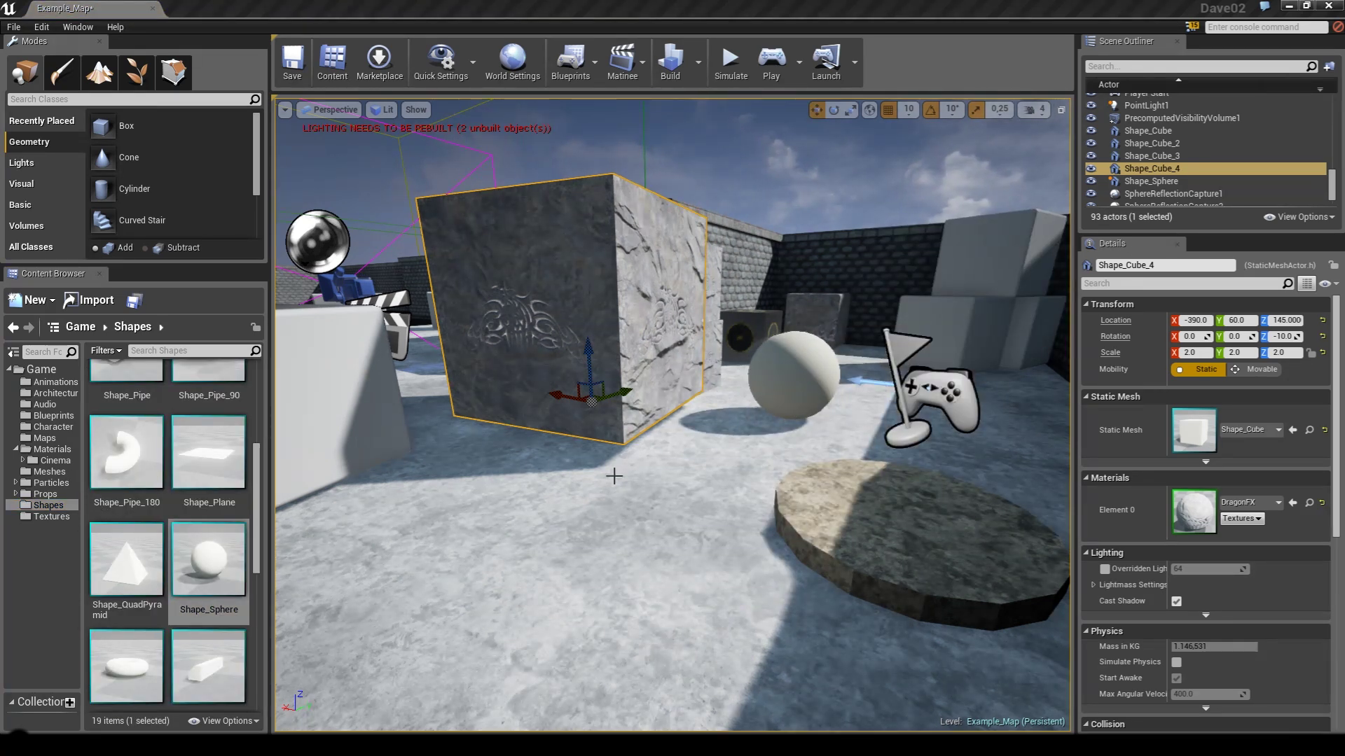
Apply the DragonFX material from the Cinema folder to the new sphere and frame it for close inspection.
left_click(55, 452)
left_click(56, 460)
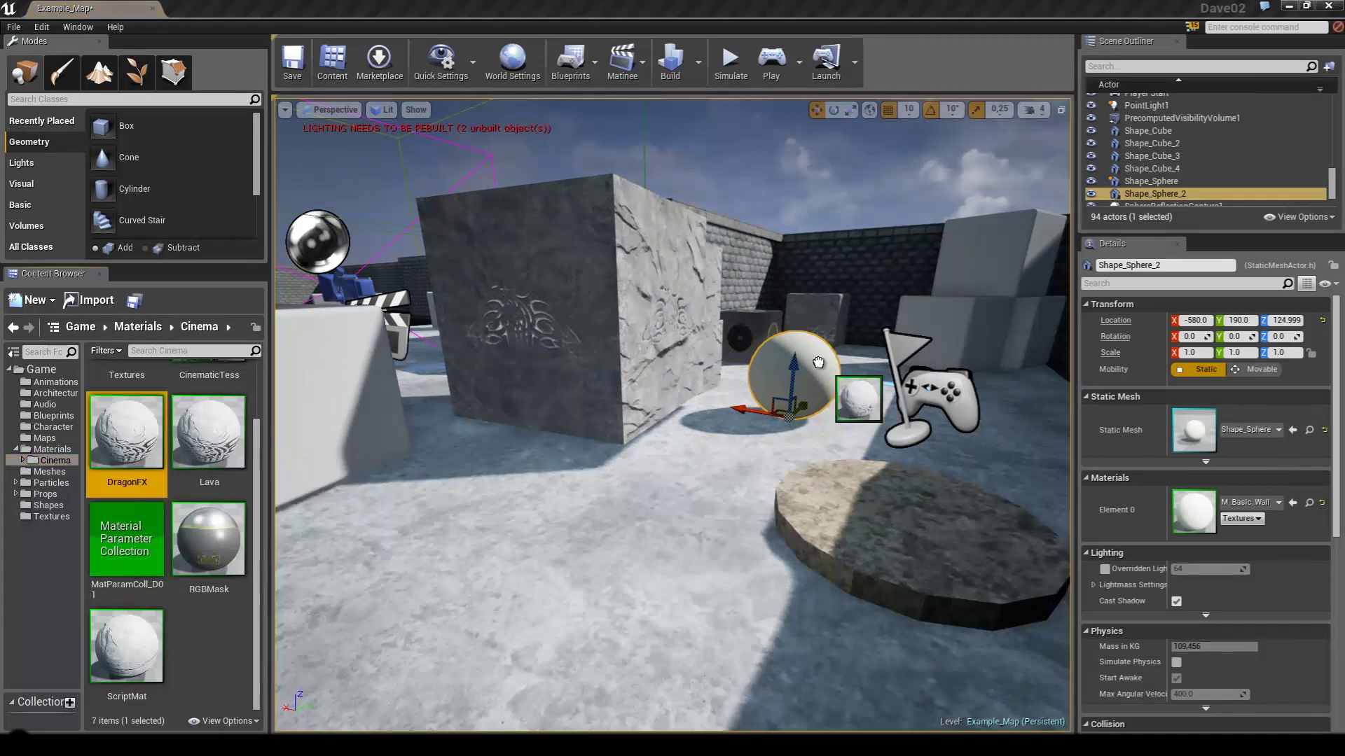
left_click_drag(832, 369, 825, 372)
key("w")
right_click_drag(825, 373, 513, 474)
key("f")
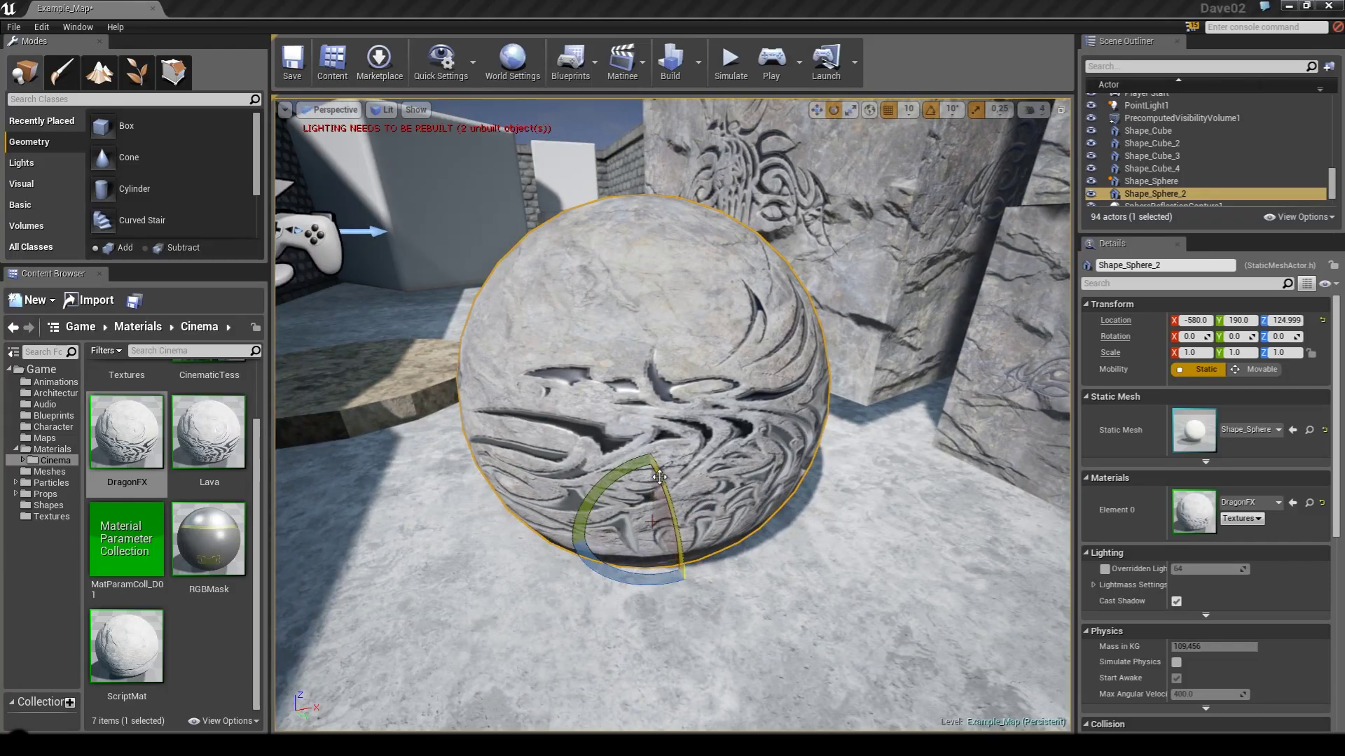
Delete the test sphere and the enlarged cube copy from the level.
key("w")
right_click_drag(735, 425, 884, 414)
key("s")
key("Delete")
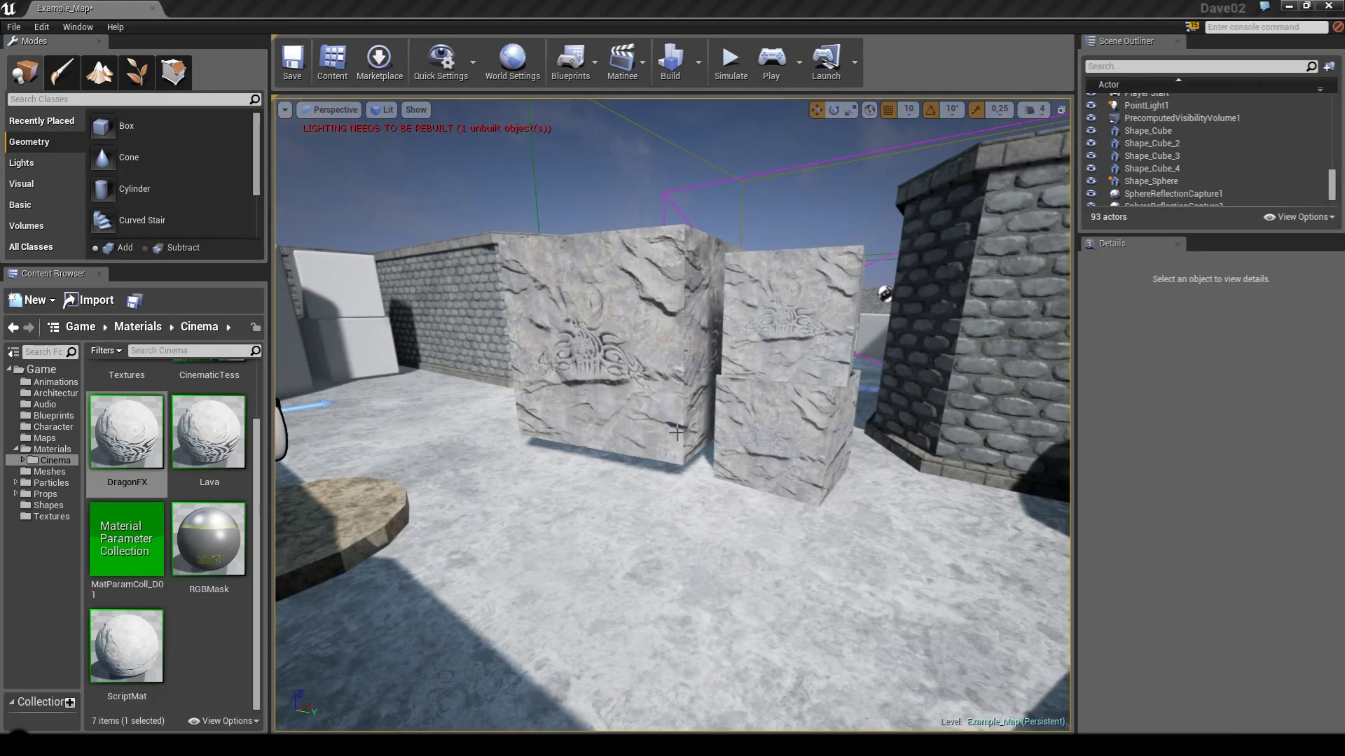
right_click_drag(747, 495, 681, 385)
right_click_drag(835, 380, 440, 423)
left_click(440, 423)
key("Delete")
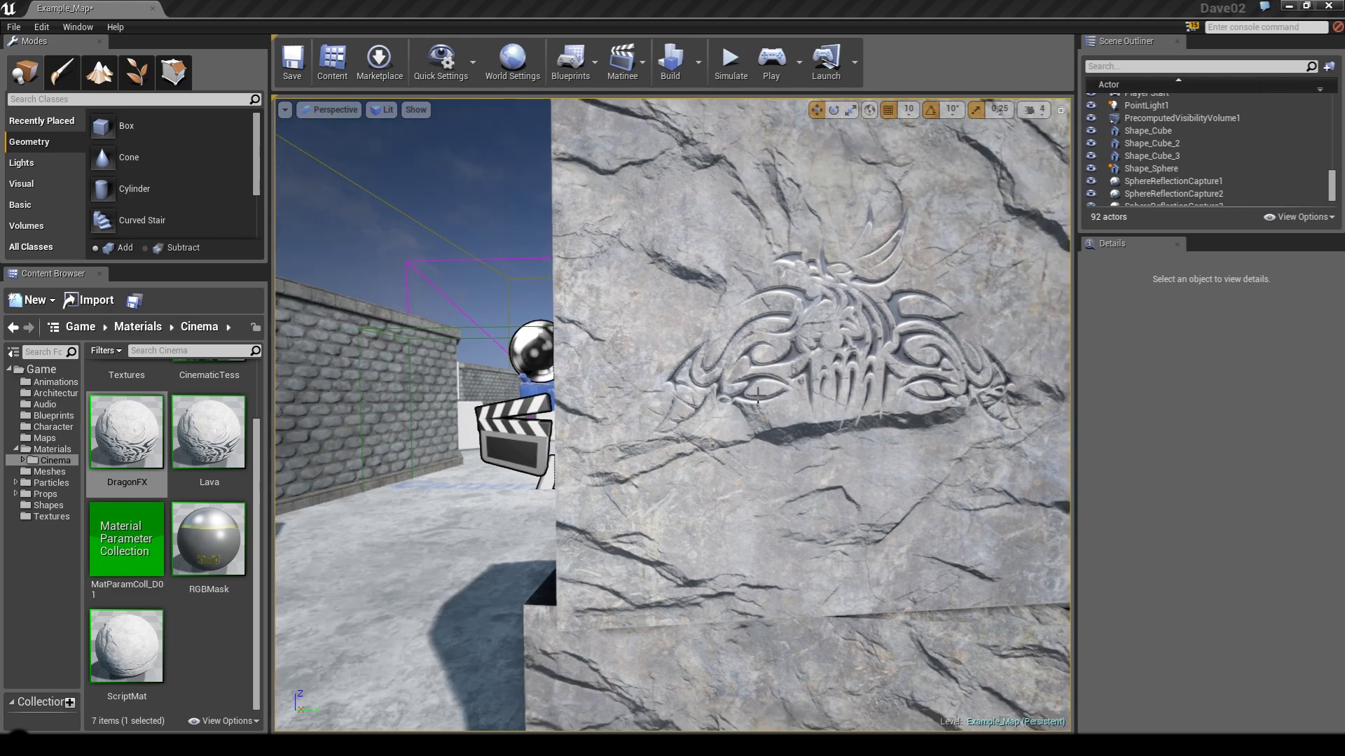
Inspect the dragon engraving's parallax depth on the upper cube from close up and at different angles.
right_click_drag(758, 395, 802, 396)
scroll(795, 391, "up", 5)
scroll(805, 396, "down", 3)
right_click_drag(823, 399, 764, 396)
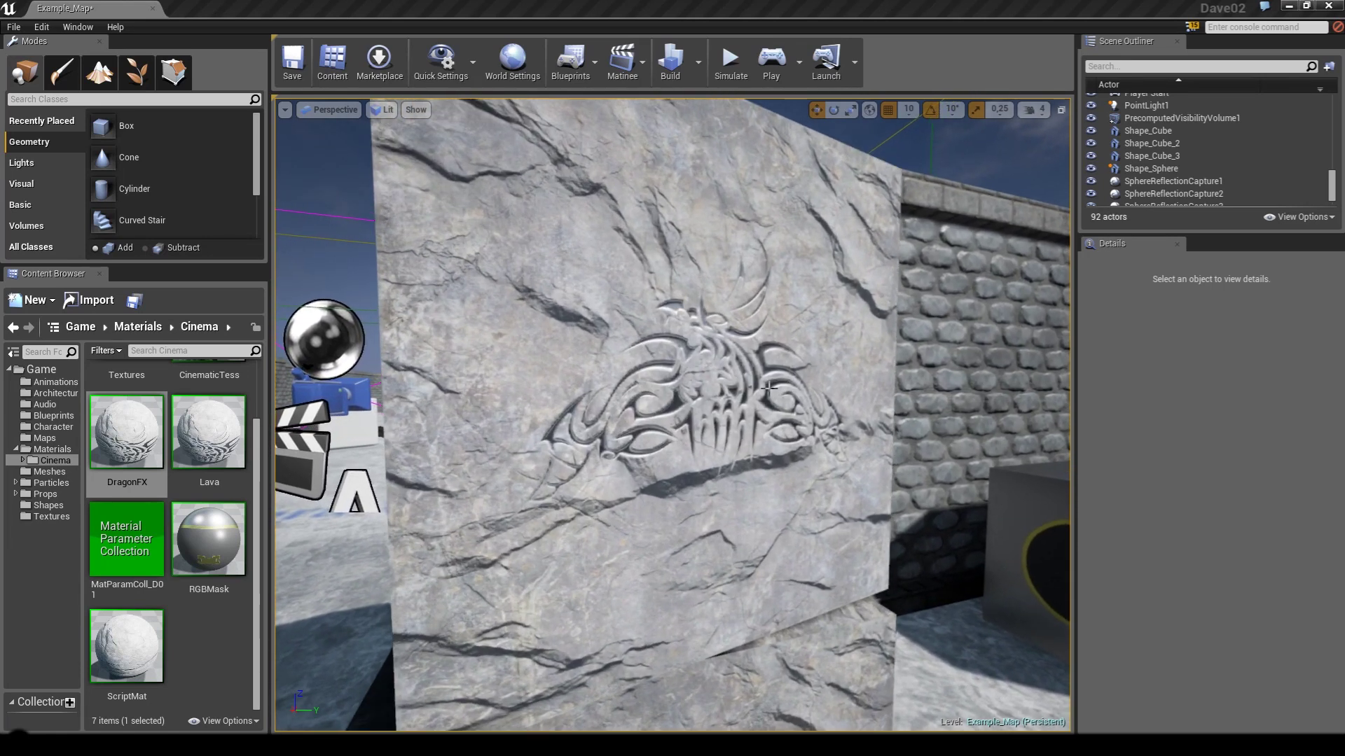
scroll(766, 384, "up", 3)
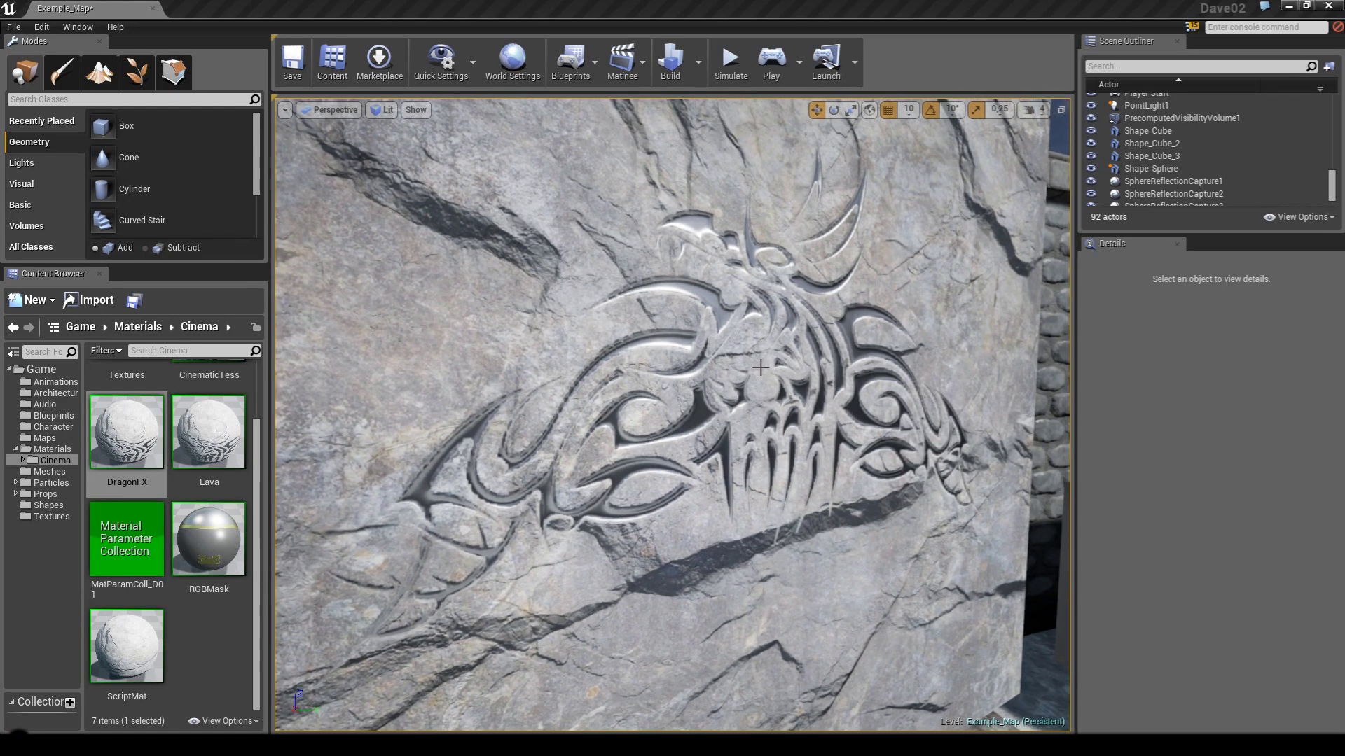
mouse_move(759, 368)
right_mouse_down()
mouse_move(762, 436)
mouse_move(759, 362)
right_mouse_up()
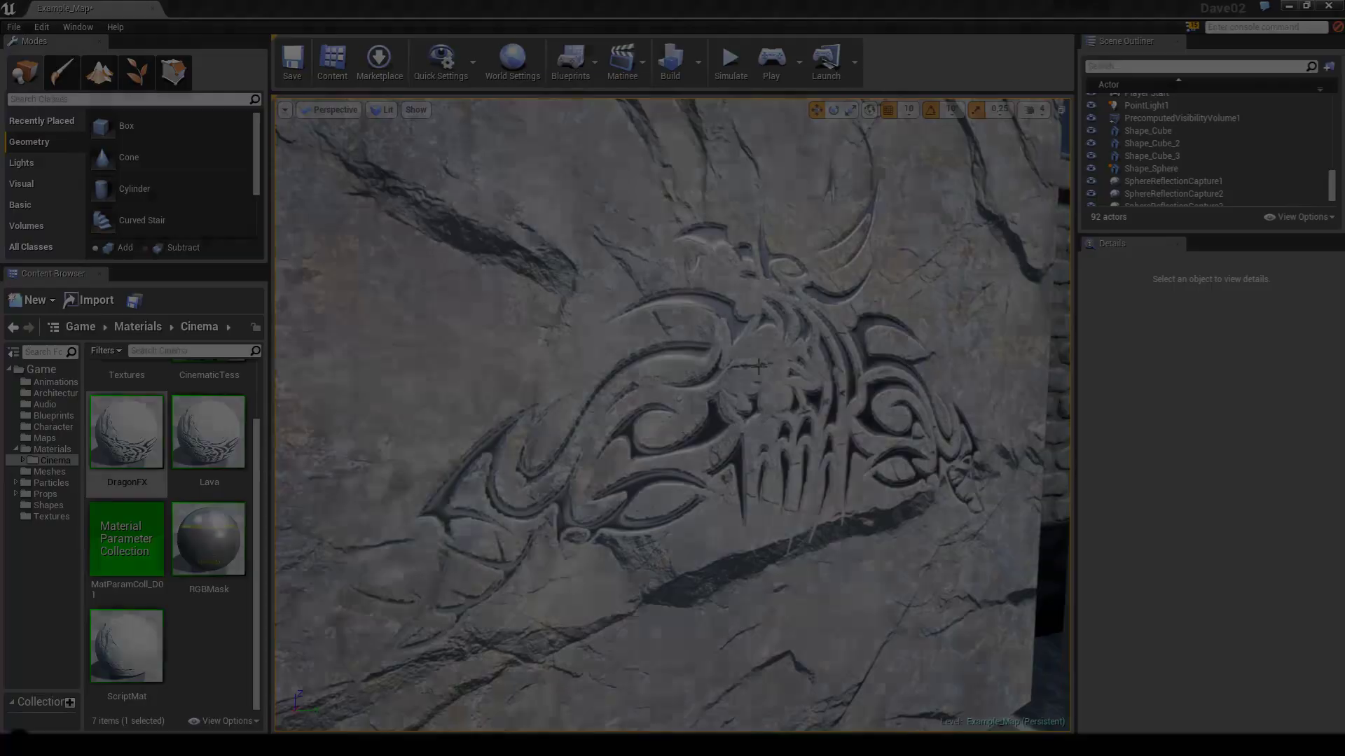